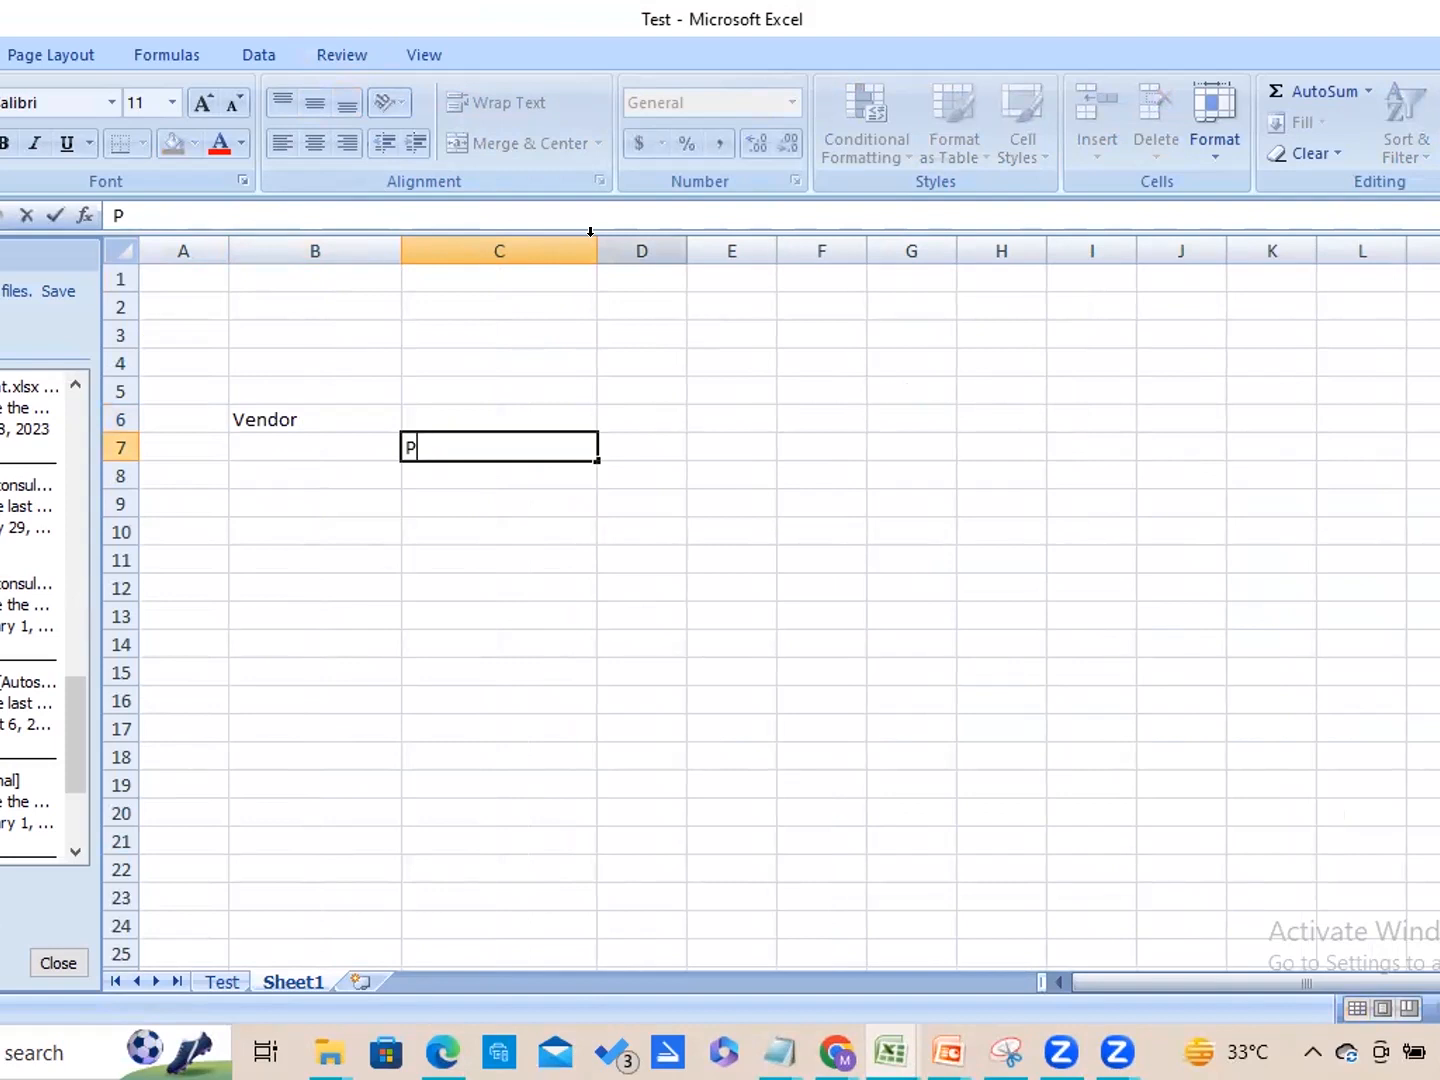
List Profile, Address and Site beneath the Vendor heading in cells C7 to C9.
text(rofile)
key(Return)
text(Address)
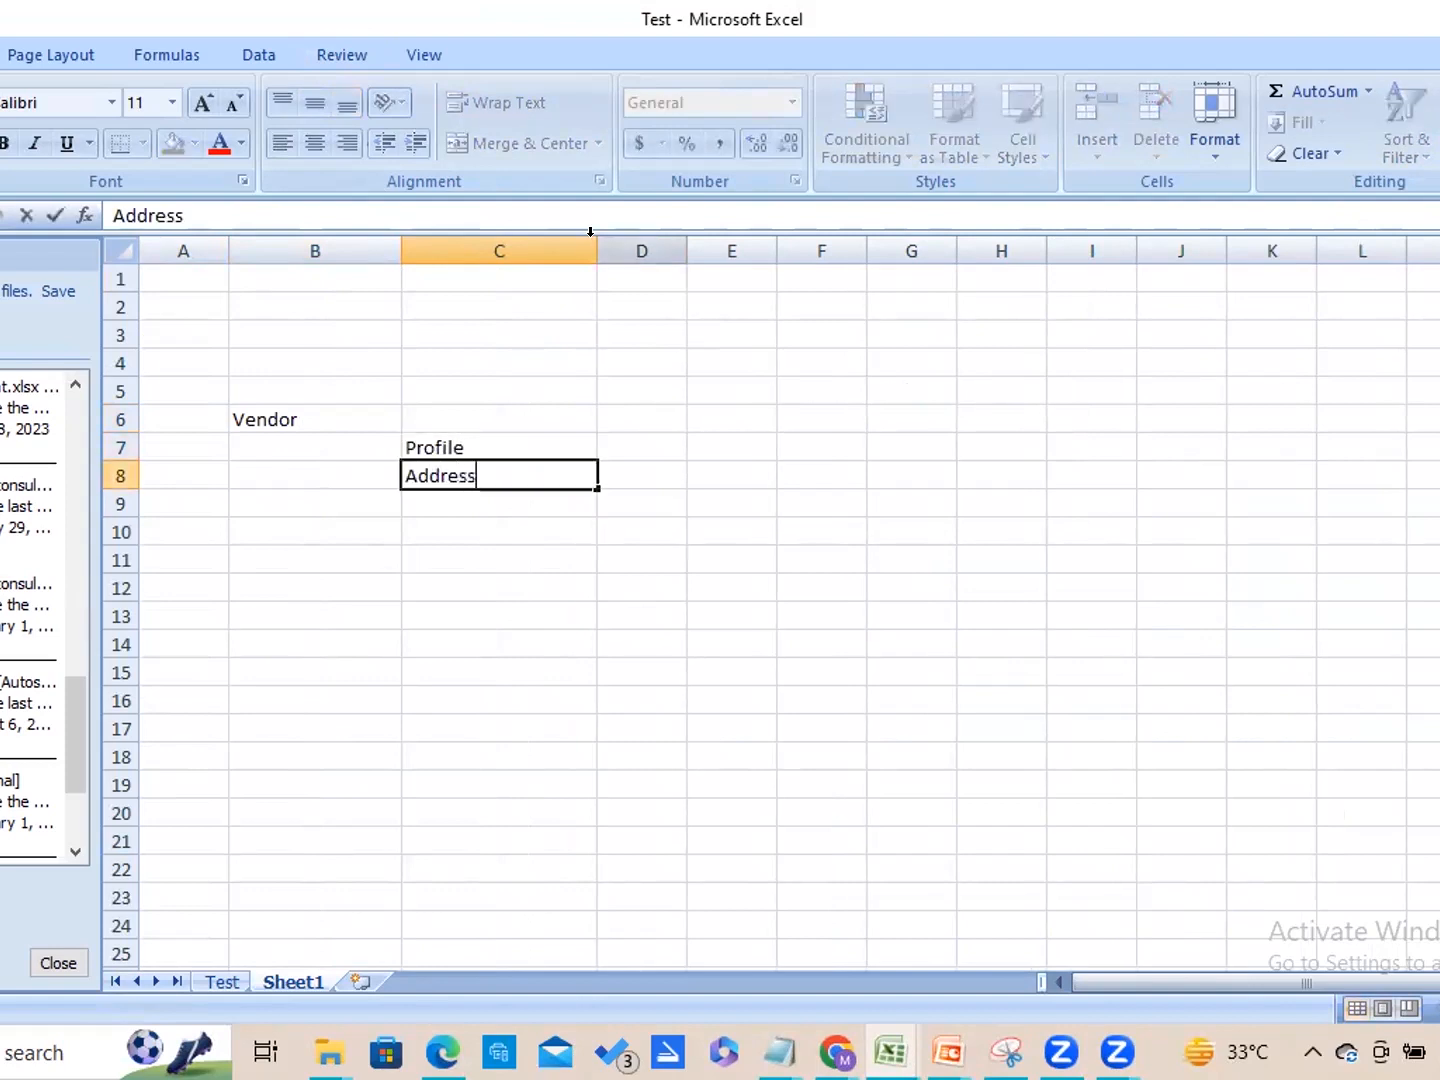
key(Return)
text(Site)
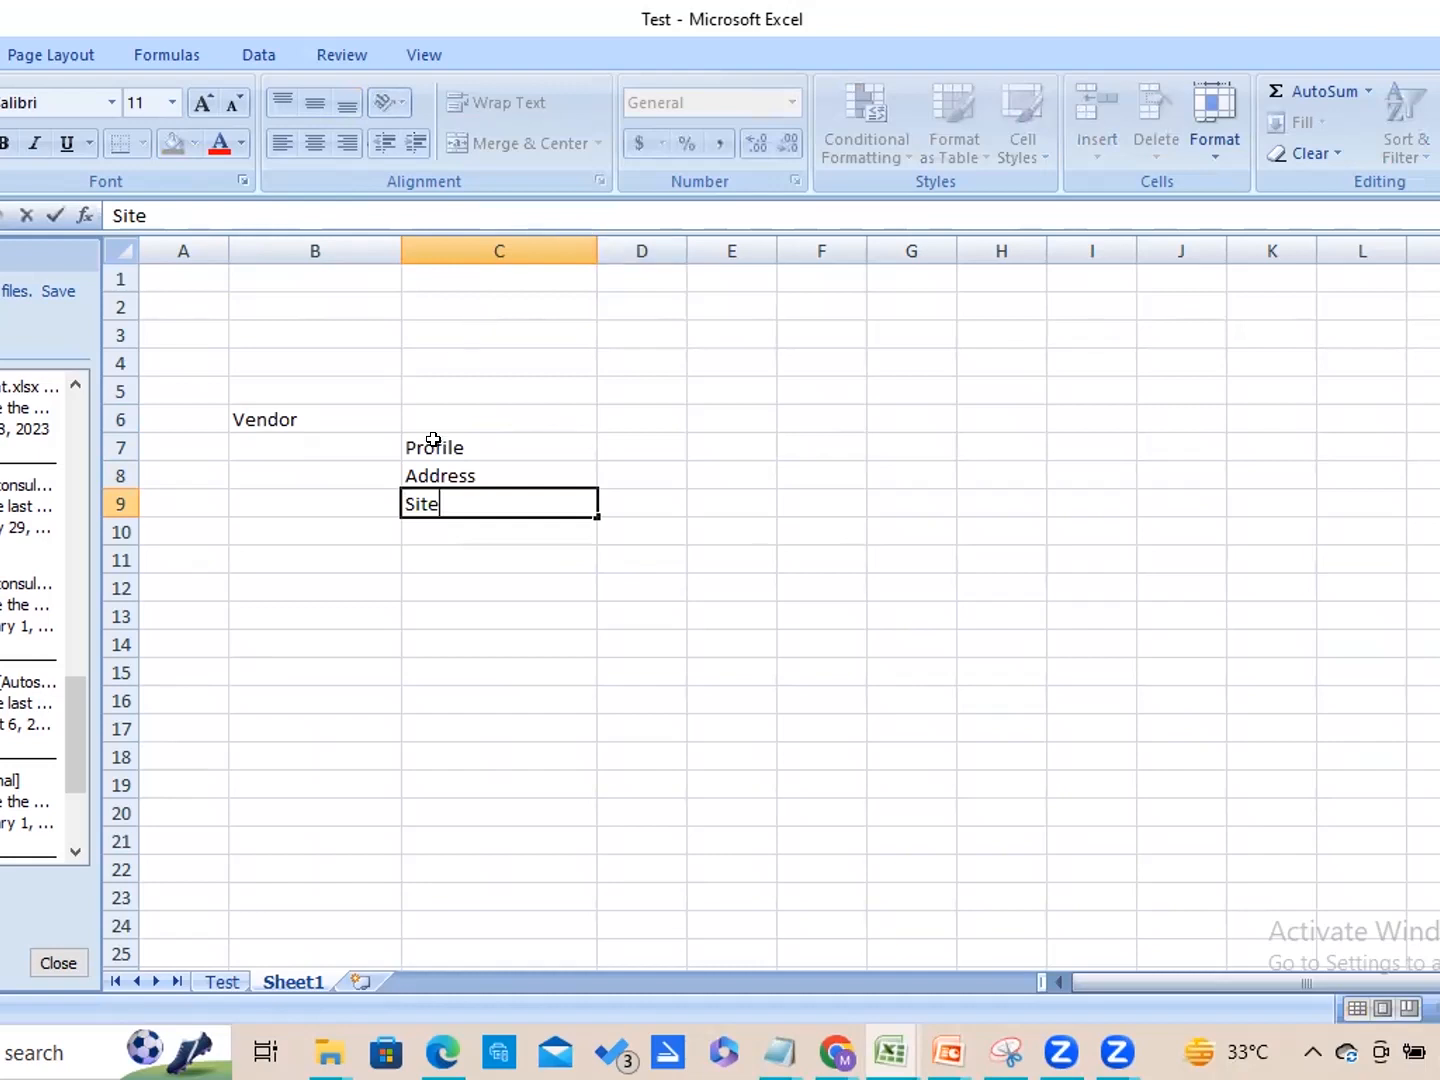
click(365, 423)
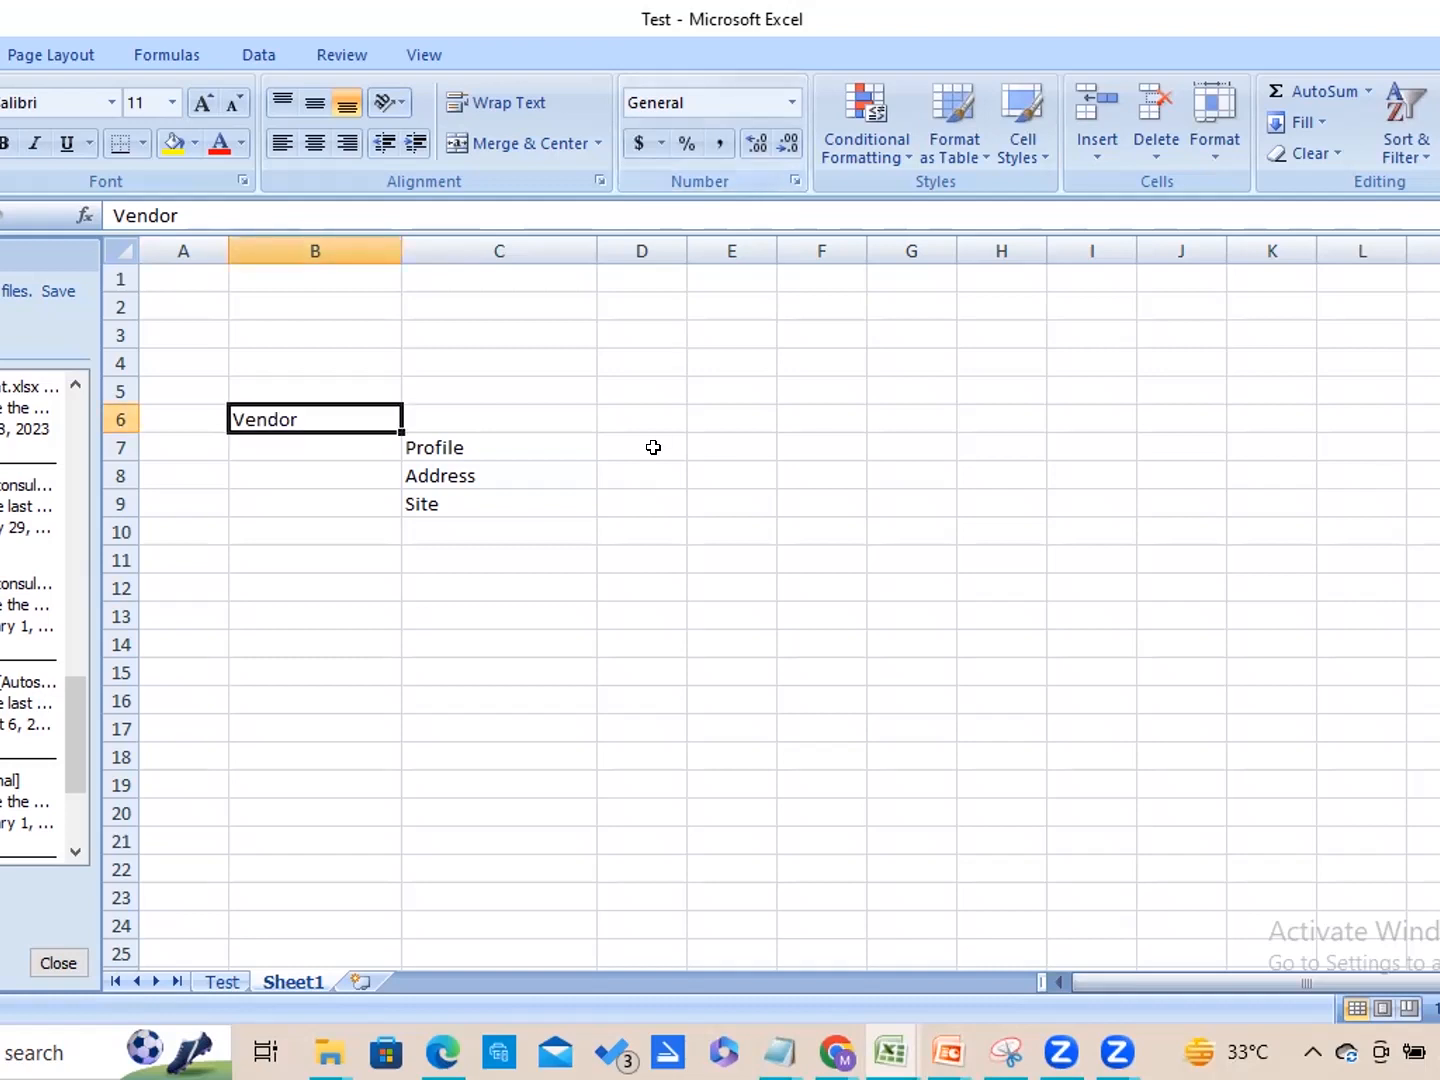
key(Right)
key(Right)
key(Right)
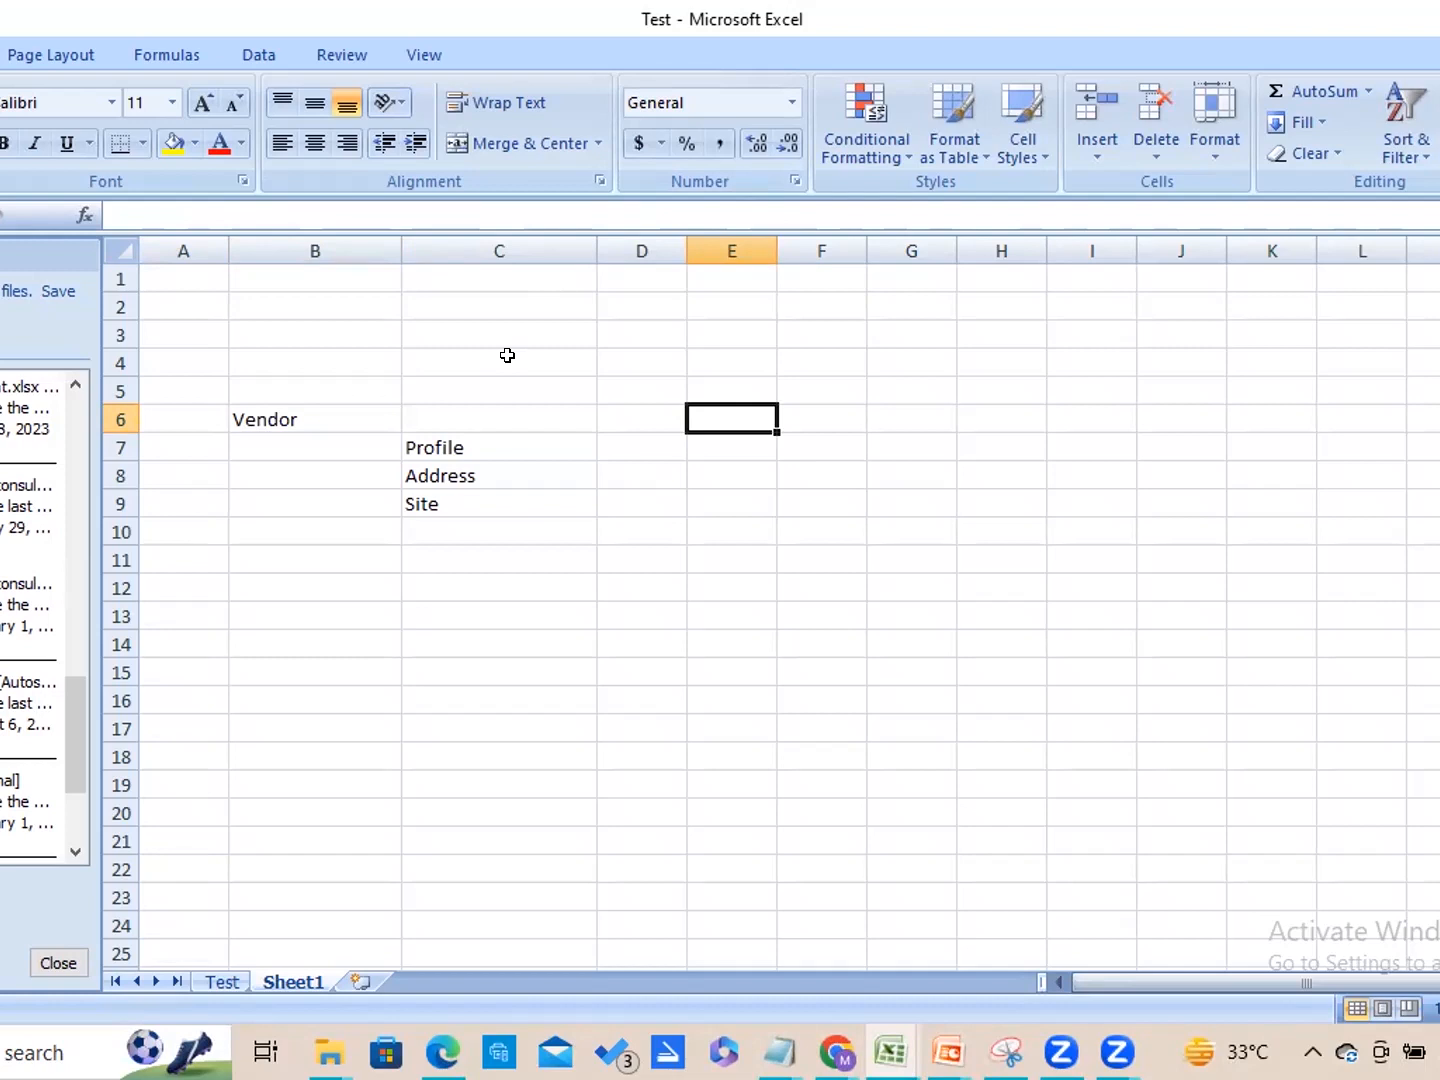
key(Left)
key(Left)
key(Left)
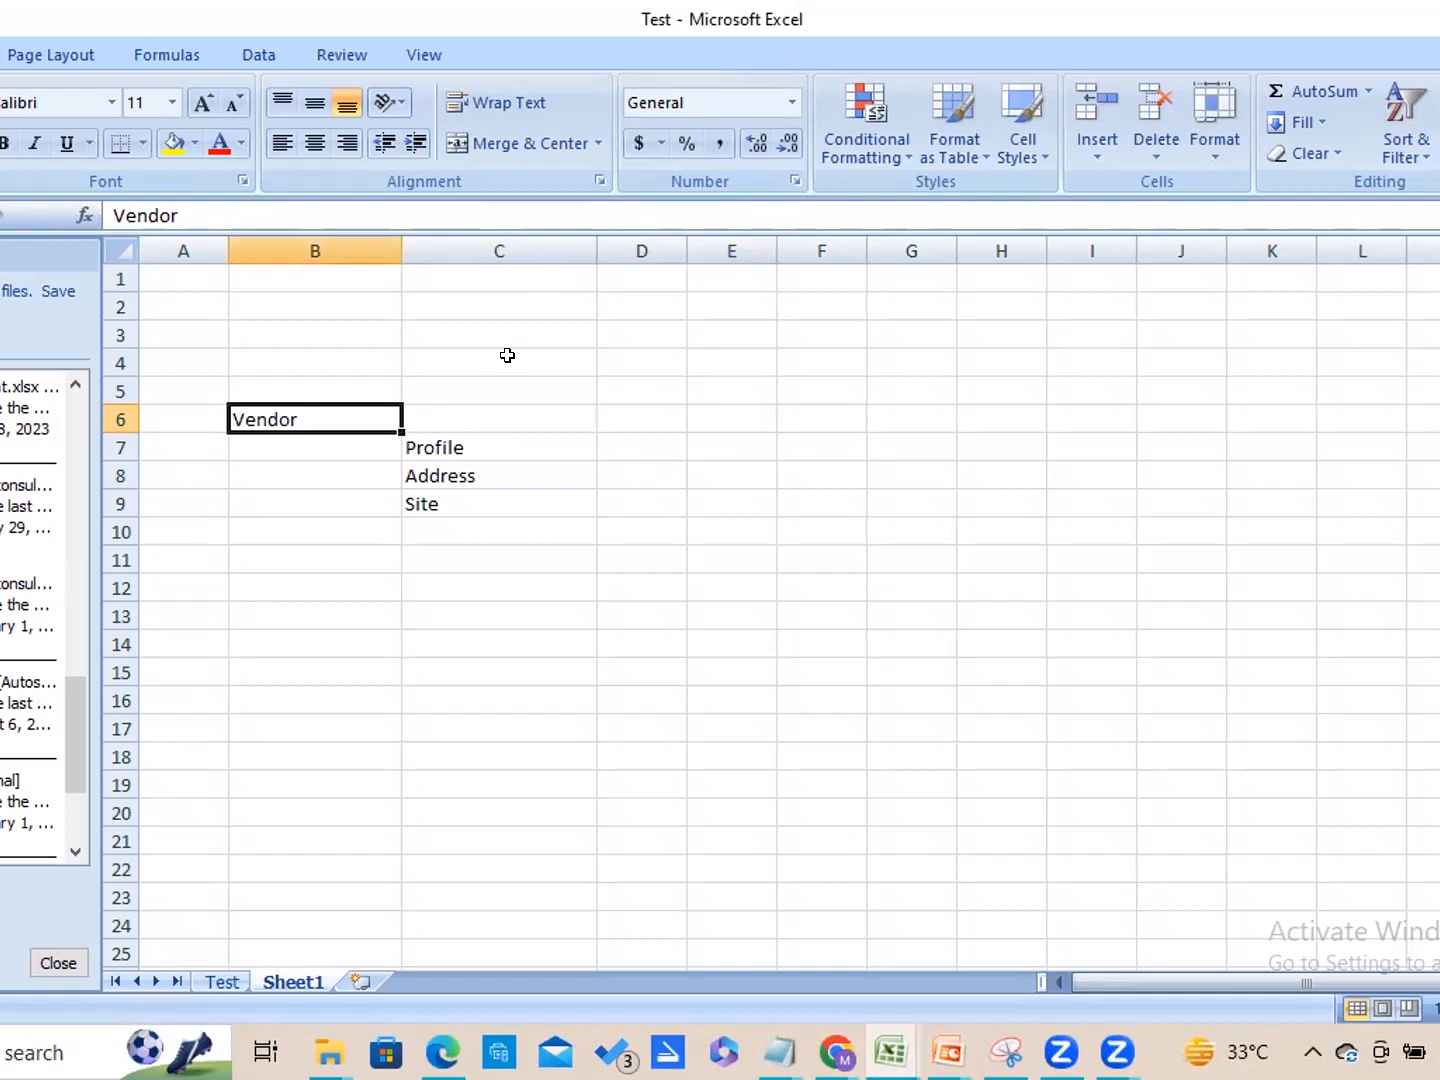
Enter "Instance Level" in cell D6 and widen column D to fit the text.
key(Right)
key(Right)
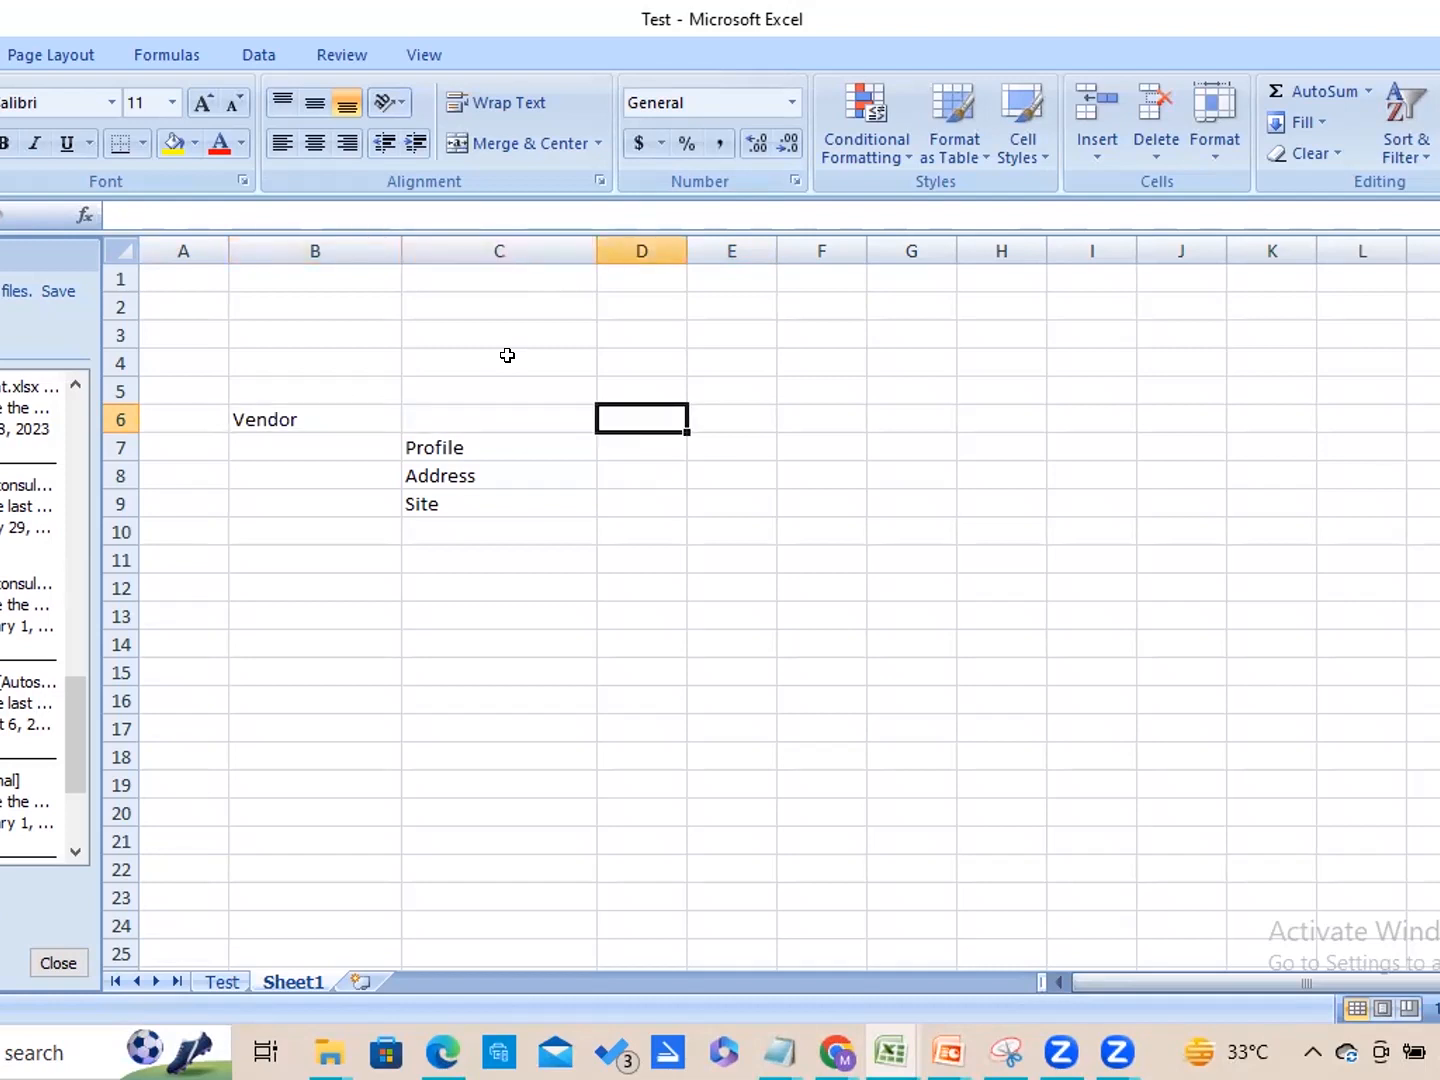
text(Instance Level)
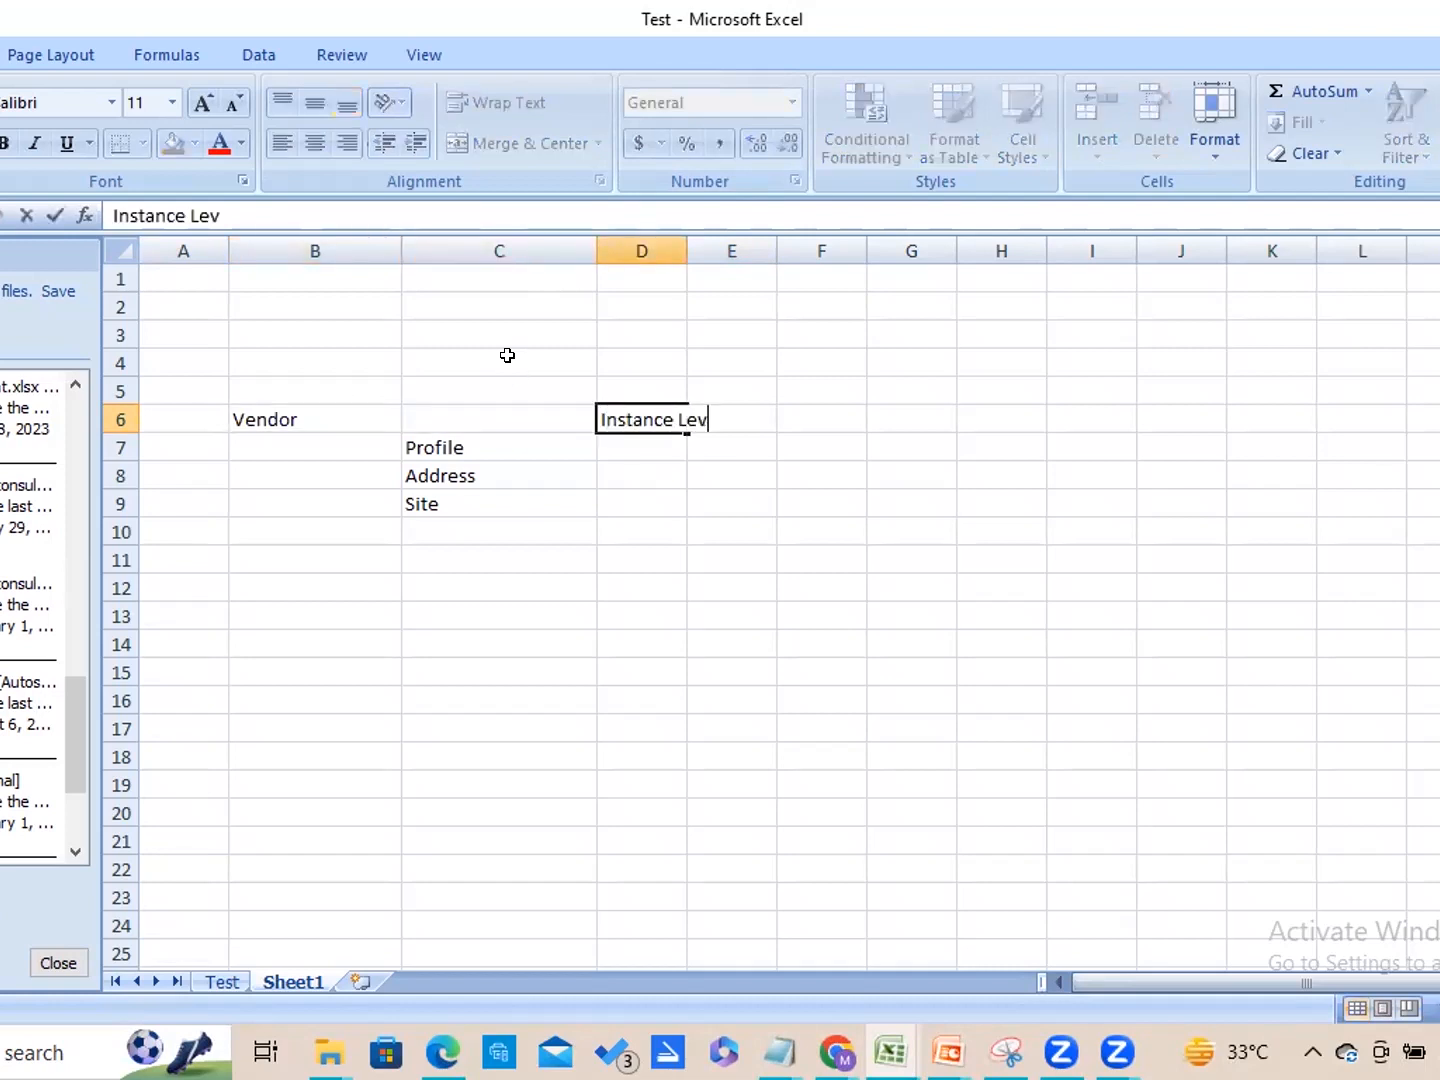
click(655, 267)
drag(687, 250, 743, 258)
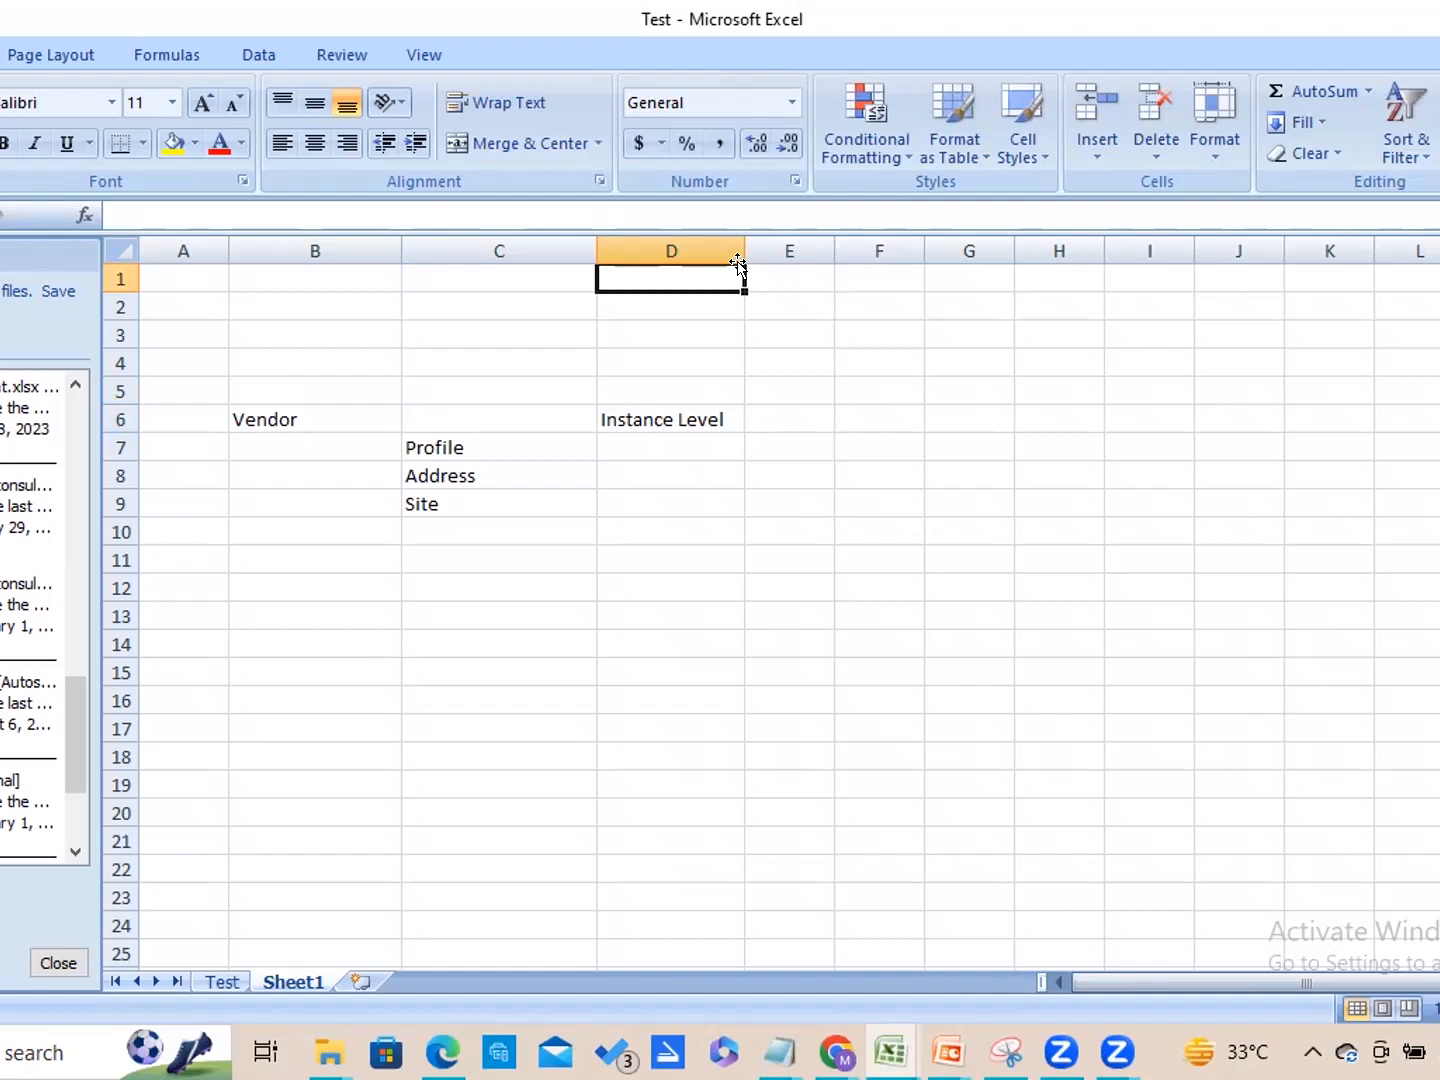
Enter "Business Unit Level" in cell D9 beside Site.
click(653, 503)
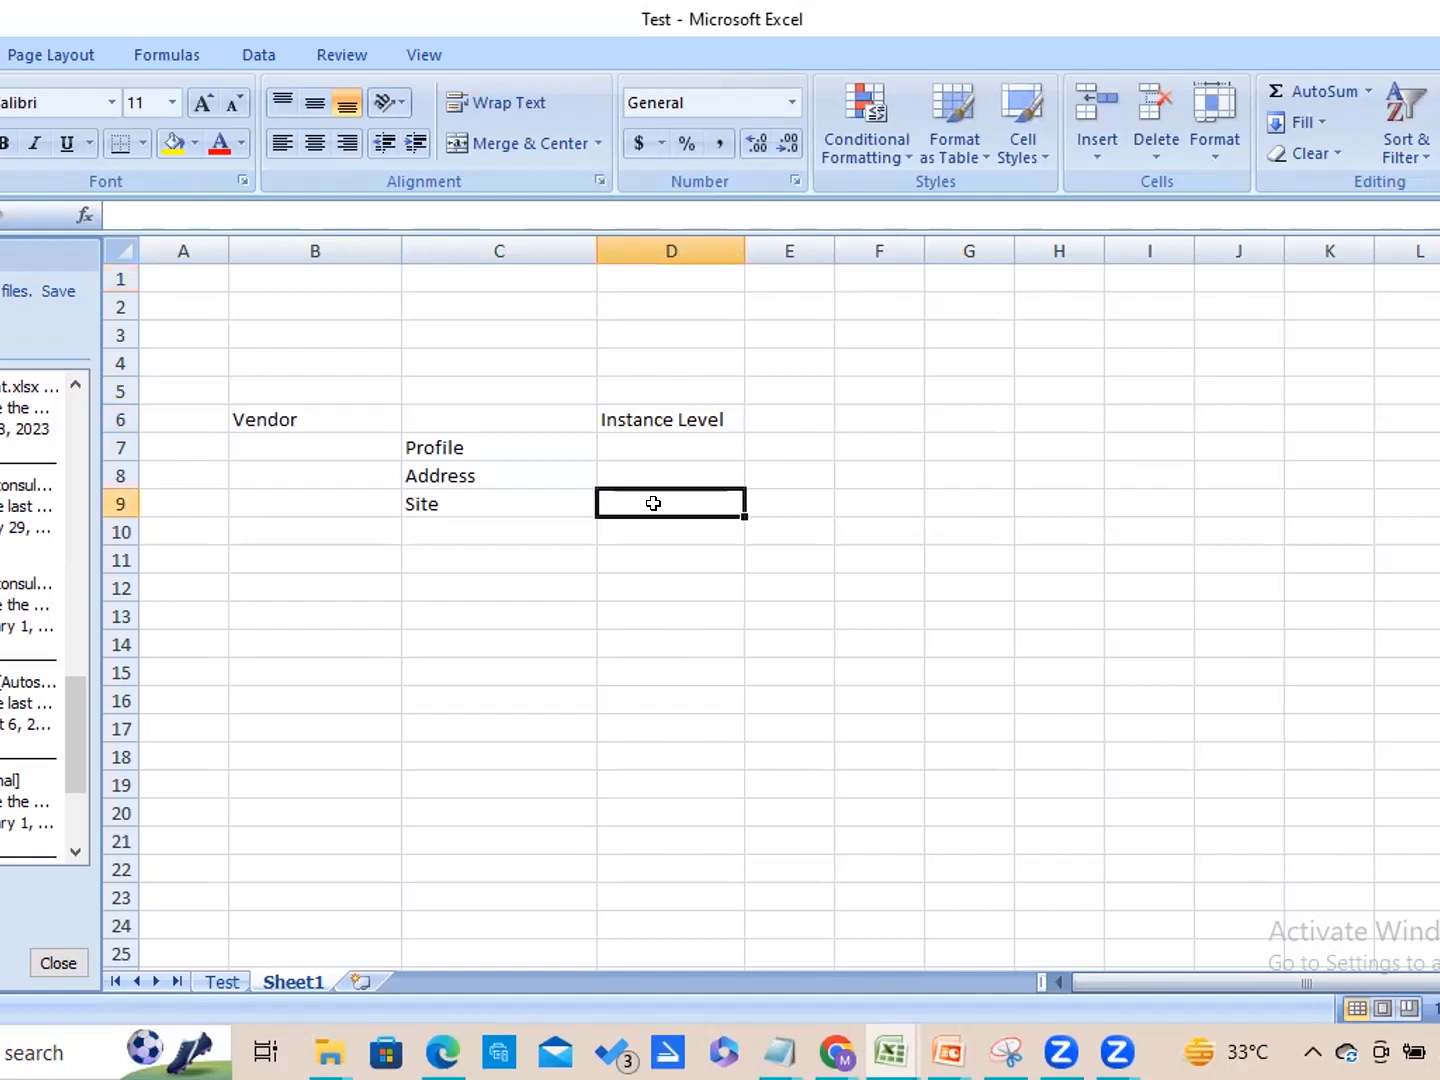
text(Busin)
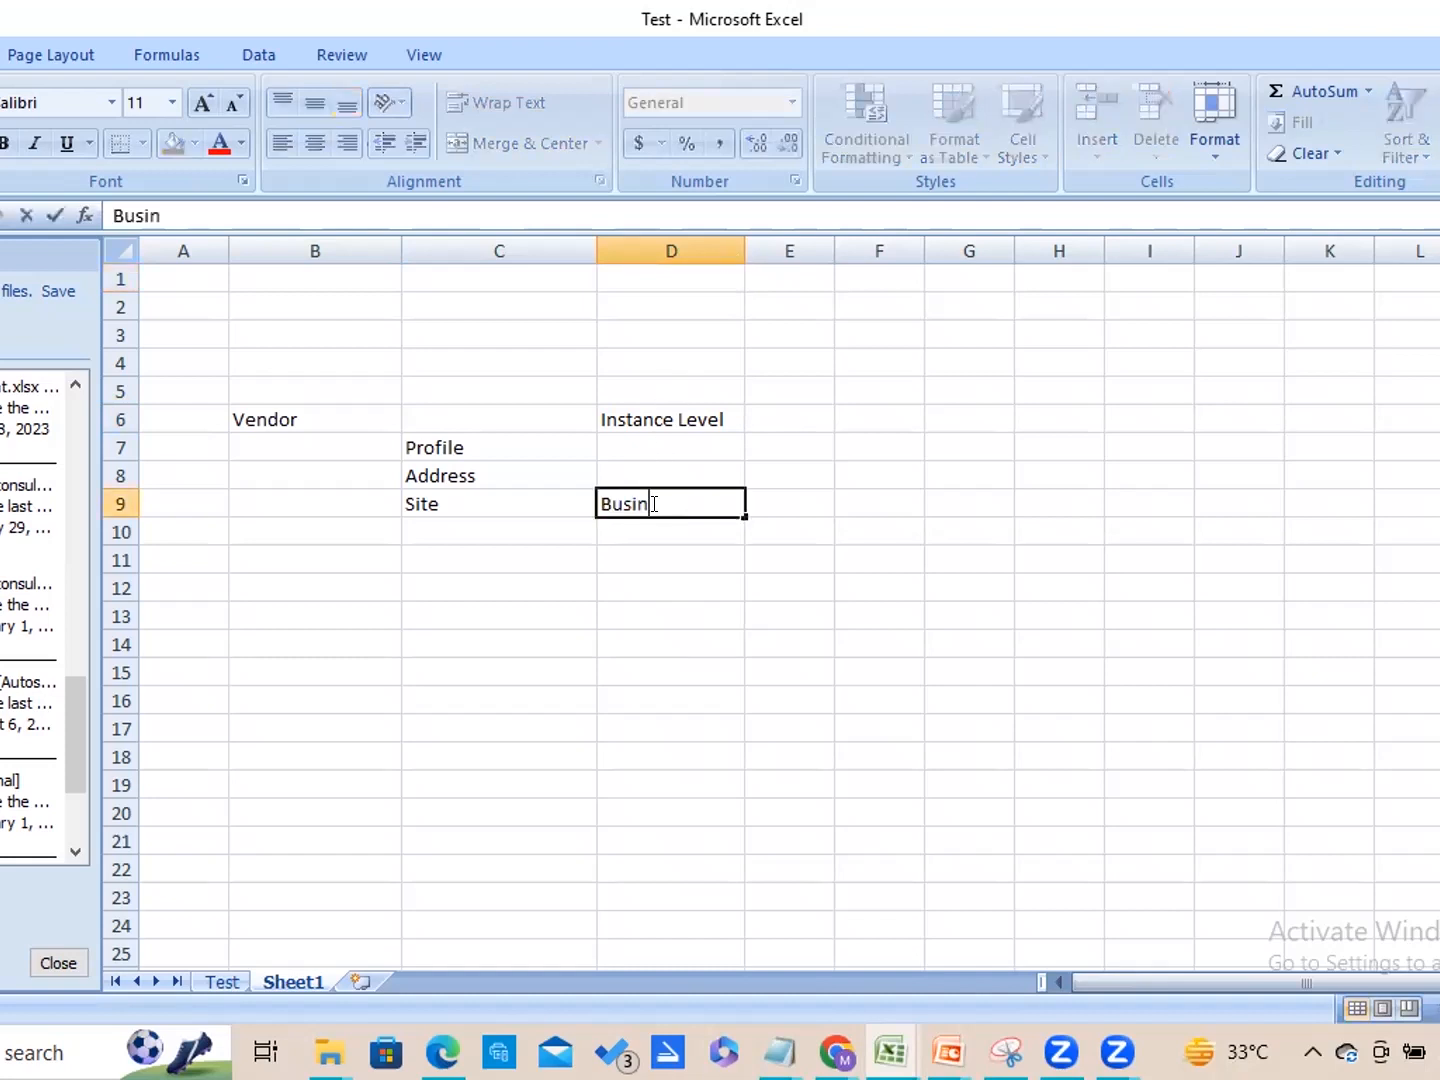
text(ess Unit Lev)
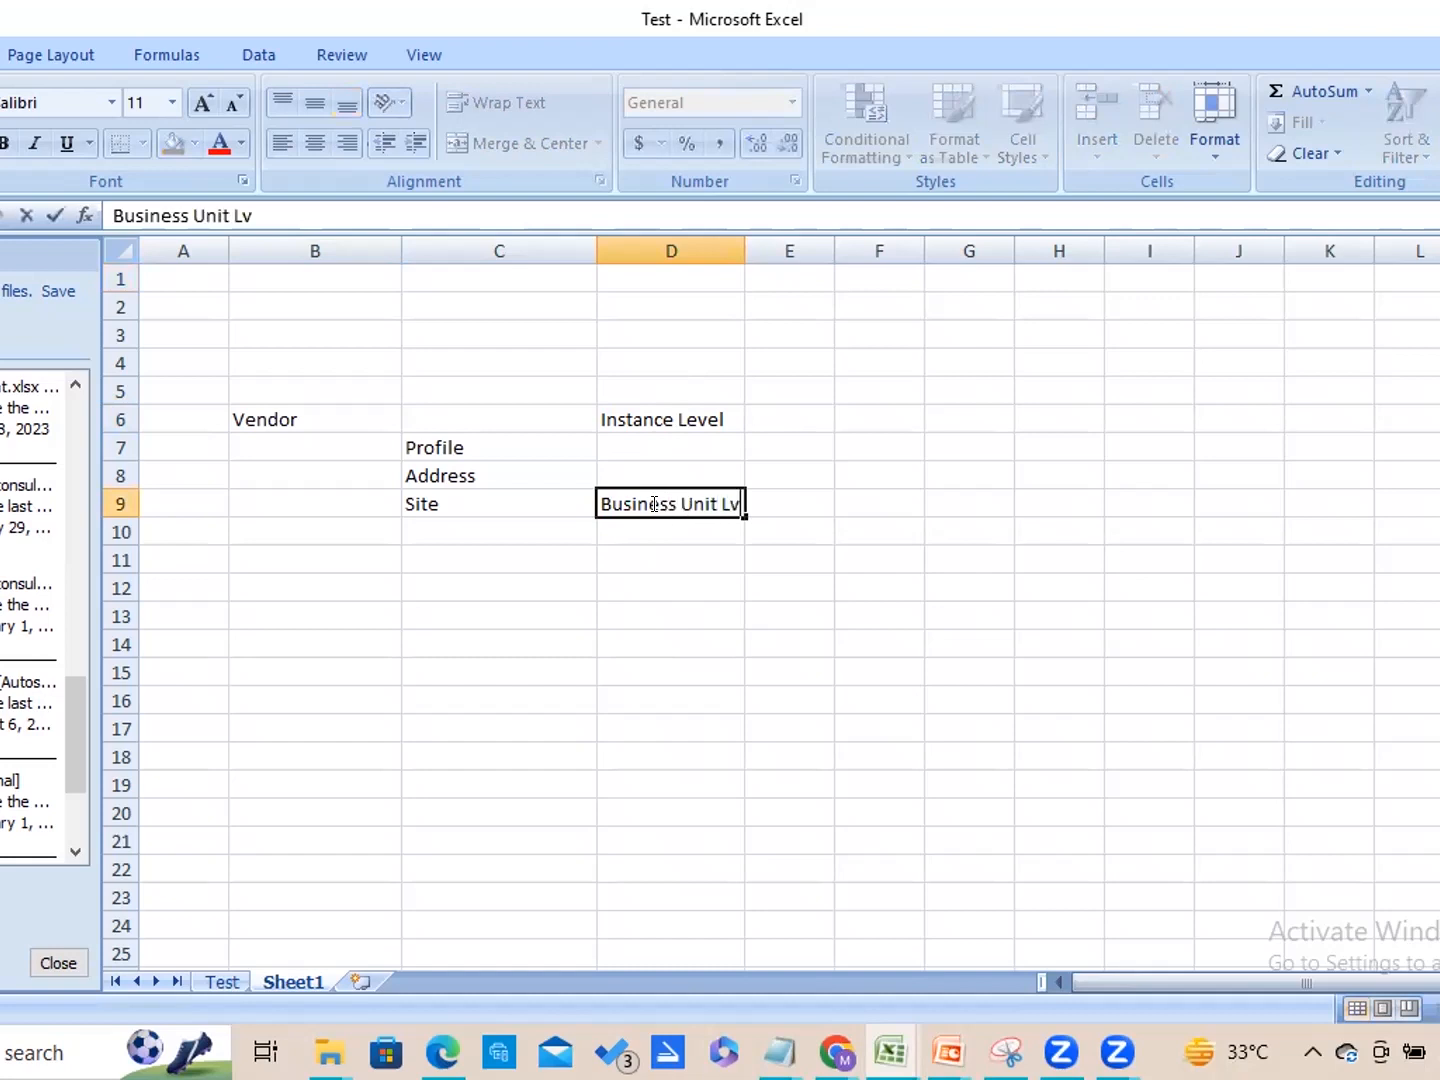
key(BackSpace)
text(evel)
Enter the example vendor name "ABC Supplier" in cell B13.
click(315, 605)
text(A)
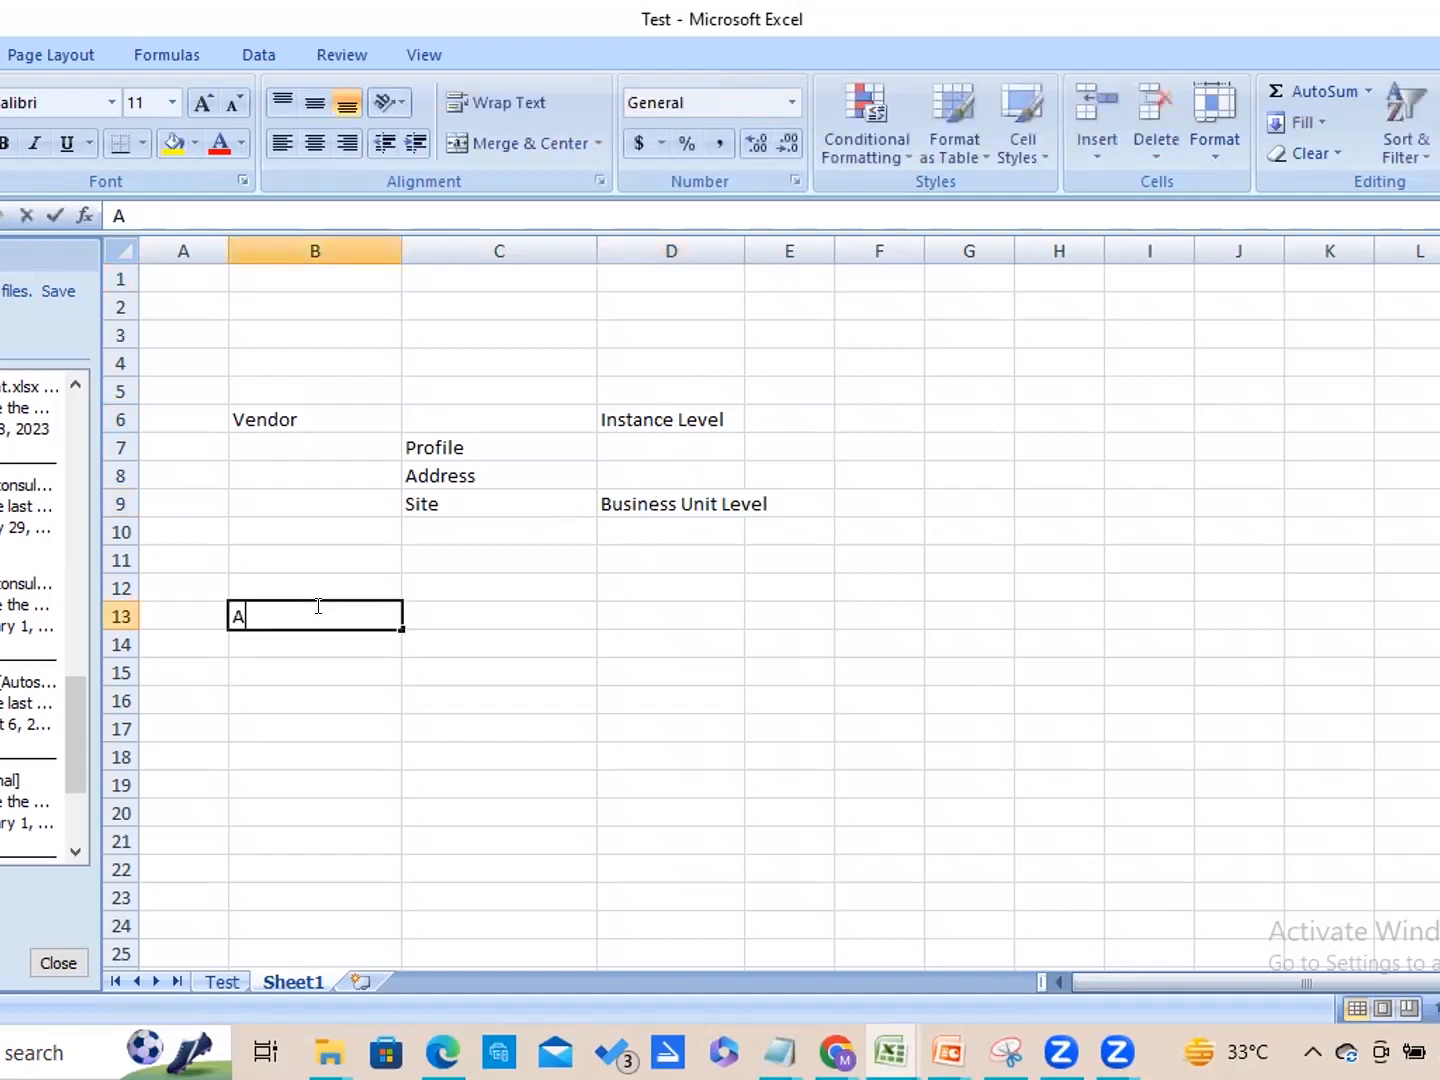
text(BC Suppl)
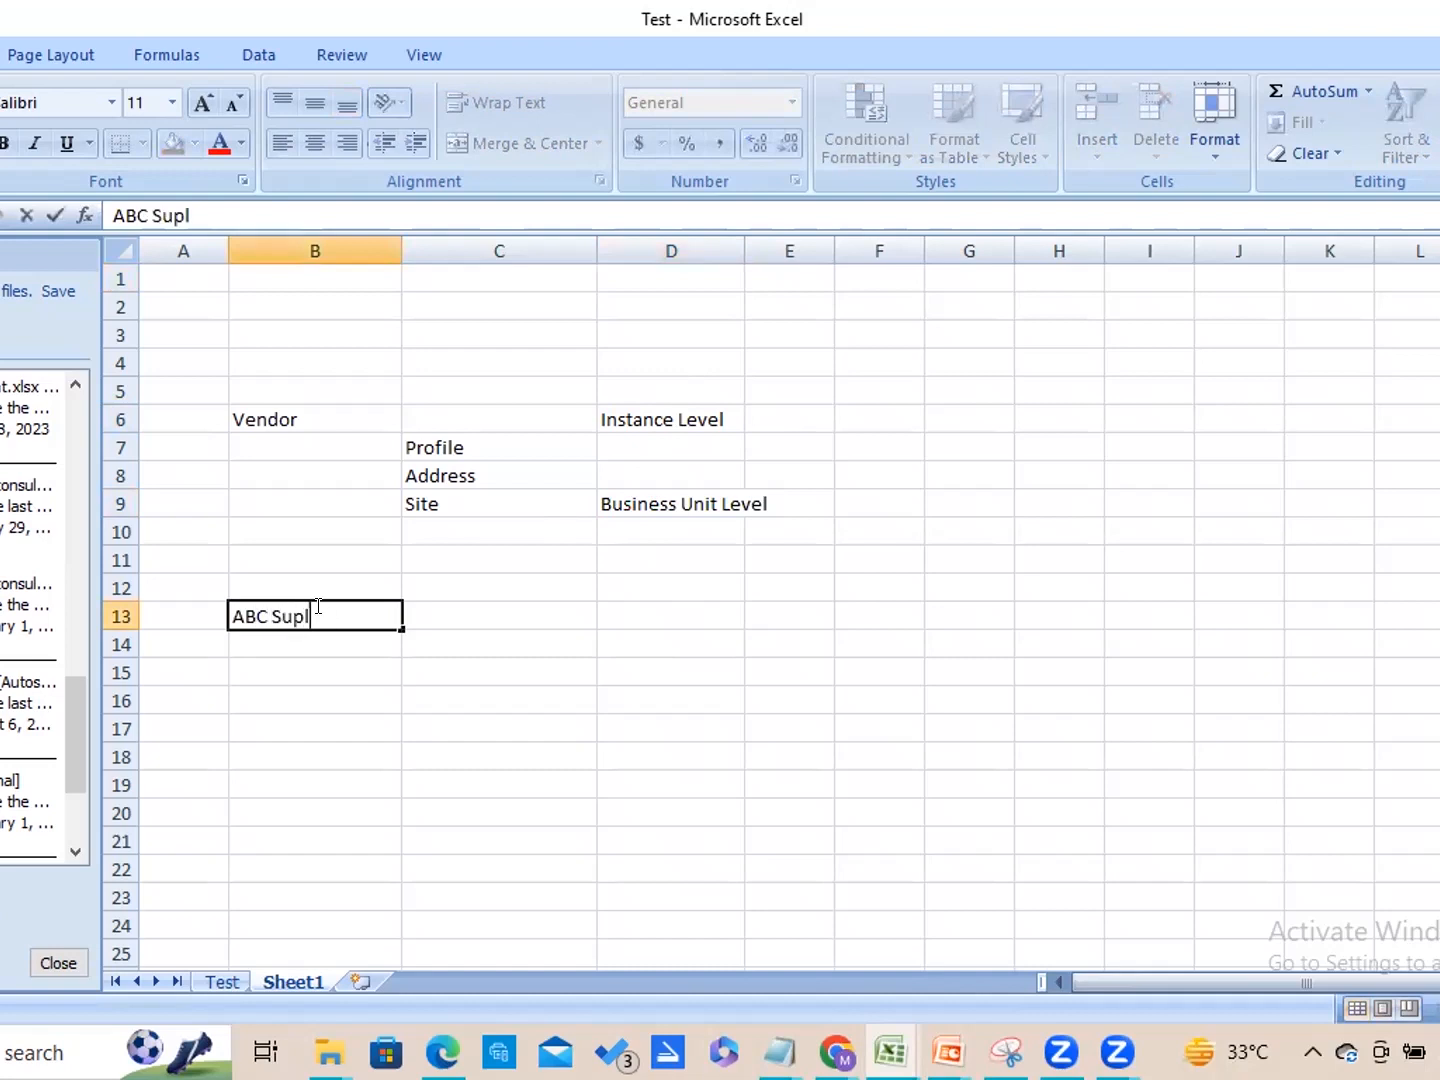
key(BackSpace)
text(plier)
key(Tab)
List the countries India, US and UK in cells C15 to C17 under the example supplier.
key(Down)
key(Down)
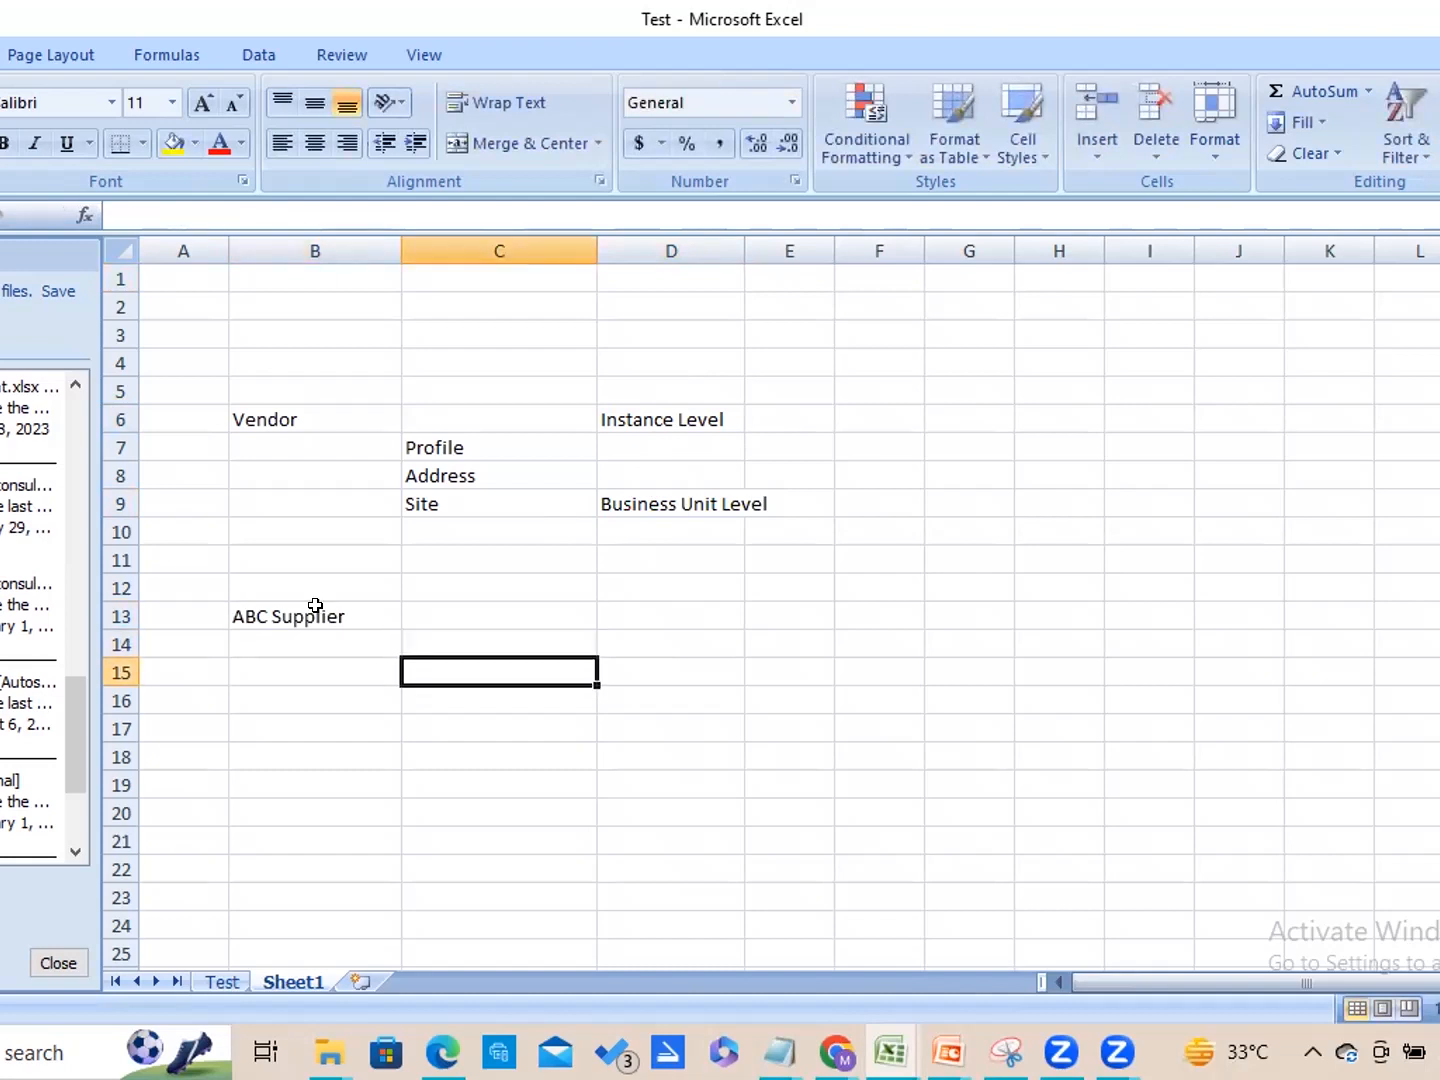
text(India)
key(Return)
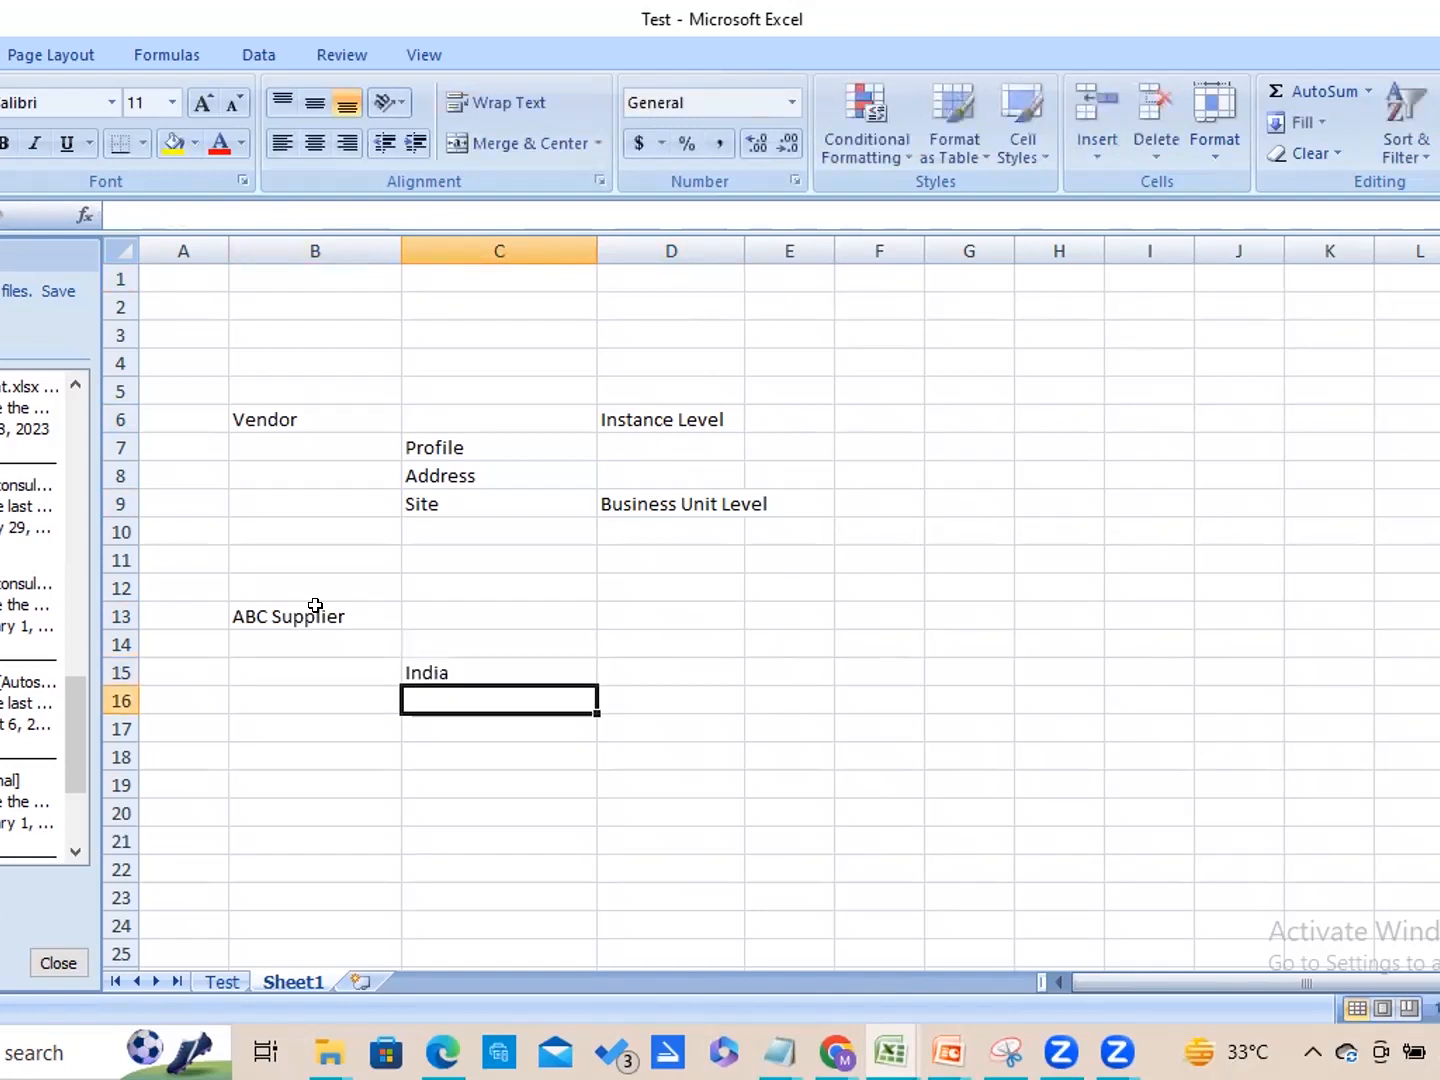
text(US)
key(Return)
text(UK)
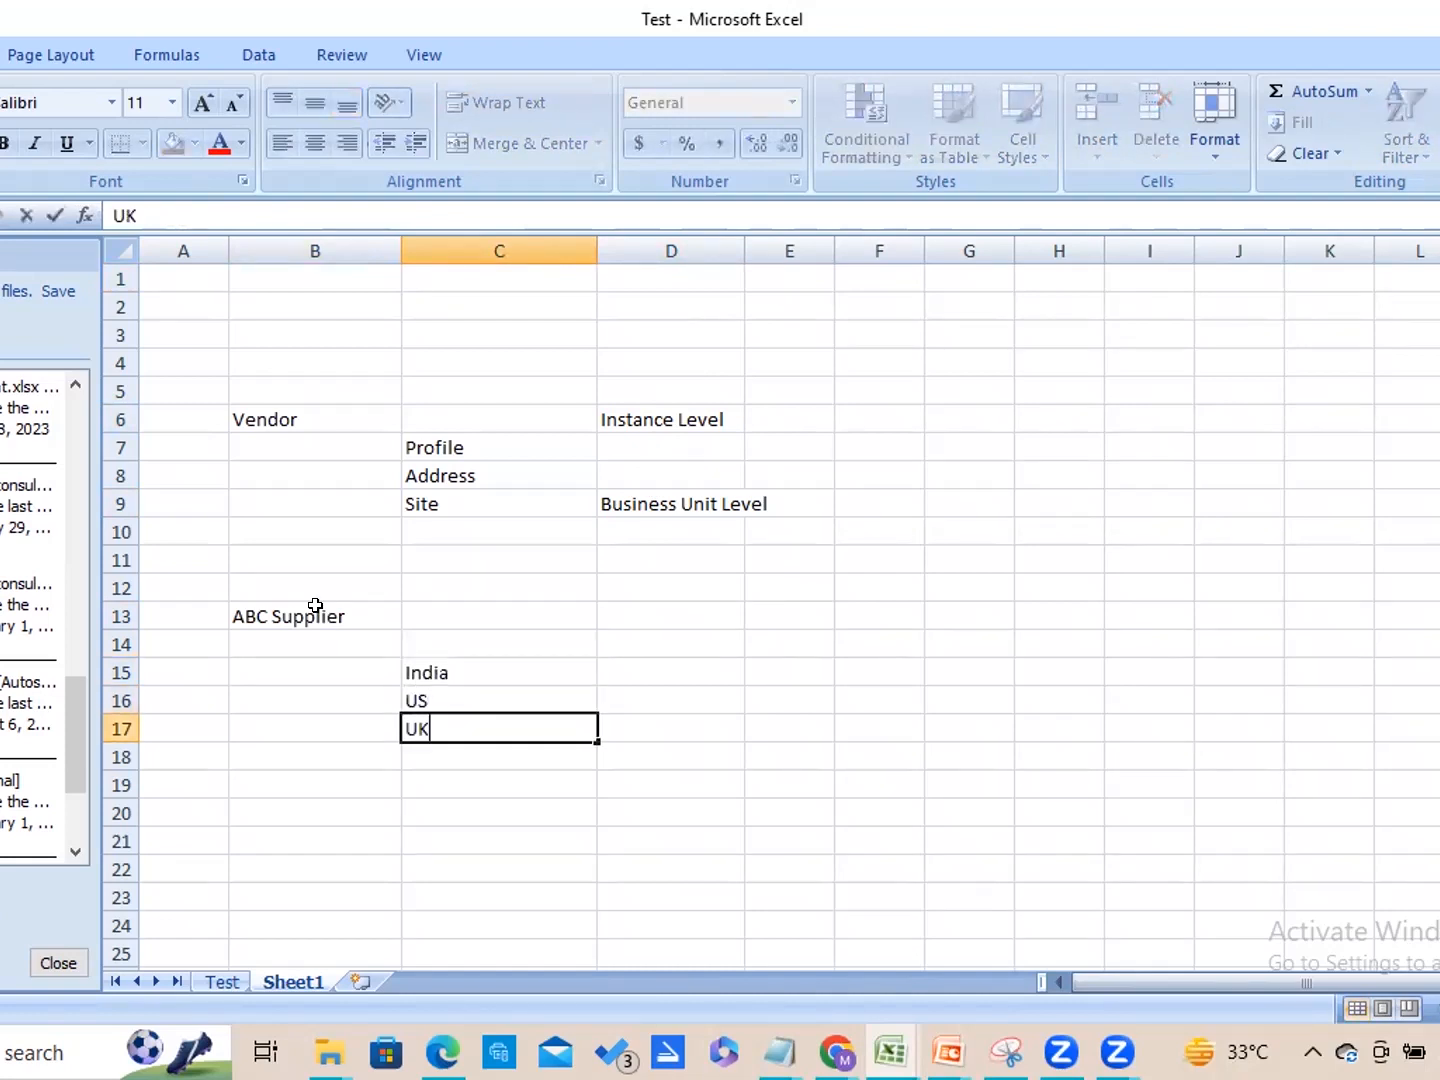
key(Tab)
Enter the site names ABC 1, ABC 2 and ABC 3 beside India, US and UK in cells D15 to D17.
key(Right)
key(Left)
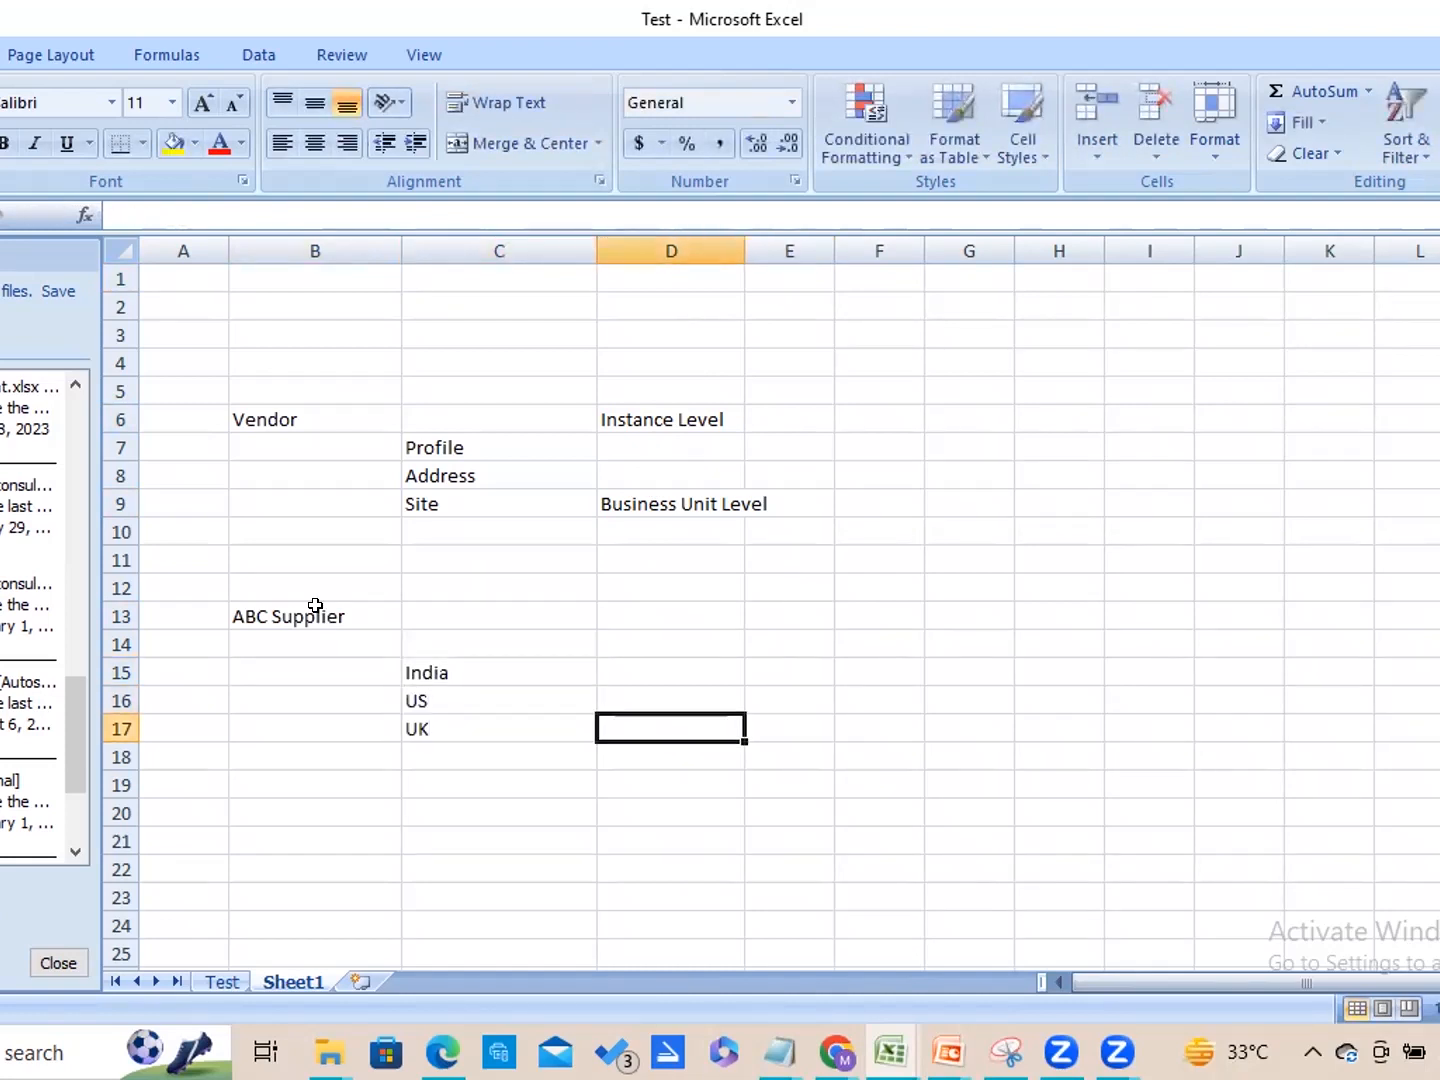
key(Up)
key(Up)
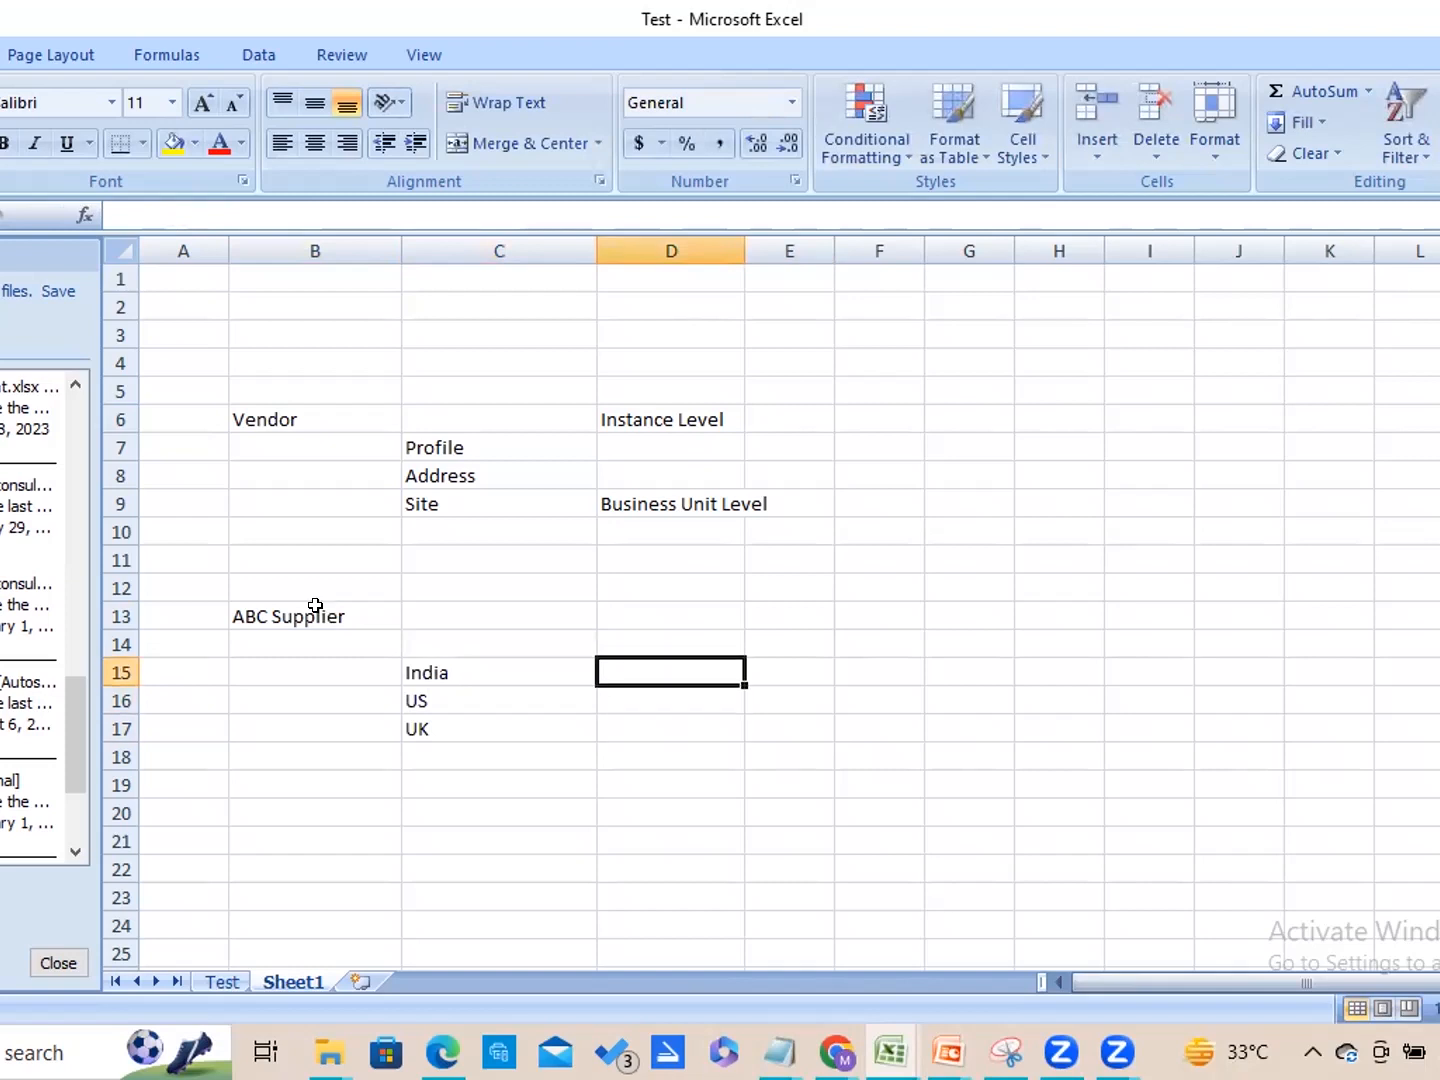
text(S)
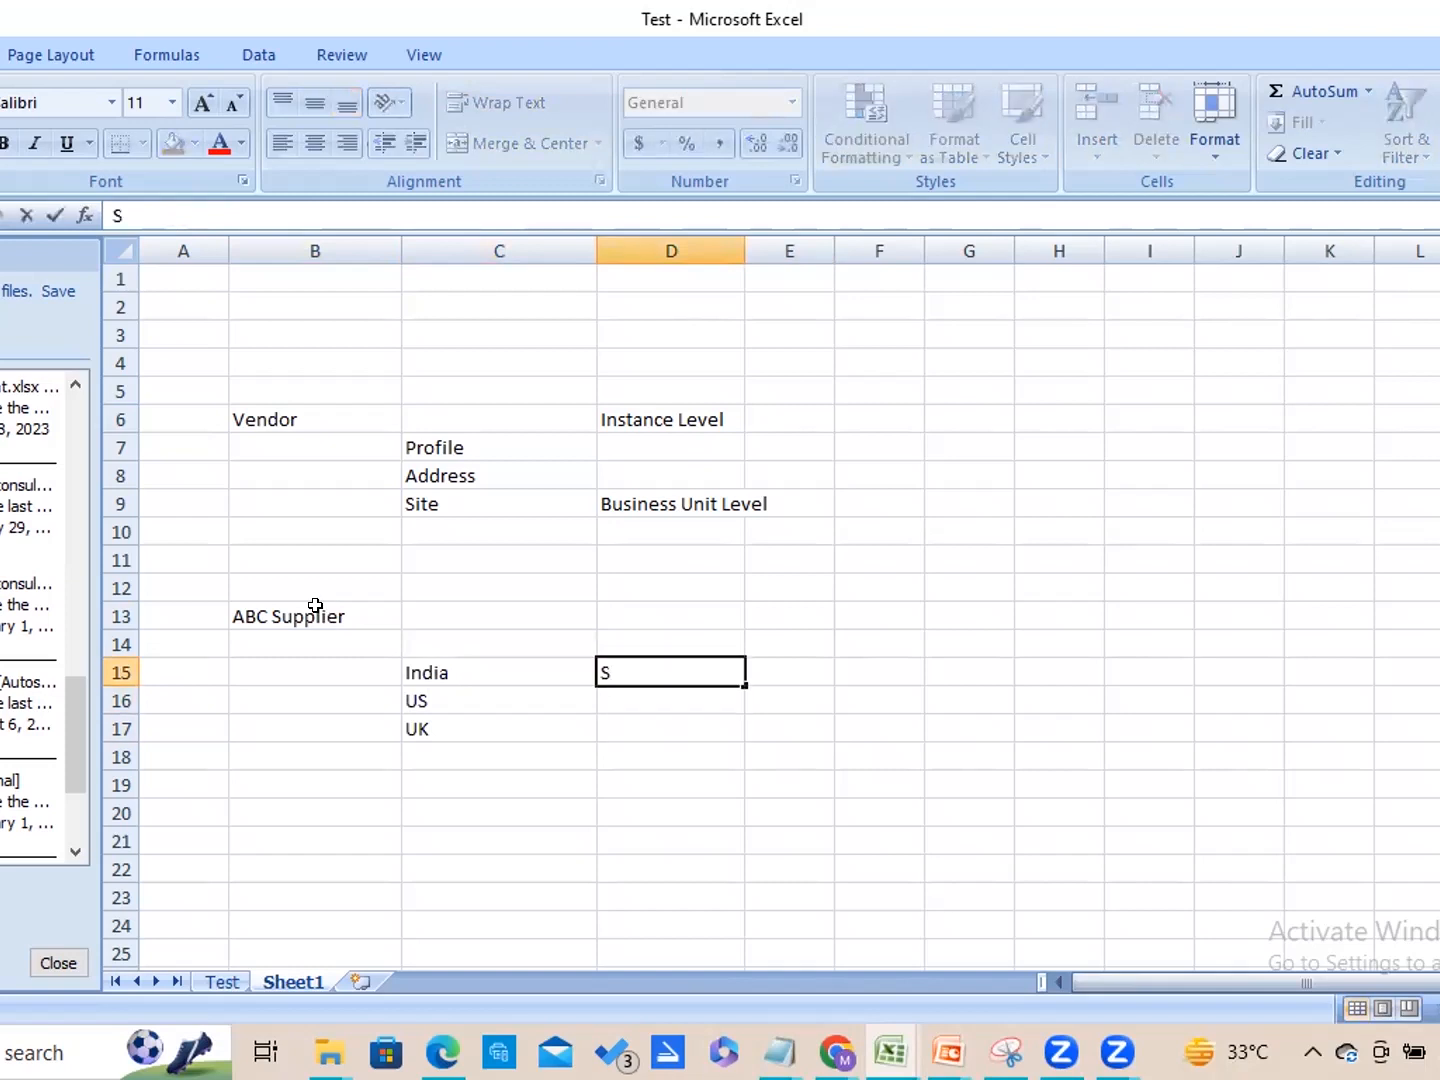
key(BackSpace)
text(ABC 1)
key(Return)
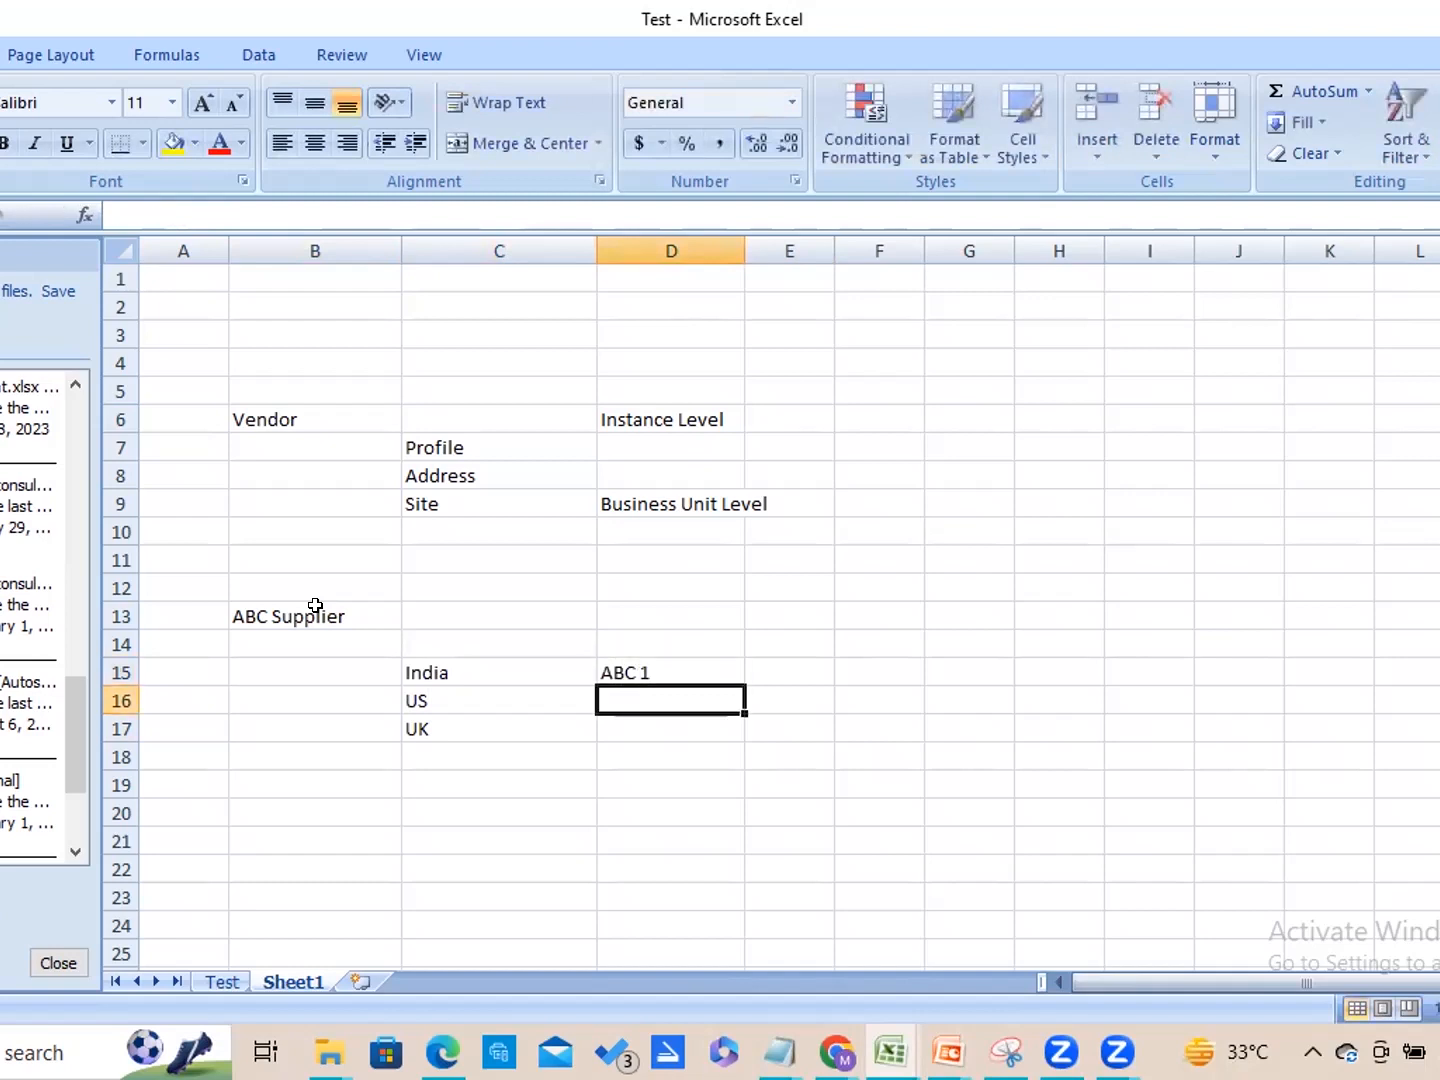
text(ABC 2)
key(Return)
text(AB)
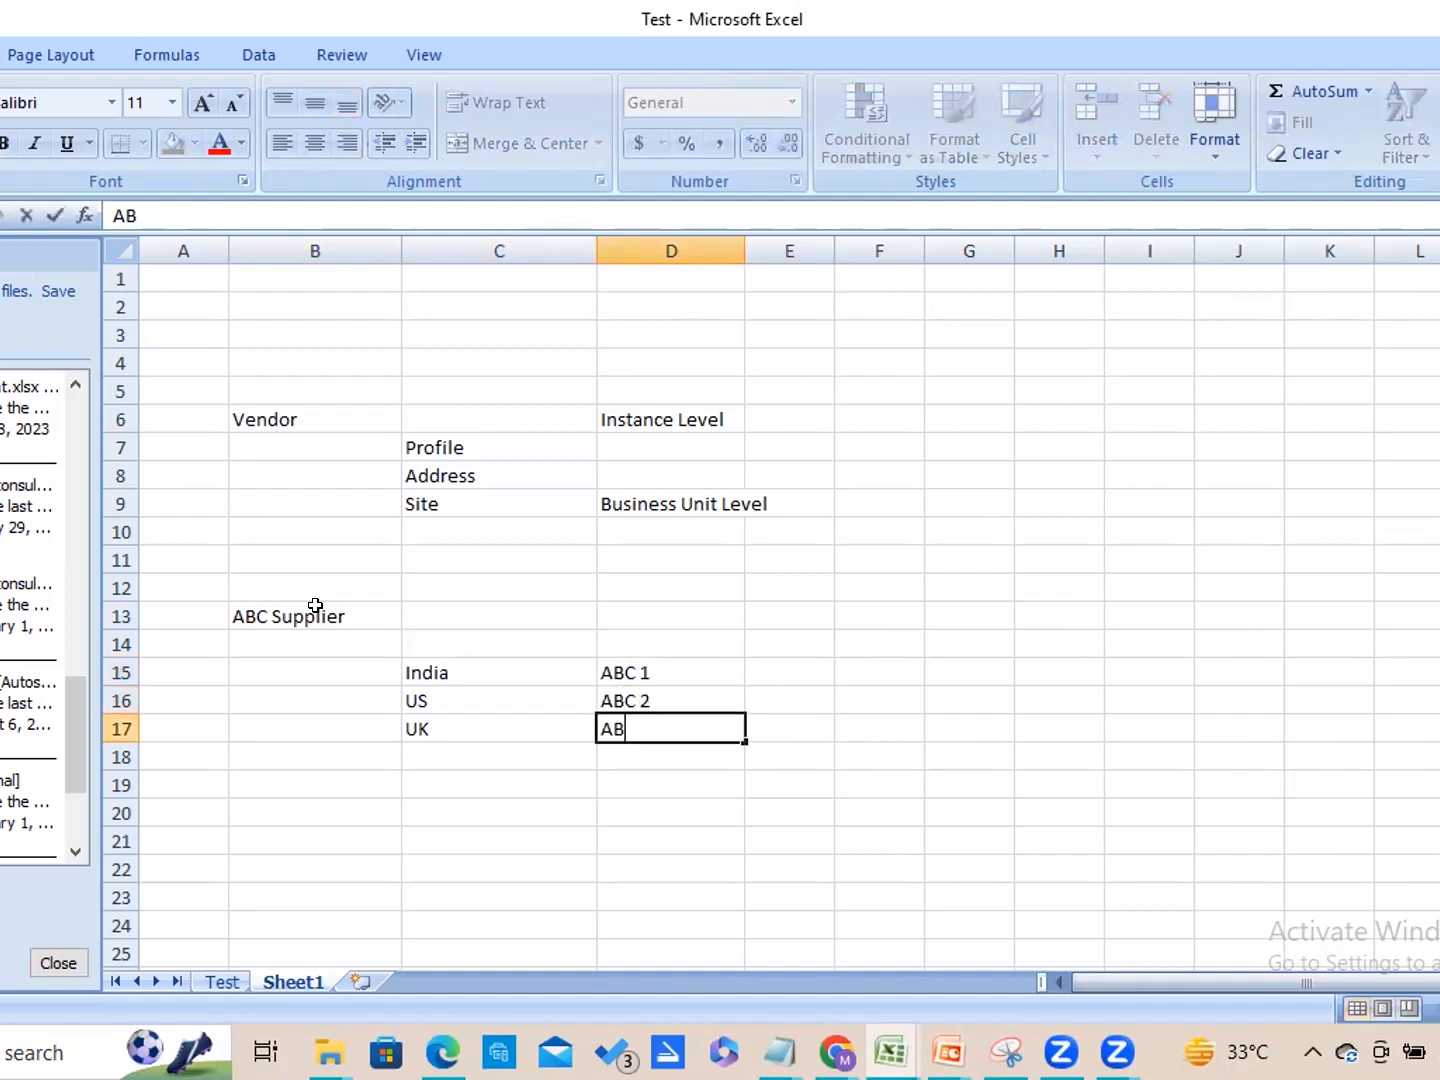
text(C 3)
key(Tab)
Enter "ABC 1" in cell F15 and label it "Pay site" in G15.
key(Up)
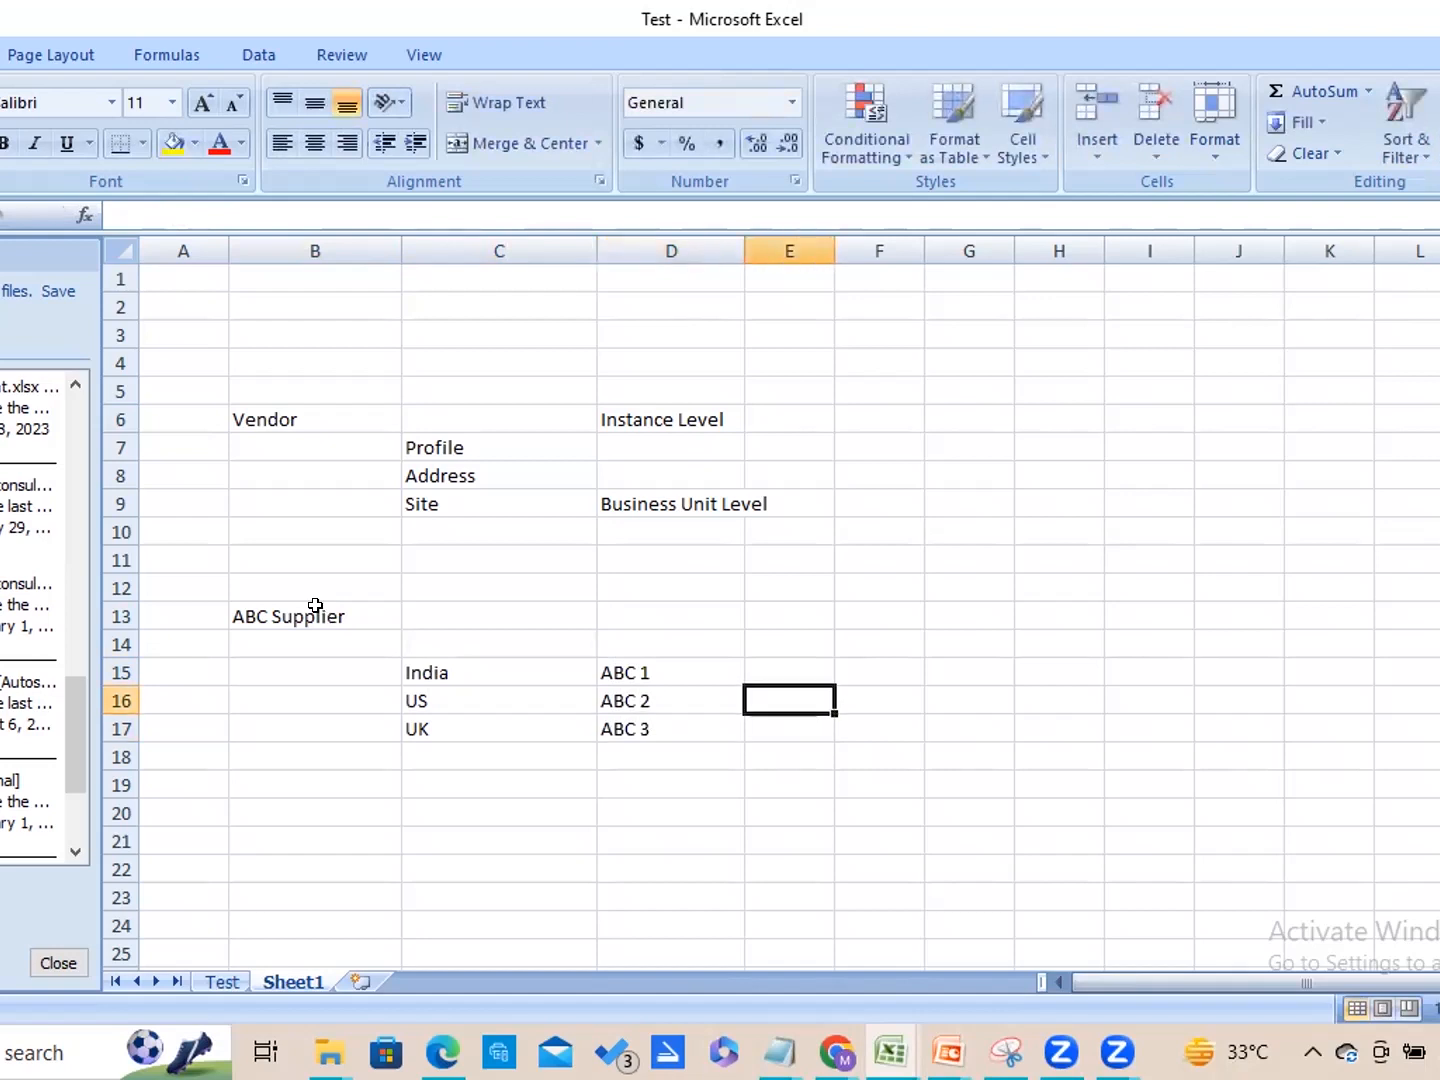
key(Up)
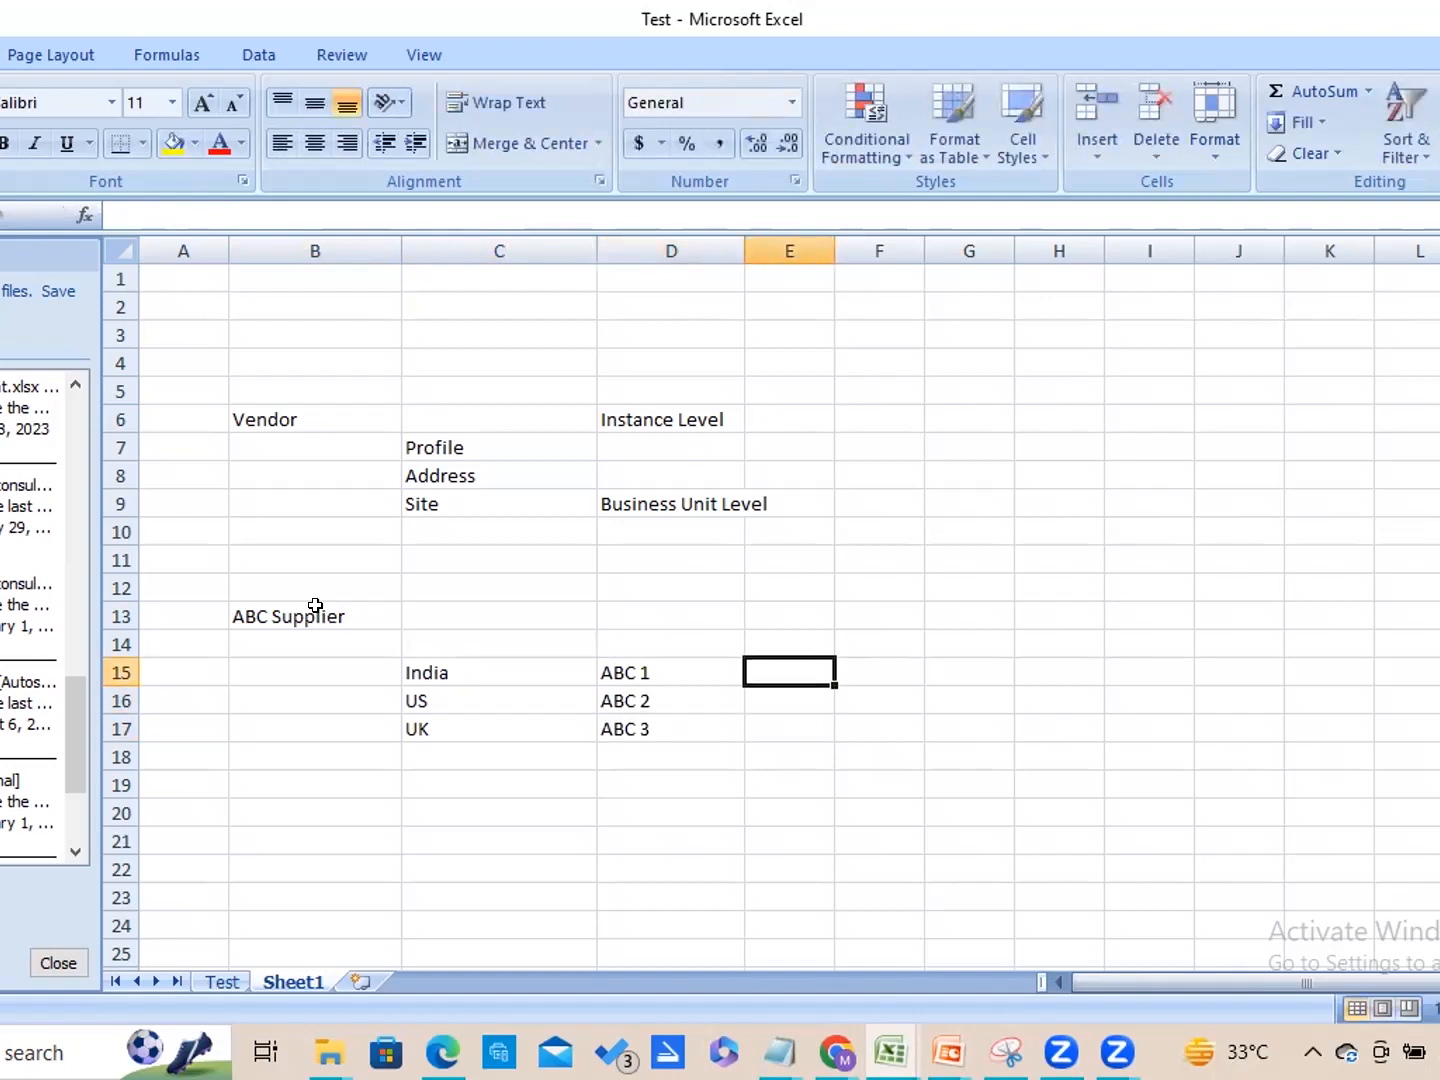
key(Right)
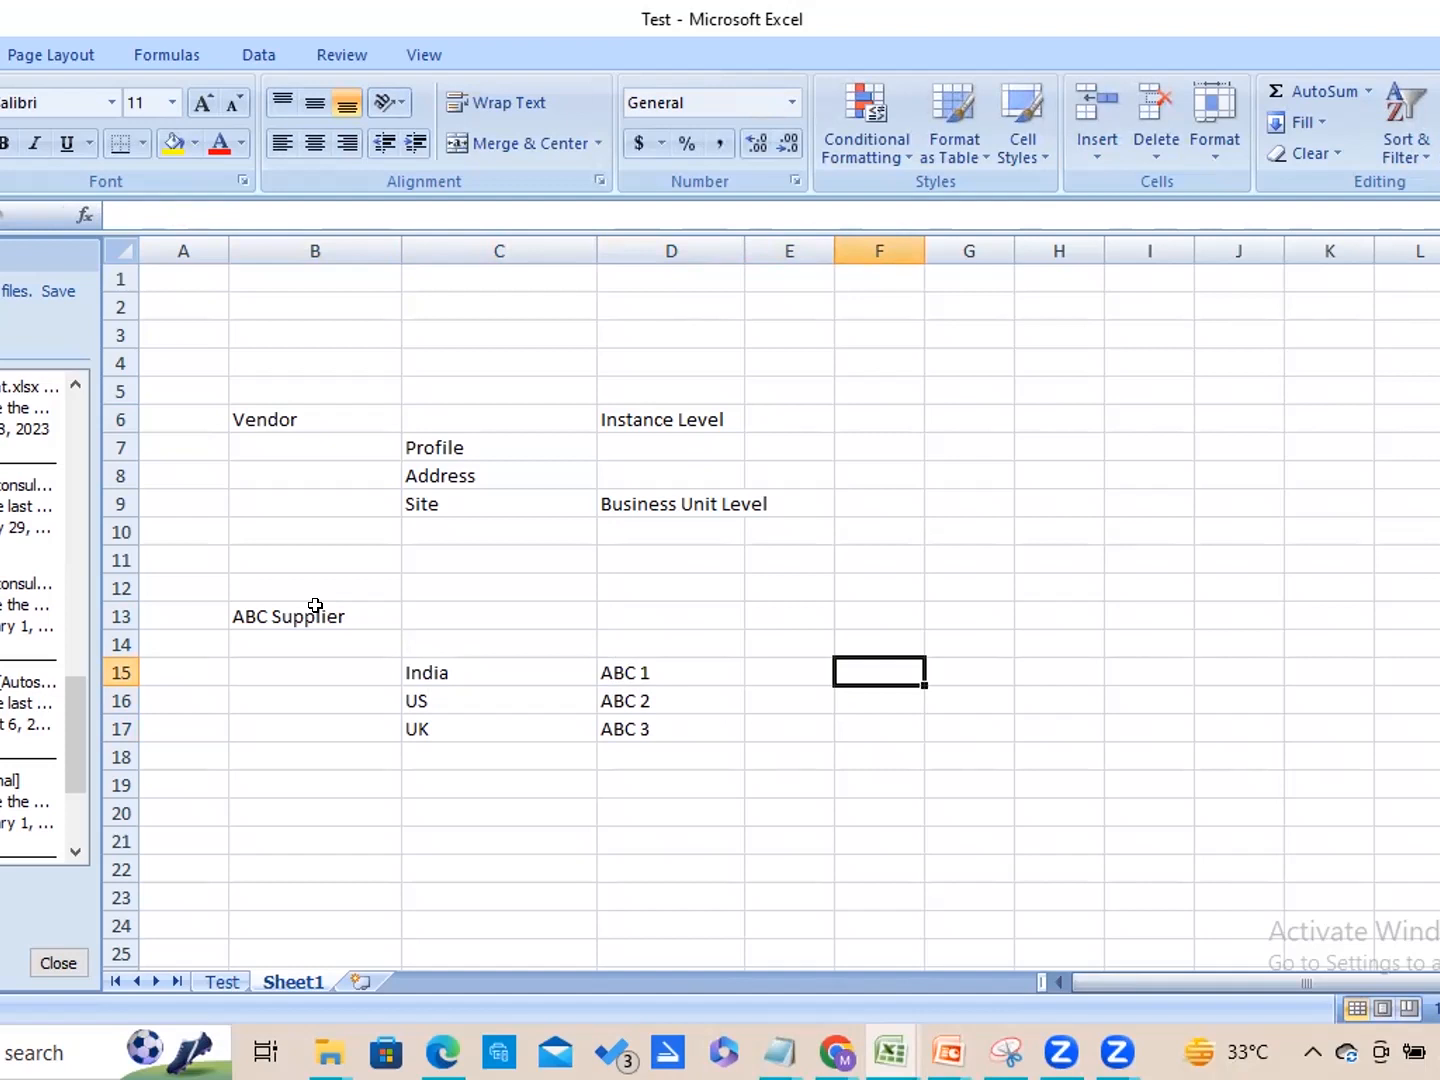
text(ABC 1)
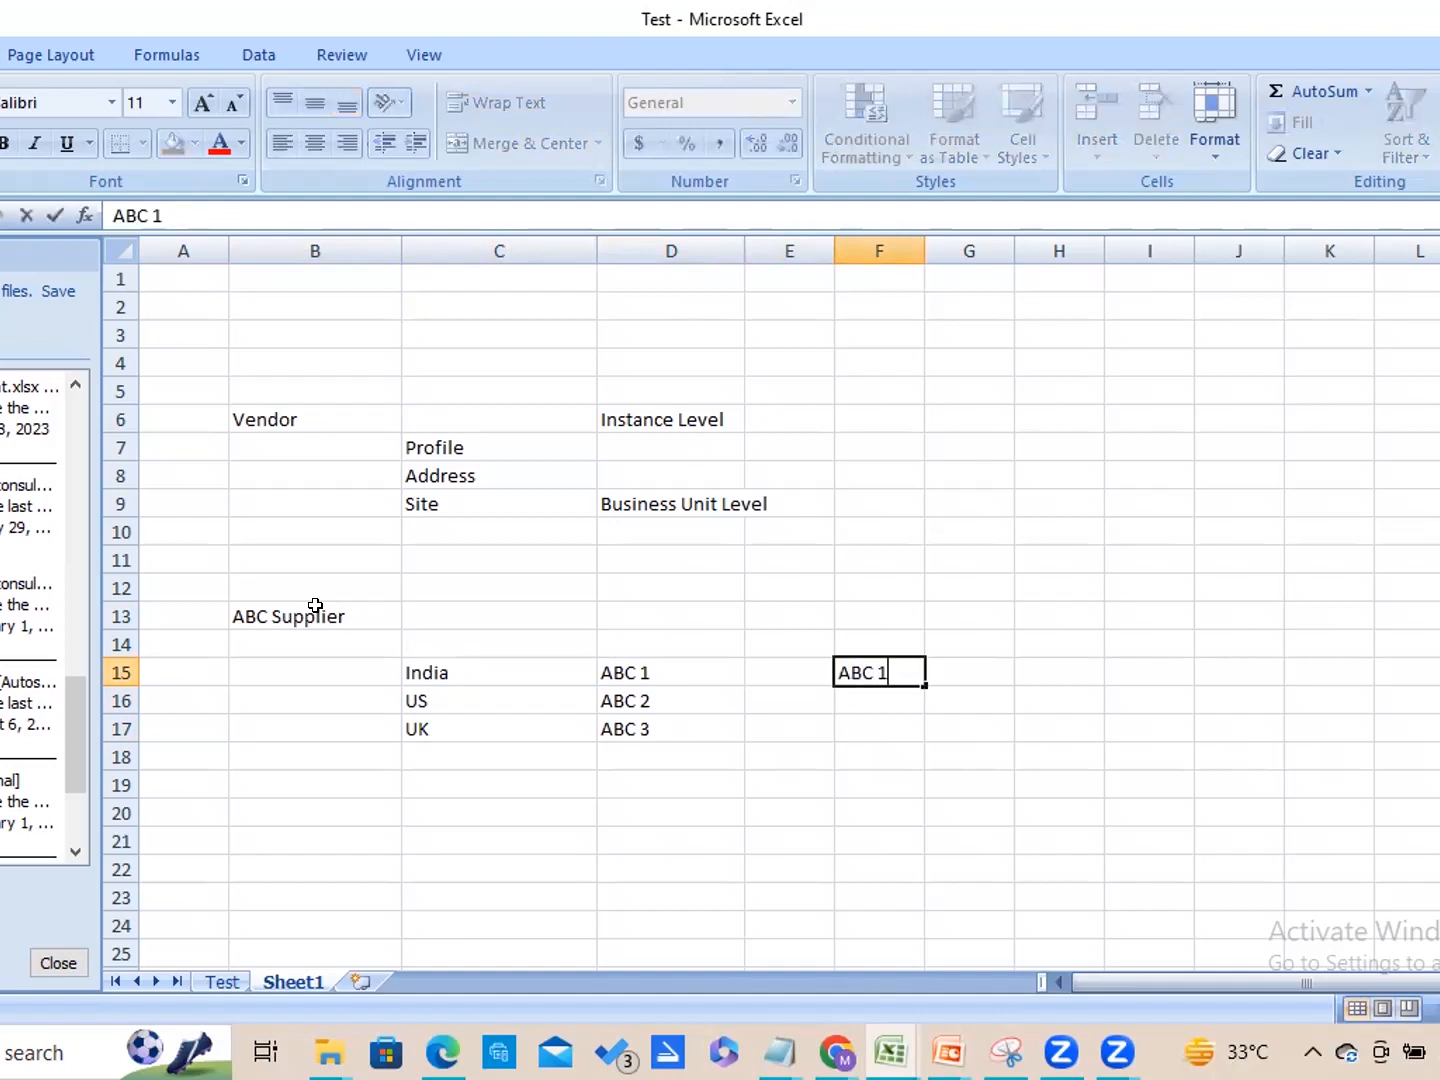
key(Tab)
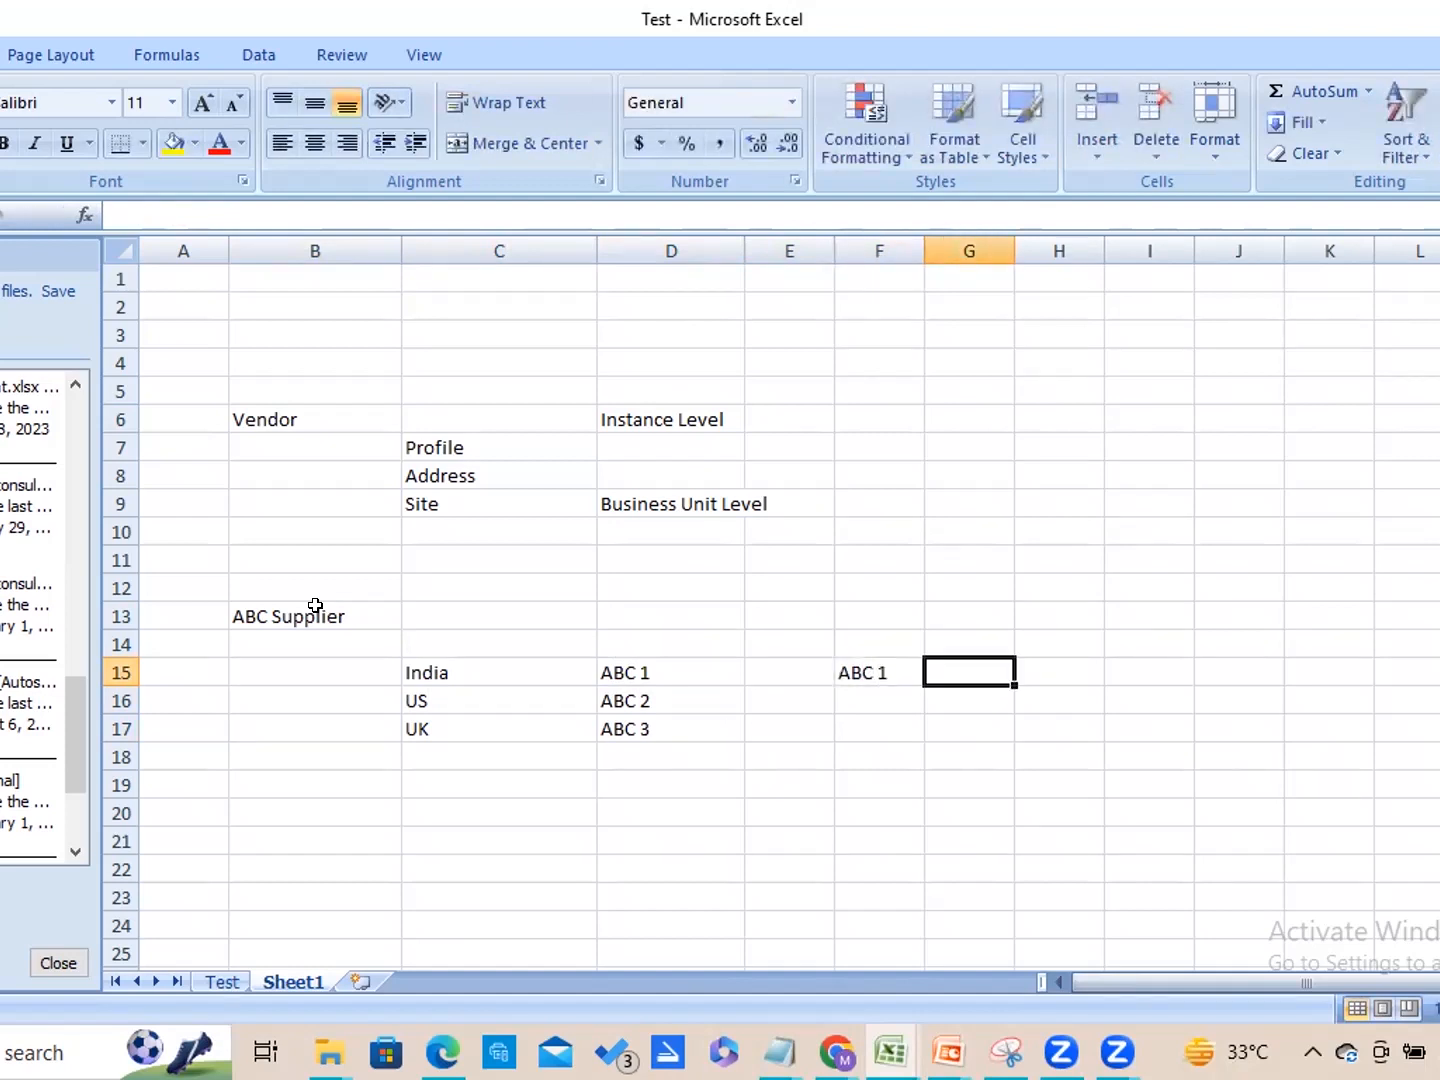
text(Pay site)
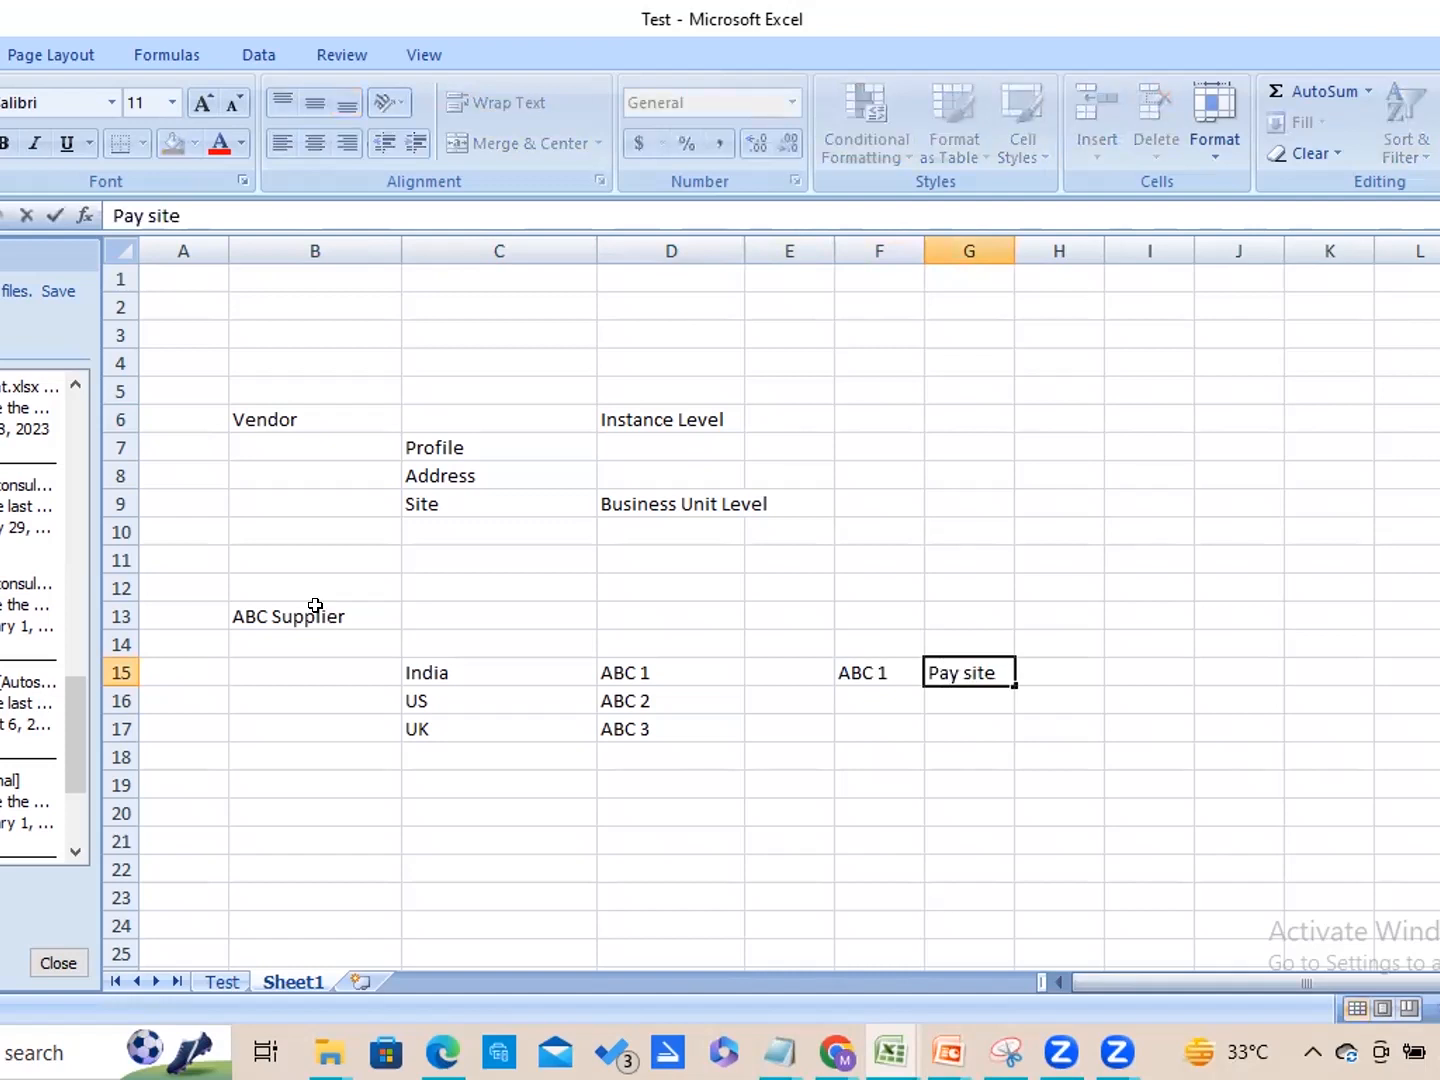
key(Left)
Add "ABC 2" in cell F16 with the label "Pay site" in G16.
key(Down)
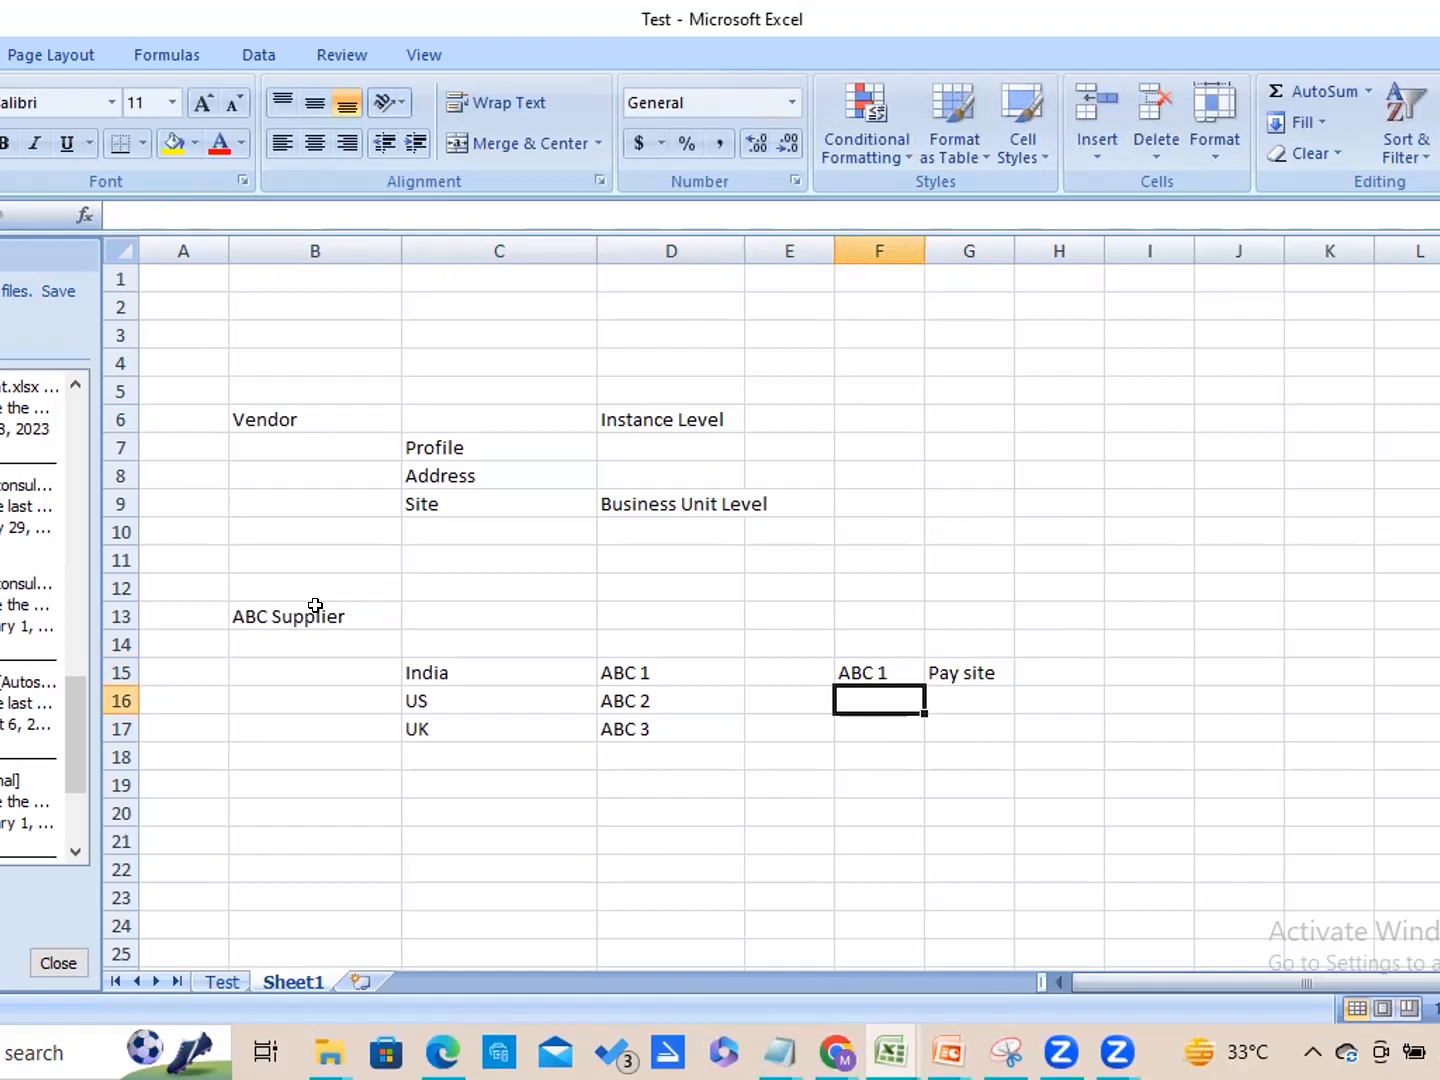
text(ABC 2)
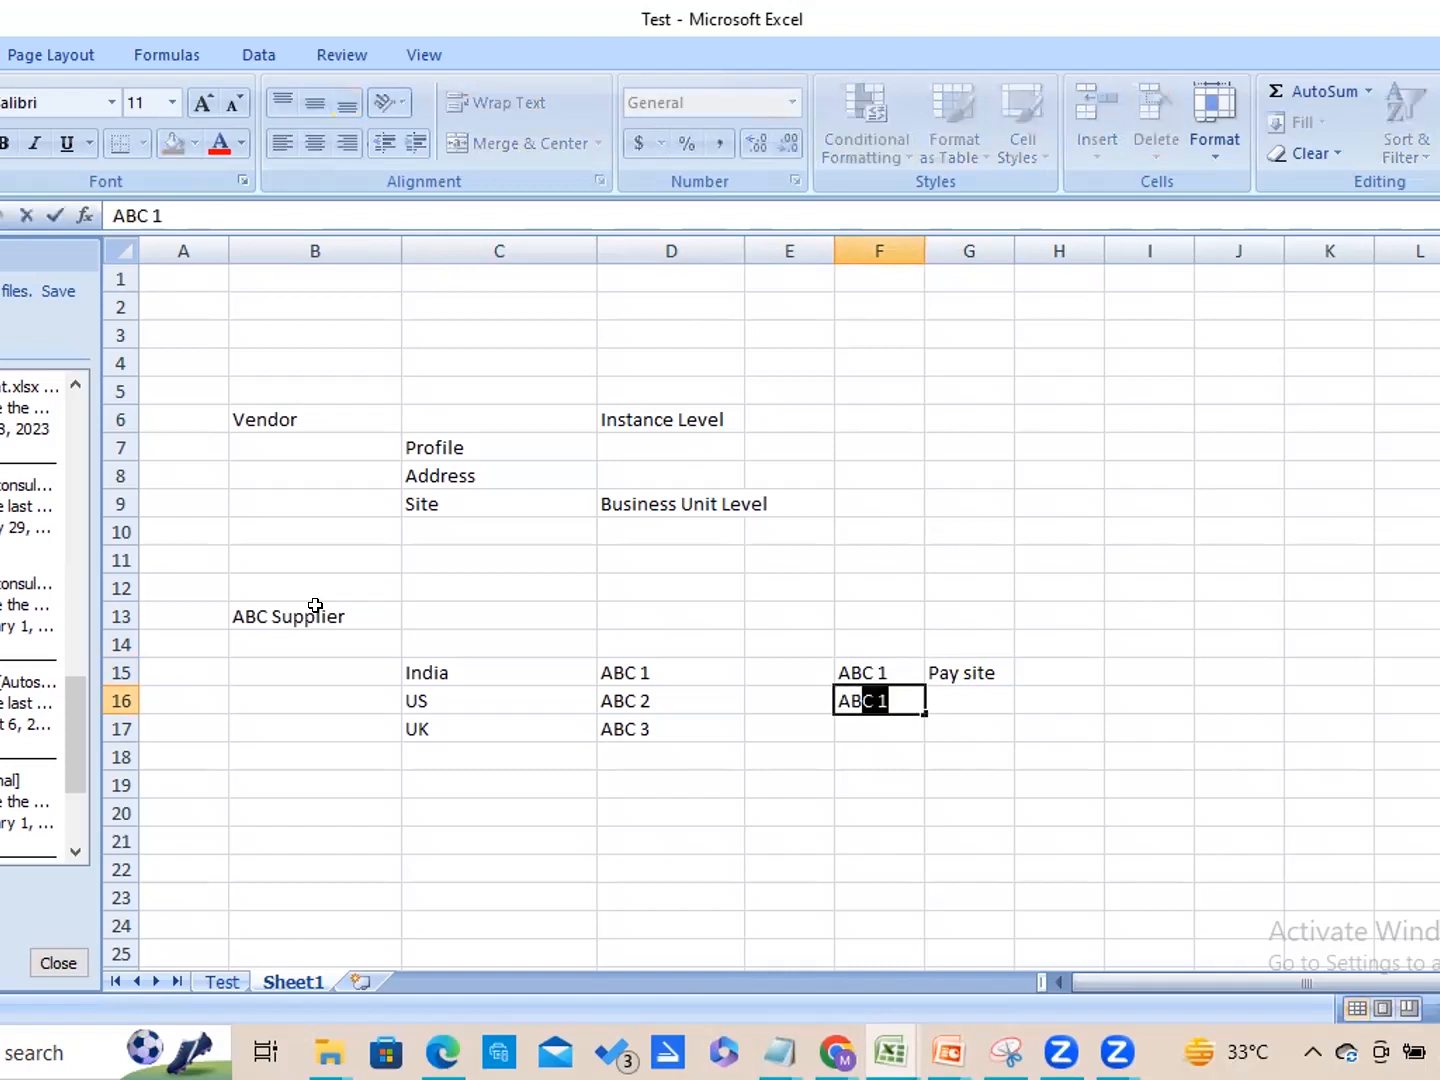
key(Tab)
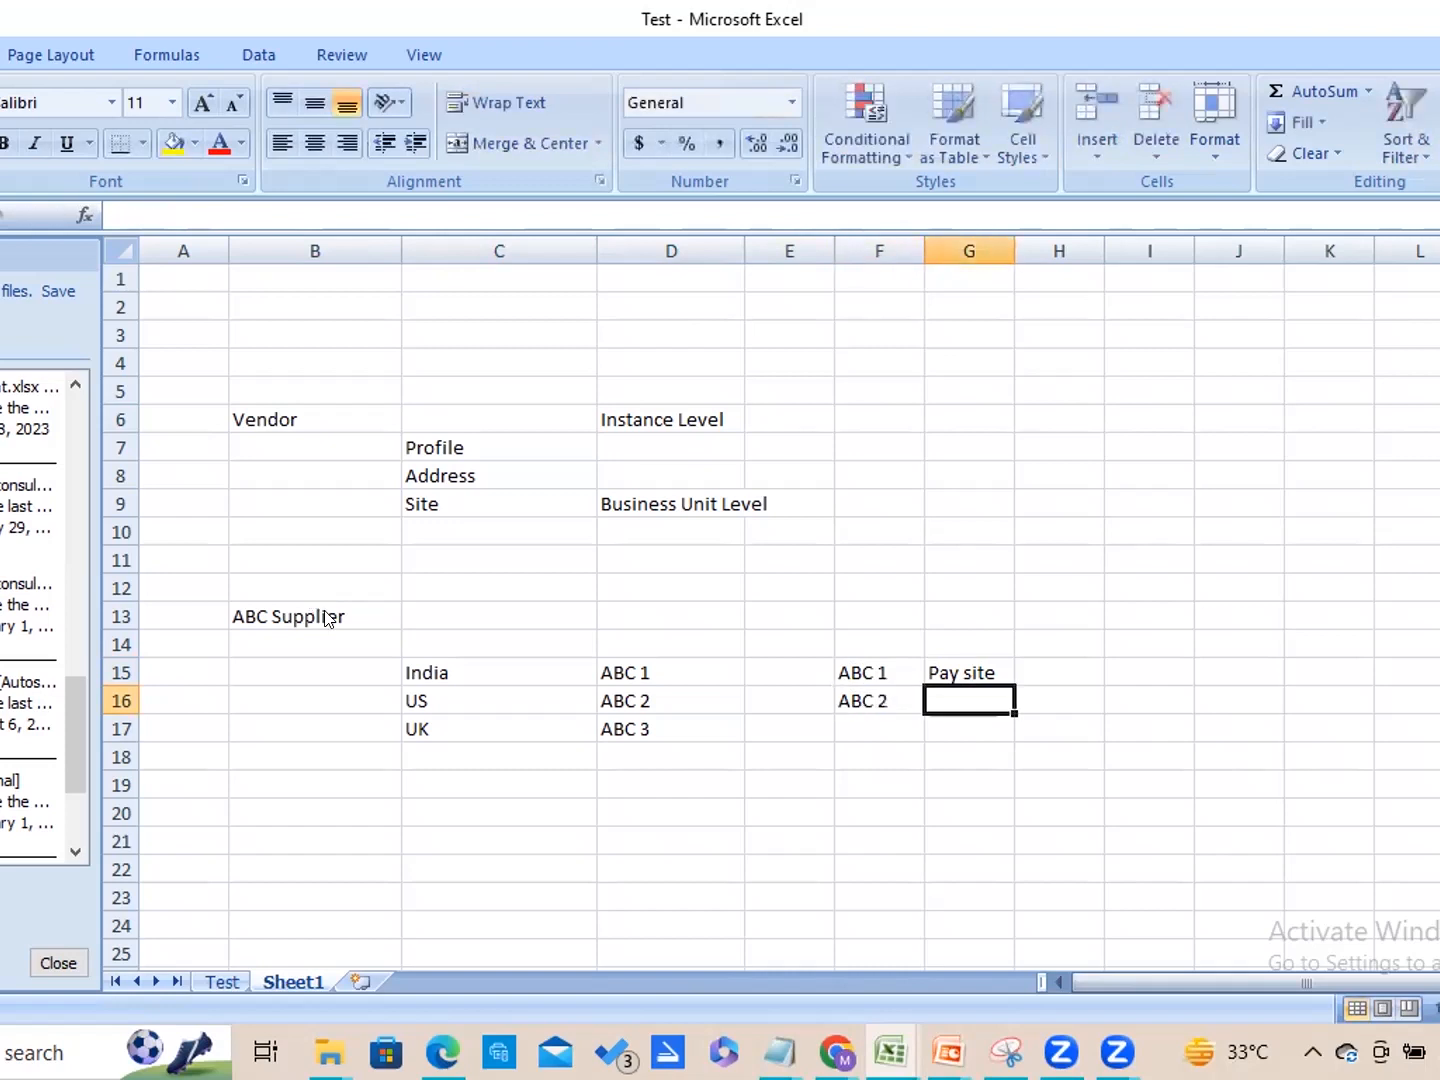
text(Pay site)
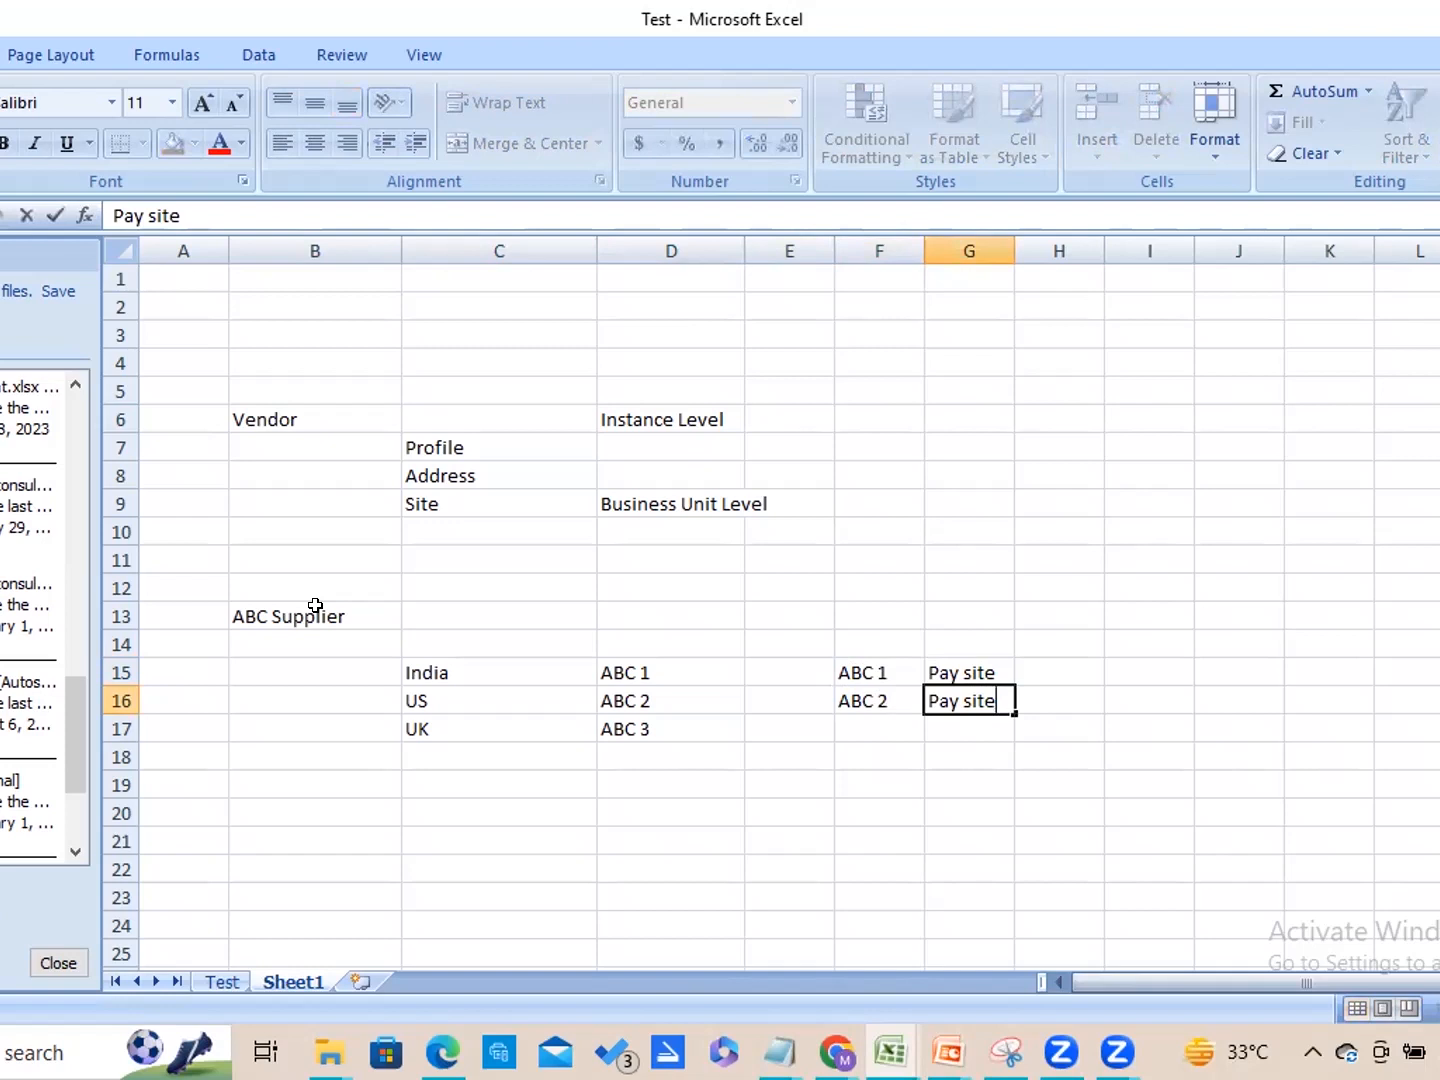
click(508, 666)
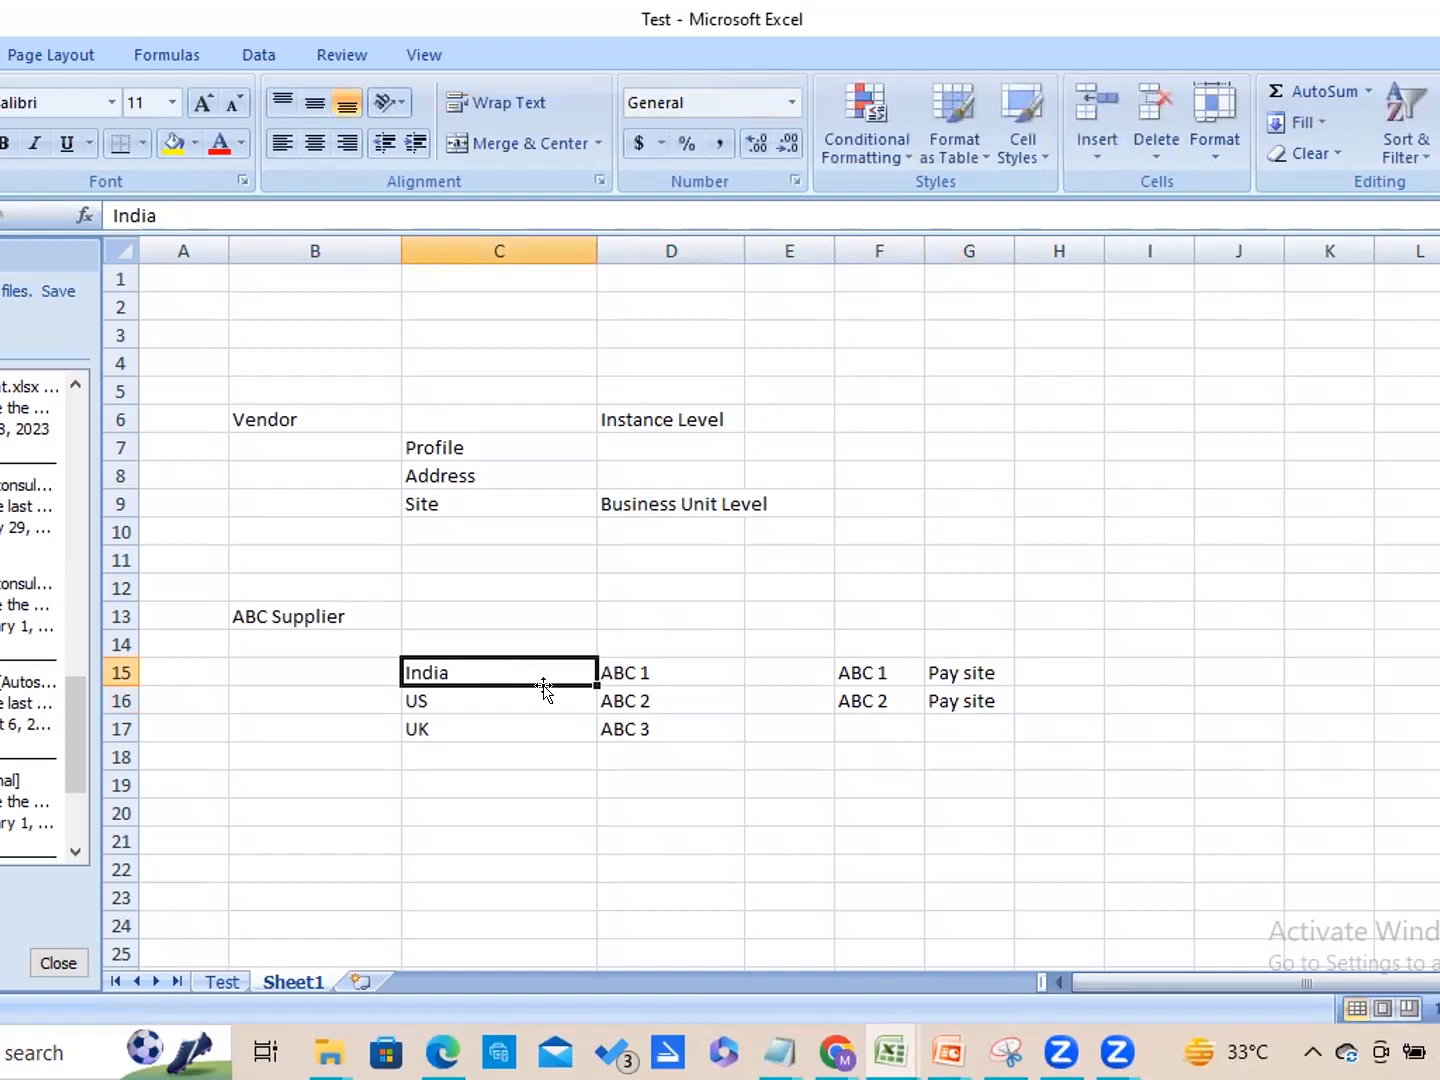
click(625, 691)
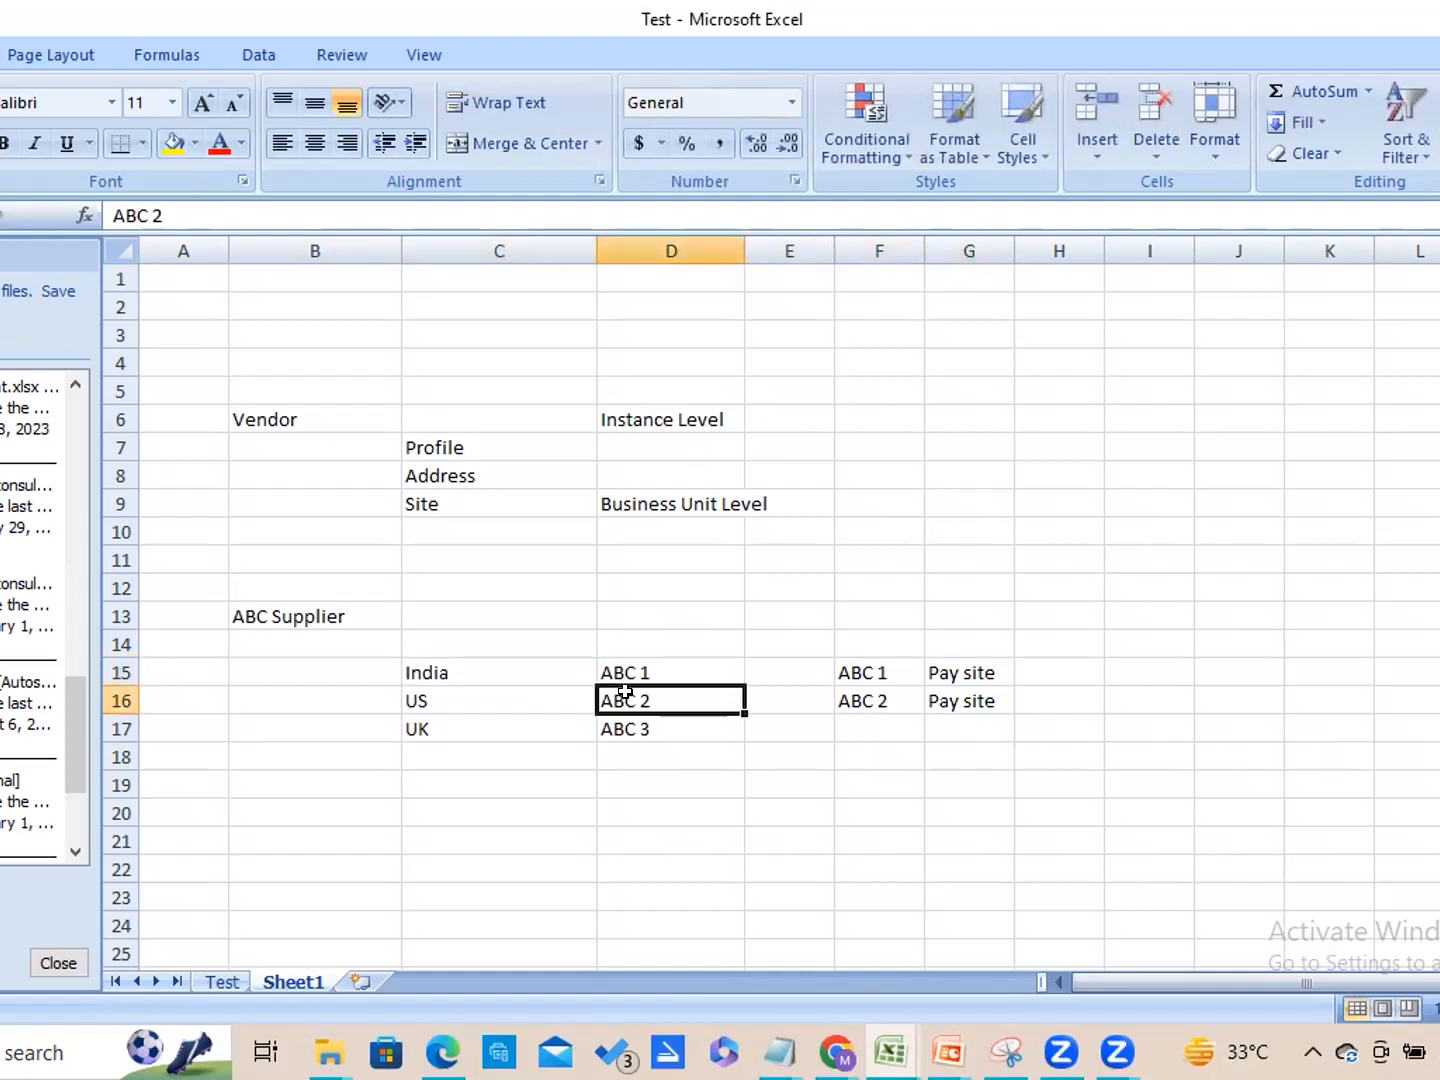
key(shift+Down)
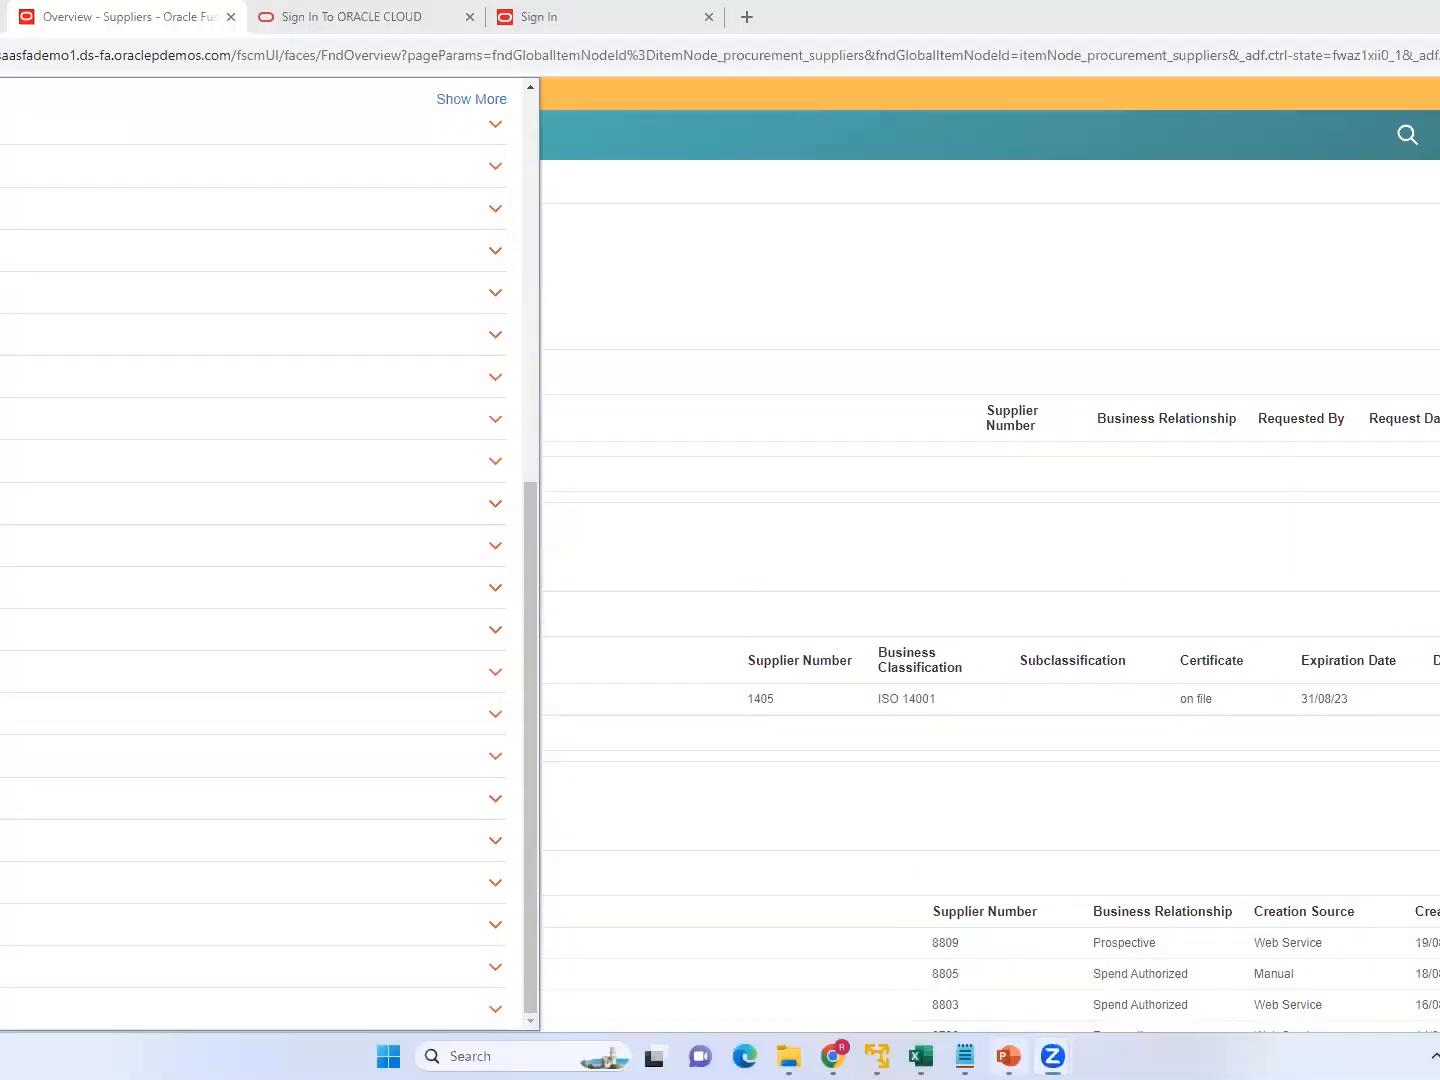
Switch to the Oracle Financial Cloud Payables presentation in PowerPoint to view the Supplier Configuration and Management slide.
click(1008, 1056)
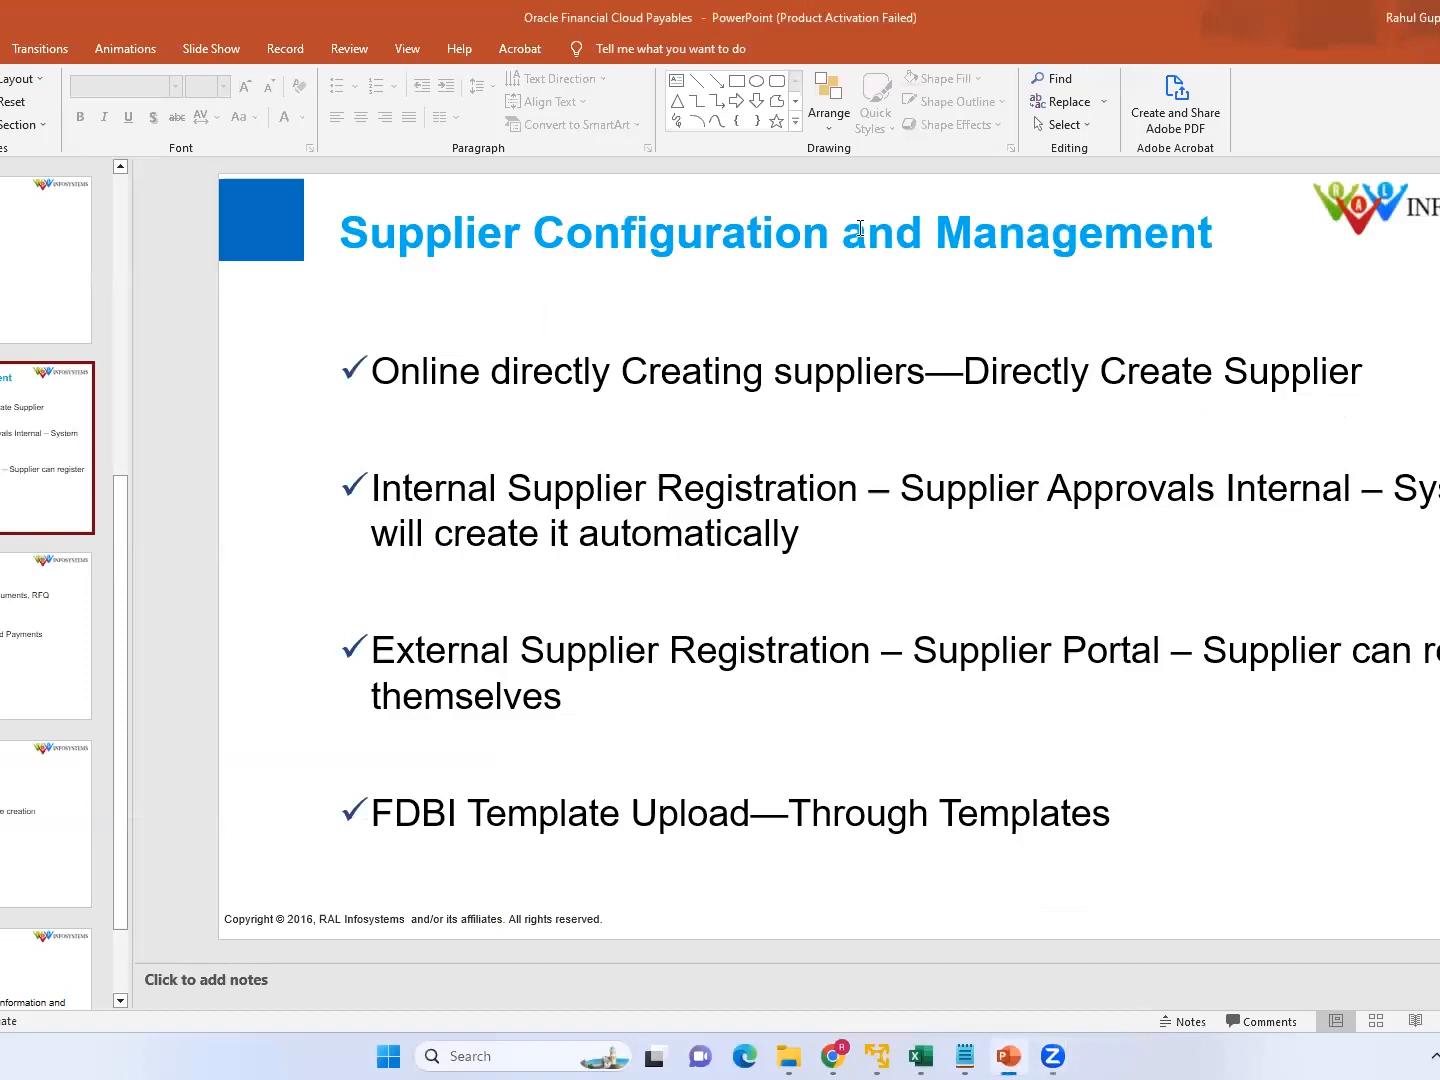
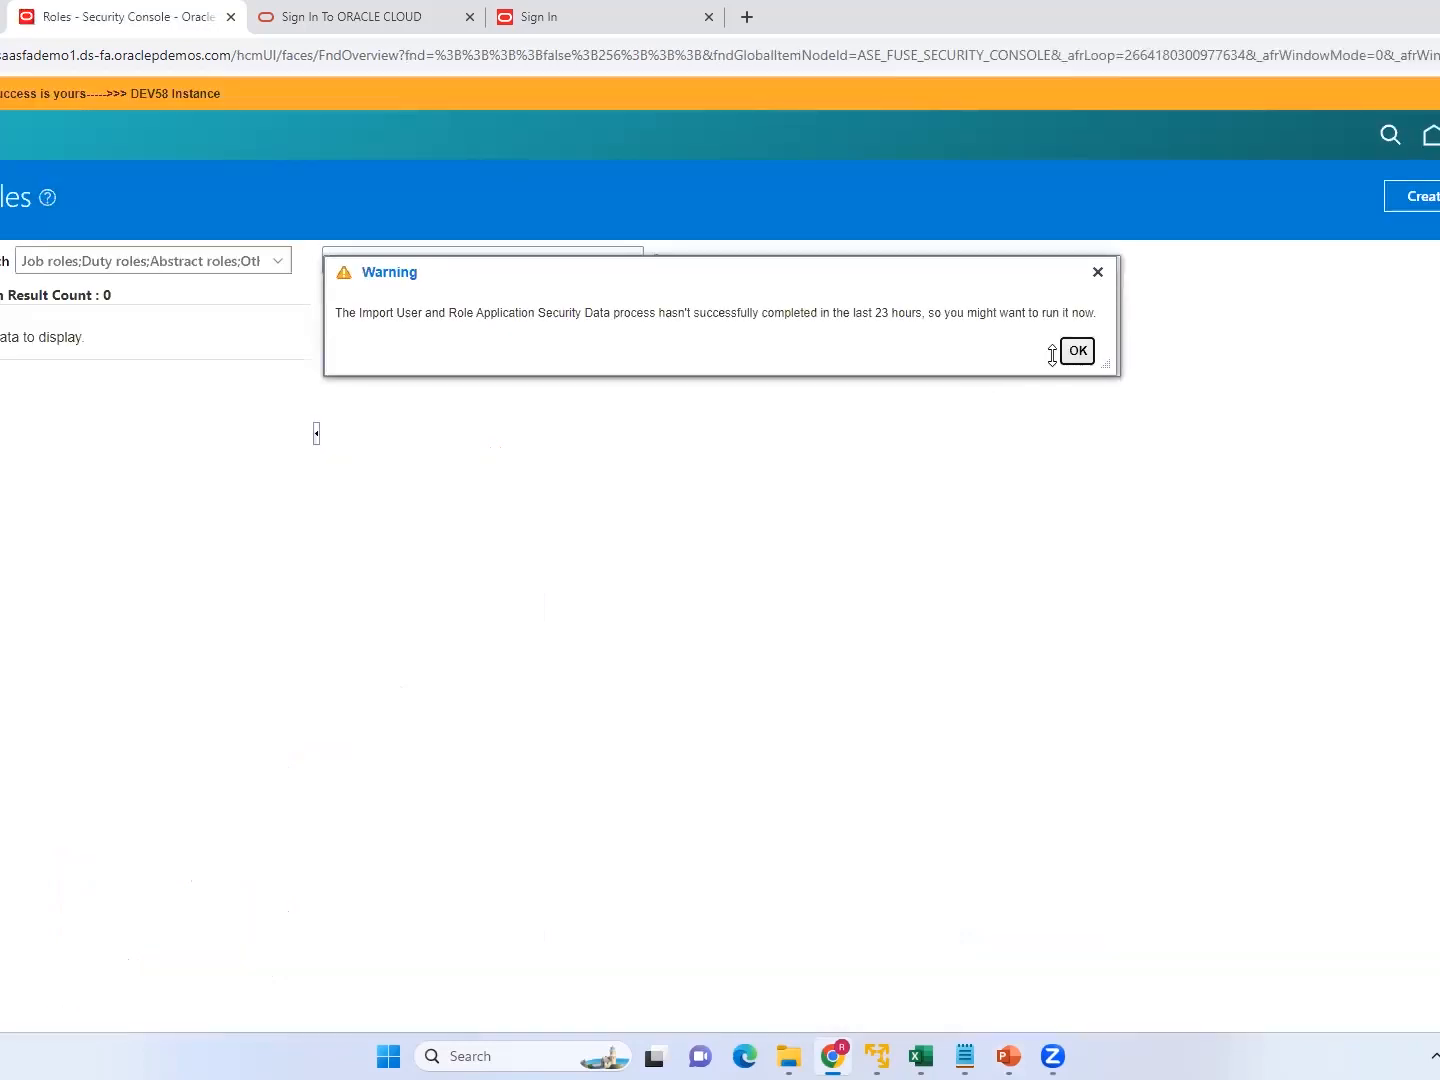
Dismiss the import process warning and go to the user accounts search.
click(1078, 351)
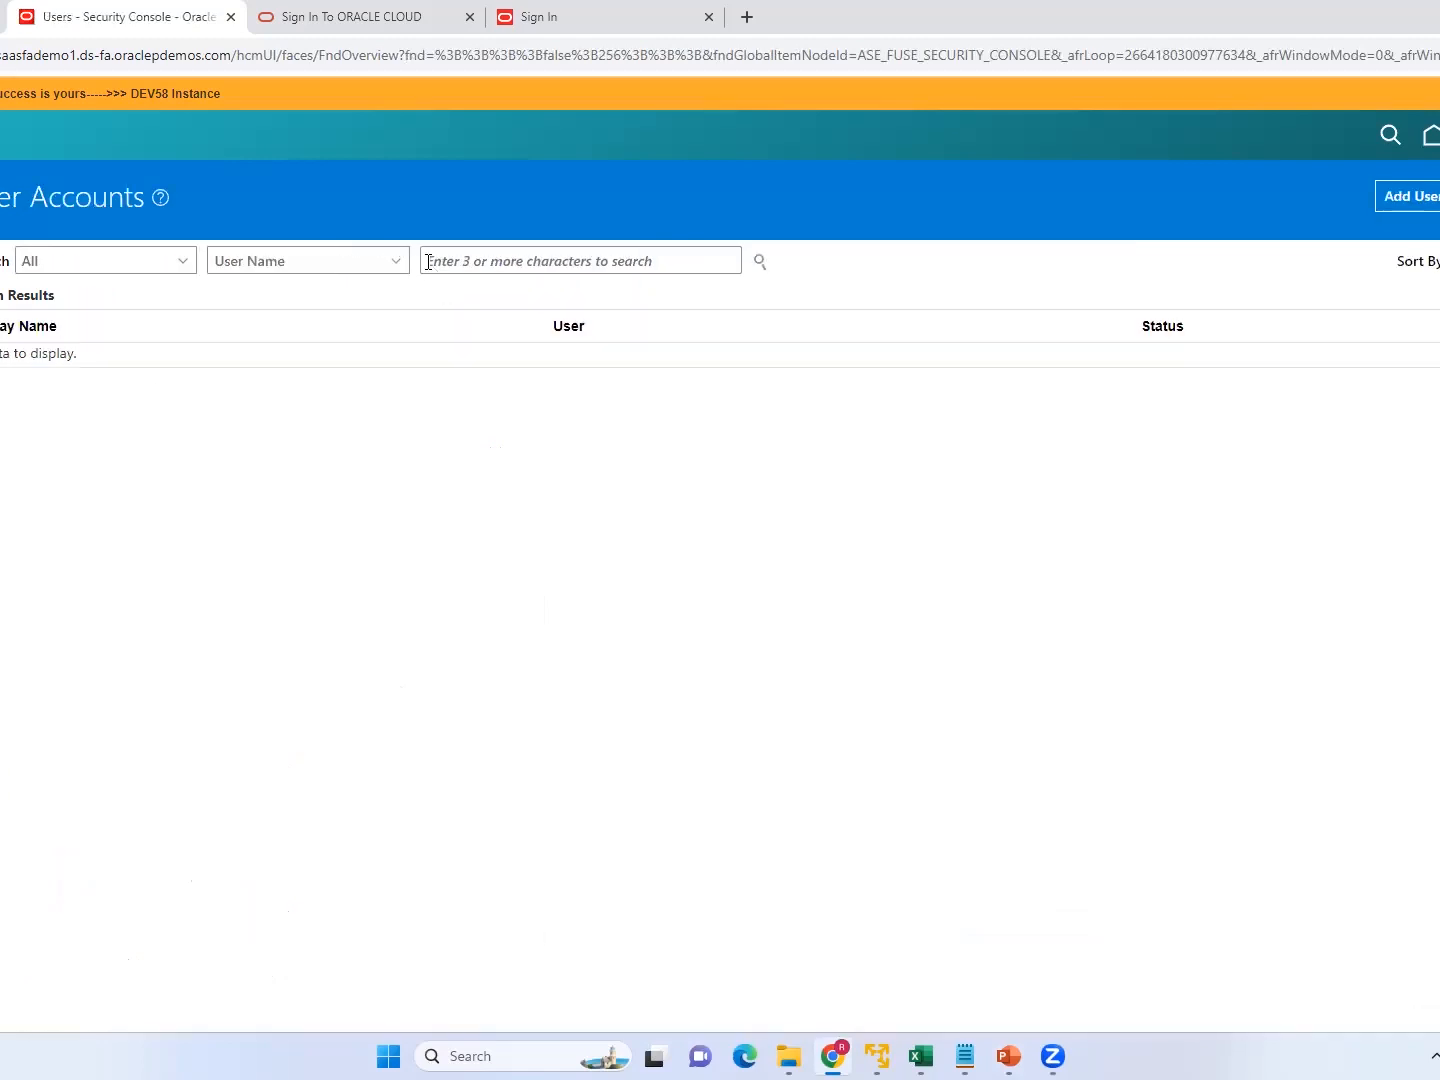
click(457, 267)
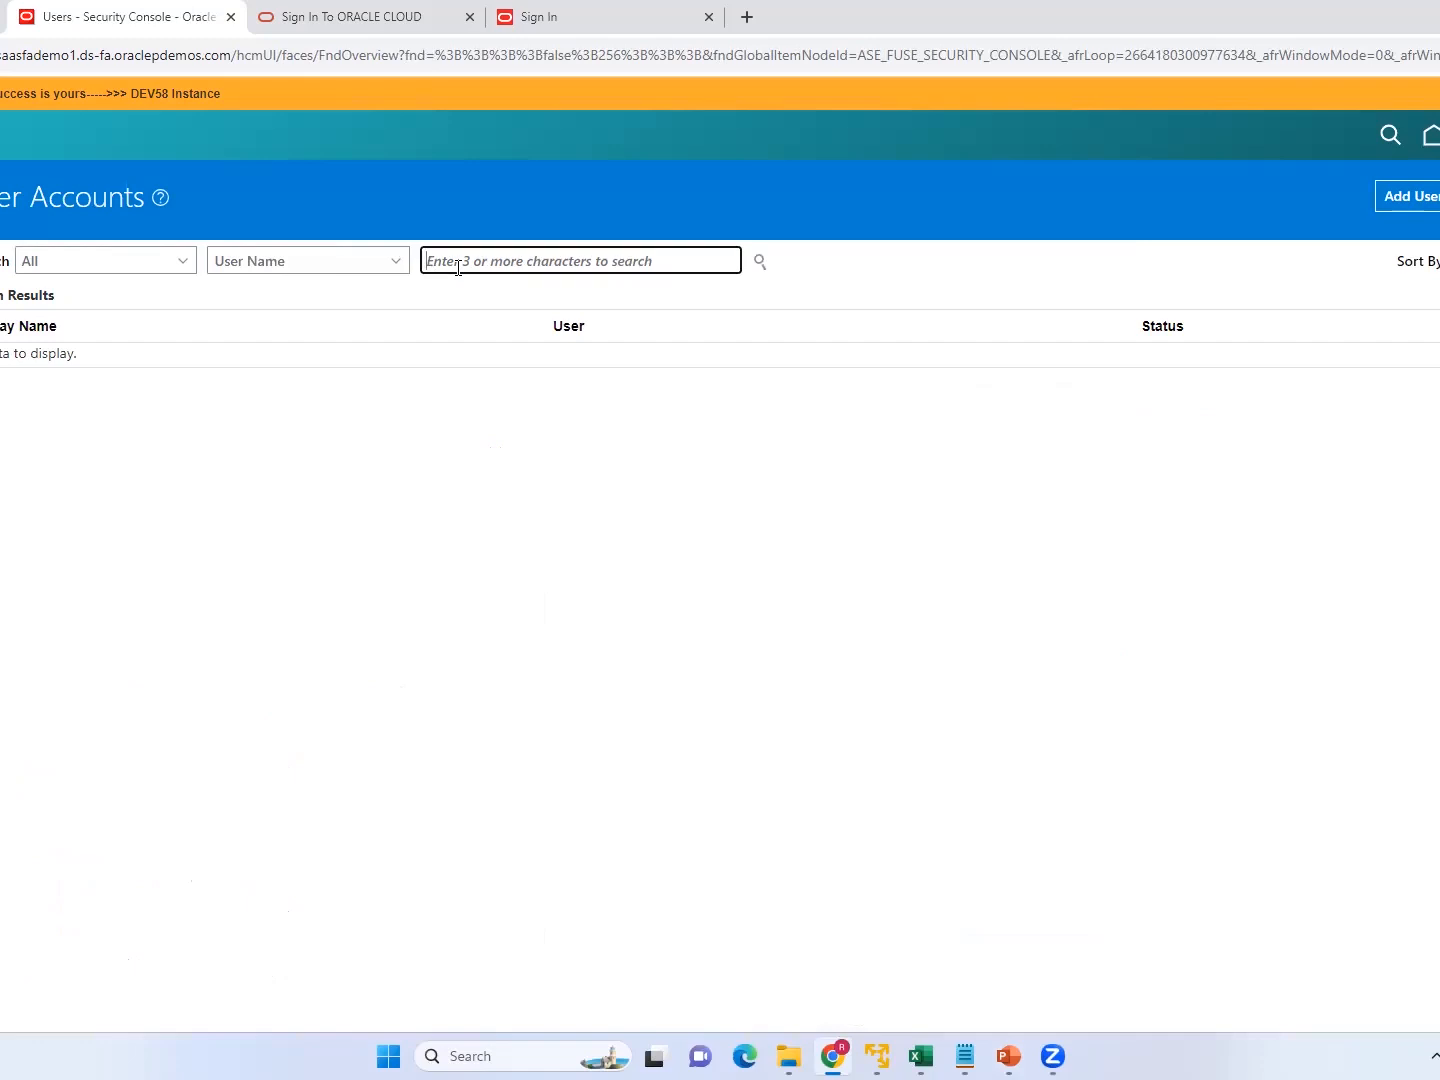
Try to search the user accounts by the user's last name.
key(BackSpace)
key(BackSpace)
key(BackSpace)
key(BackSpace)
key(BackSpace)
key(BackSpace)
key(BackSpace)
key(BackSpace)
click(761, 263)
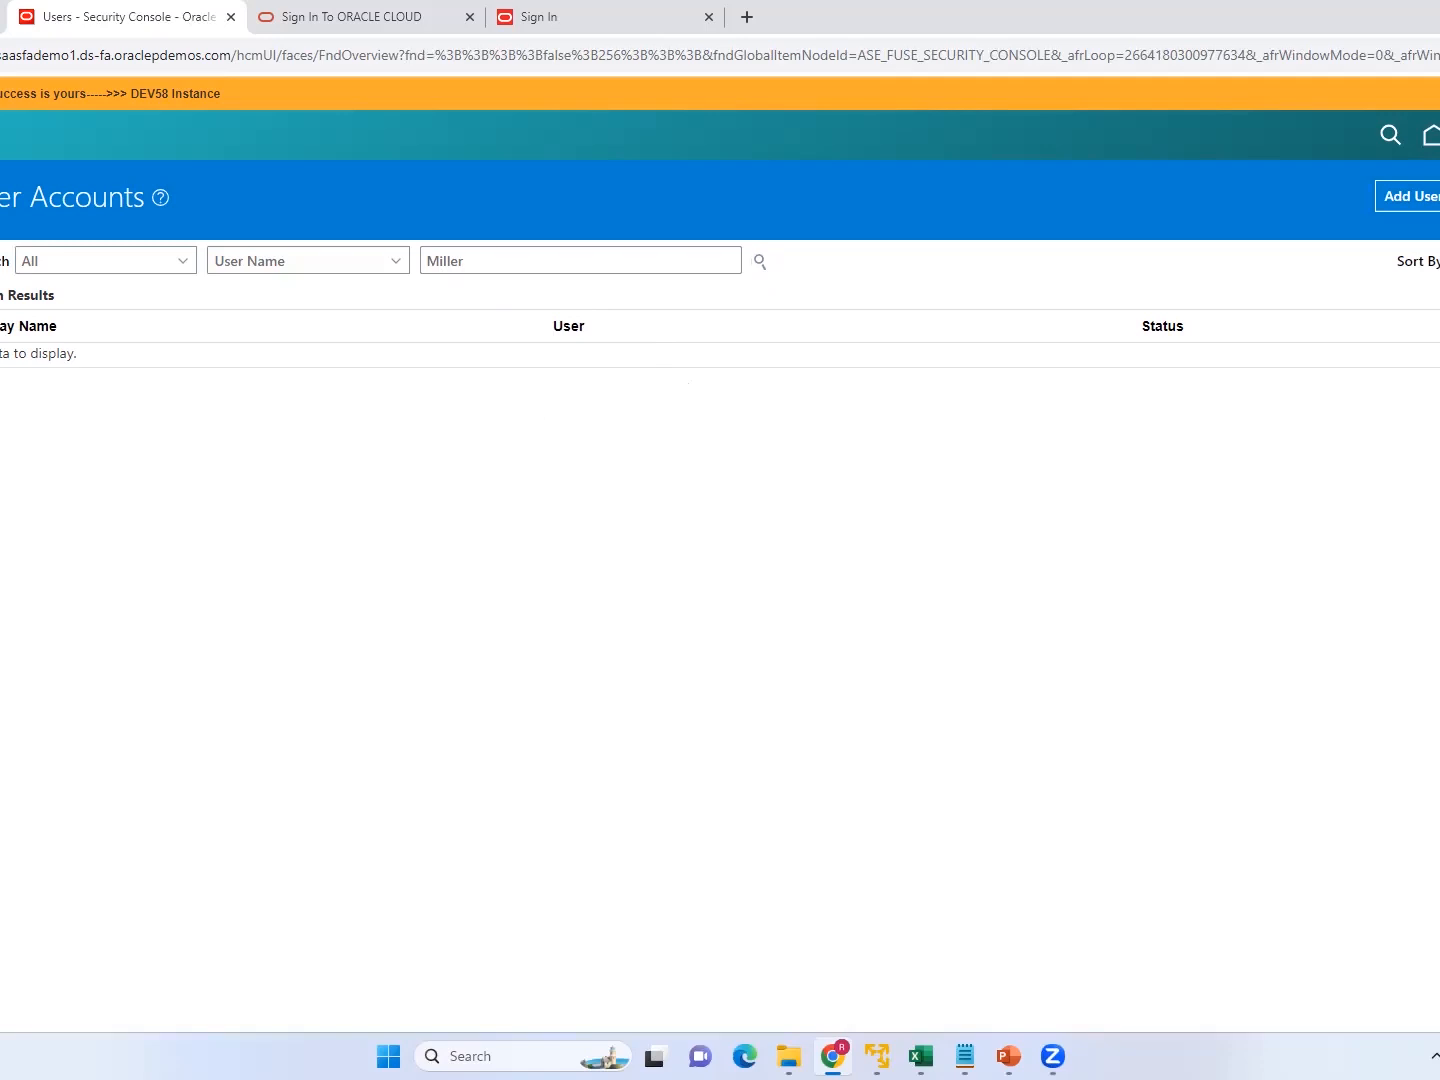
Search the user accounts by the first three letters of the user's first name and open the matching account to review its assigned roles.
click(482, 257)
key(BackSpace)
key(BackSpace)
key(BackSpace)
key(BackSpace)
key(BackSpace)
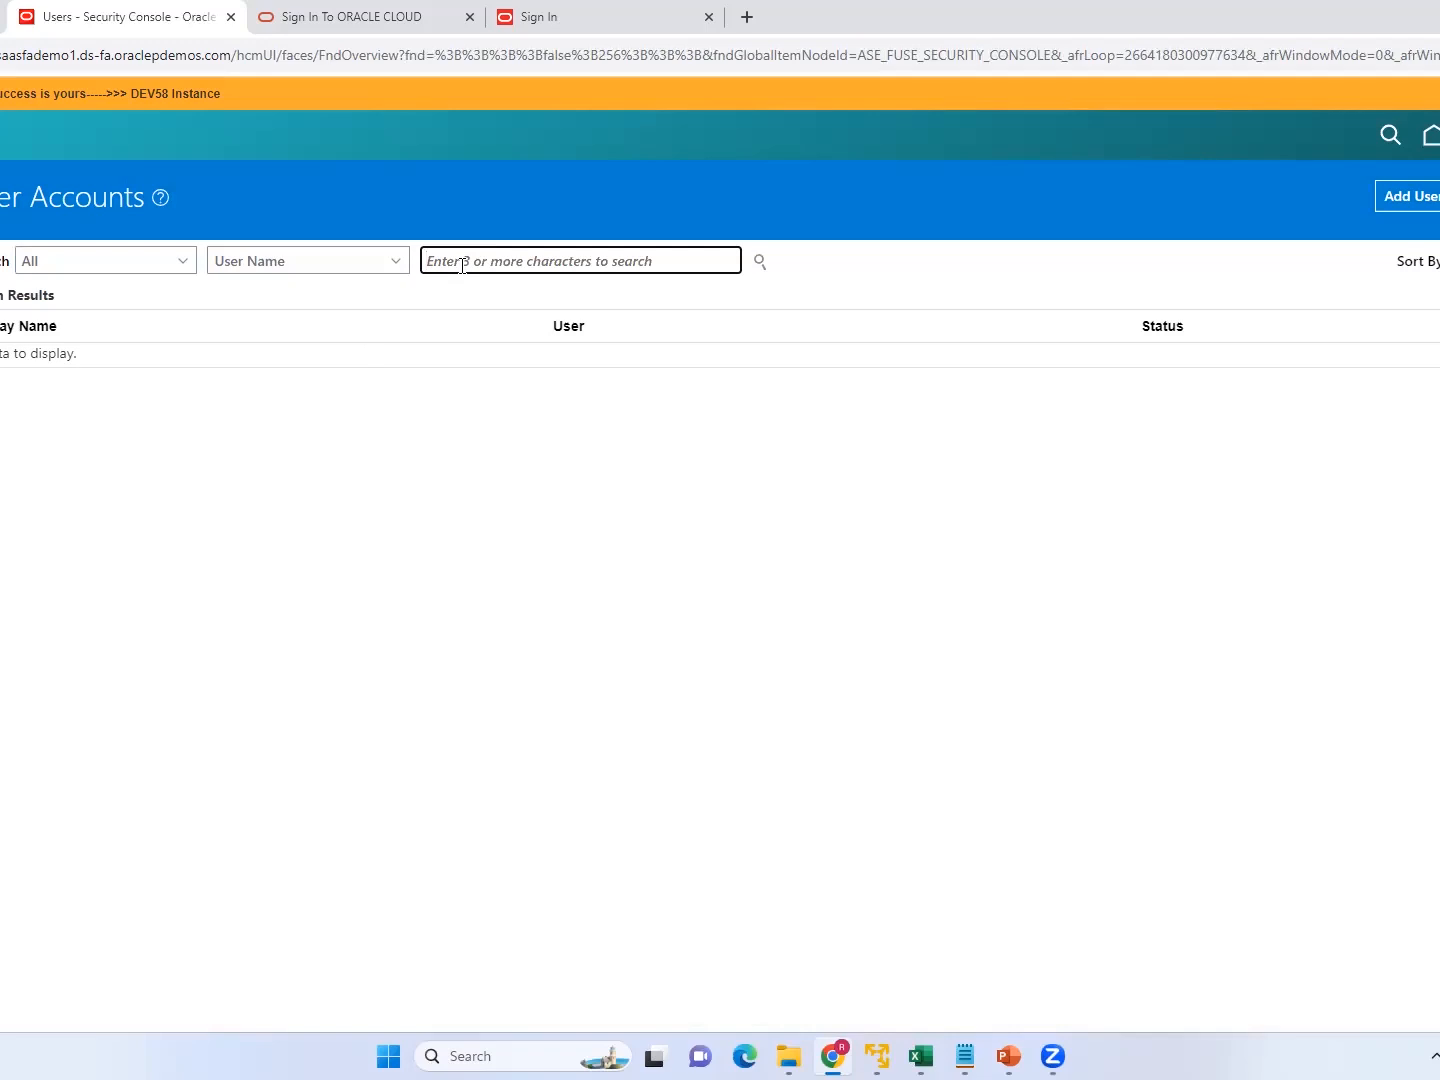
text(Noa)
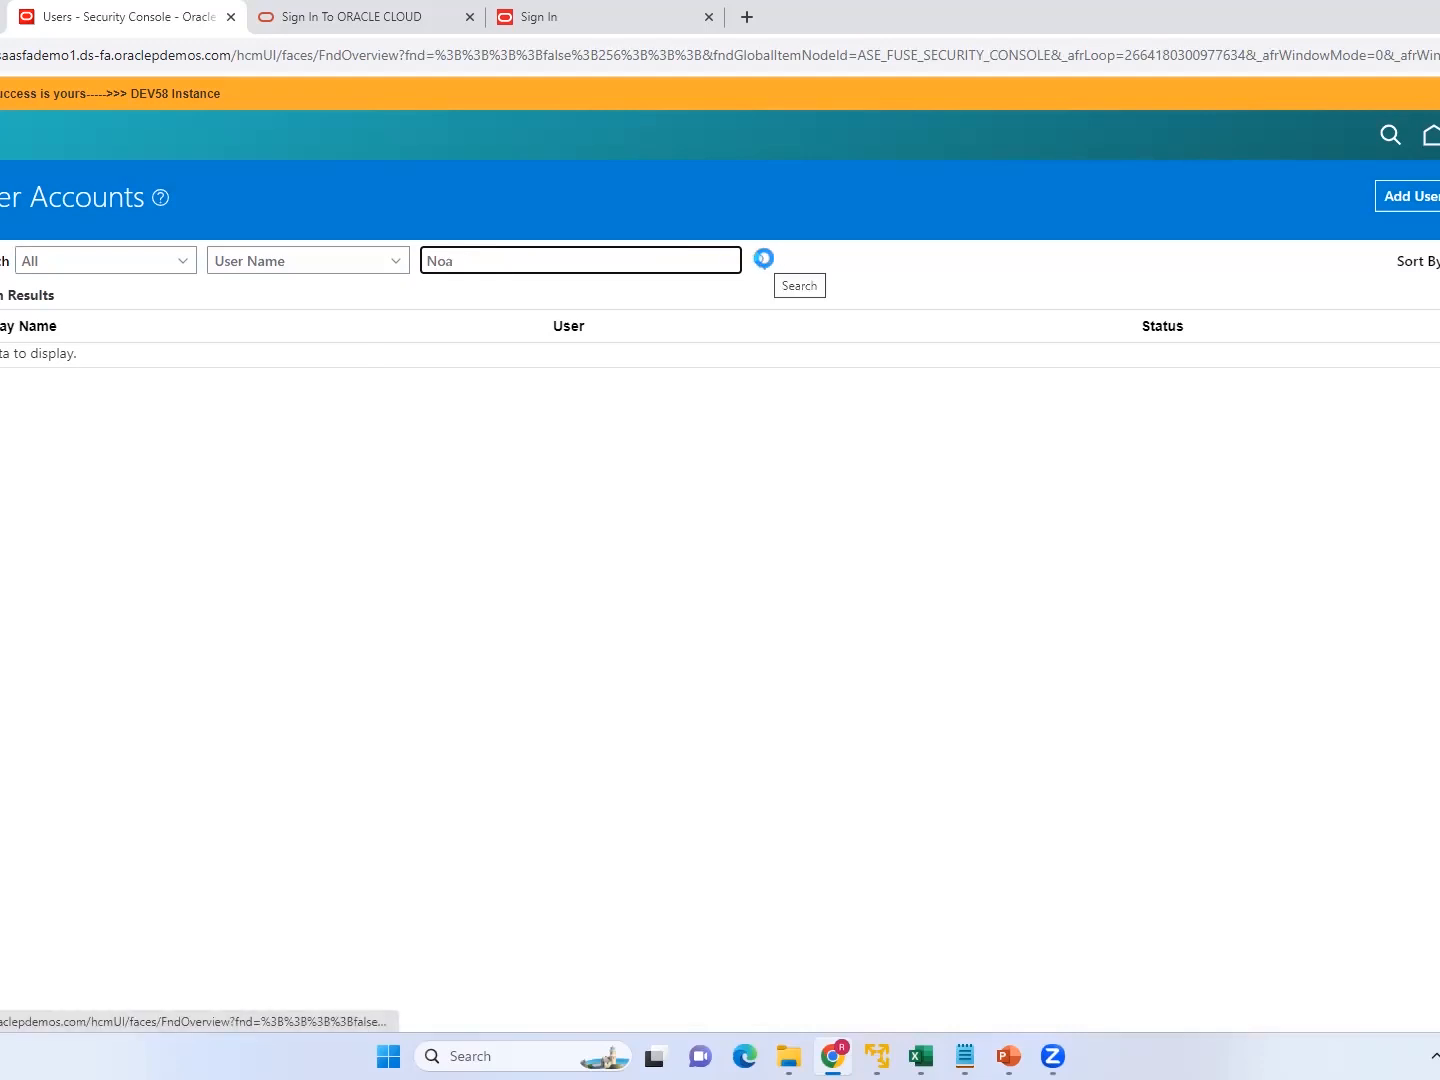
click(763, 258)
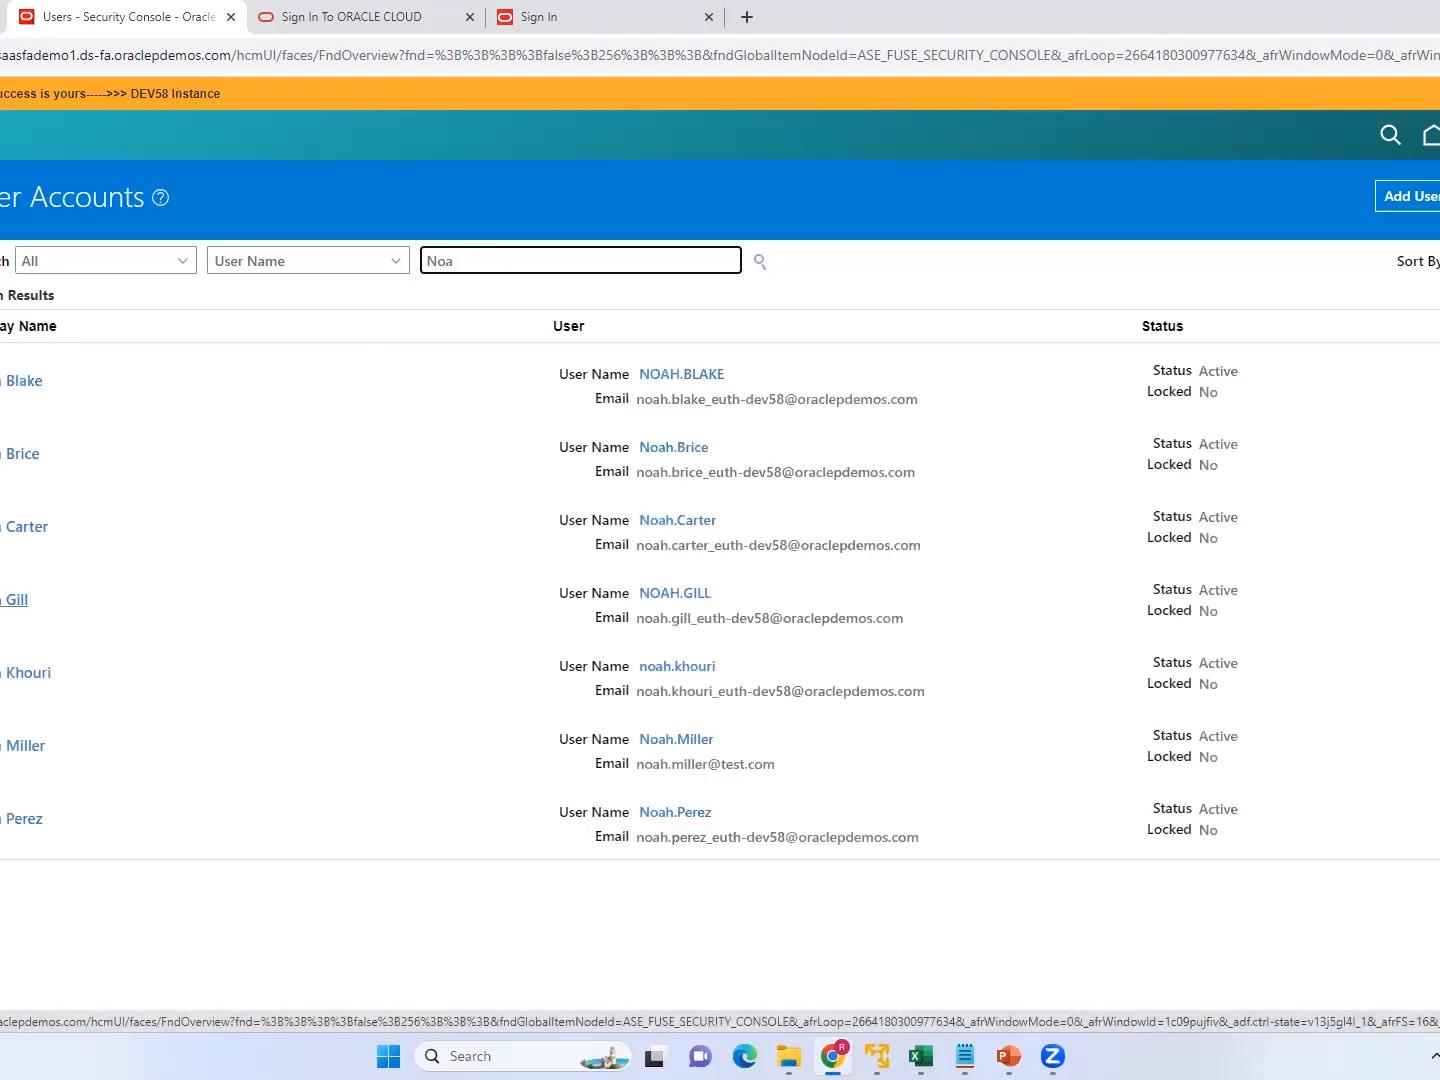
click(15, 752)
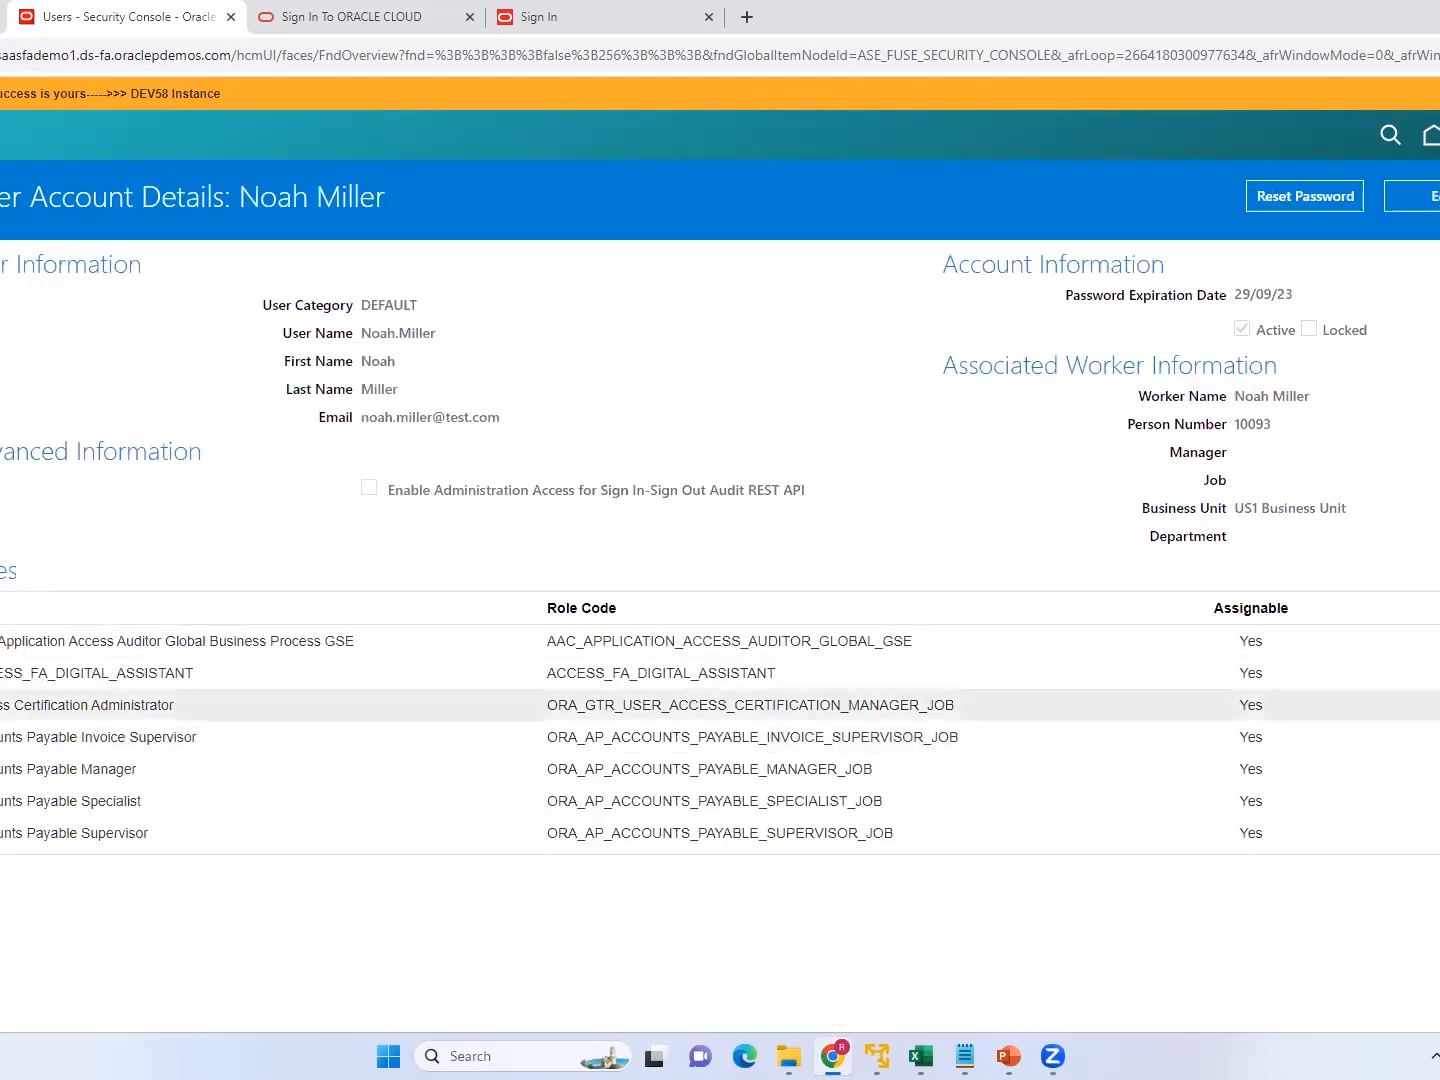
scroll(631, 738, down, 5)
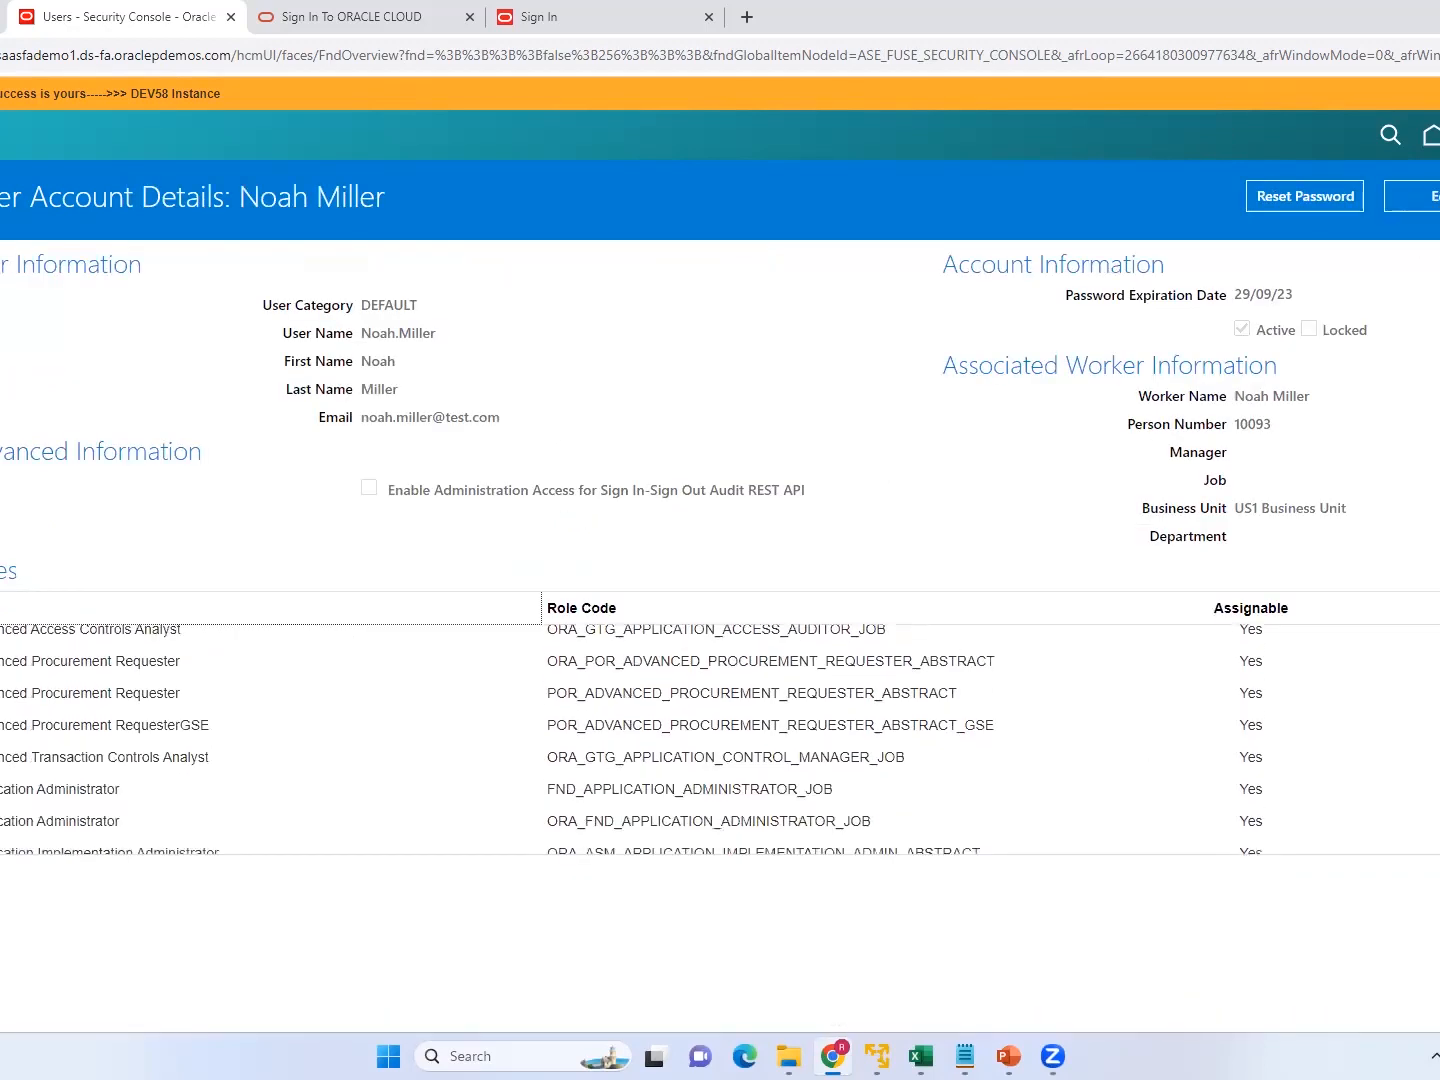
scroll(631, 738, down, 3)
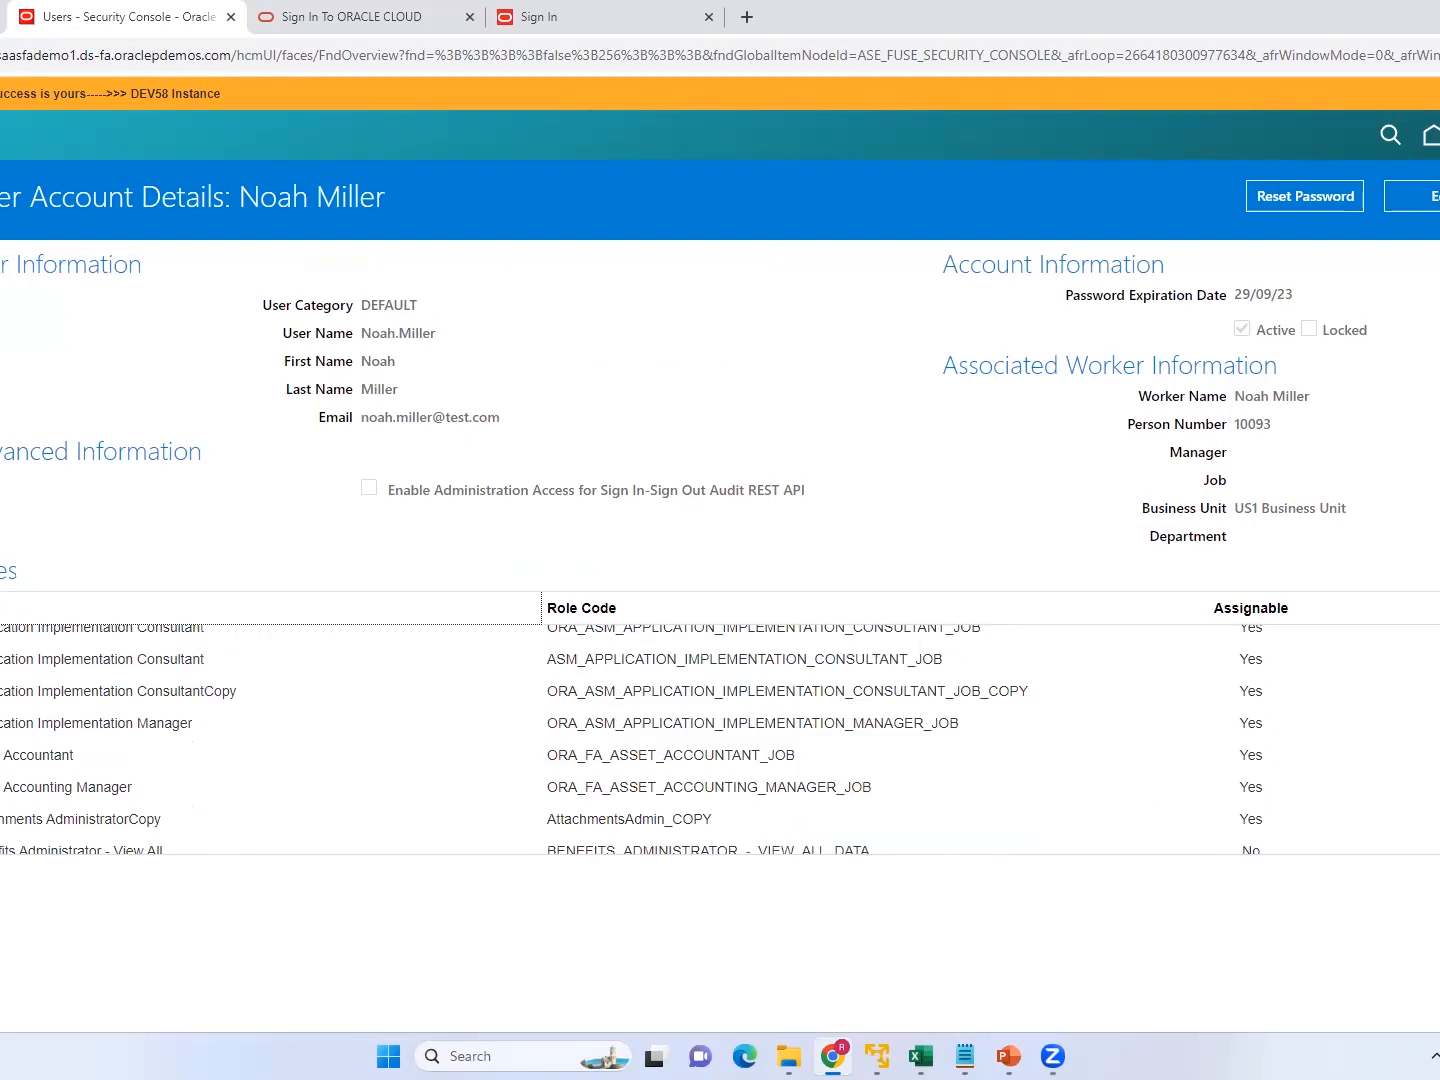
scroll(631, 738, down, 10)
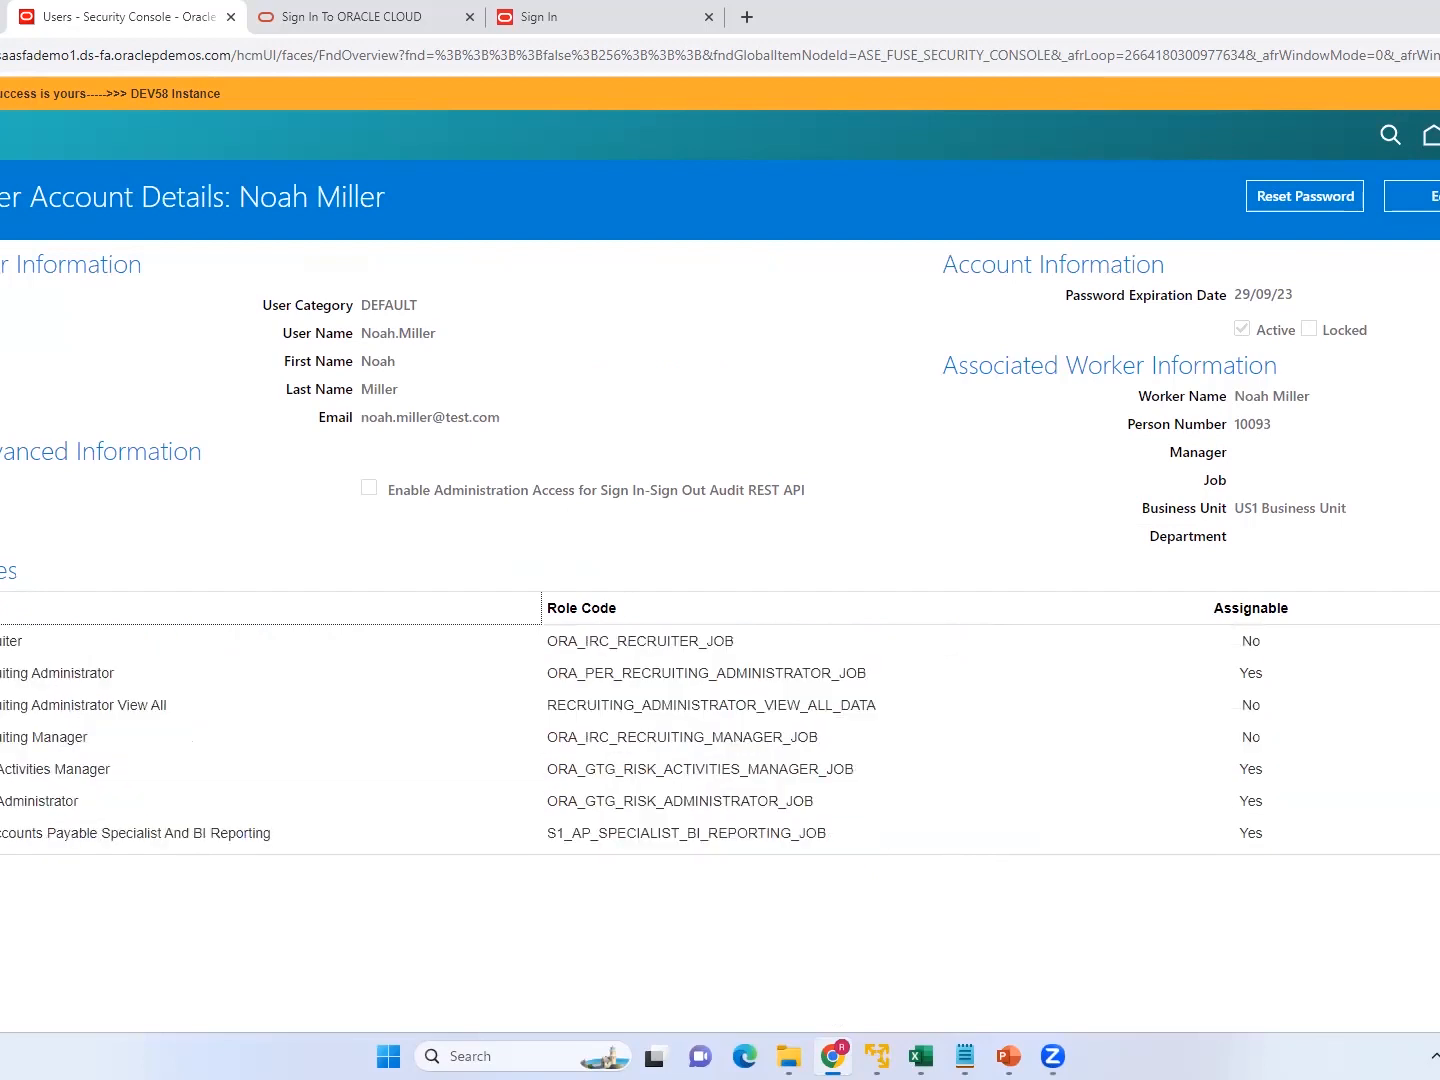
scroll(631, 739, down, 3)
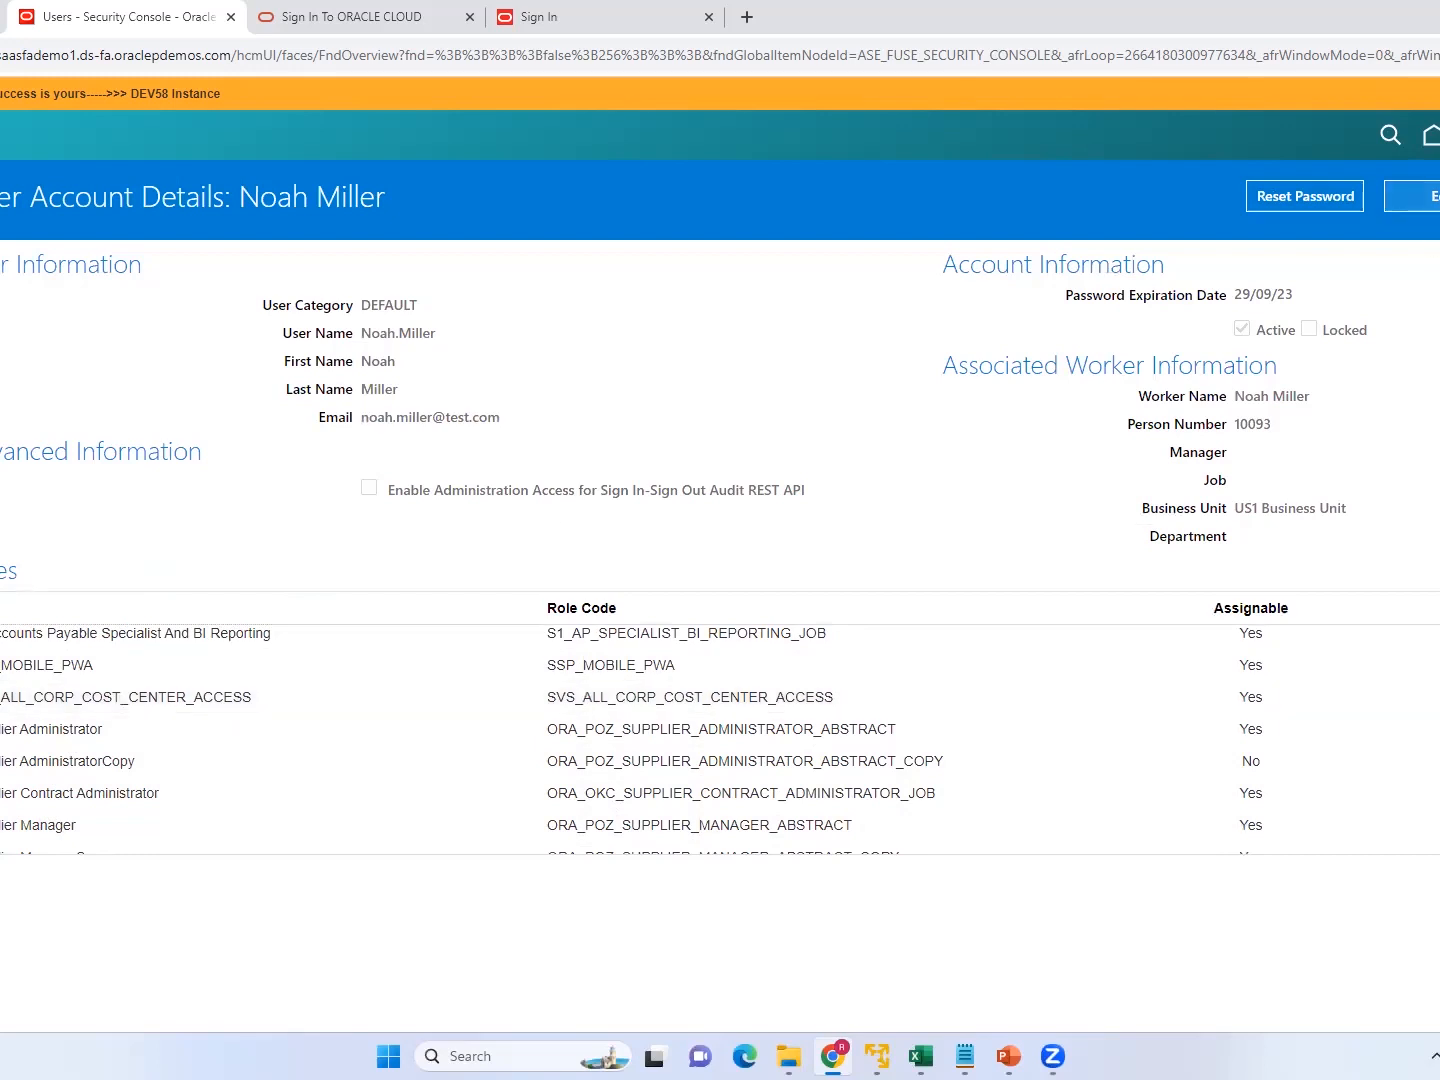
Edit the user account to add the Supplier Bidder role, found by searching roles for "Supplier", and save the account.
click(1415, 195)
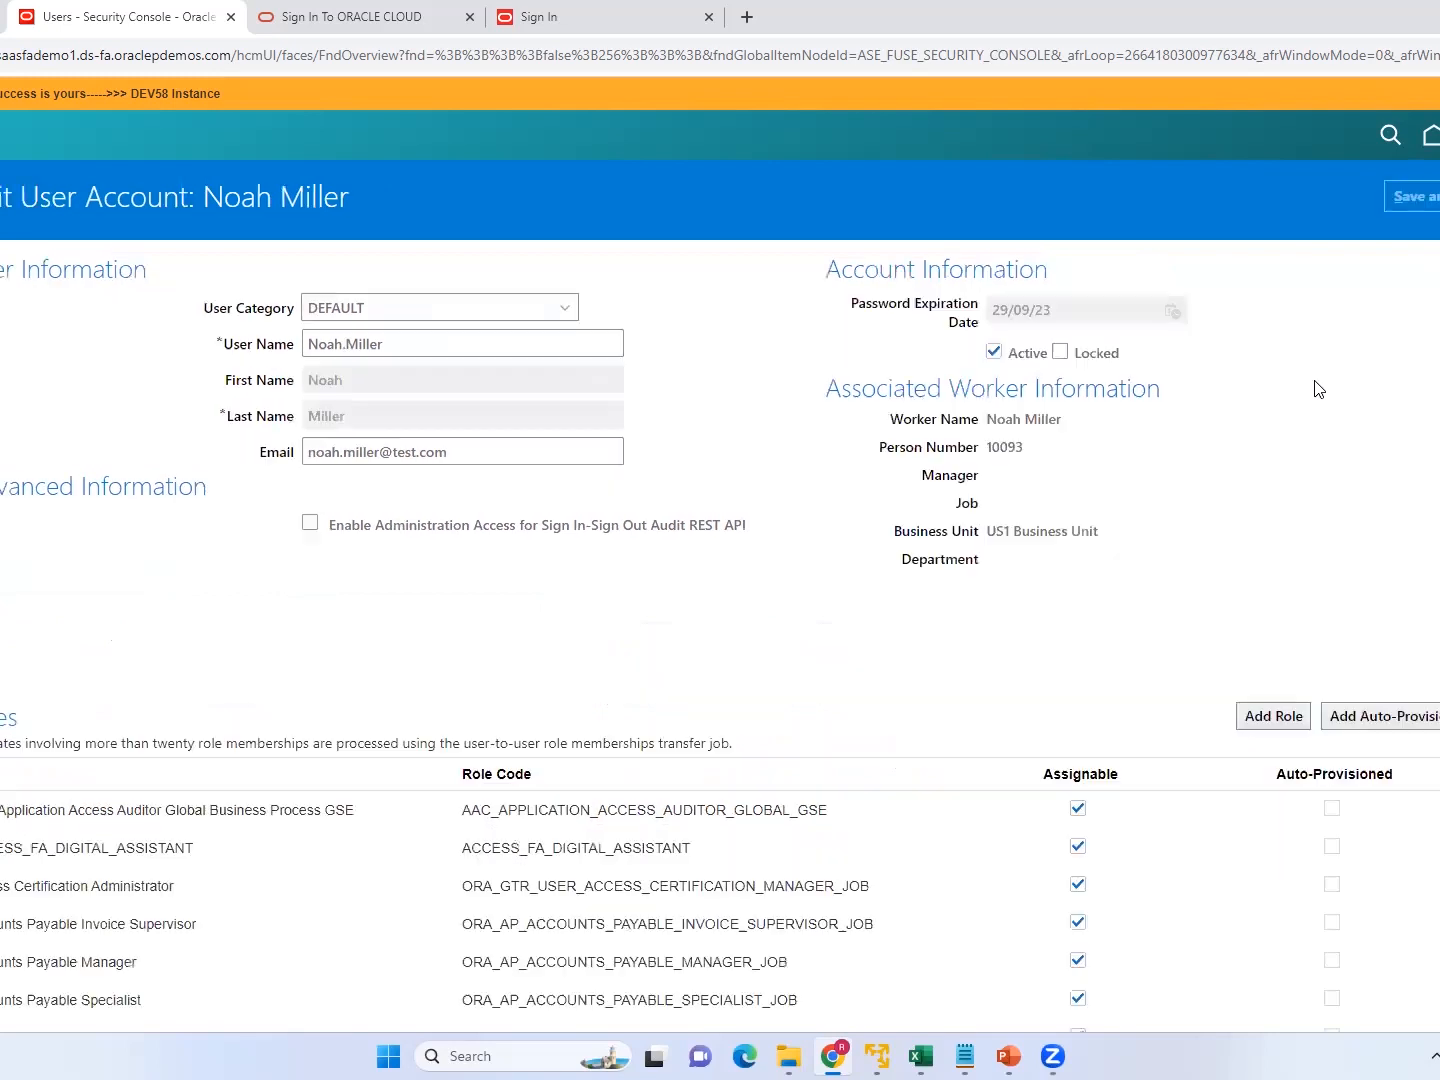
click(1264, 722)
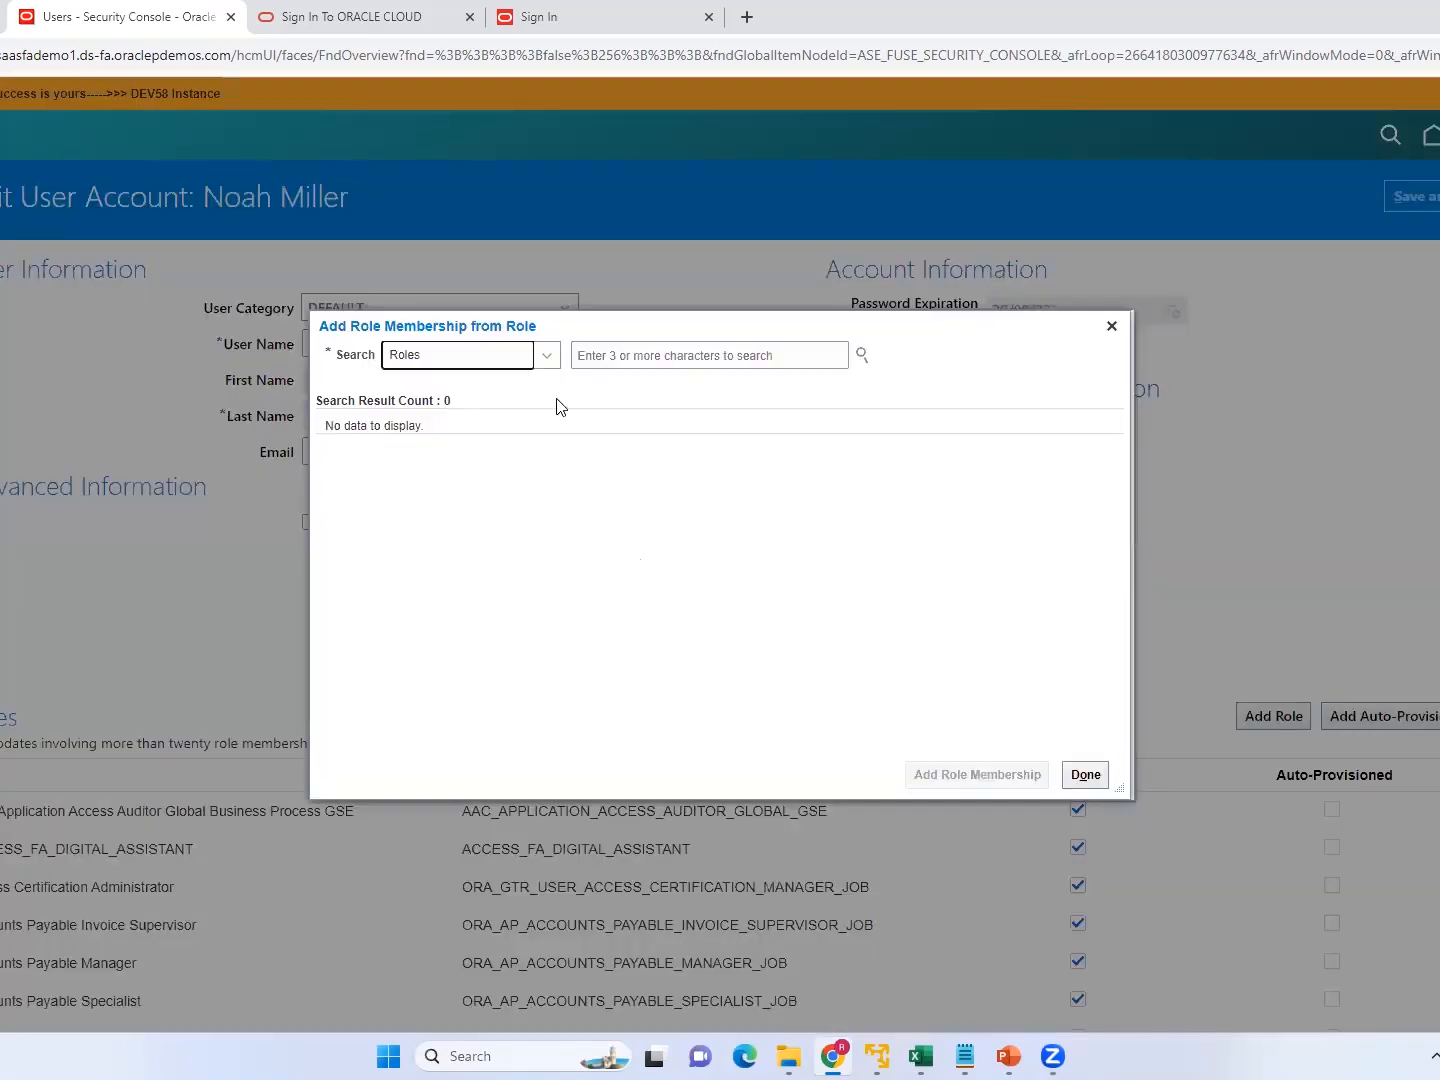
click(650, 358)
text(S)
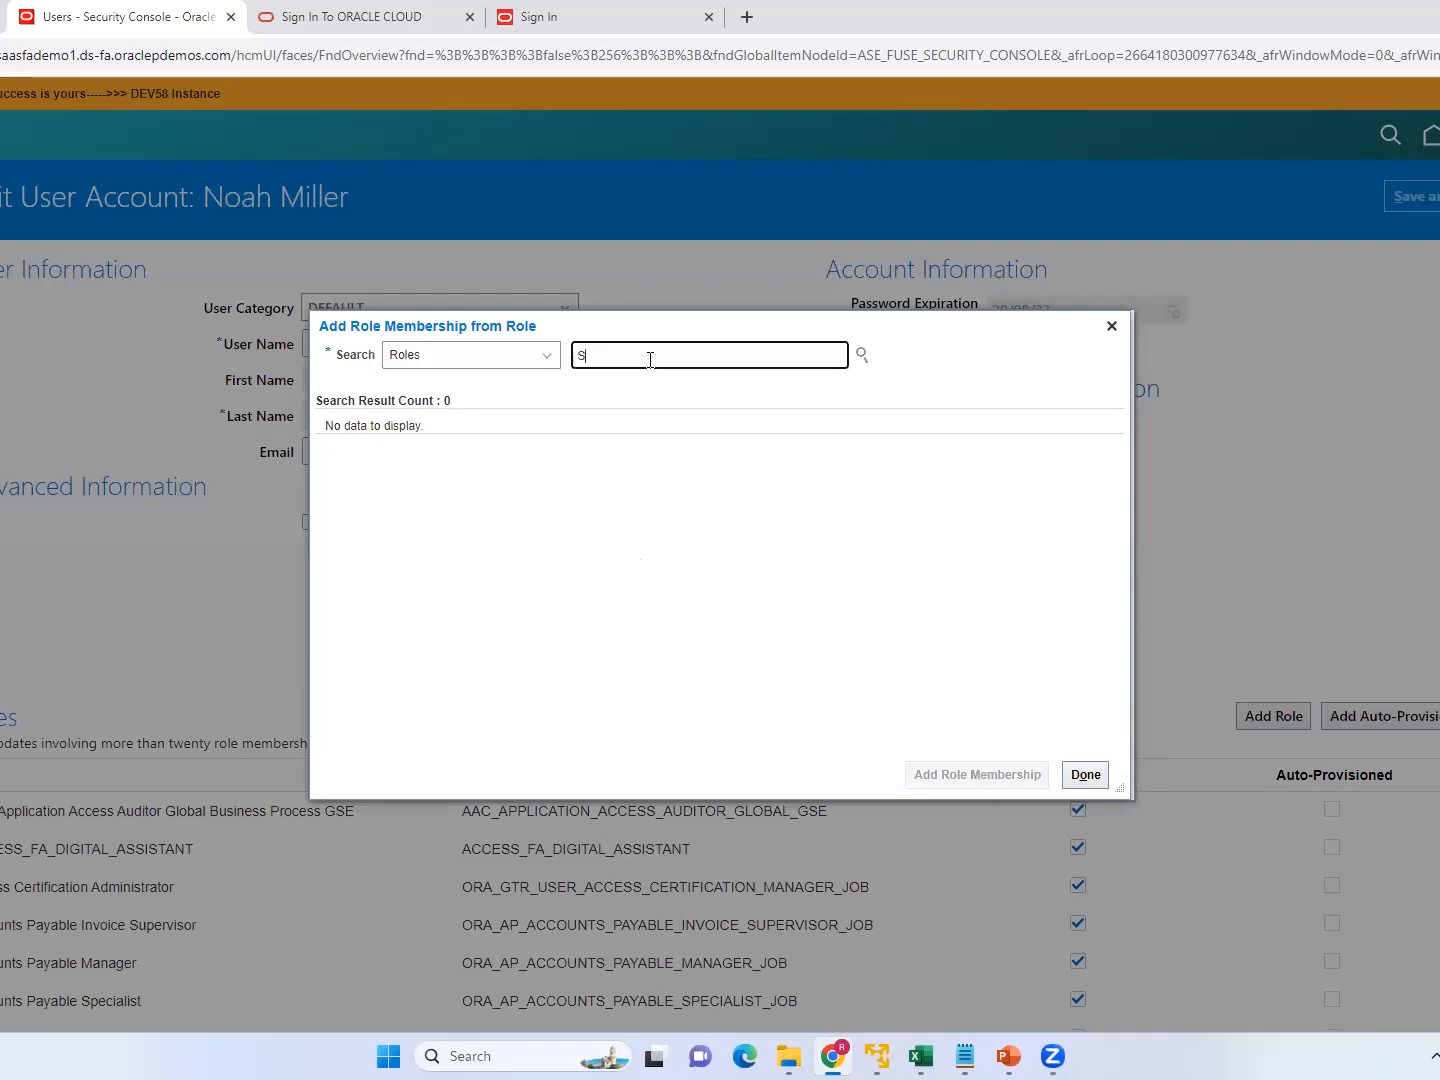
text(upplier)
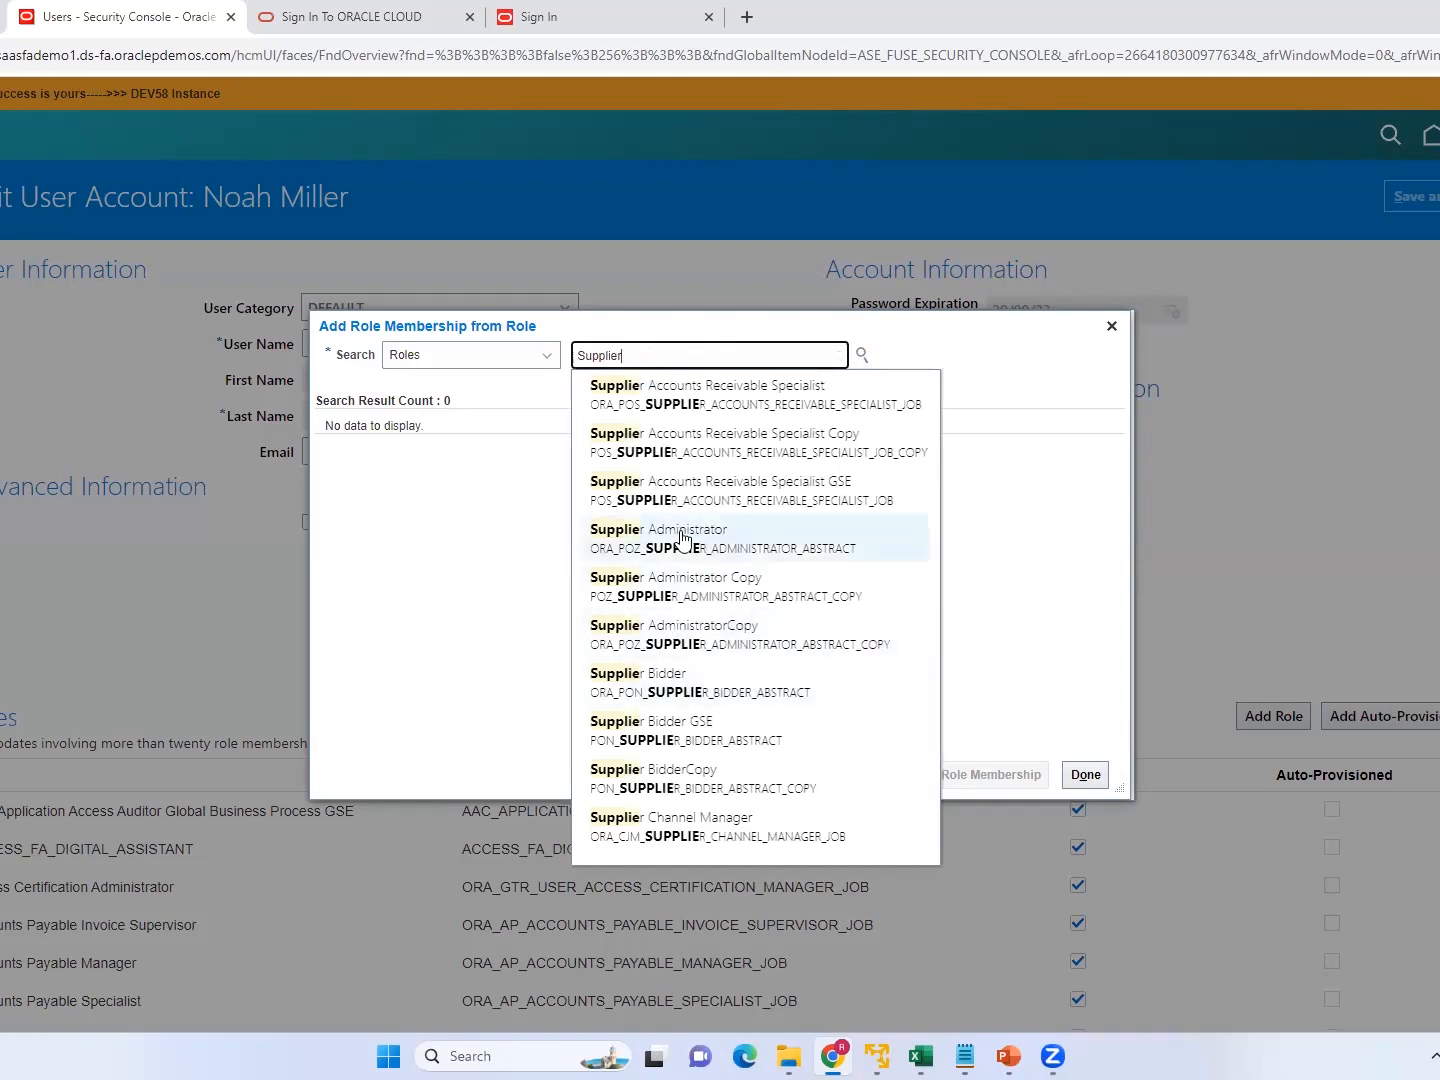
click(670, 681)
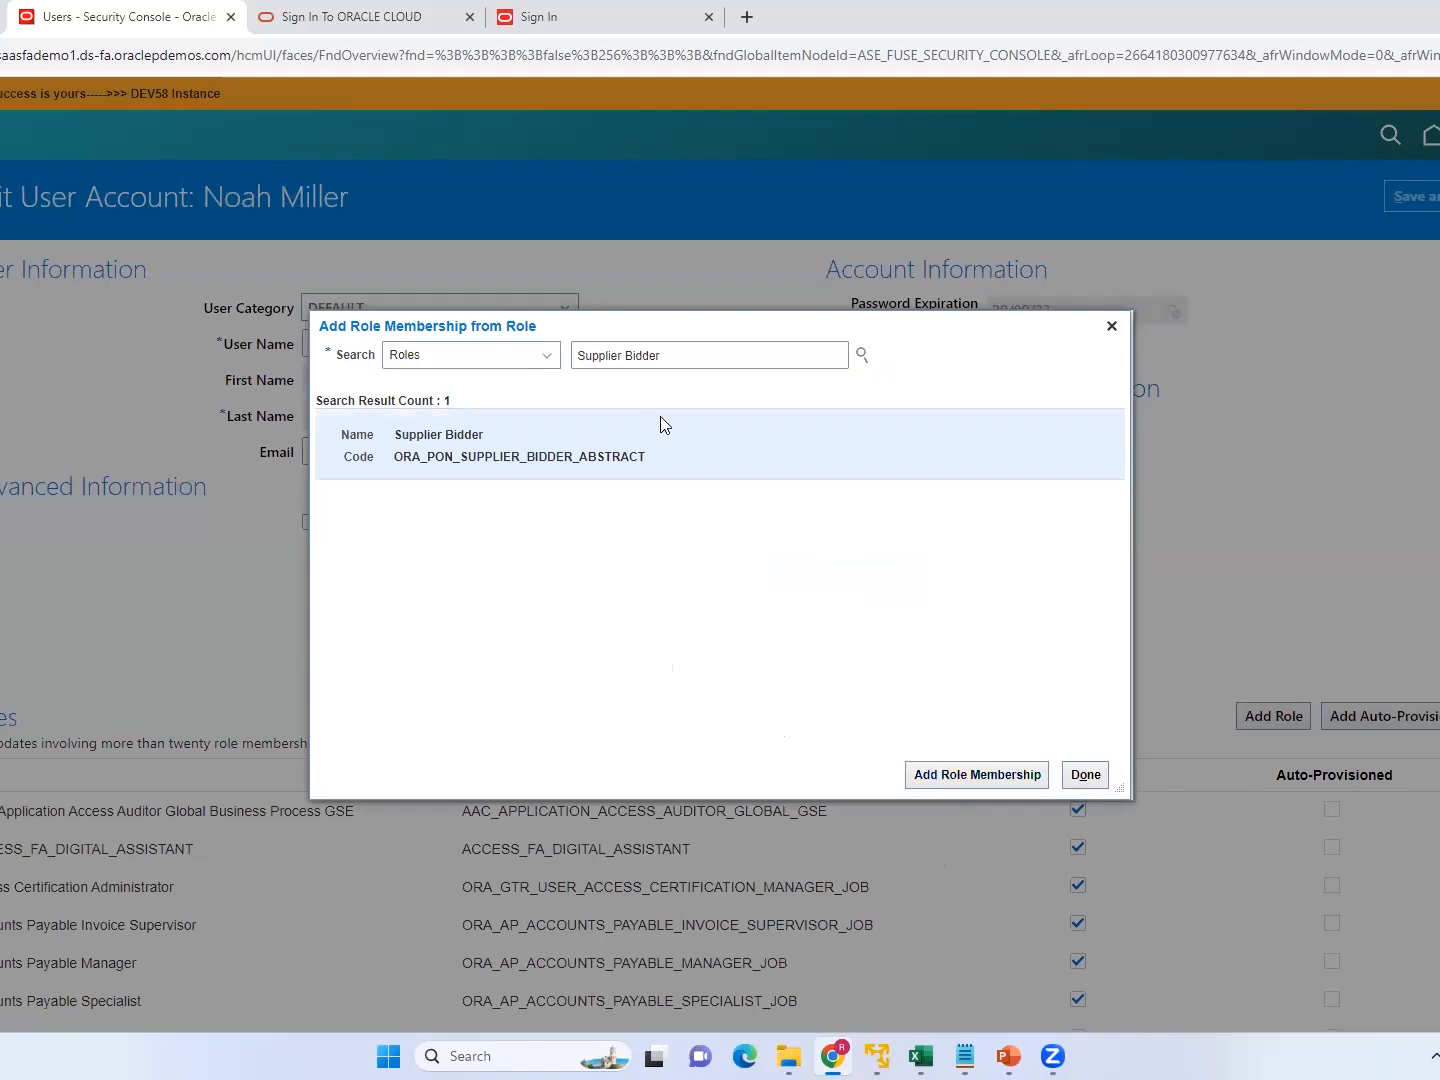
click(970, 777)
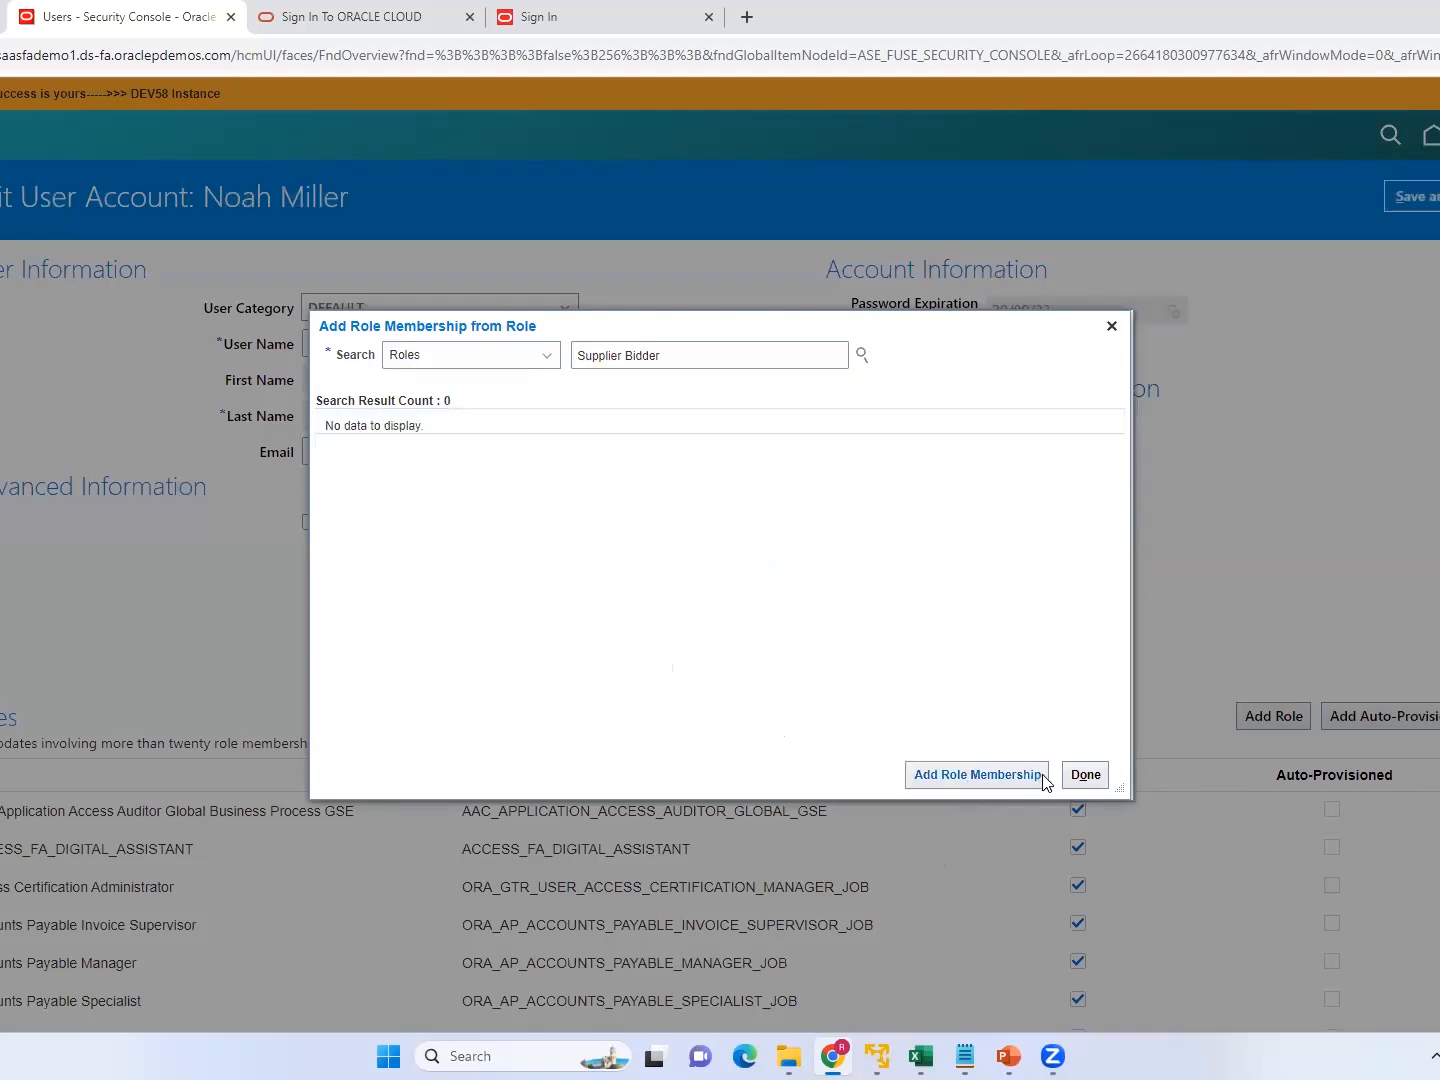
click(1083, 777)
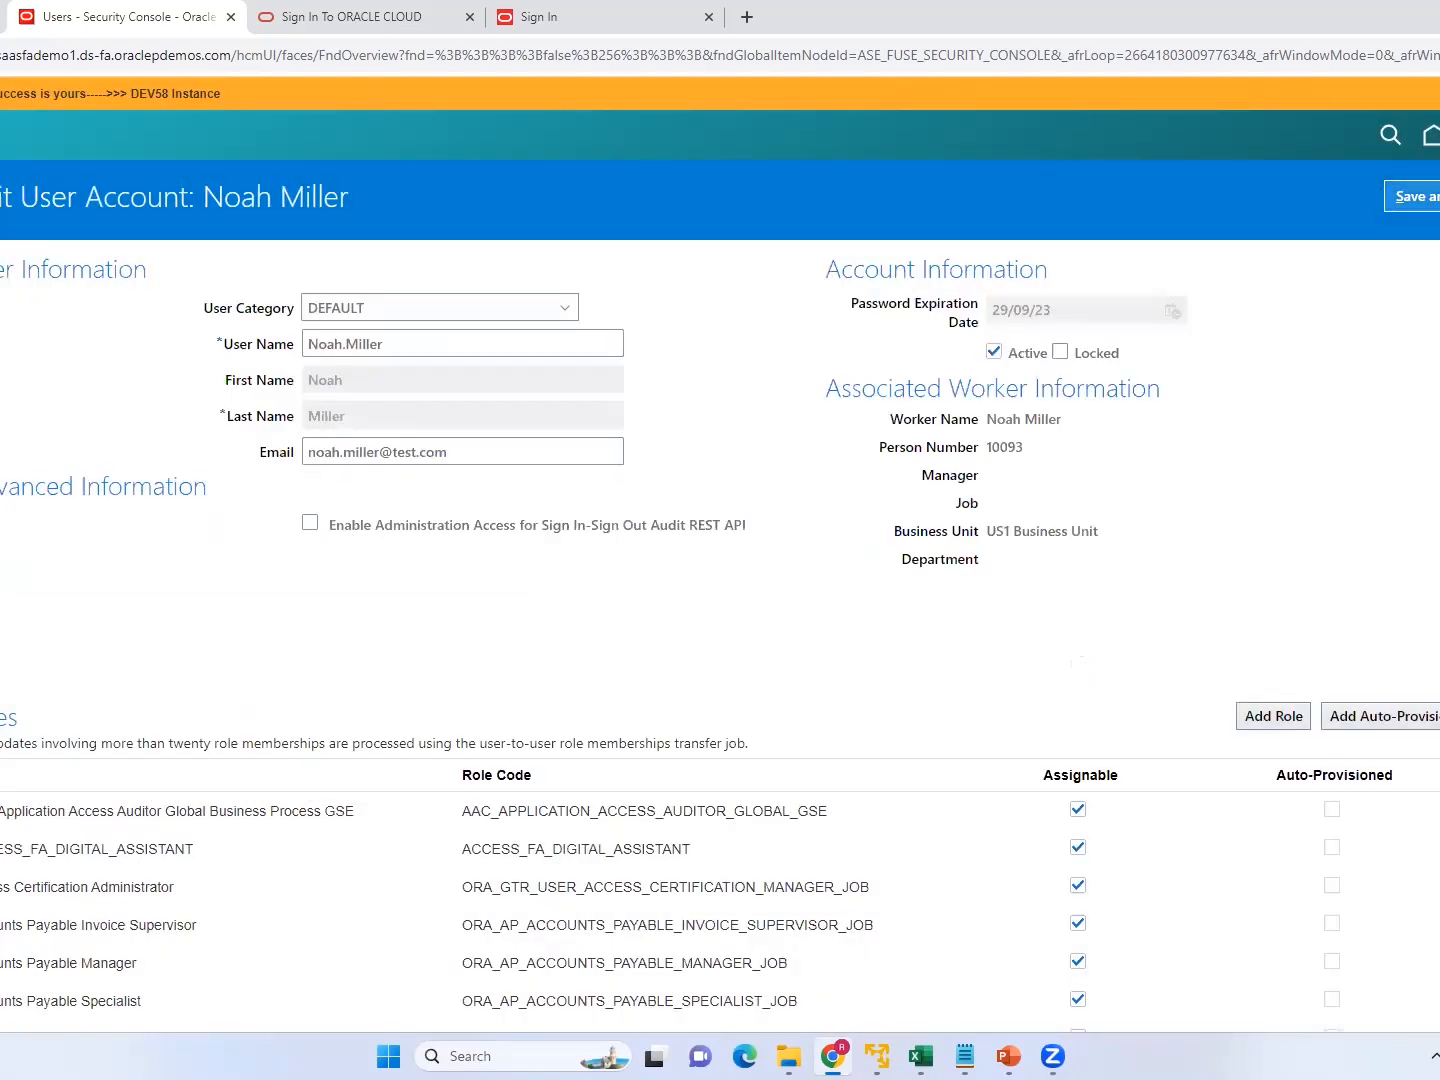
click(1426, 196)
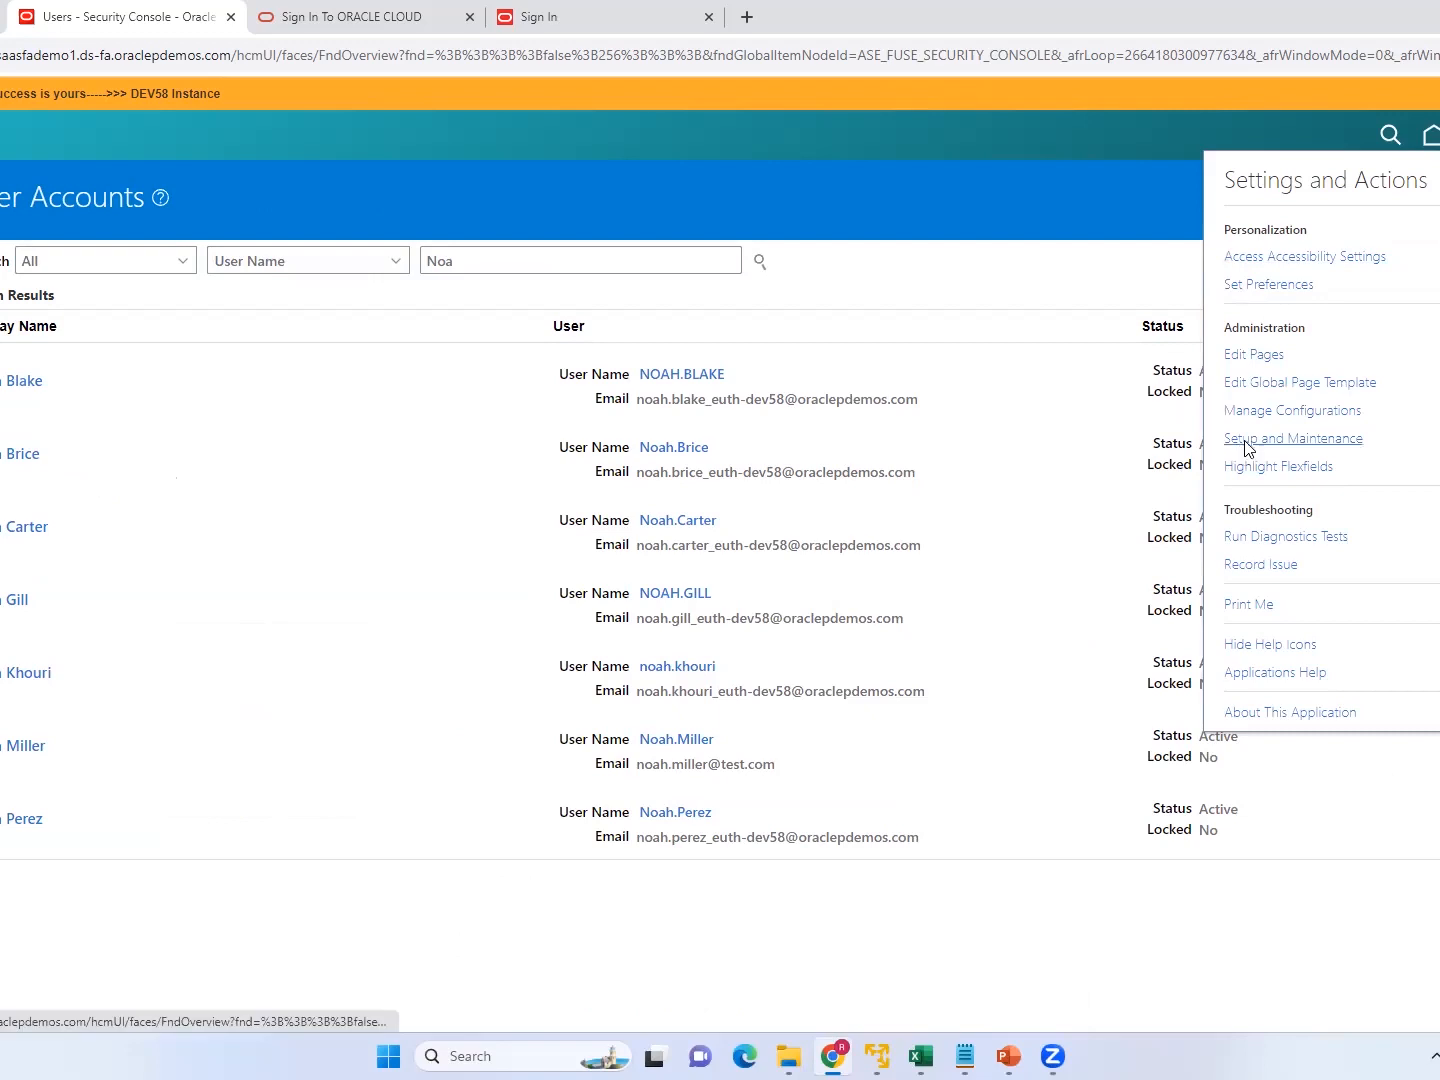
In Setup and Maintenance, search the tasks for "Manage Proc" and open the Payables task Manage Procurement Agents.
click(1241, 439)
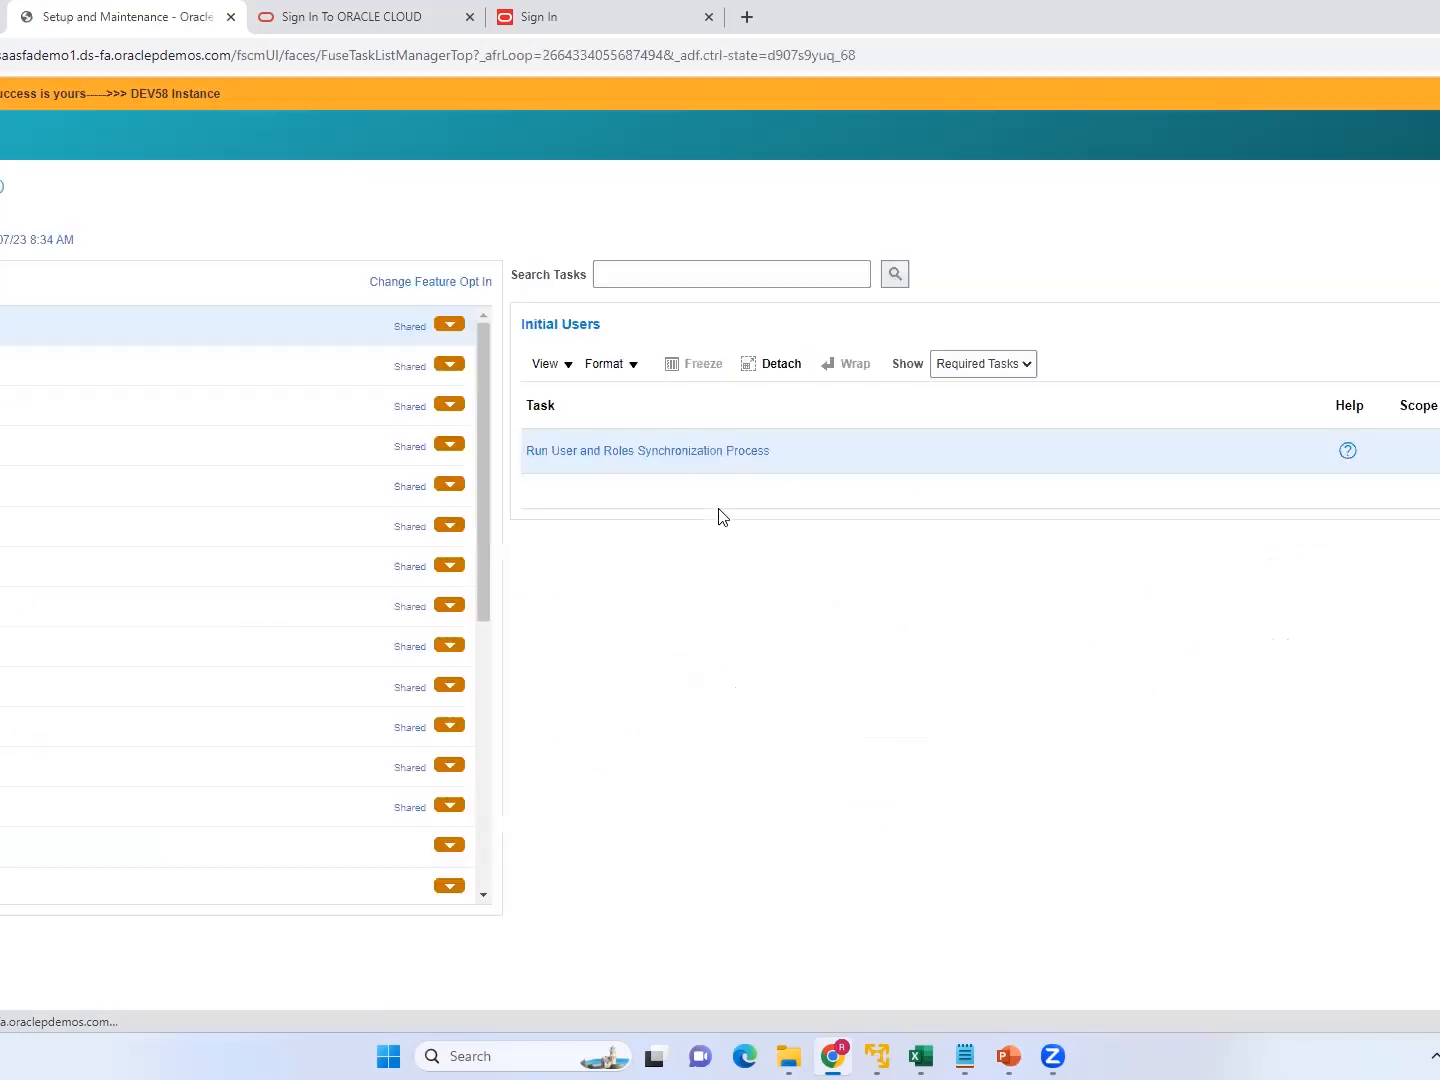
click(676, 258)
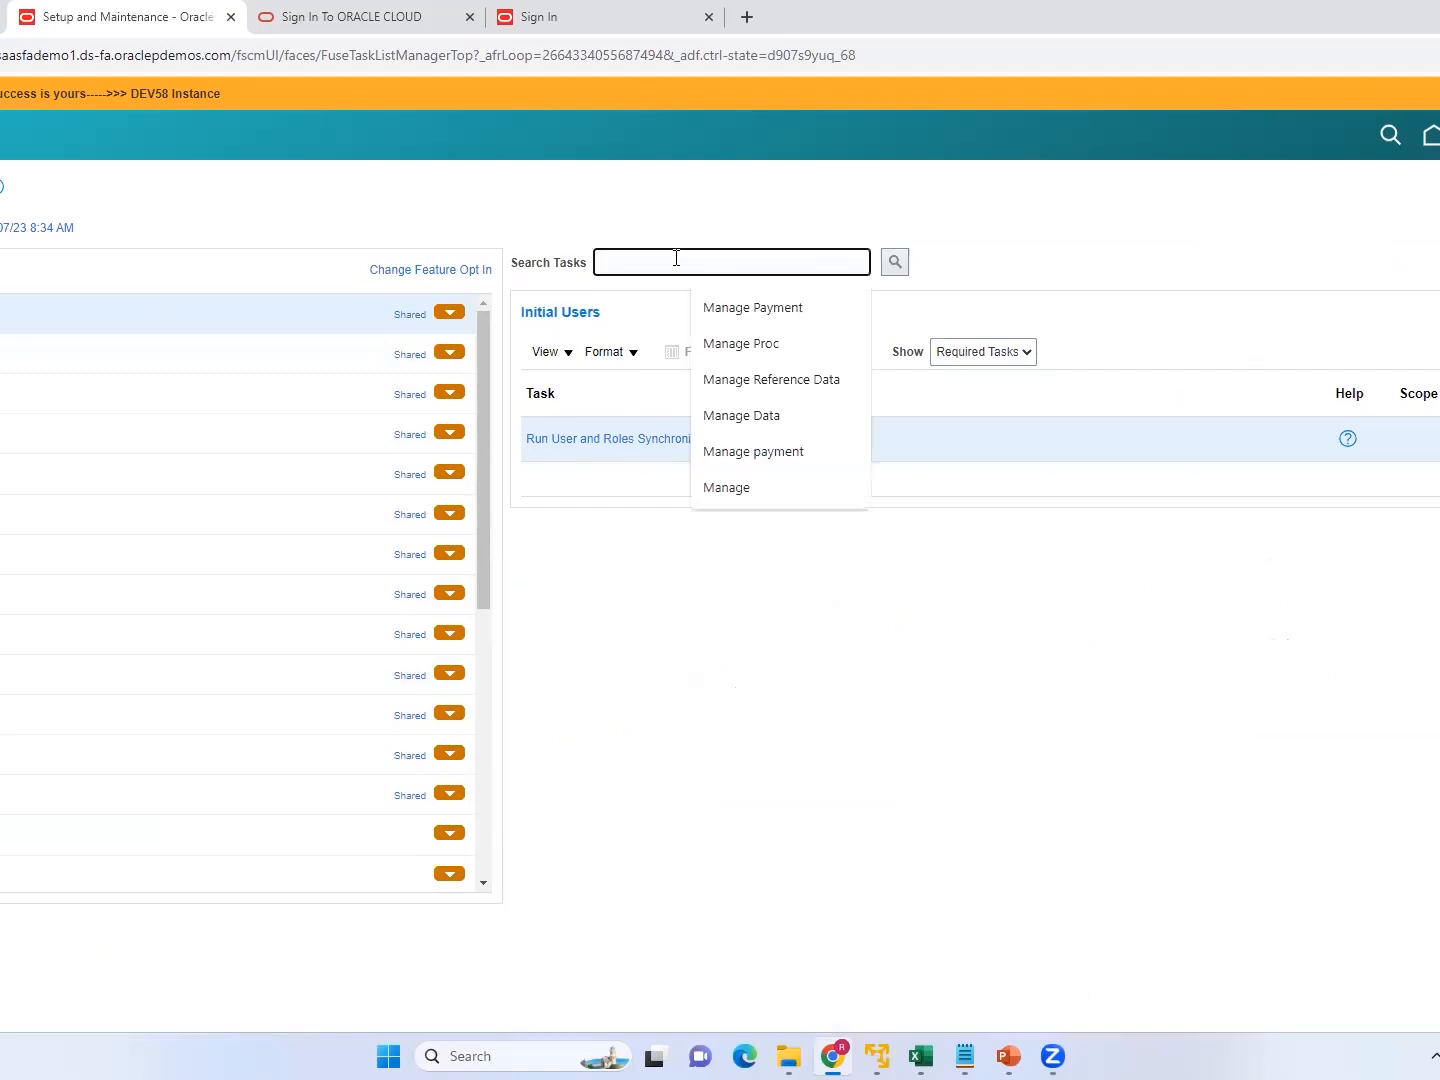
click(743, 345)
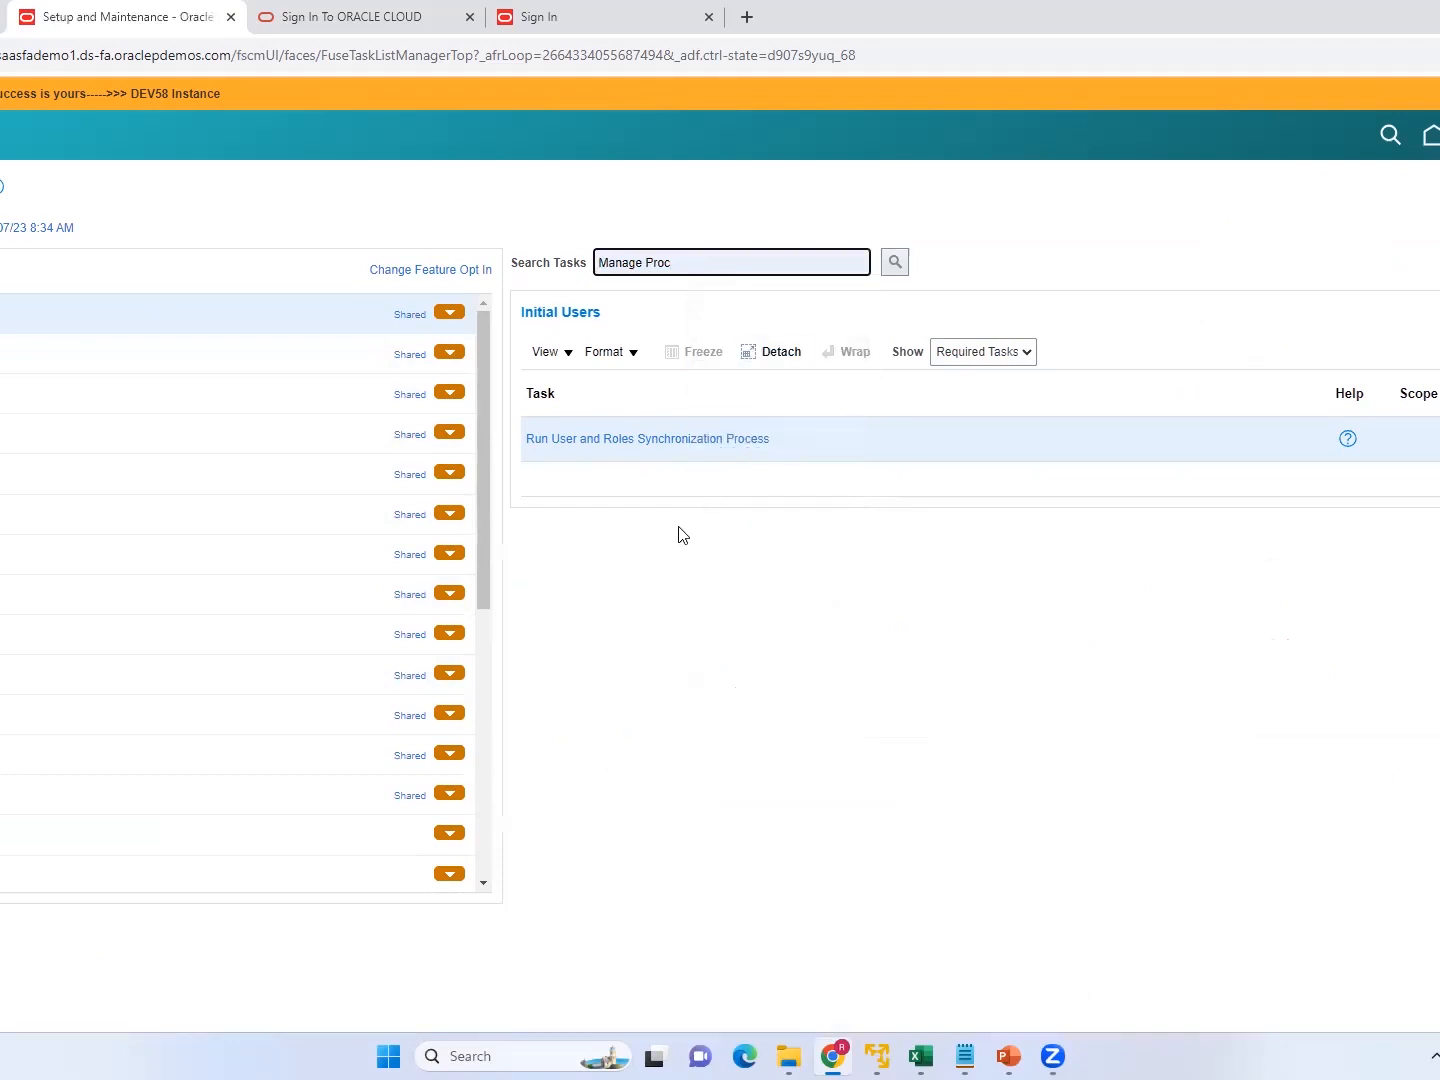
click(905, 267)
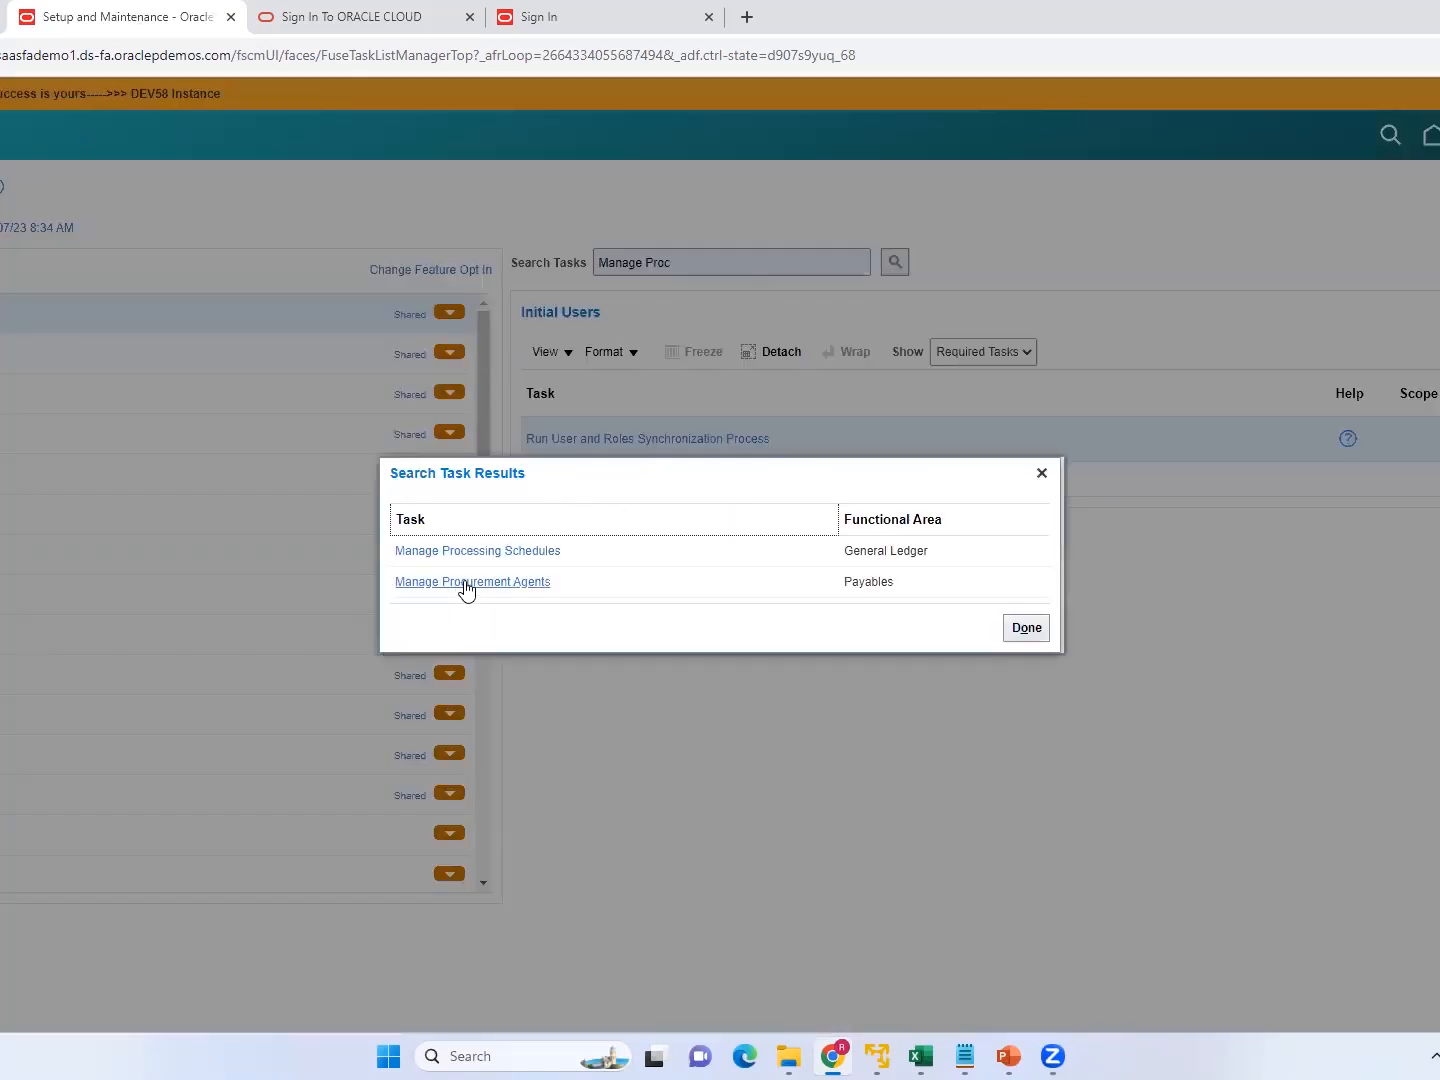
click(461, 582)
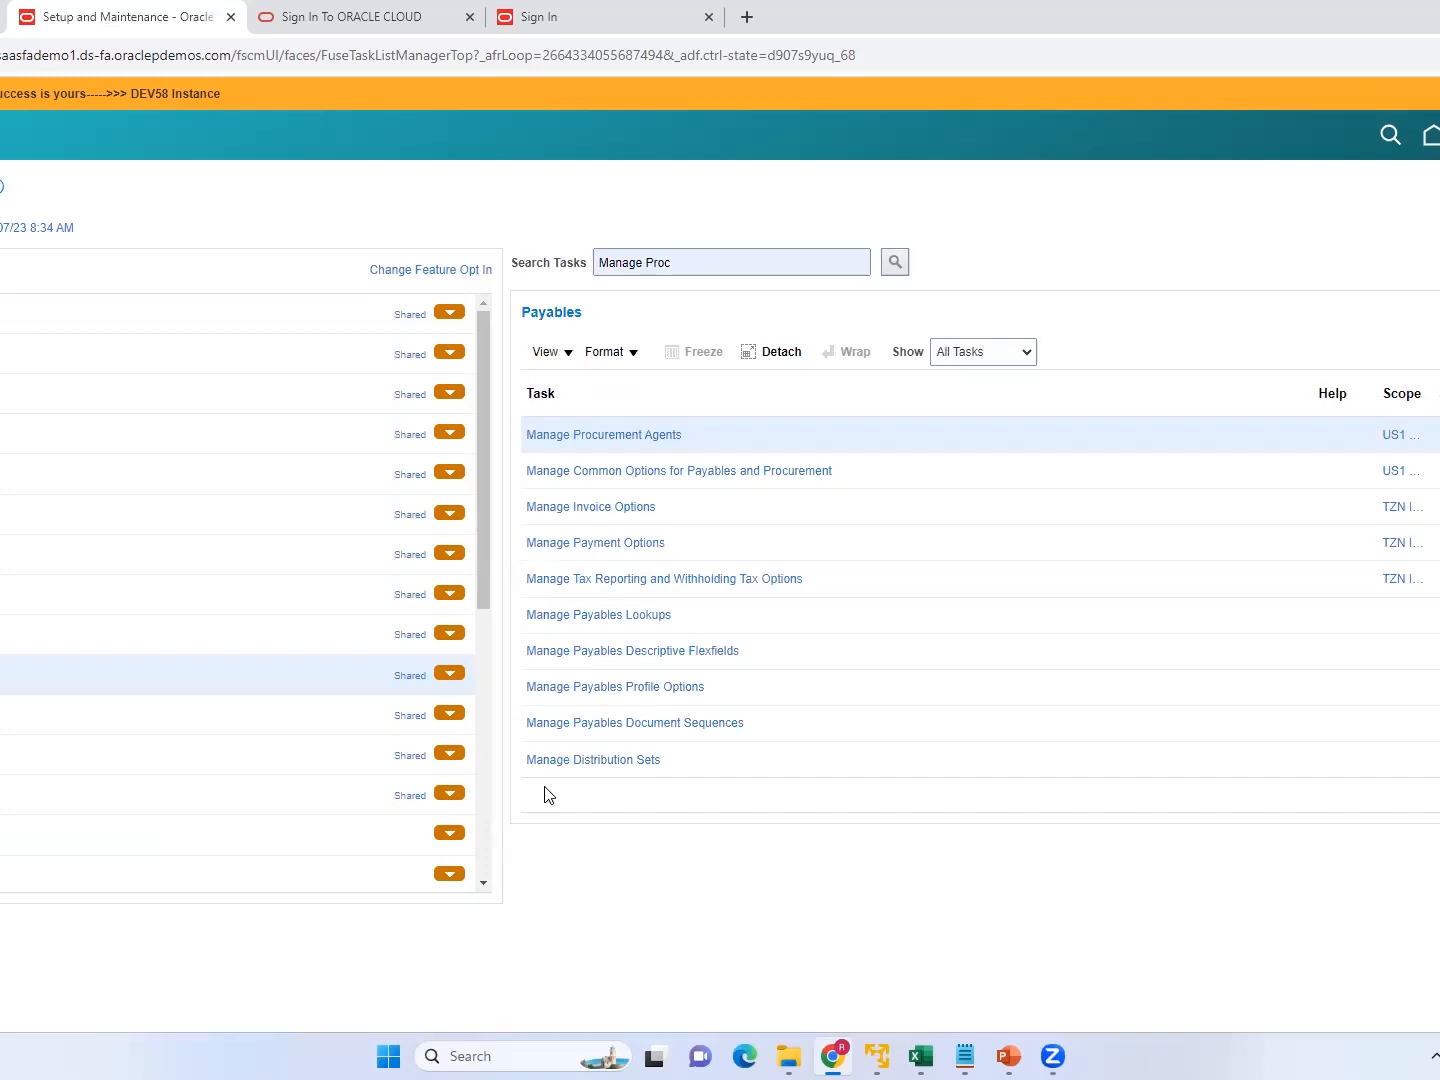
click(608, 434)
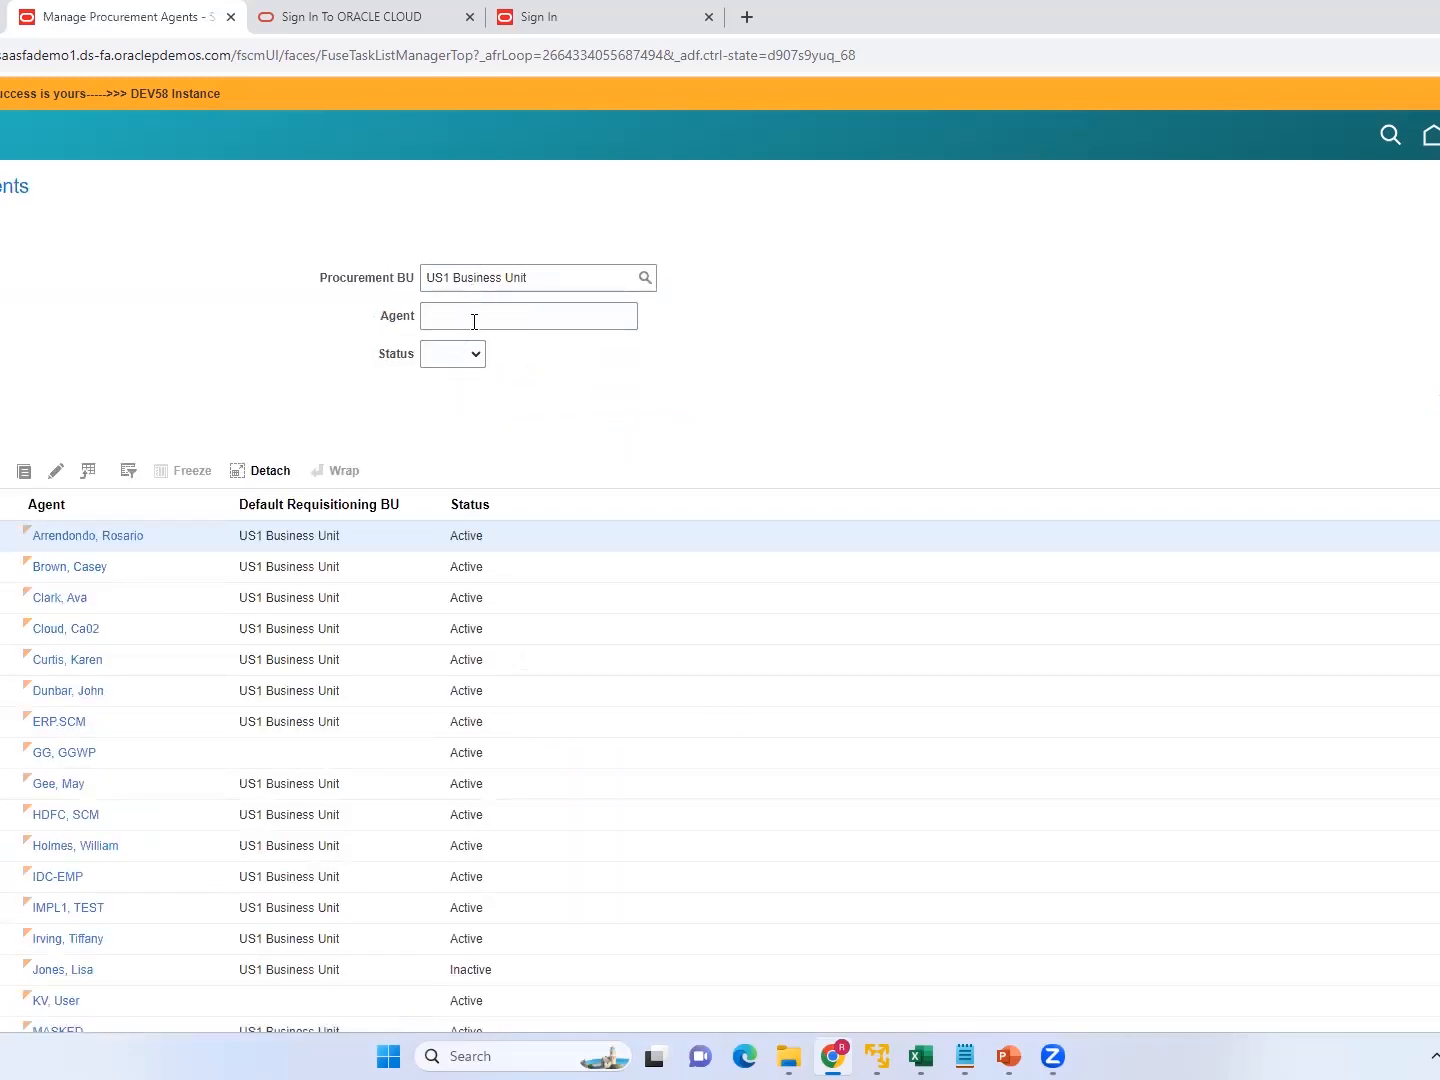
Search the US1 Business Unit procurement agents using the agent name copied from the 11106 Notepad file, and open the agent record.
click(551, 320)
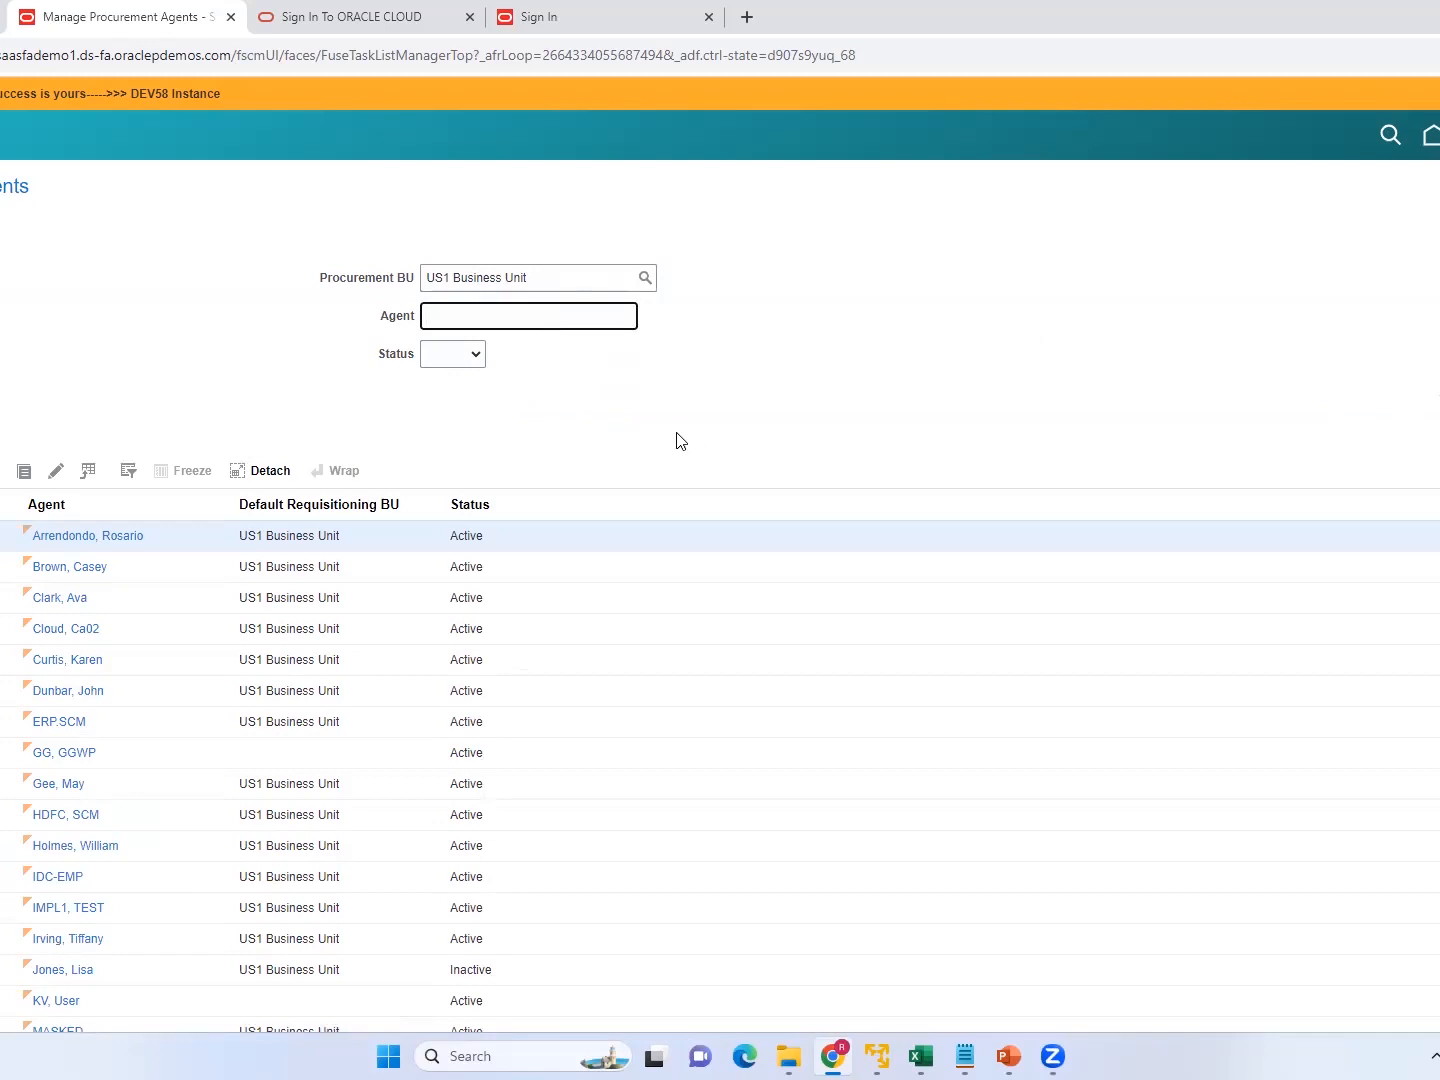
mouse_move(965, 1056)
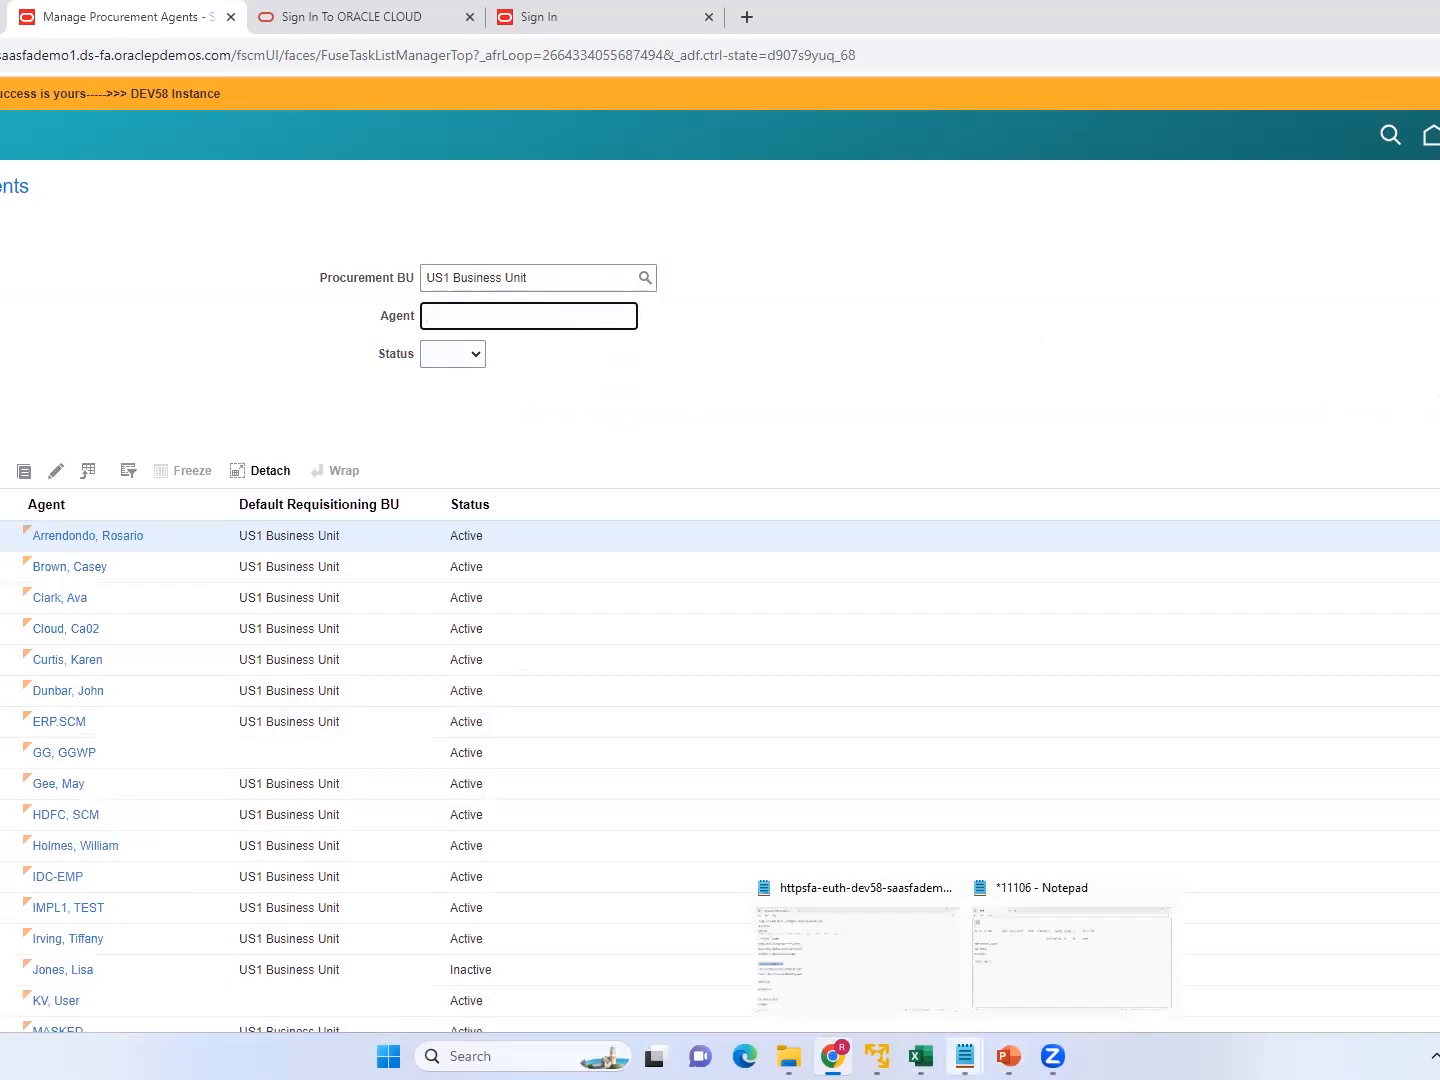
click(1039, 962)
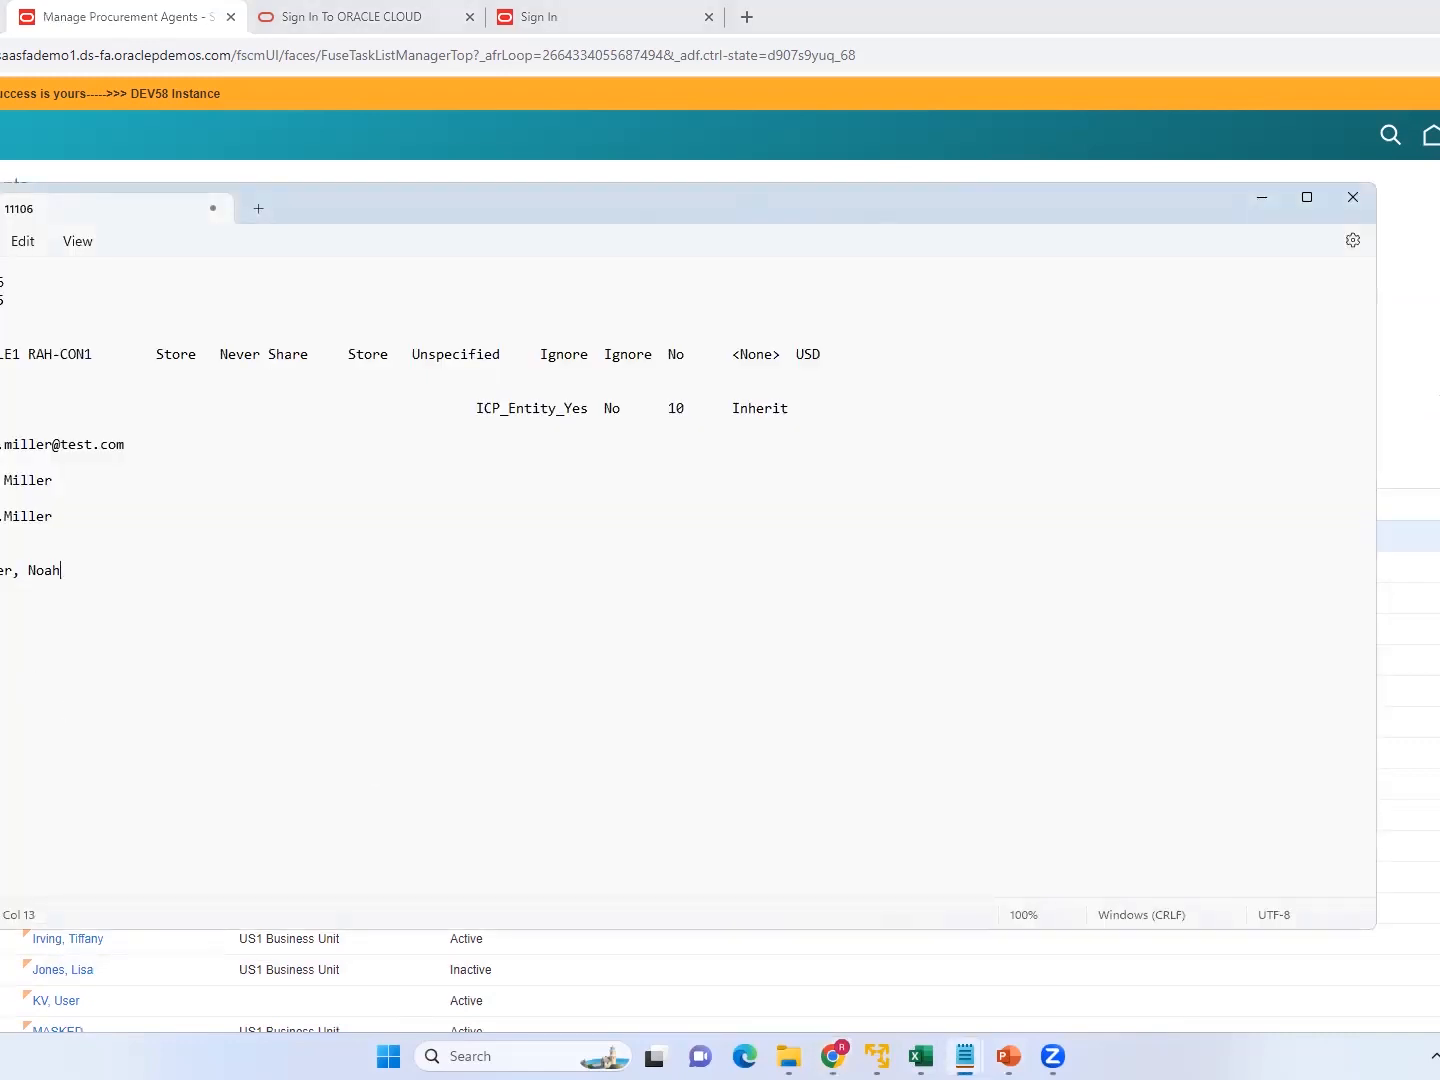
drag(1, 570, 64, 584)
key(ctrl+c)
key(alt+Tab)
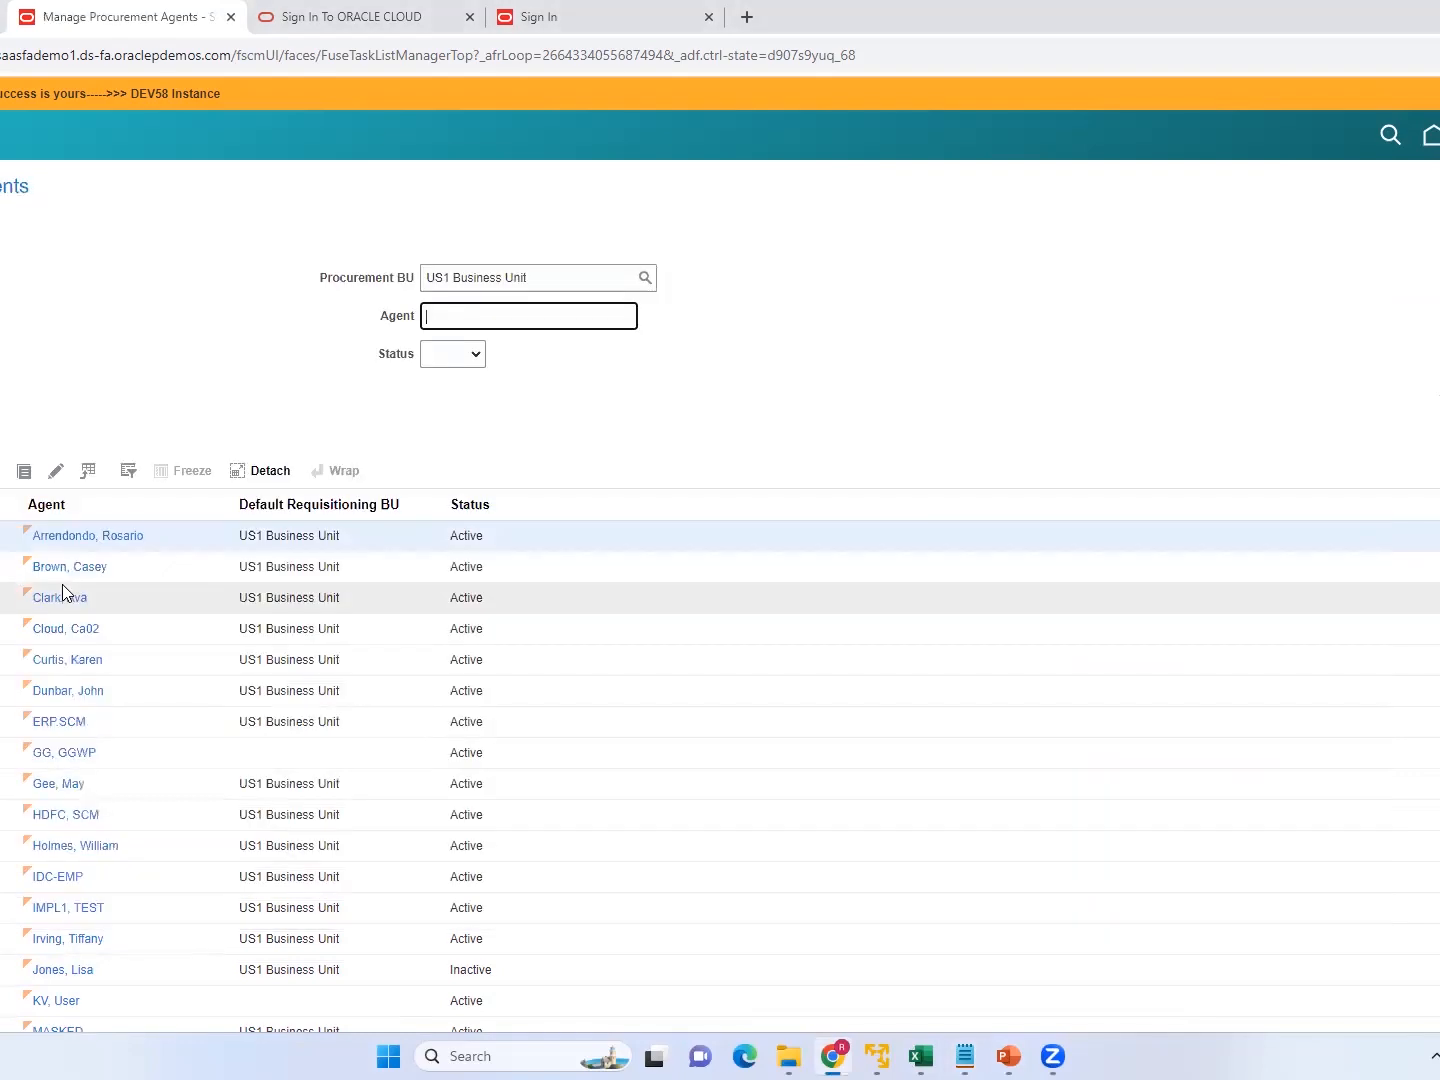
key(ctrl+v)
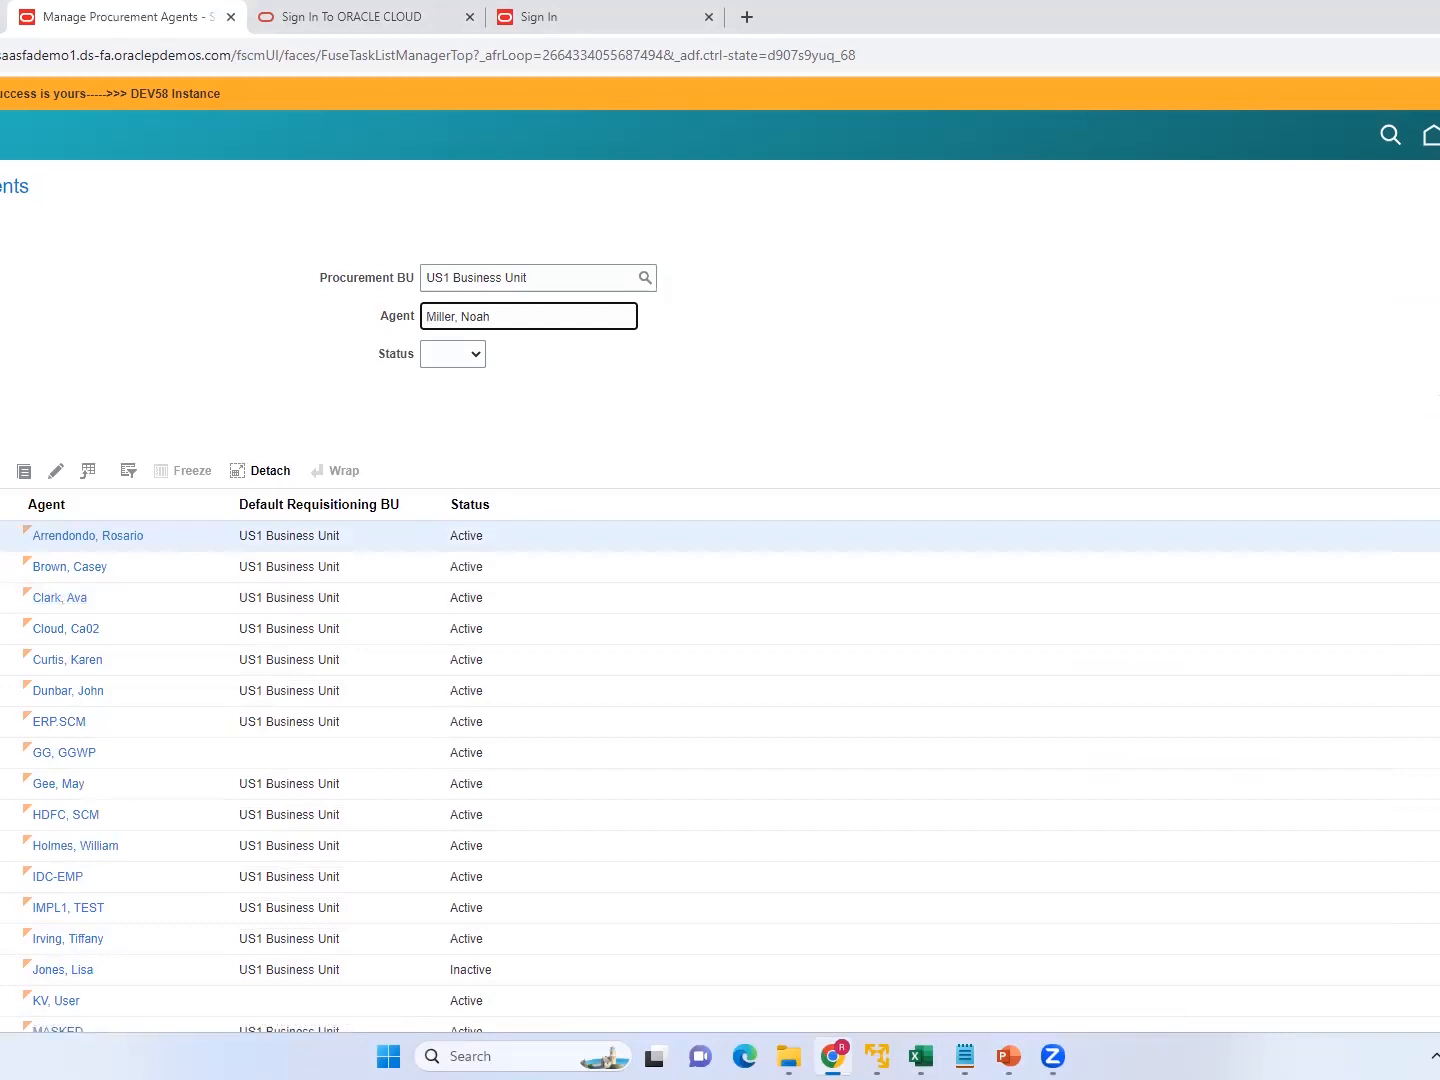
key(Return)
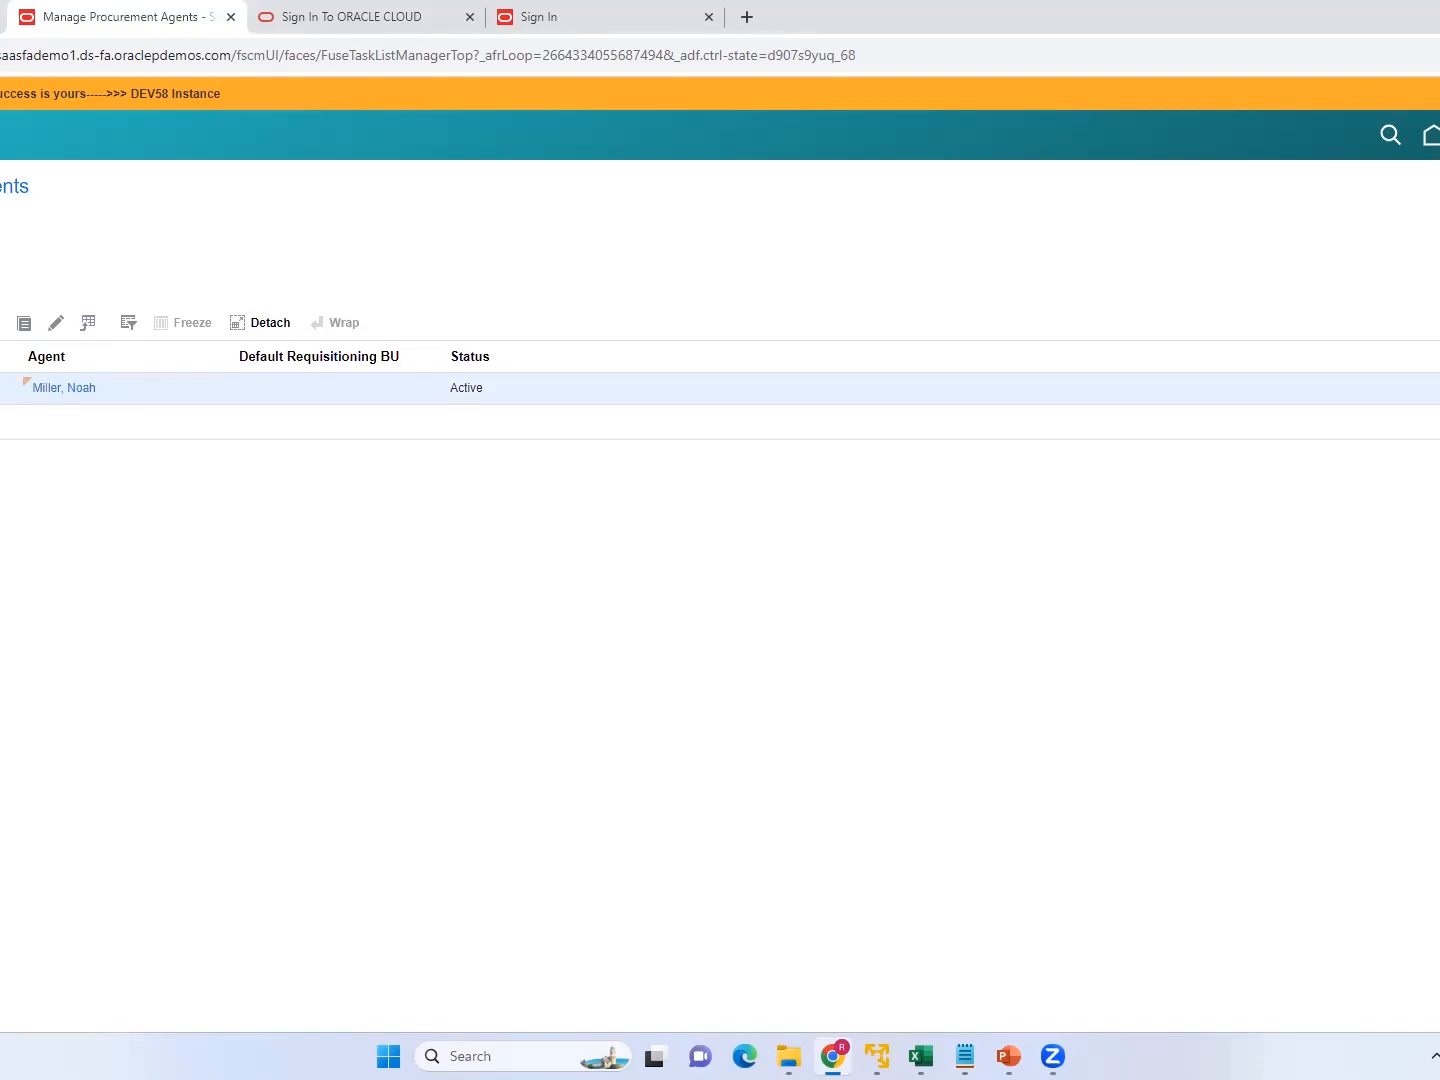
click(67, 388)
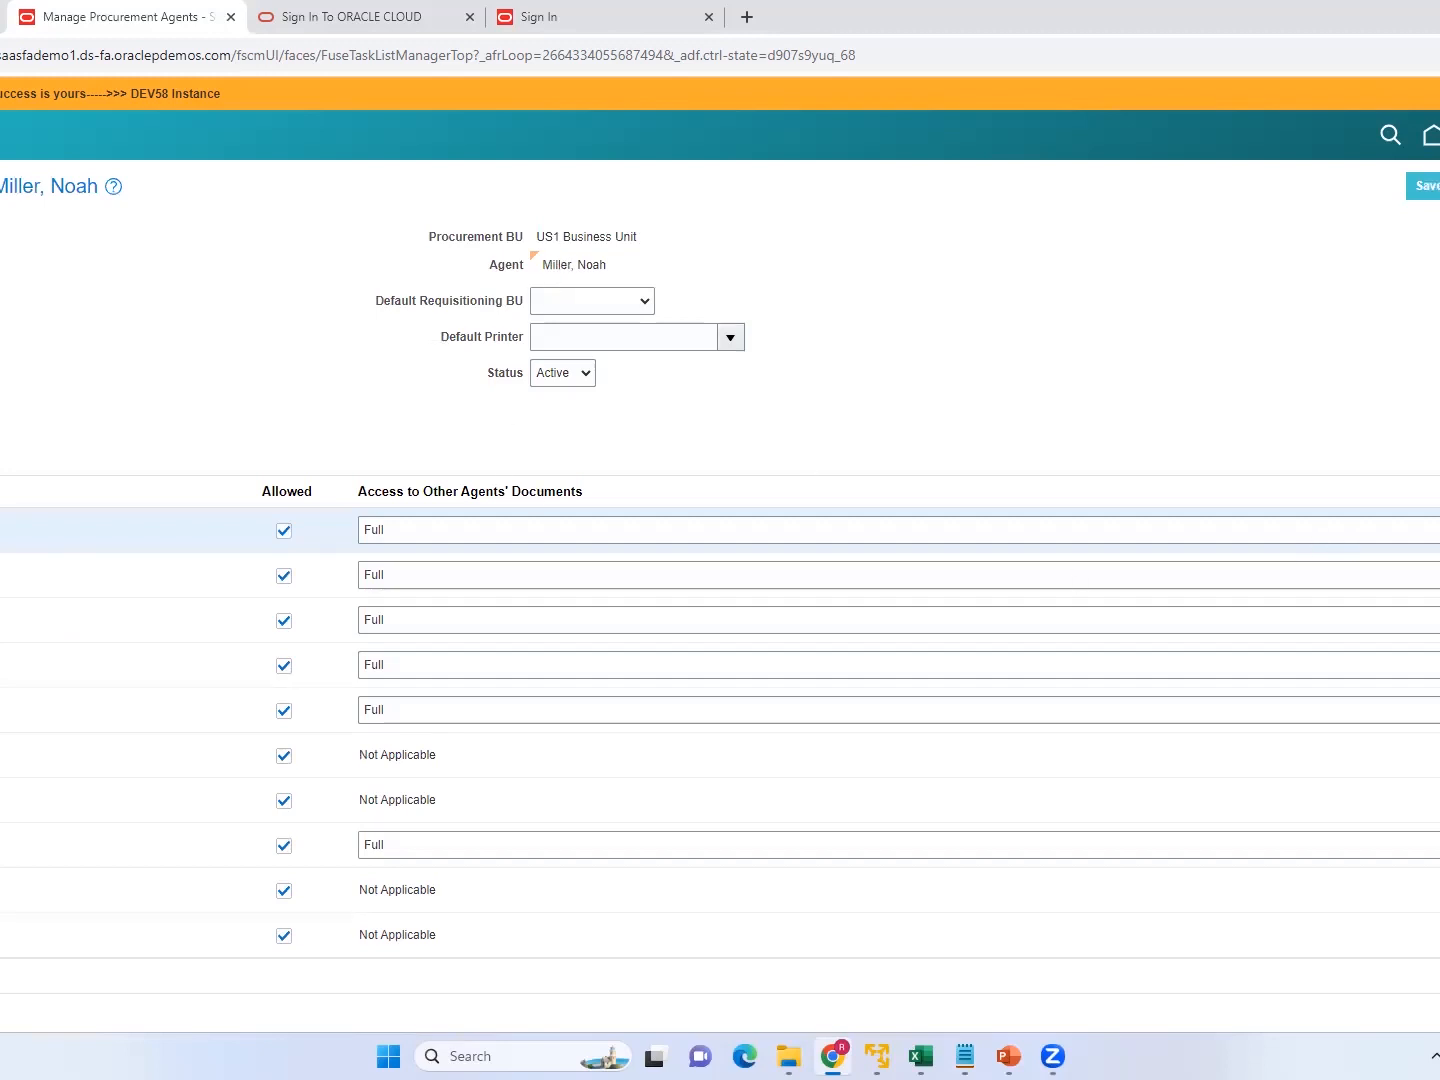
Review the agent's allowed actions and access to other agents' documents, and save the agent record.
scroll(720, 550, down, 1)
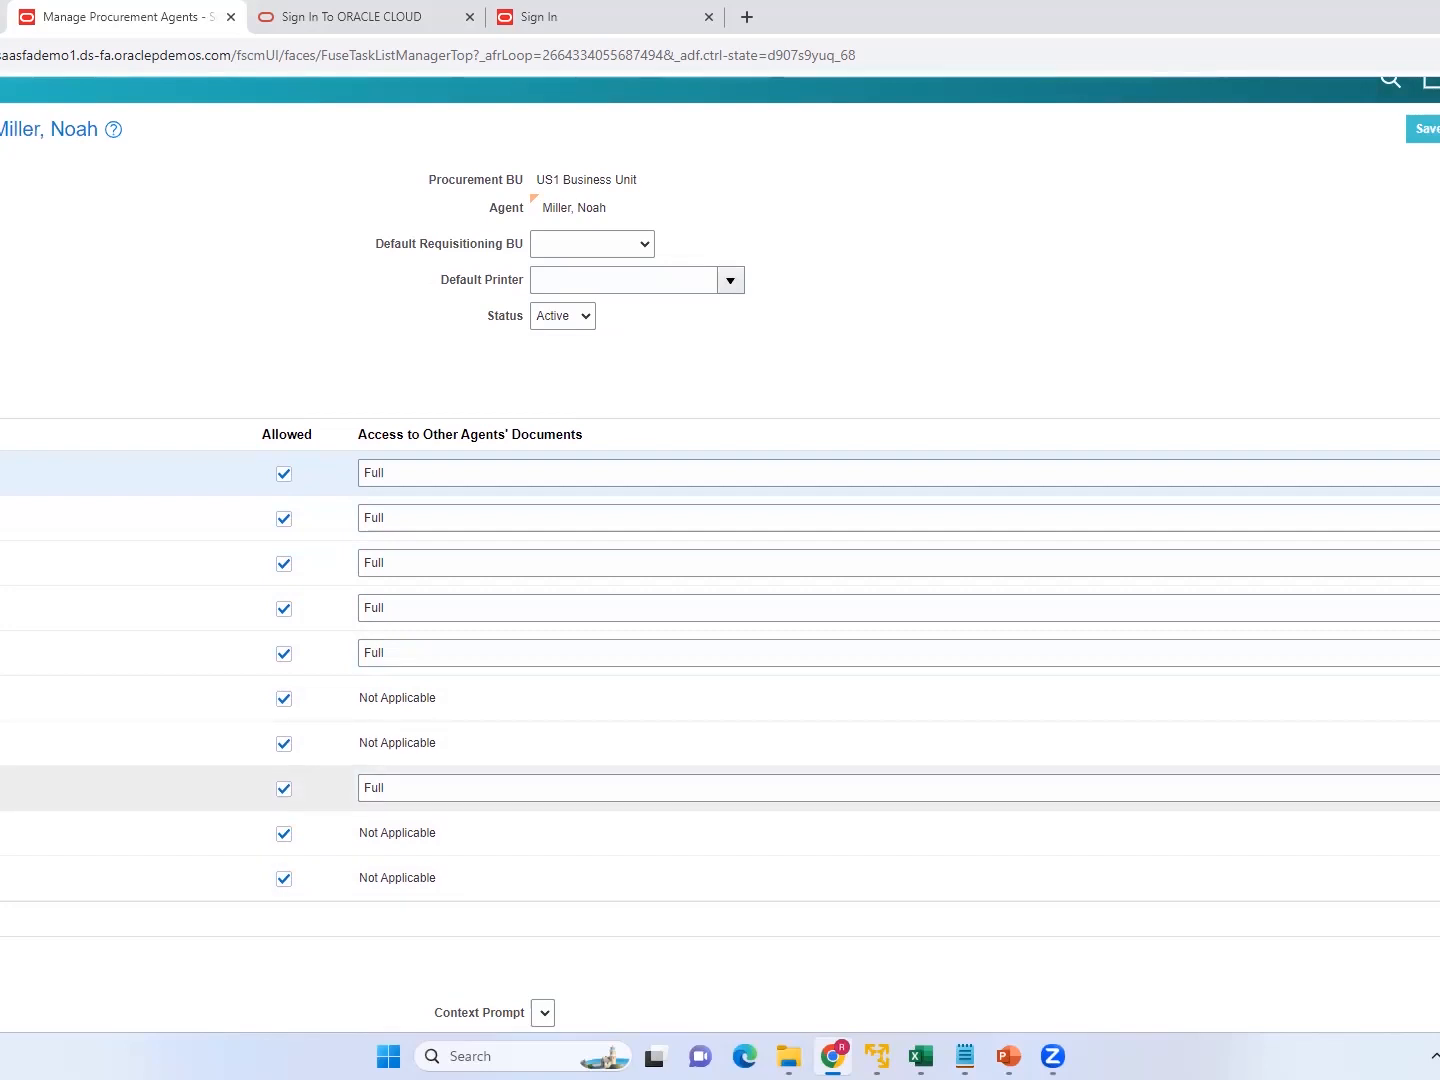
click(130, 743)
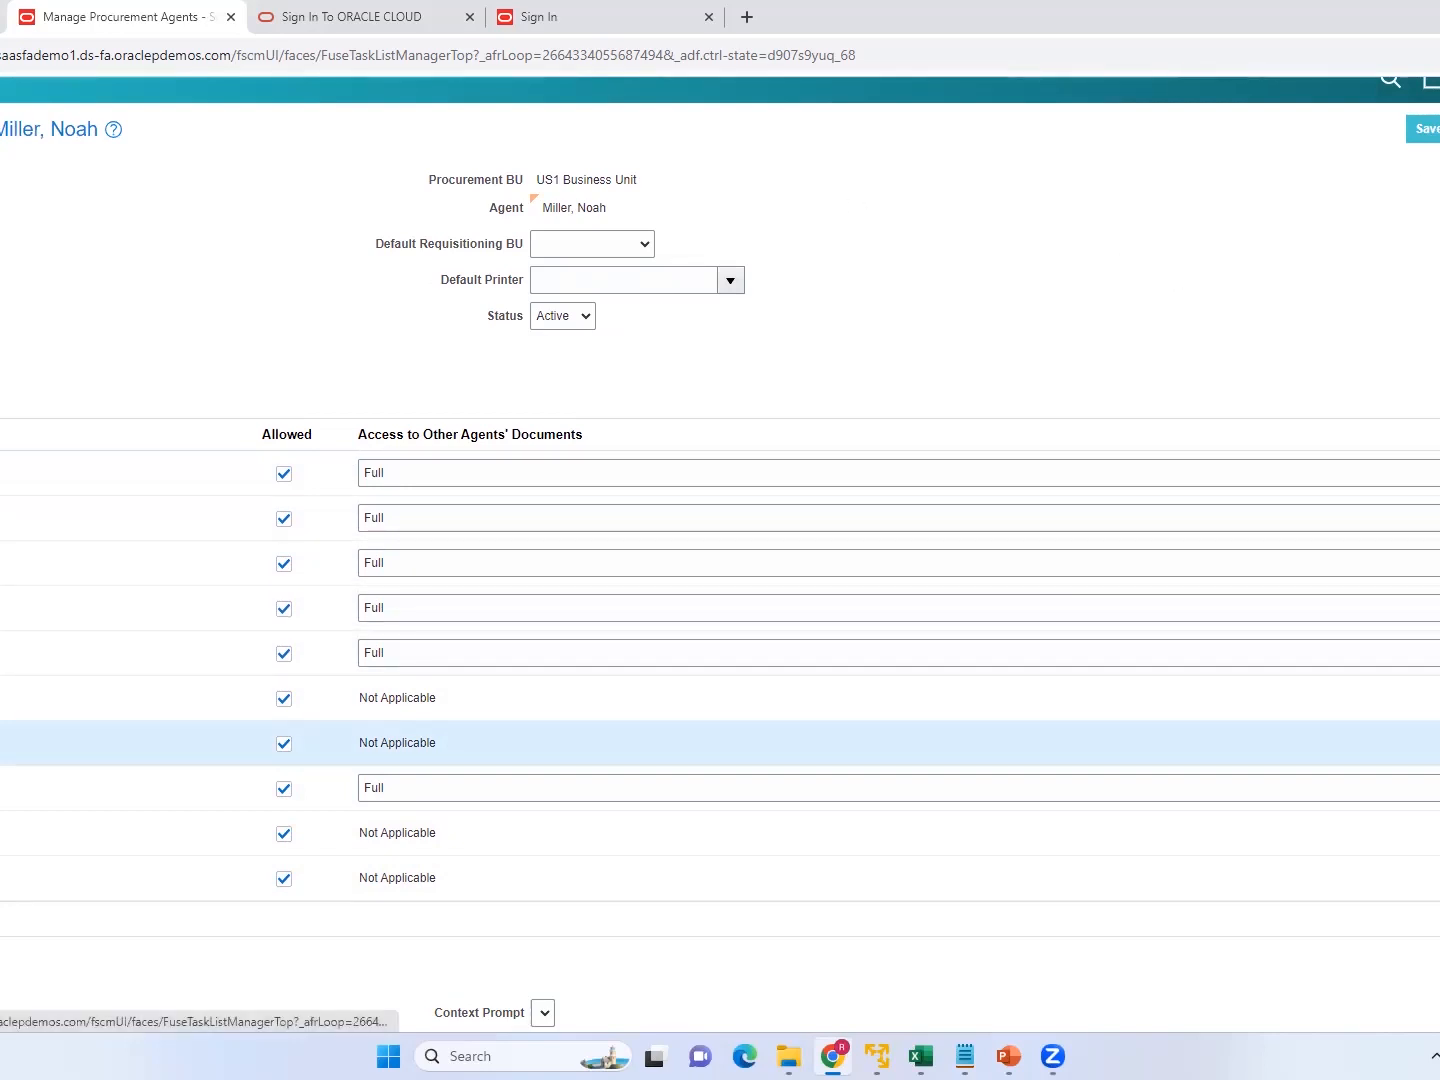
click(1435, 129)
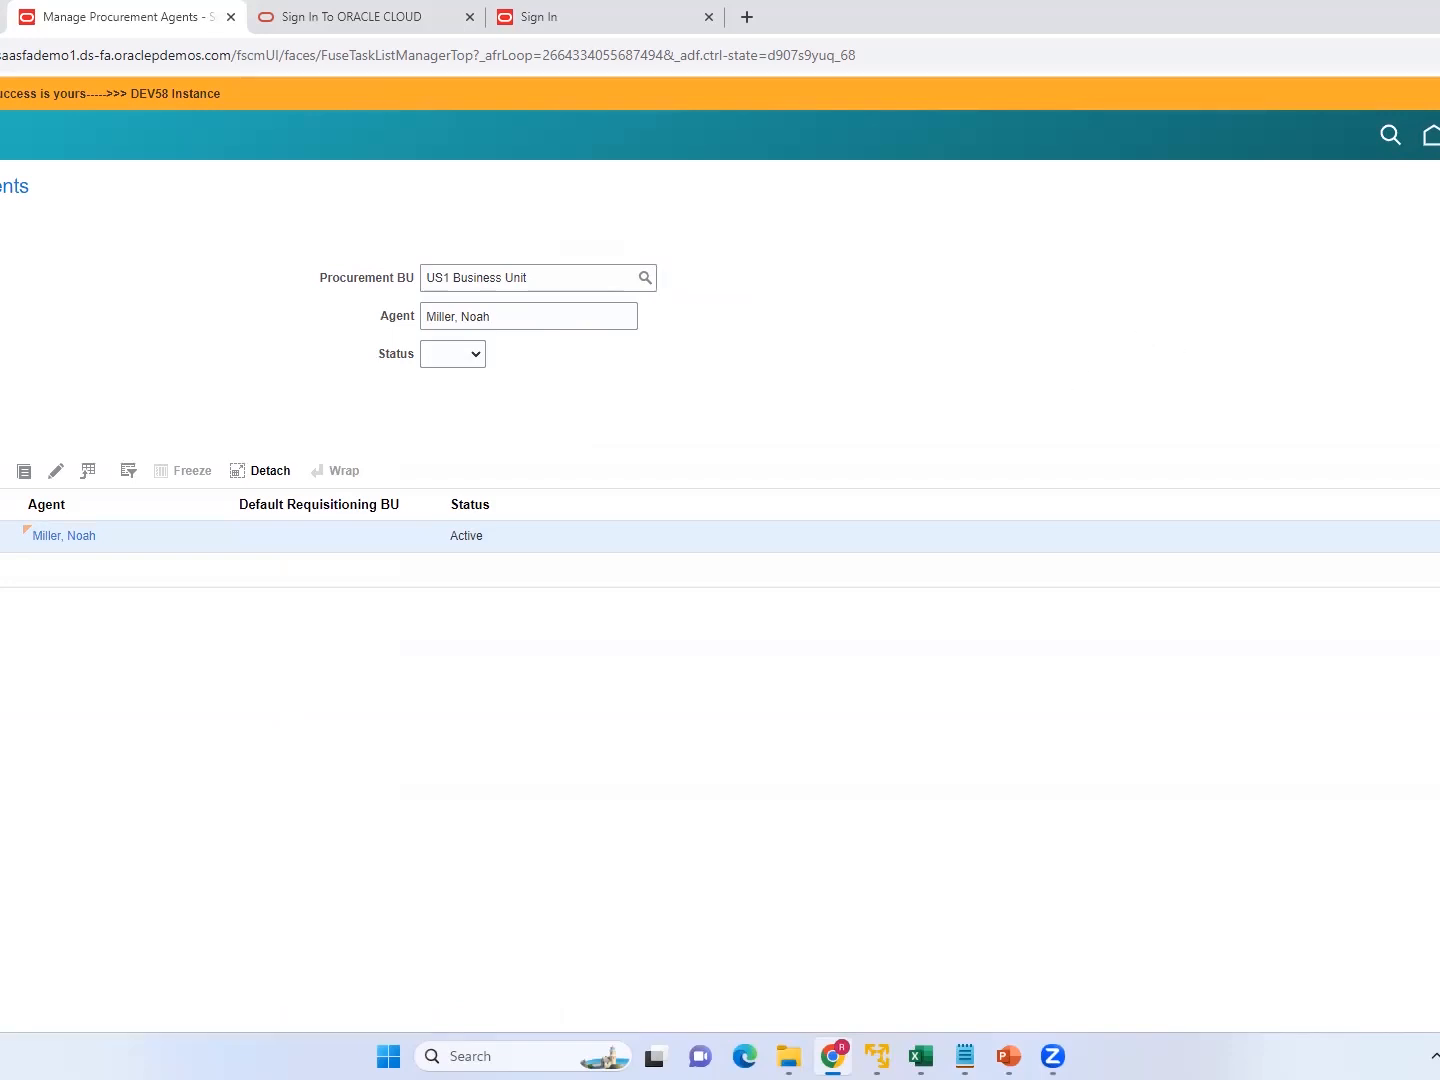
Leave the procurement agents page, search the setup tasks for "Specify", and close the search results.
click(1438, 186)
click(695, 268)
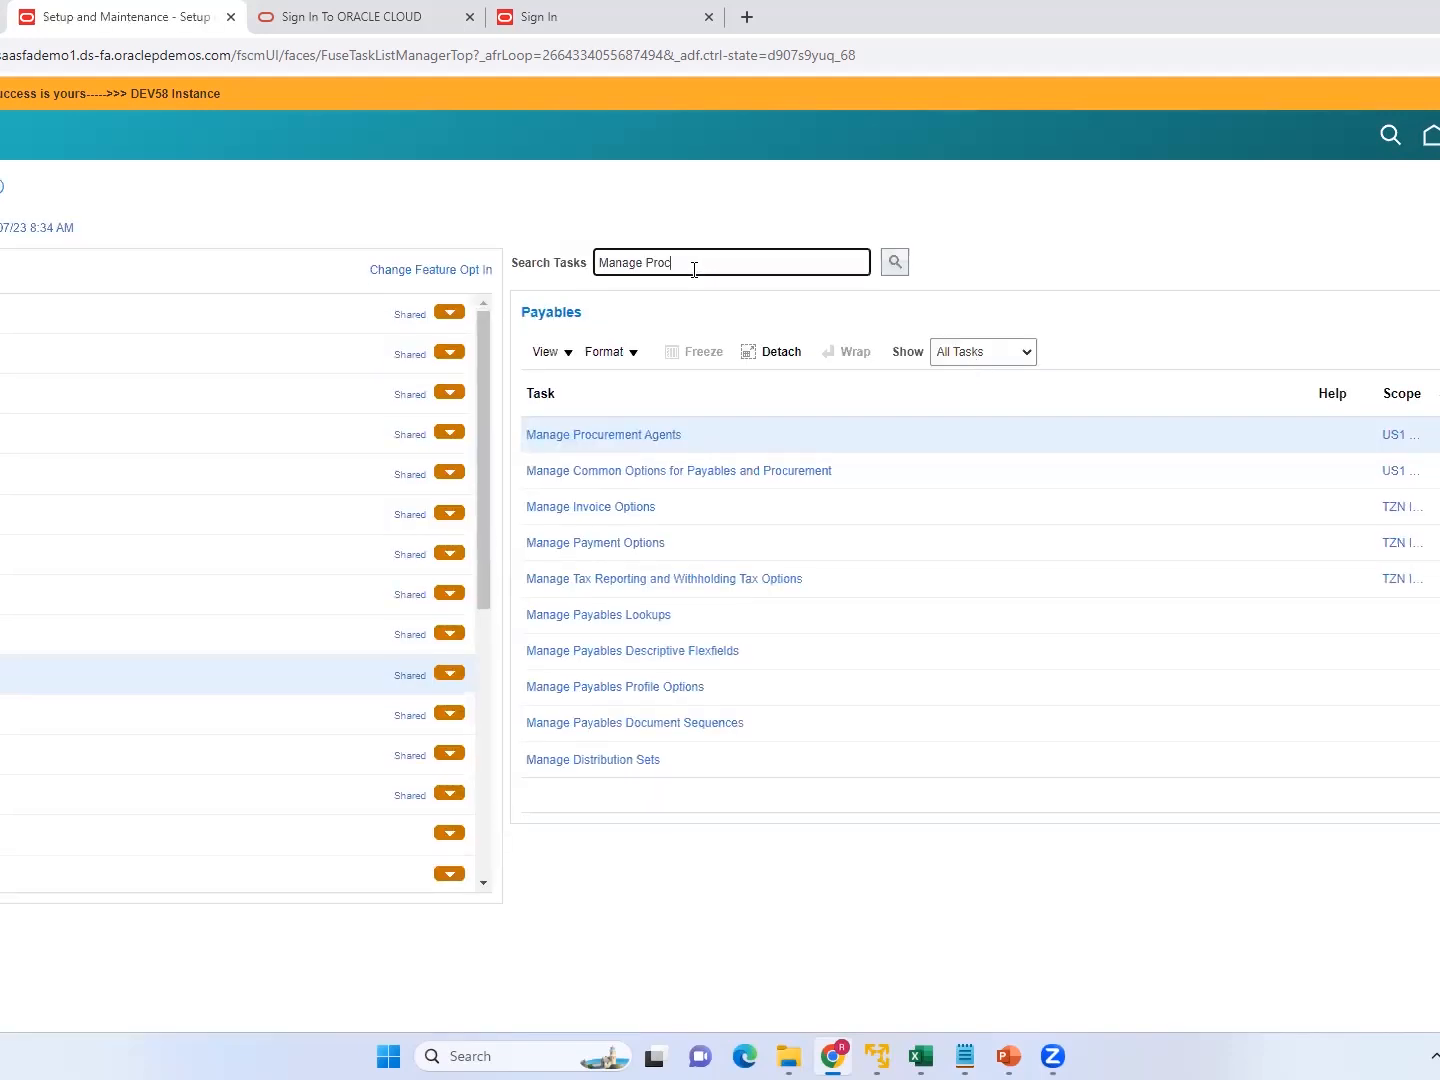
key(BackSpace)
key(BackSpace)
key(BackSpace)
key(BackSpace)
key(BackSpace)
key(BackSpace)
key(BackSpace)
key(BackSpace)
key(BackSpace)
key(BackSpace)
key(BackSpace)
text(Specify)
key(Return)
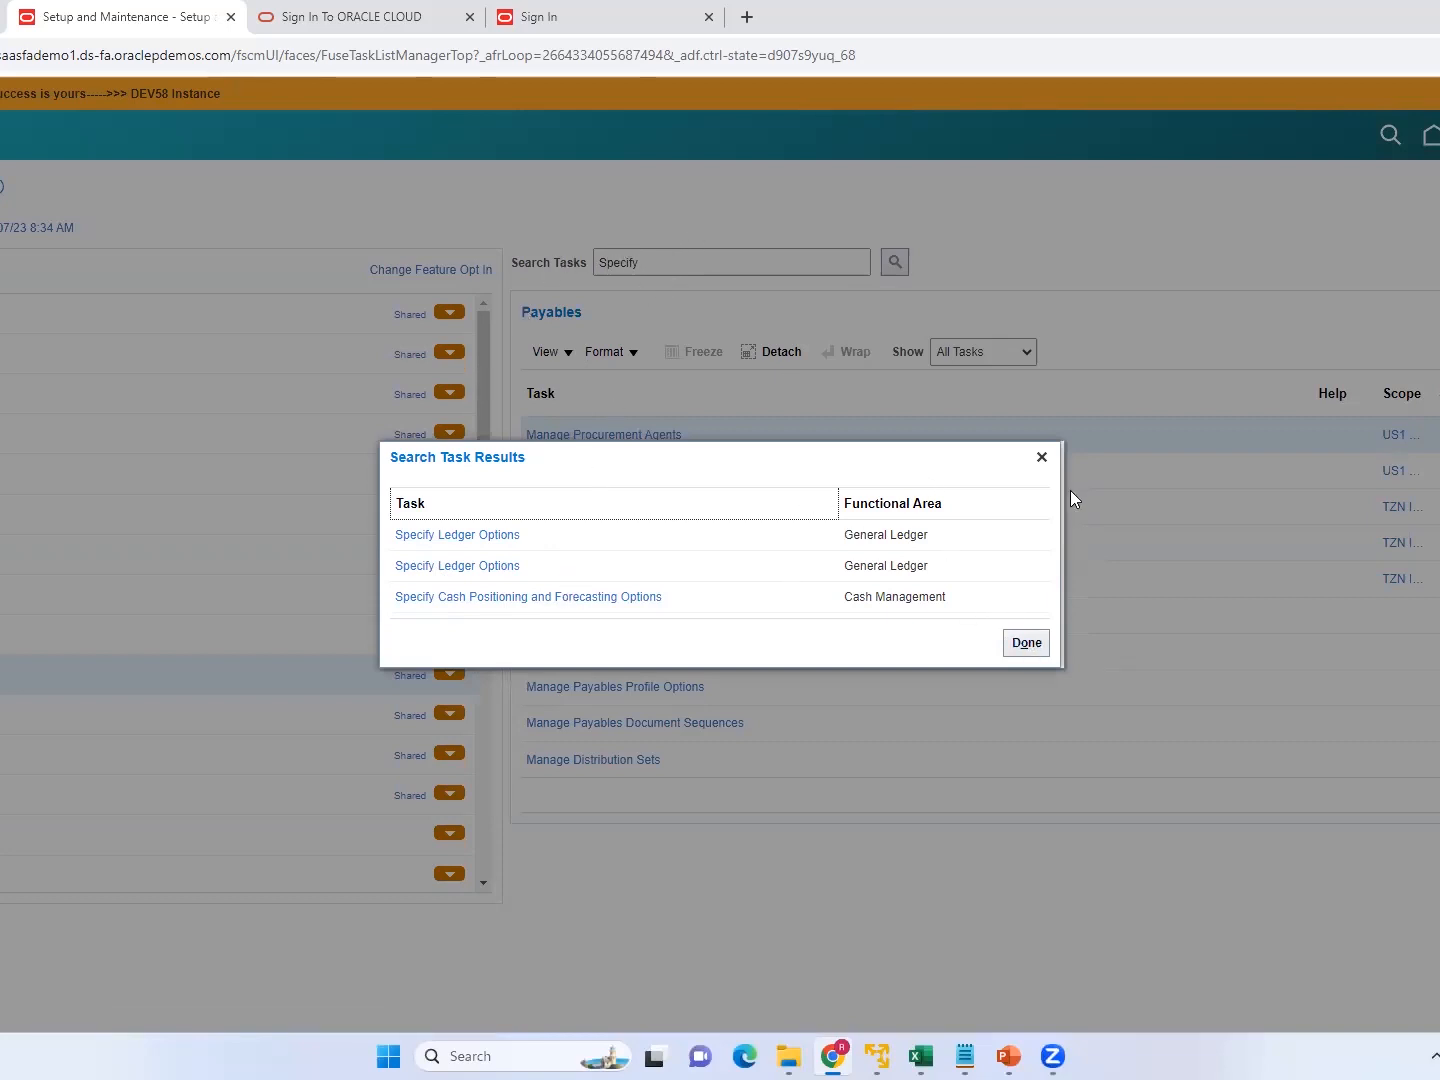
click(1041, 457)
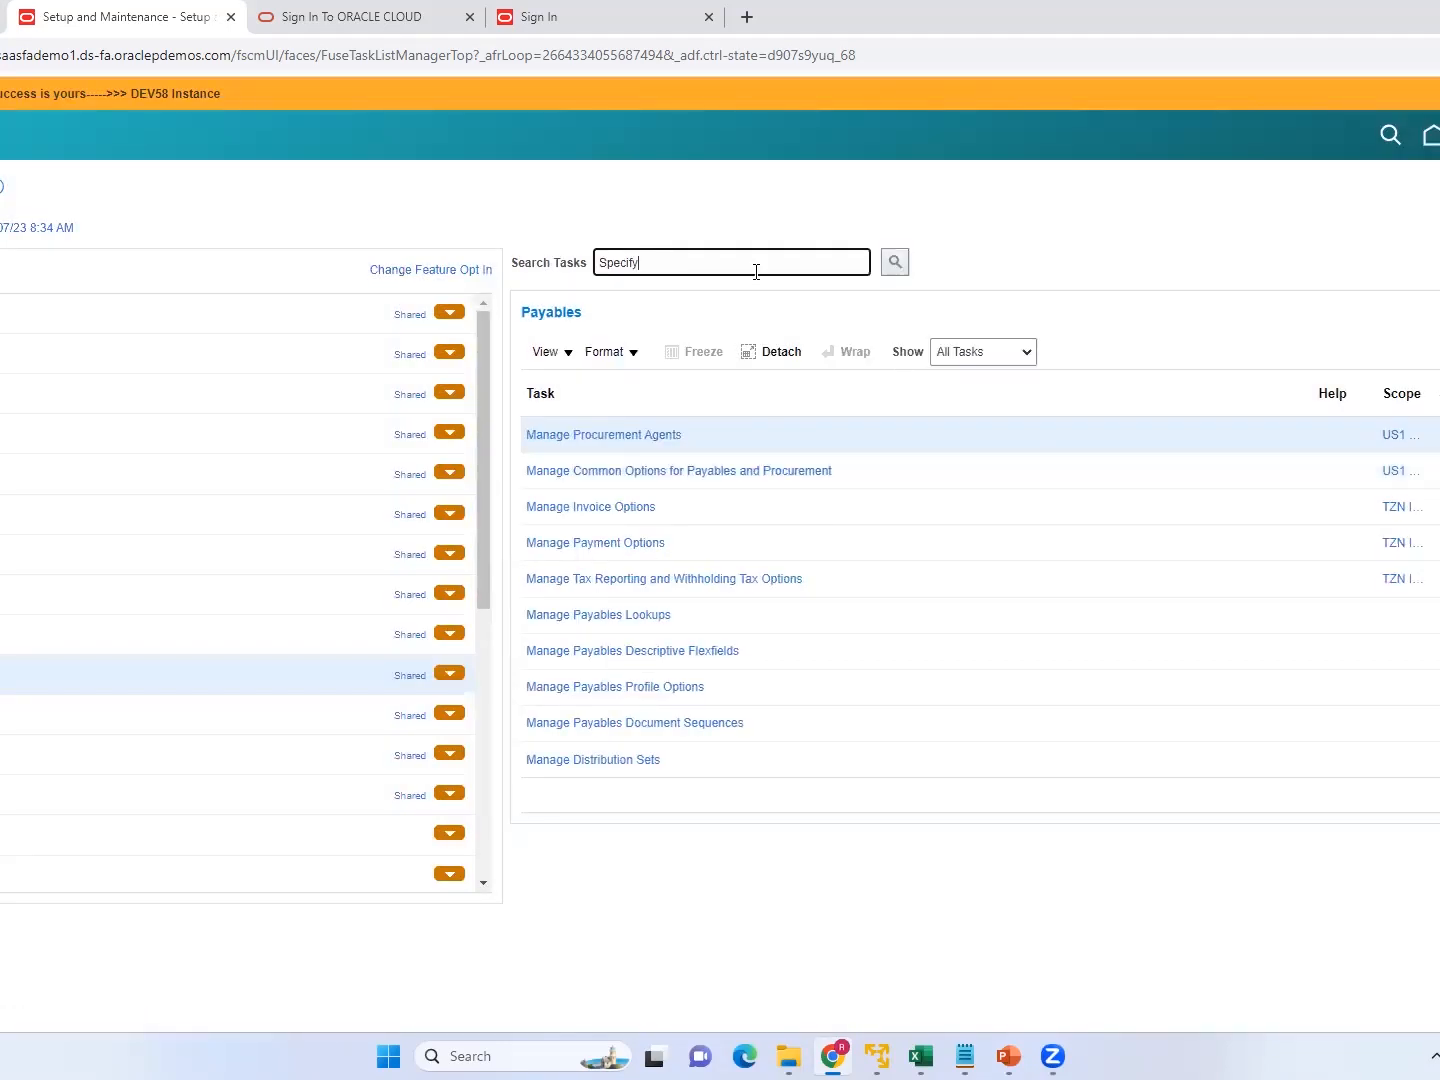
Search the setup tasks for "Supplier".
key(BackSpace)
key(BackSpace)
key(BackSpace)
key(BackSpace)
key(BackSpace)
key(BackSpace)
key(BackSpace)
text(Supplier)
click(894, 264)
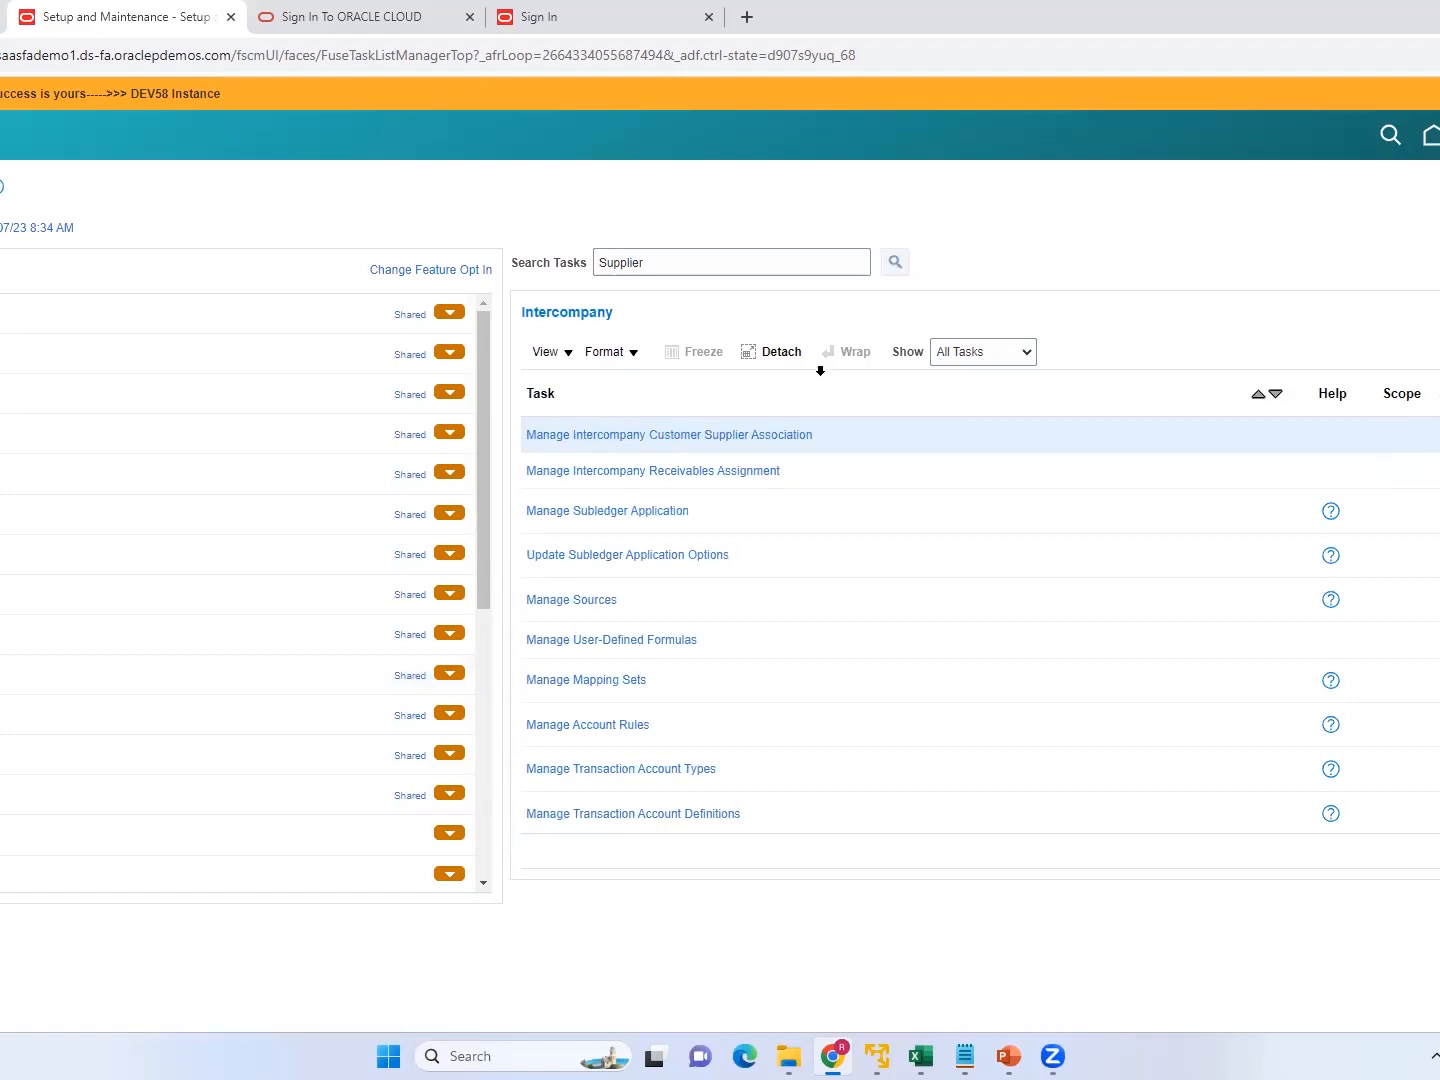
click(894, 265)
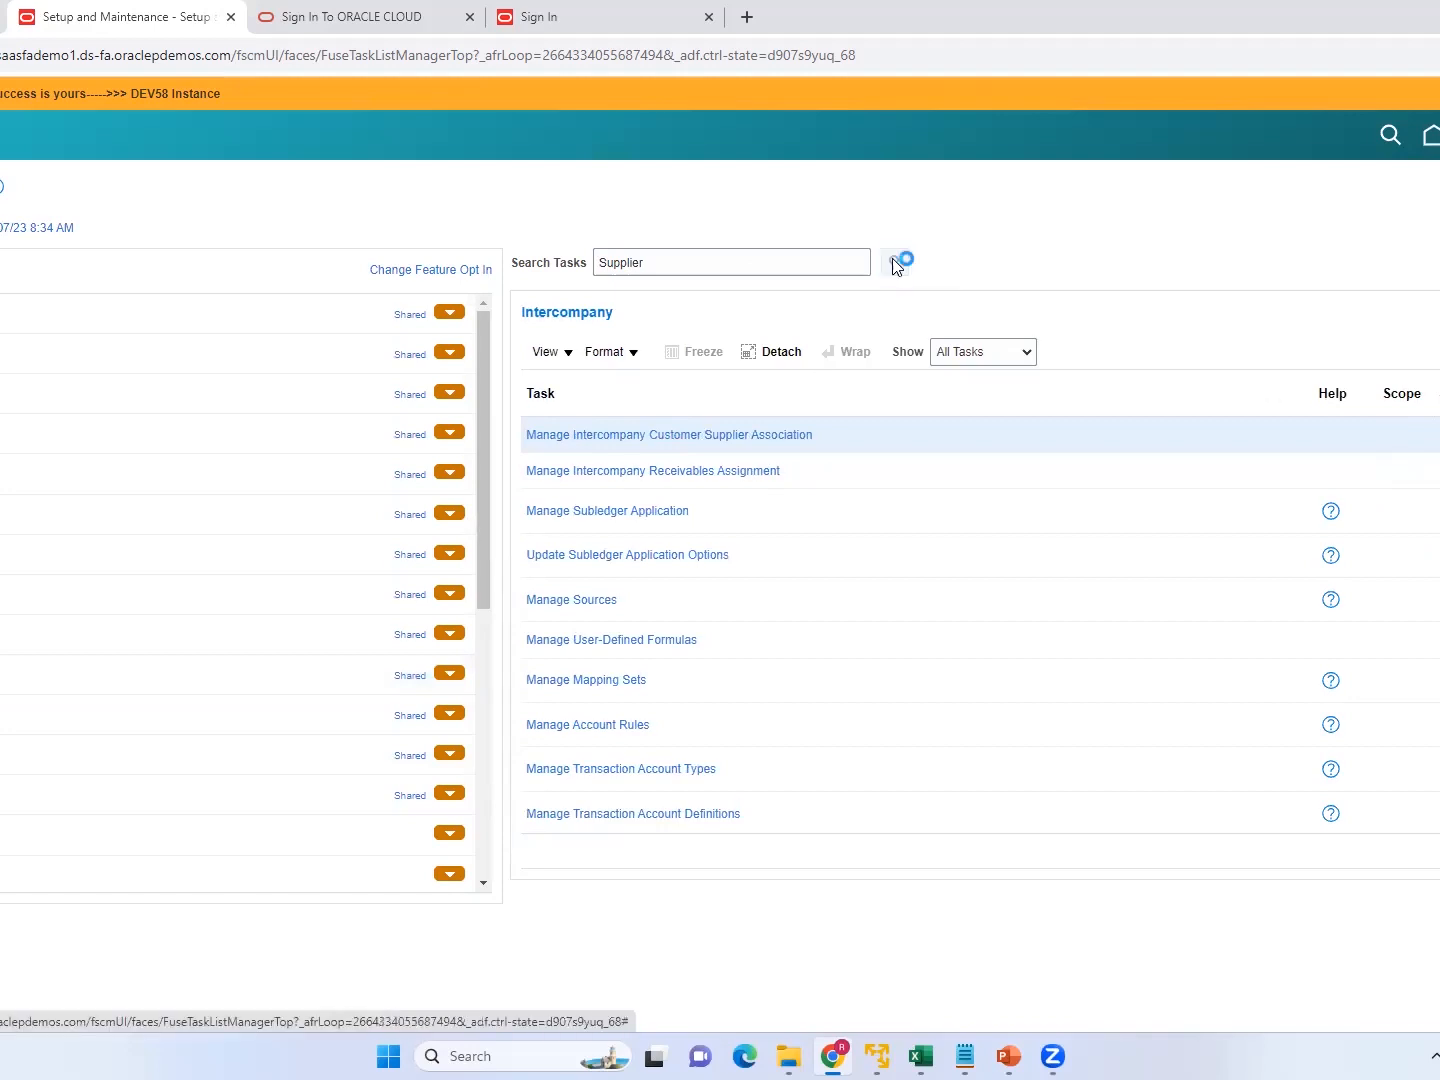
Search the setup tasks for "Number".
click(654, 265)
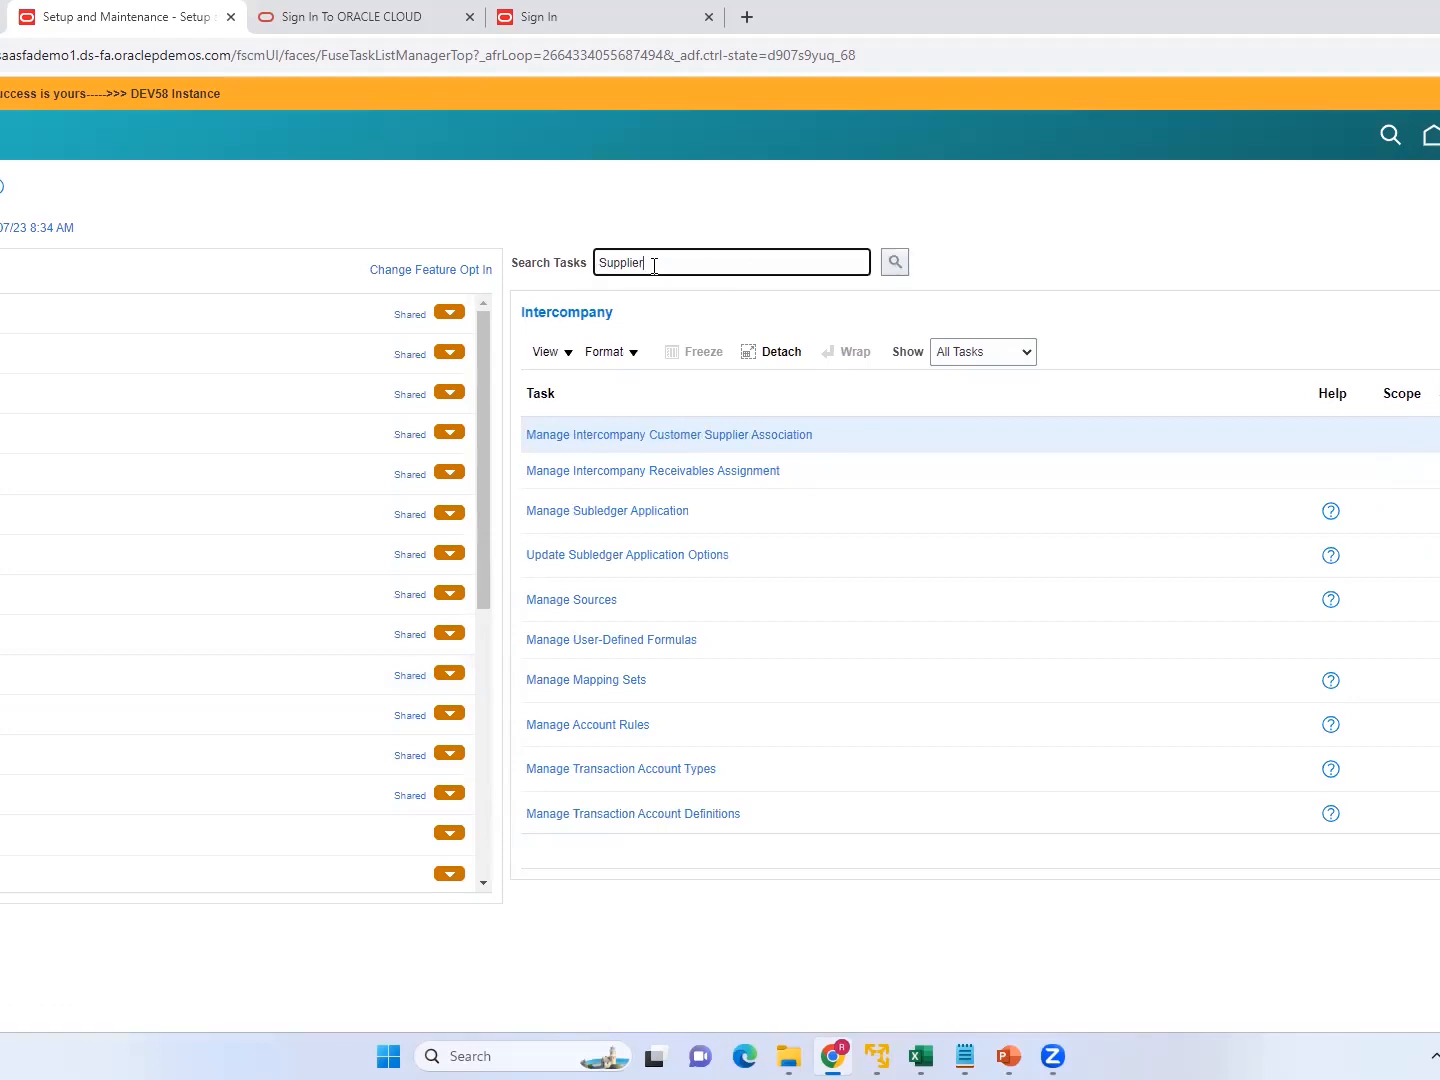
key(BackSpace)
key(BackSpace)
key(BackSpace)
key(BackSpace)
key(BackSpace)
key(BackSpace)
key(BackSpace)
key(BackSpace)
text(Number)
click(895, 264)
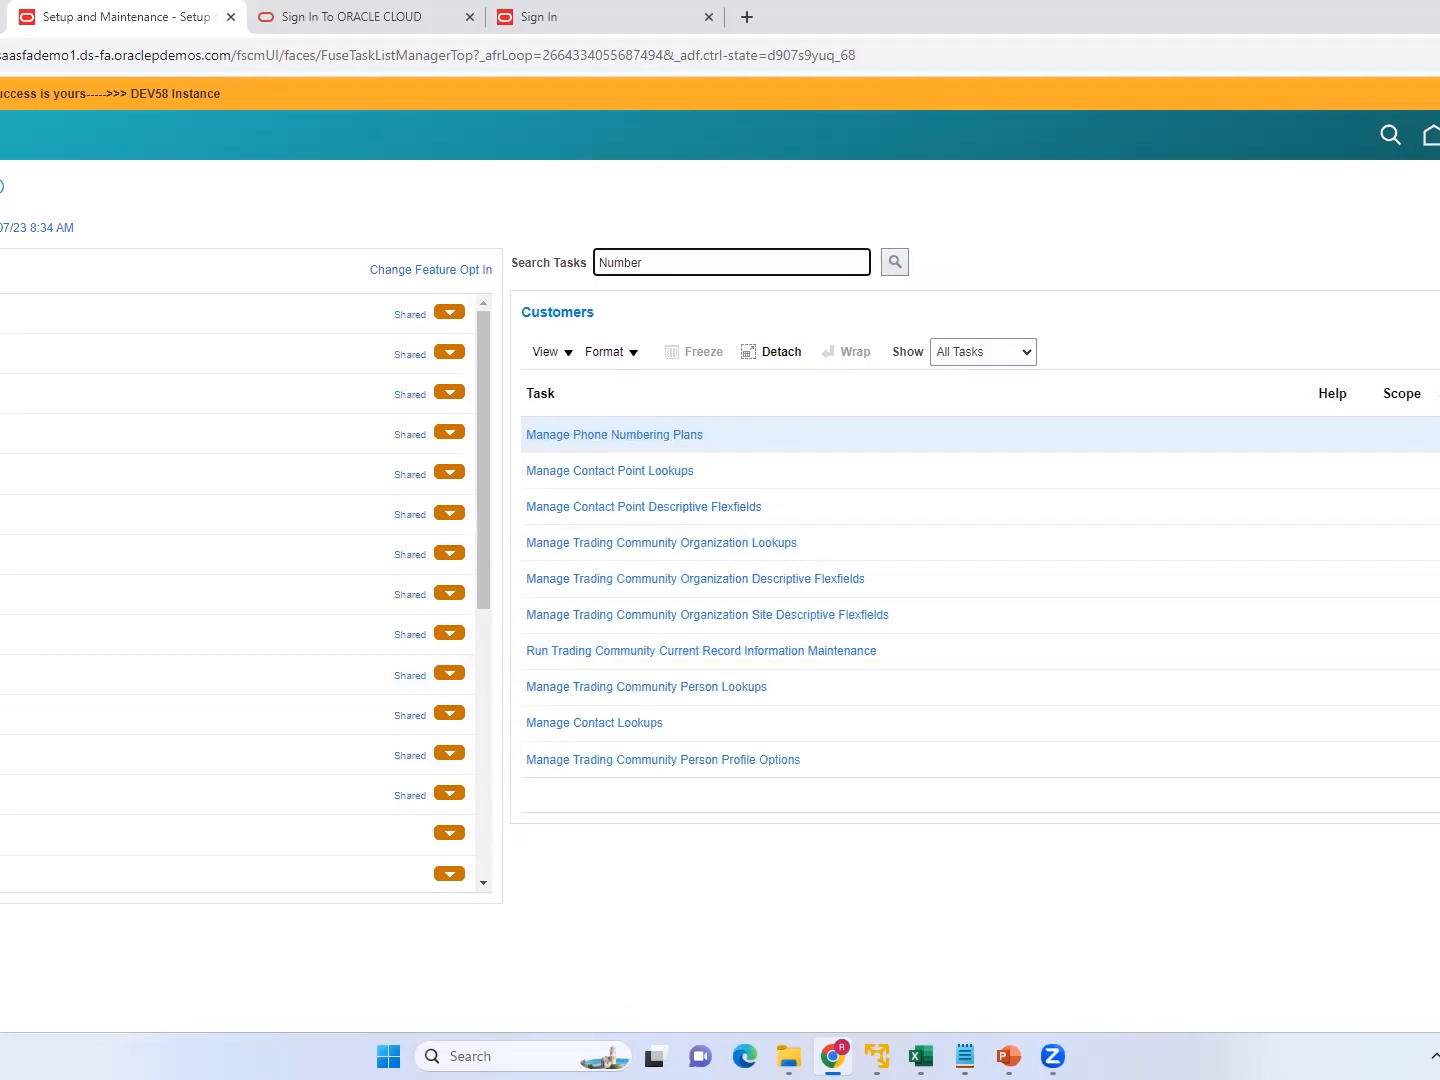
Look through the Customers task list for a task related to supplier numbering.
scroll(900, 595, down, 5)
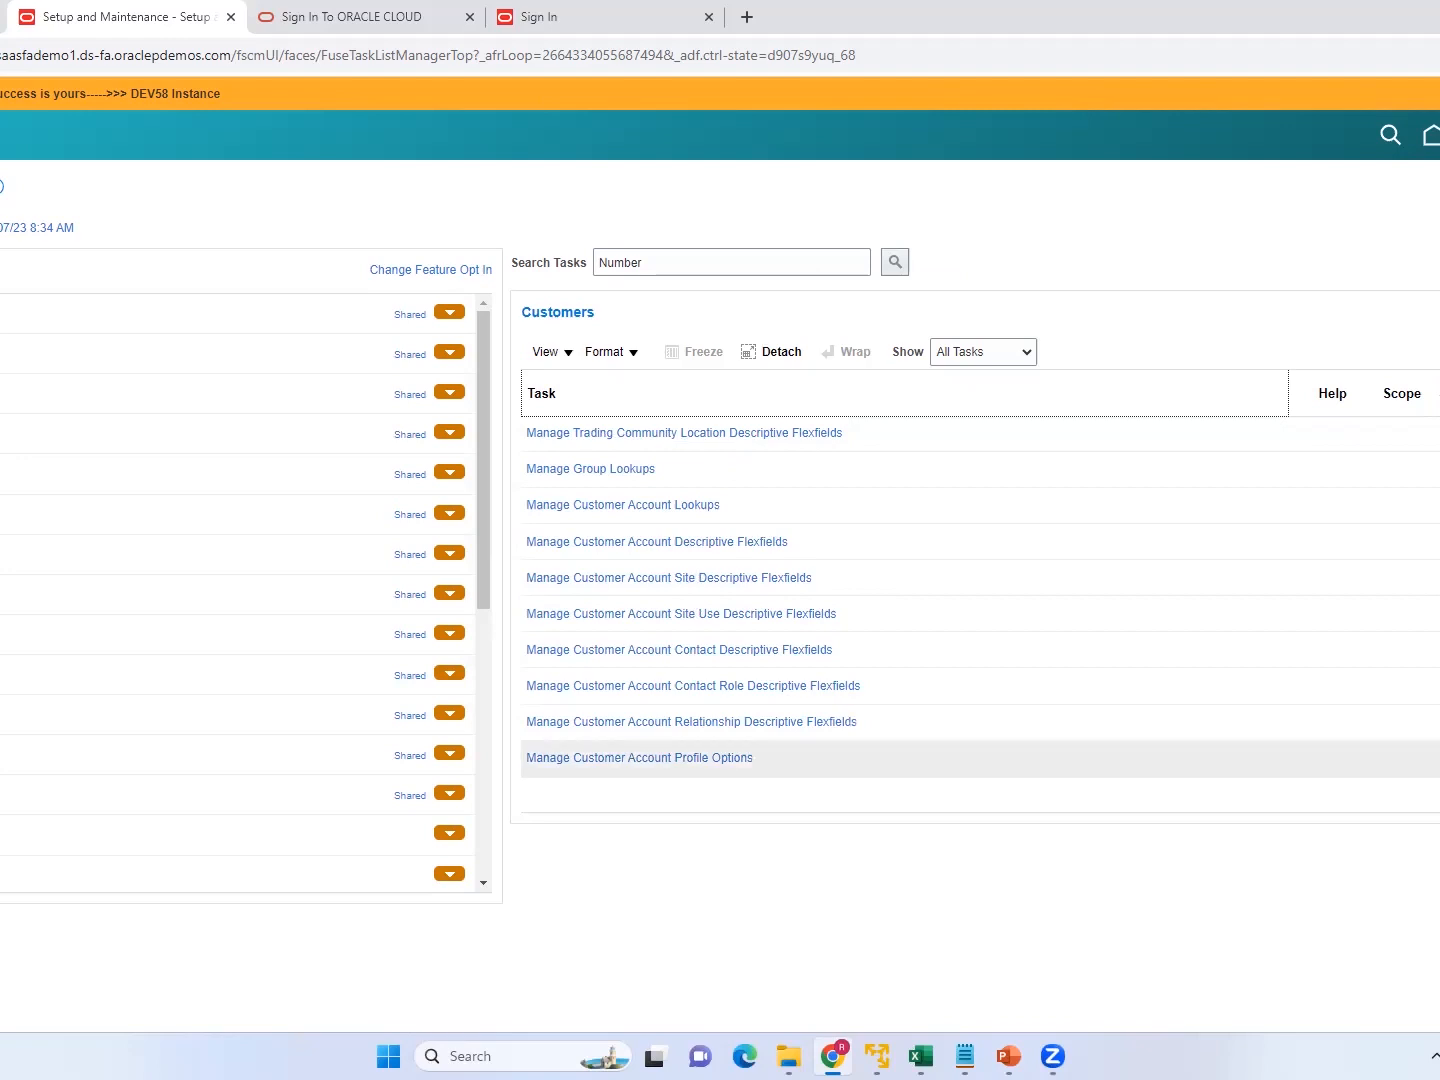
scroll(900, 600, down, 5)
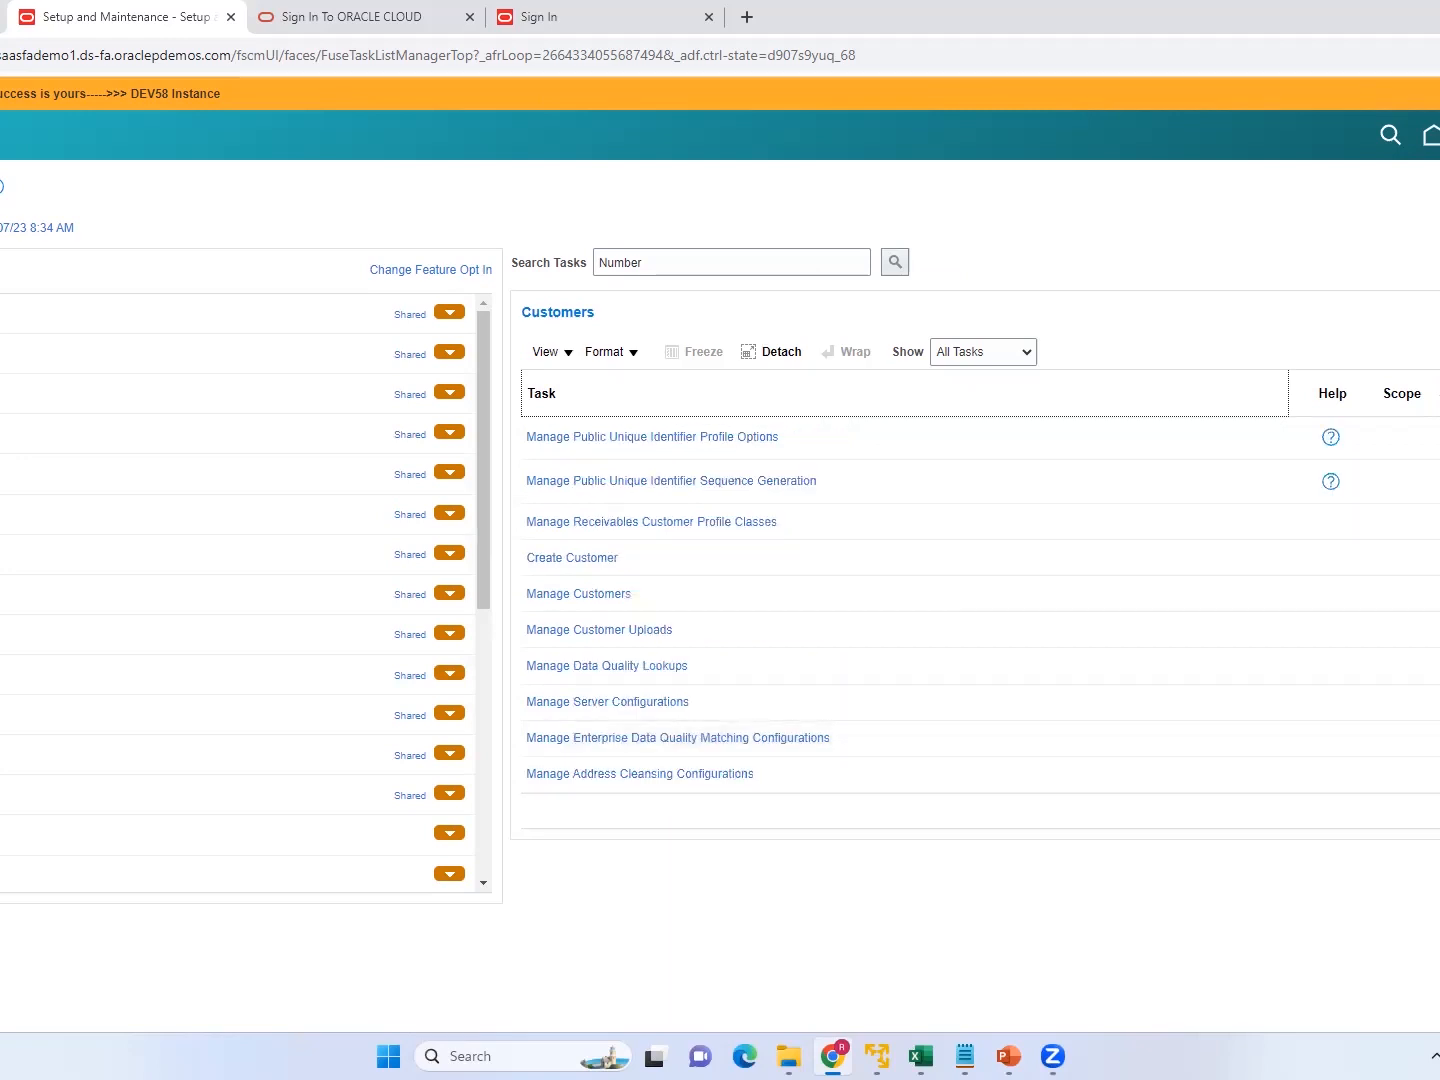
scroll(900, 599, up, 3)
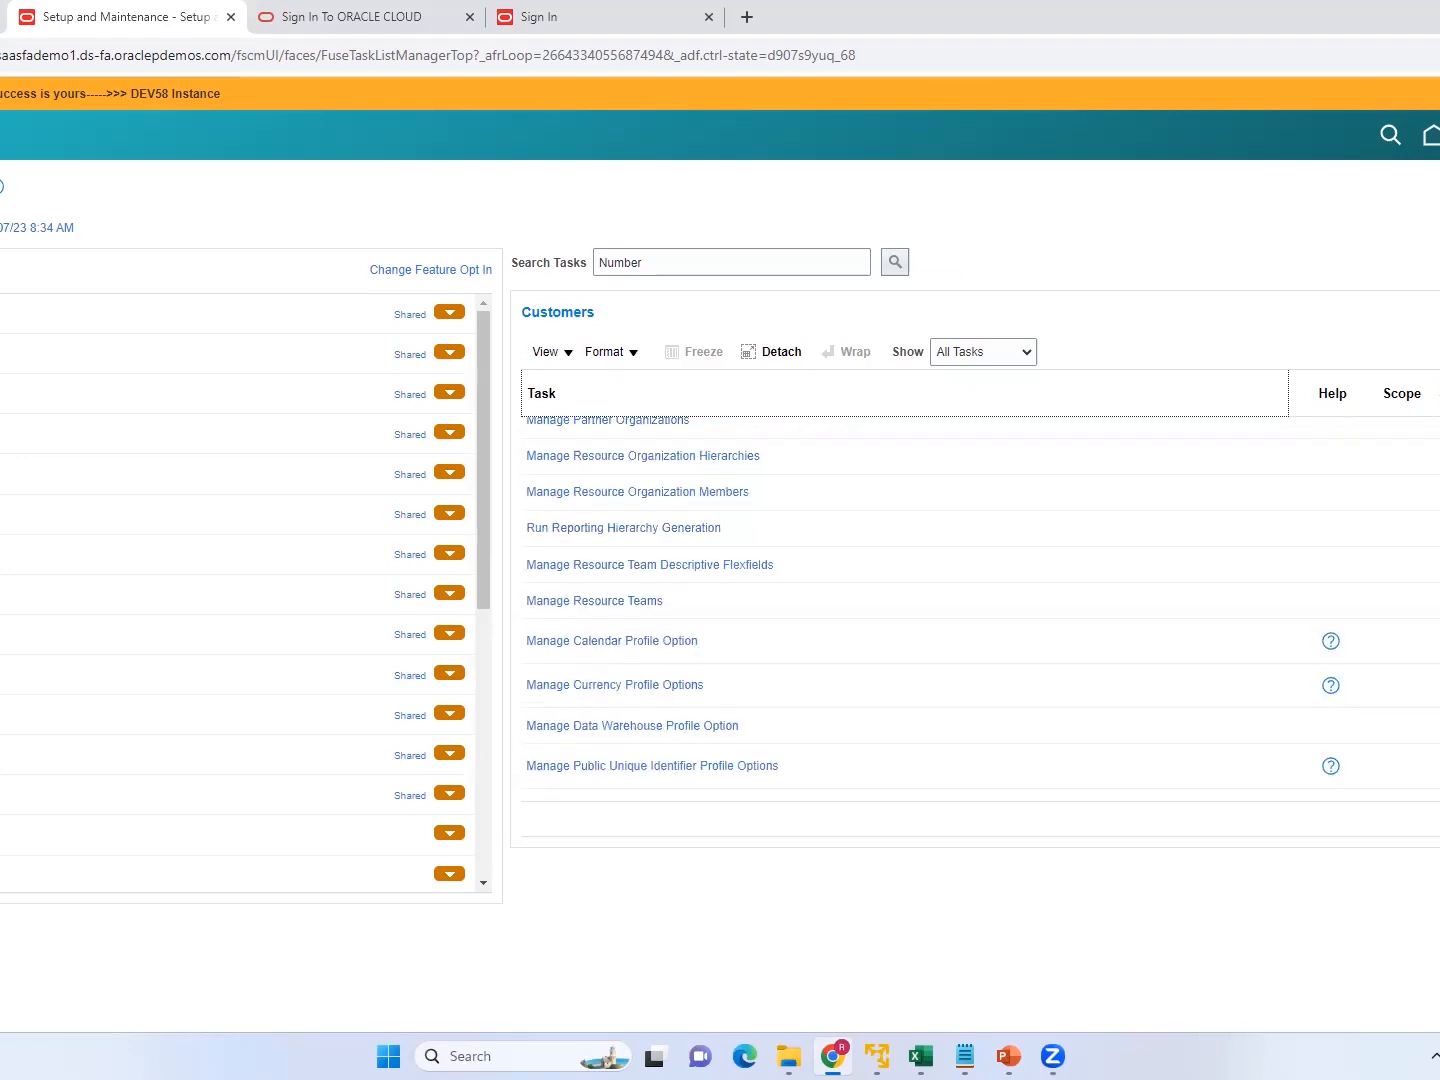
scroll(900, 600, up, 3)
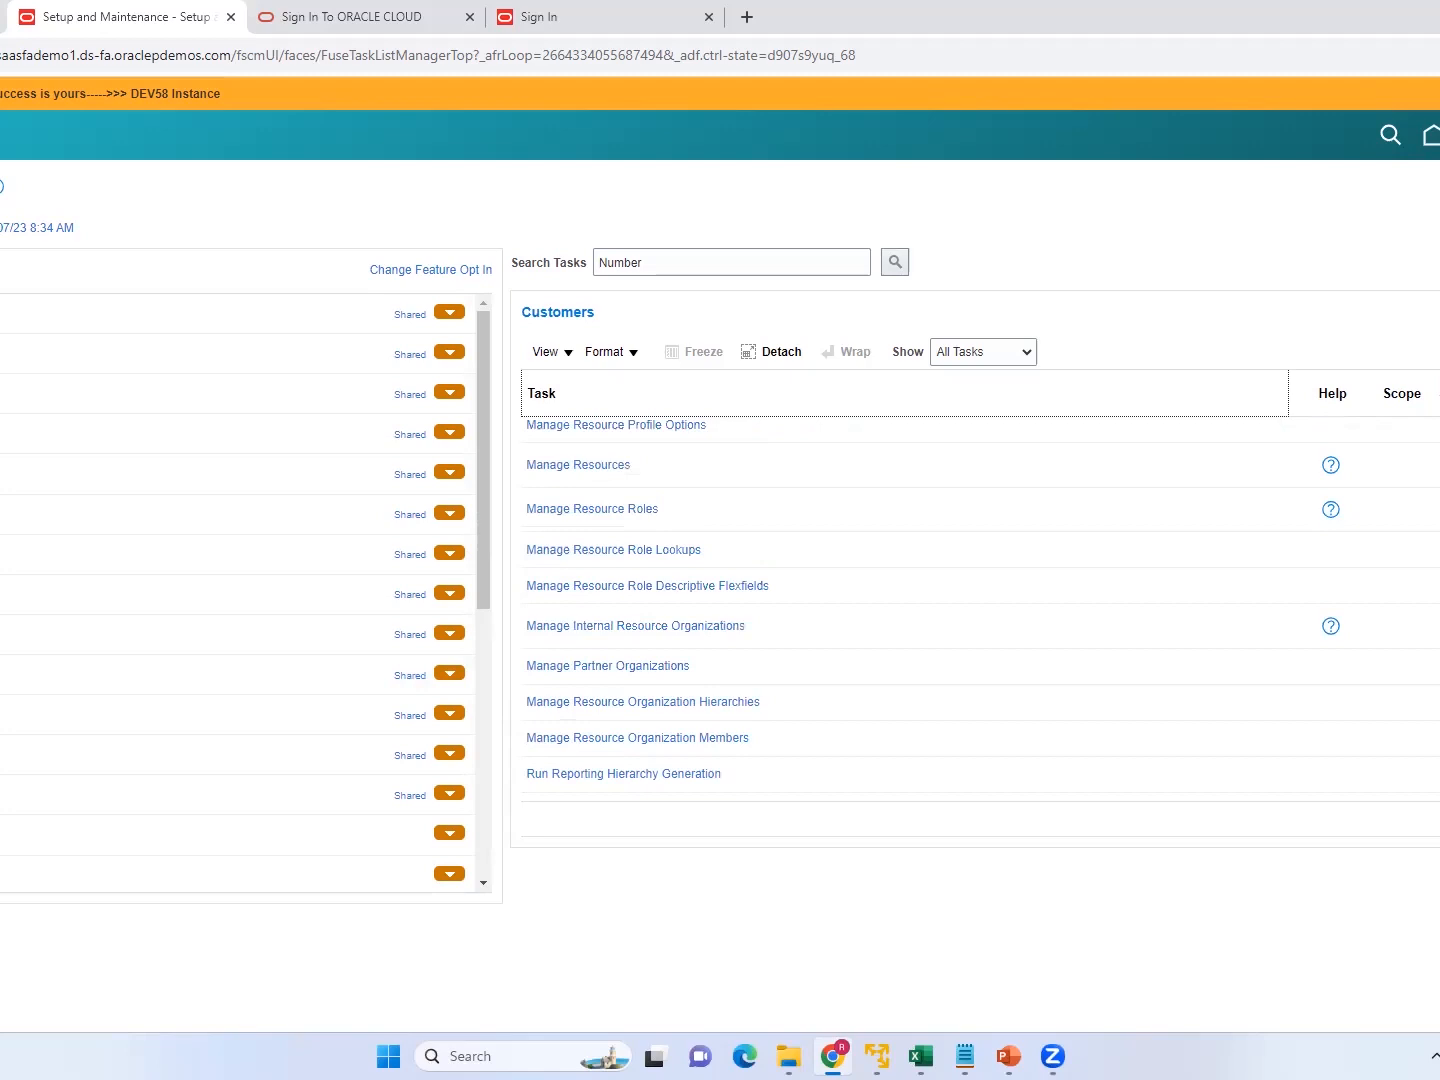
scroll(900, 600, up, 10)
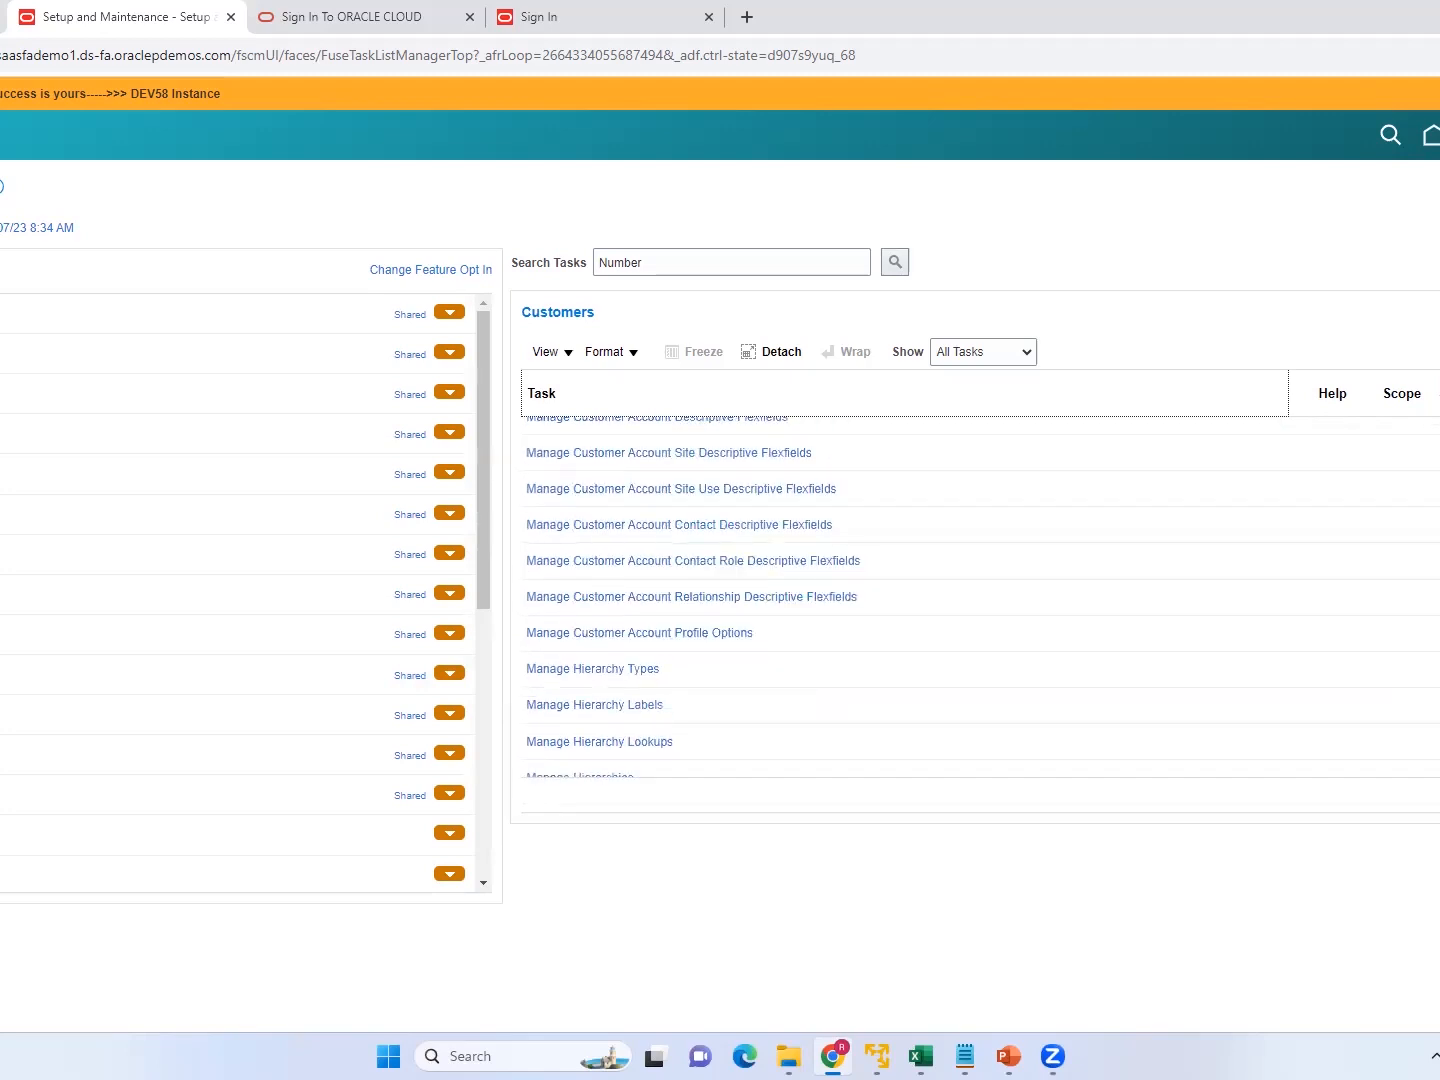
scroll(900, 600, up, 2)
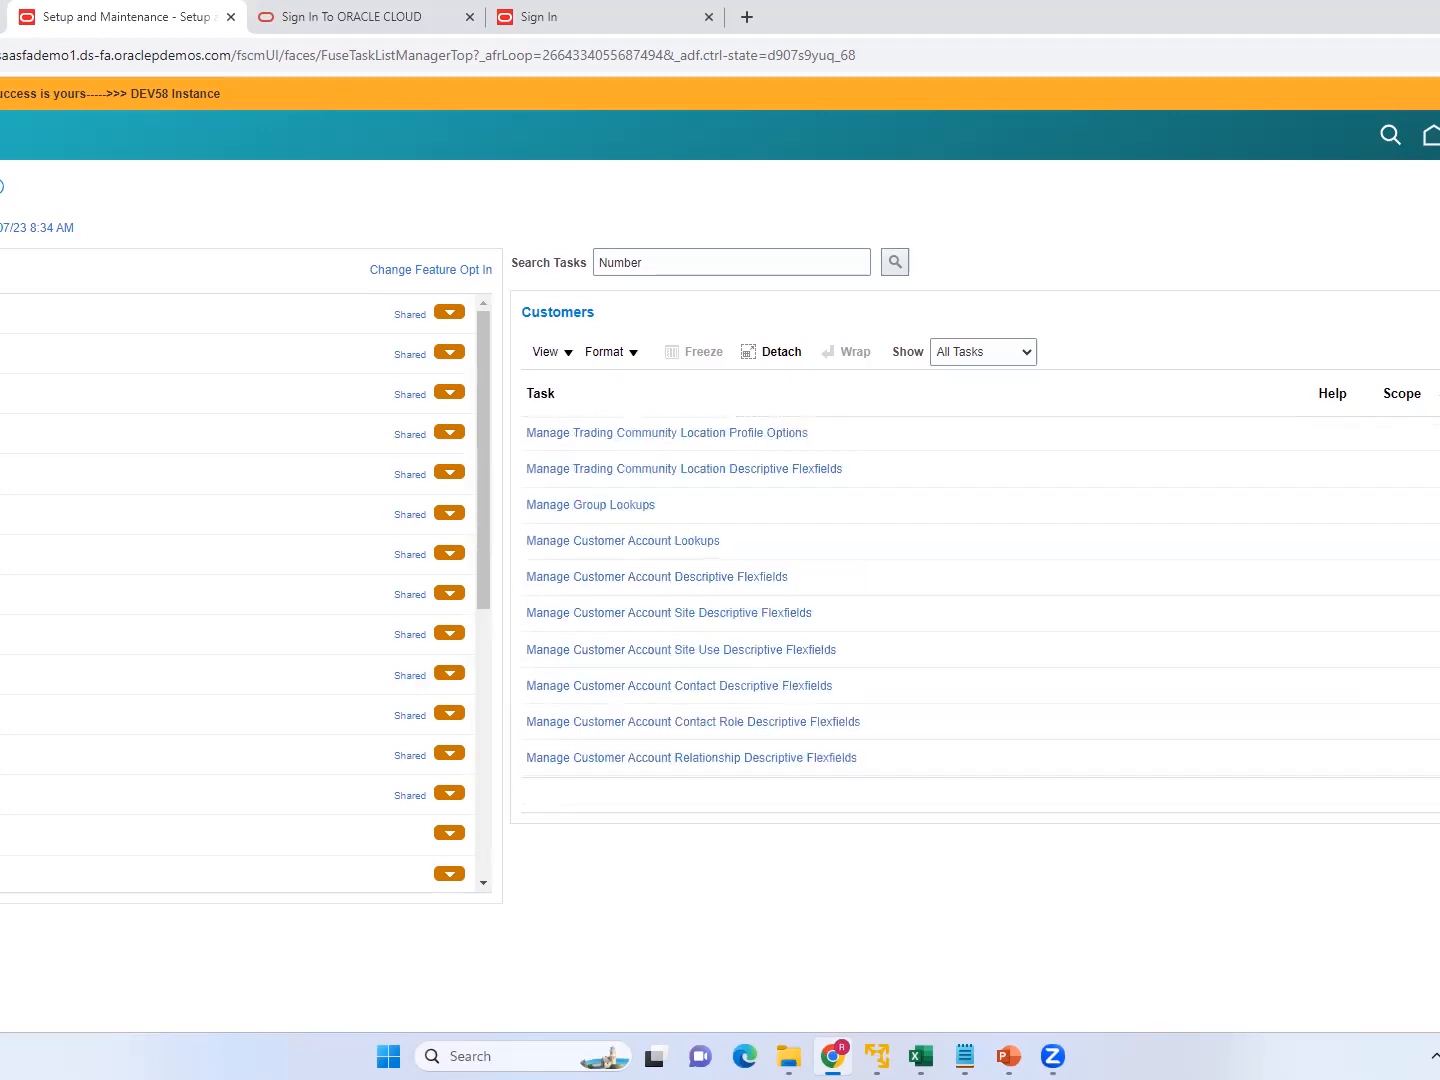
scroll(900, 556, up, 8)
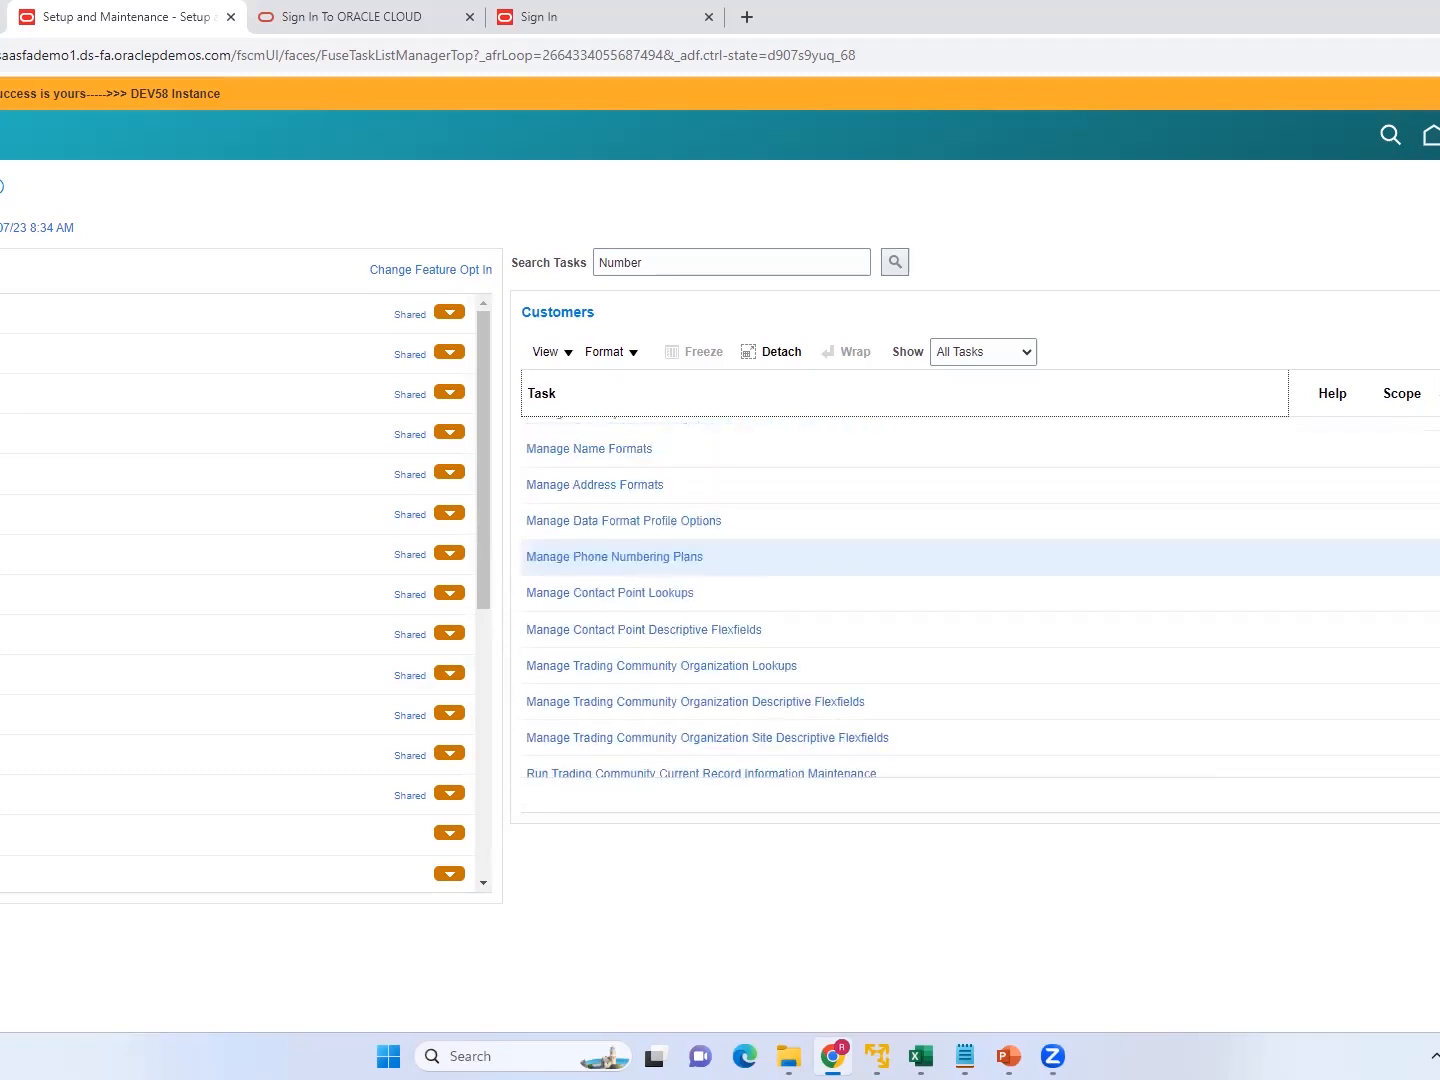
scroll(900, 599, up, 3)
scroll(900, 620, up, 4)
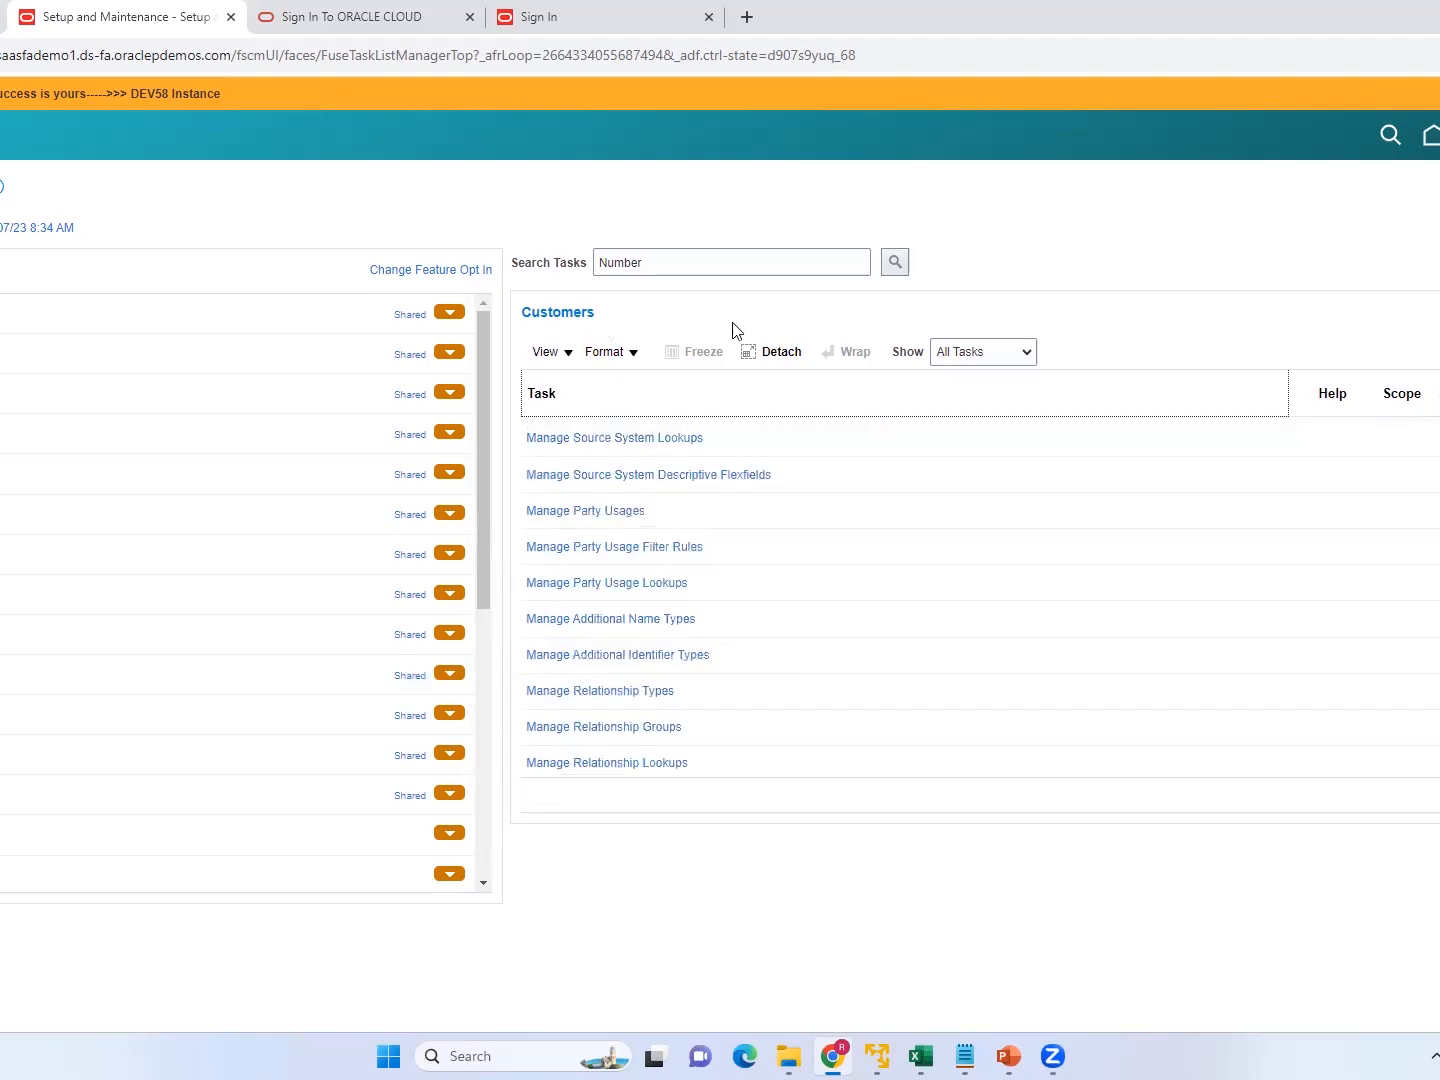
Repeat the setup task search for "Specify", check the listed tasks and their functional areas, and dismiss the results.
click(676, 268)
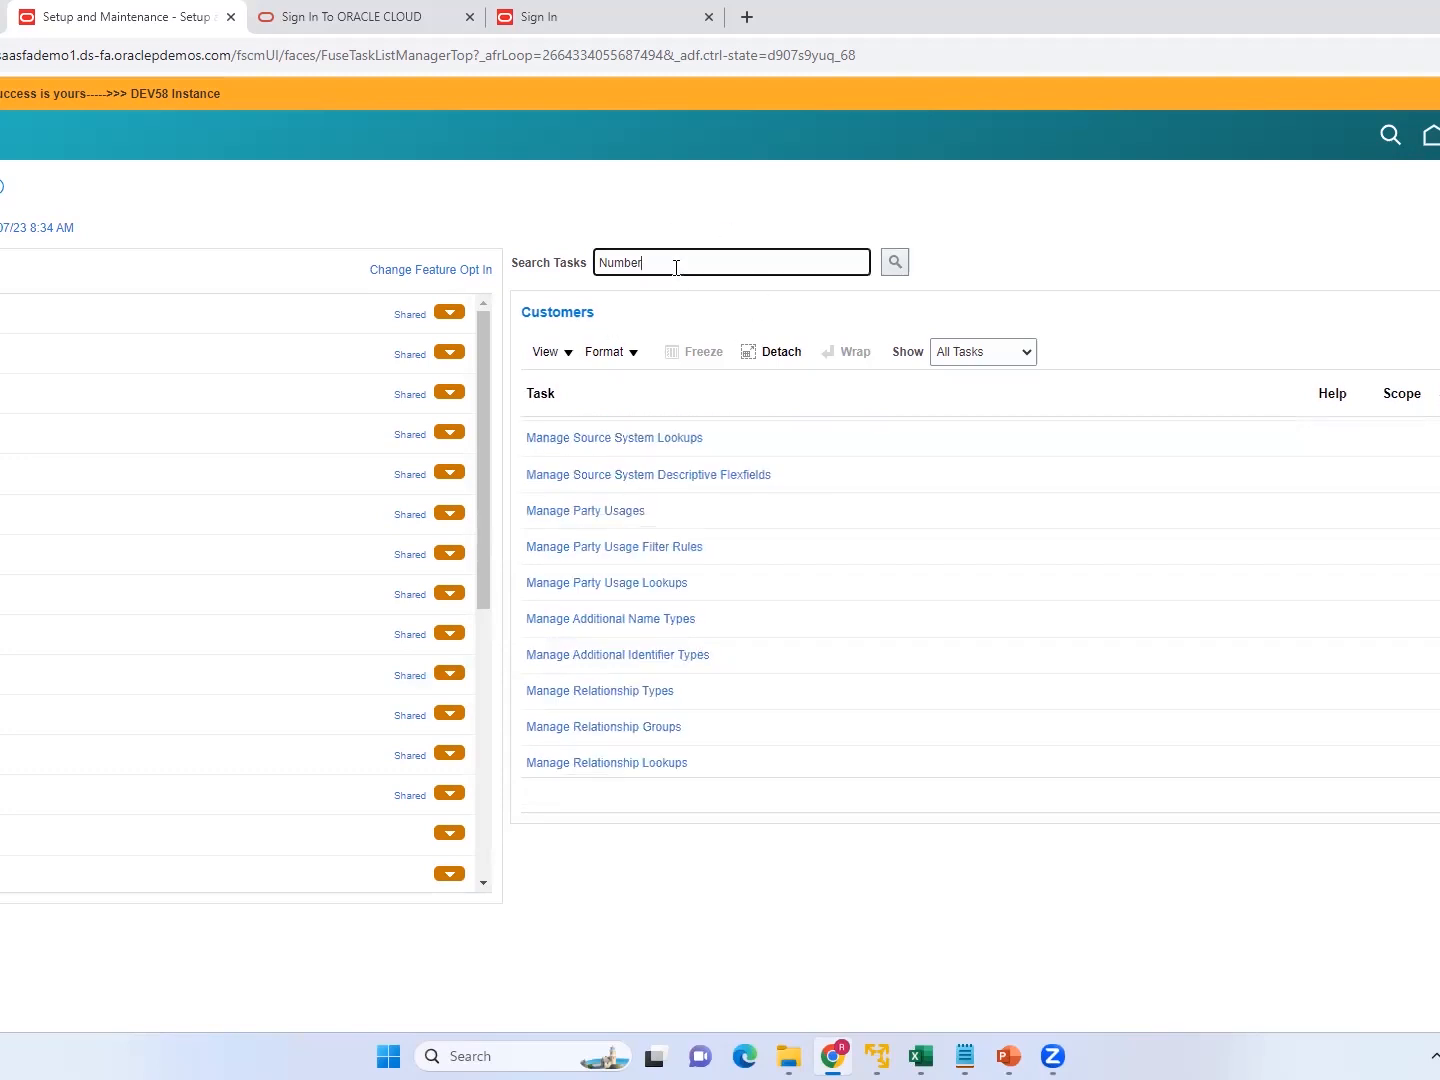
key(BackSpace)
key(BackSpace)
key(BackSpace)
key(BackSpace)
key(BackSpace)
key(BackSpace)
text(Specify)
click(896, 265)
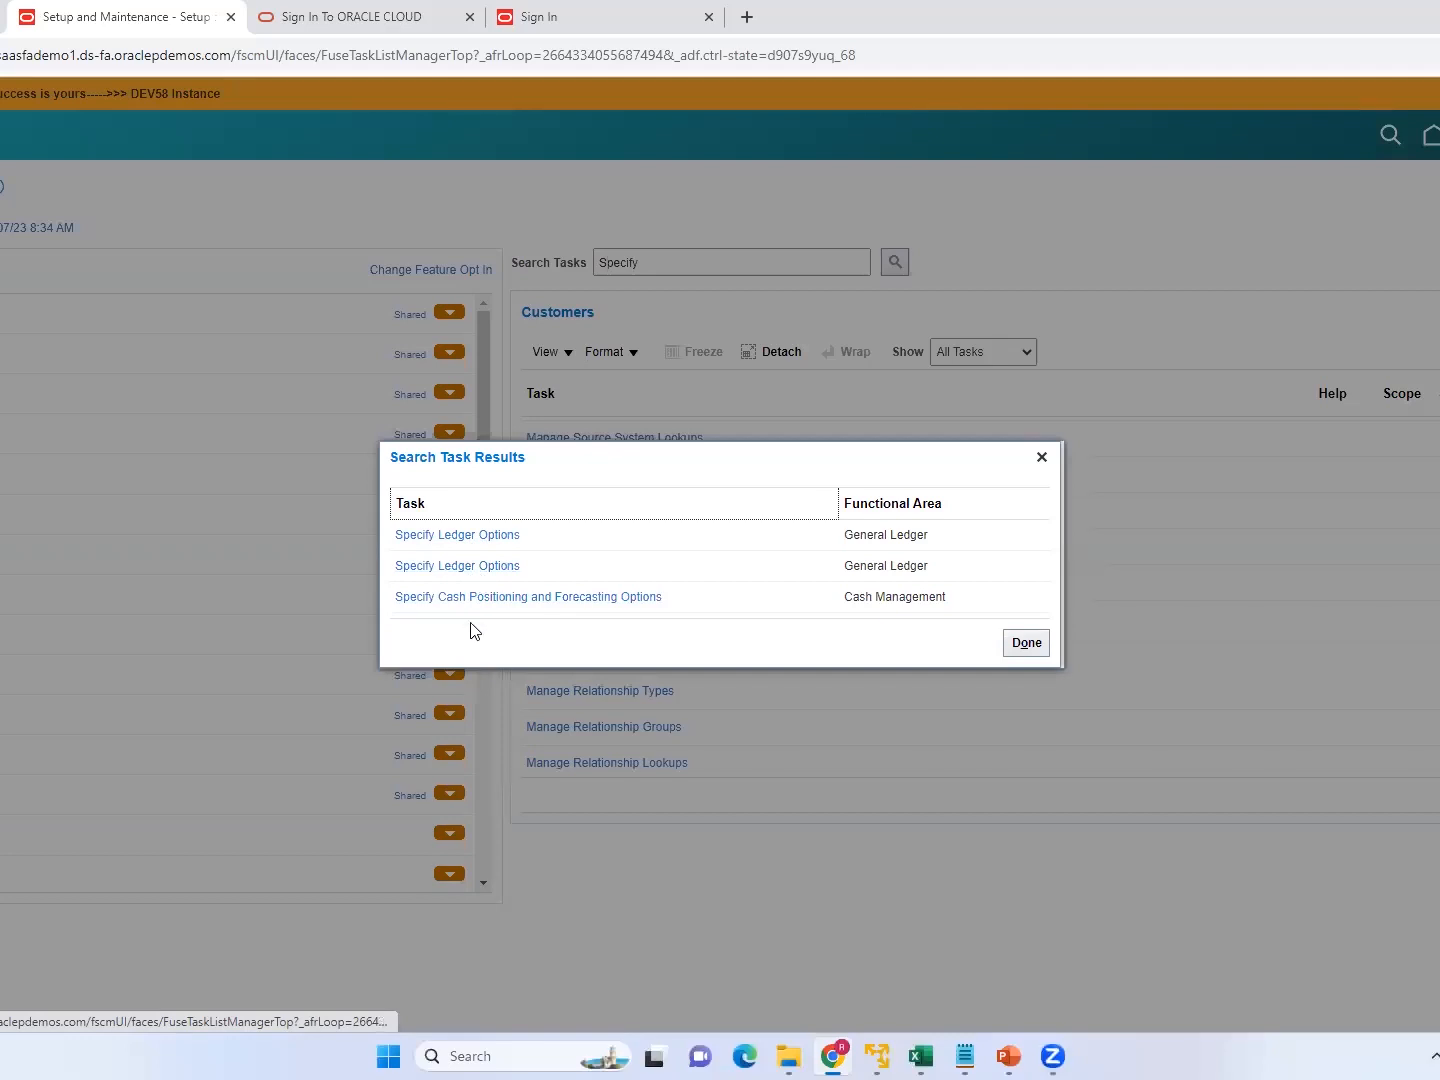
click(1041, 458)
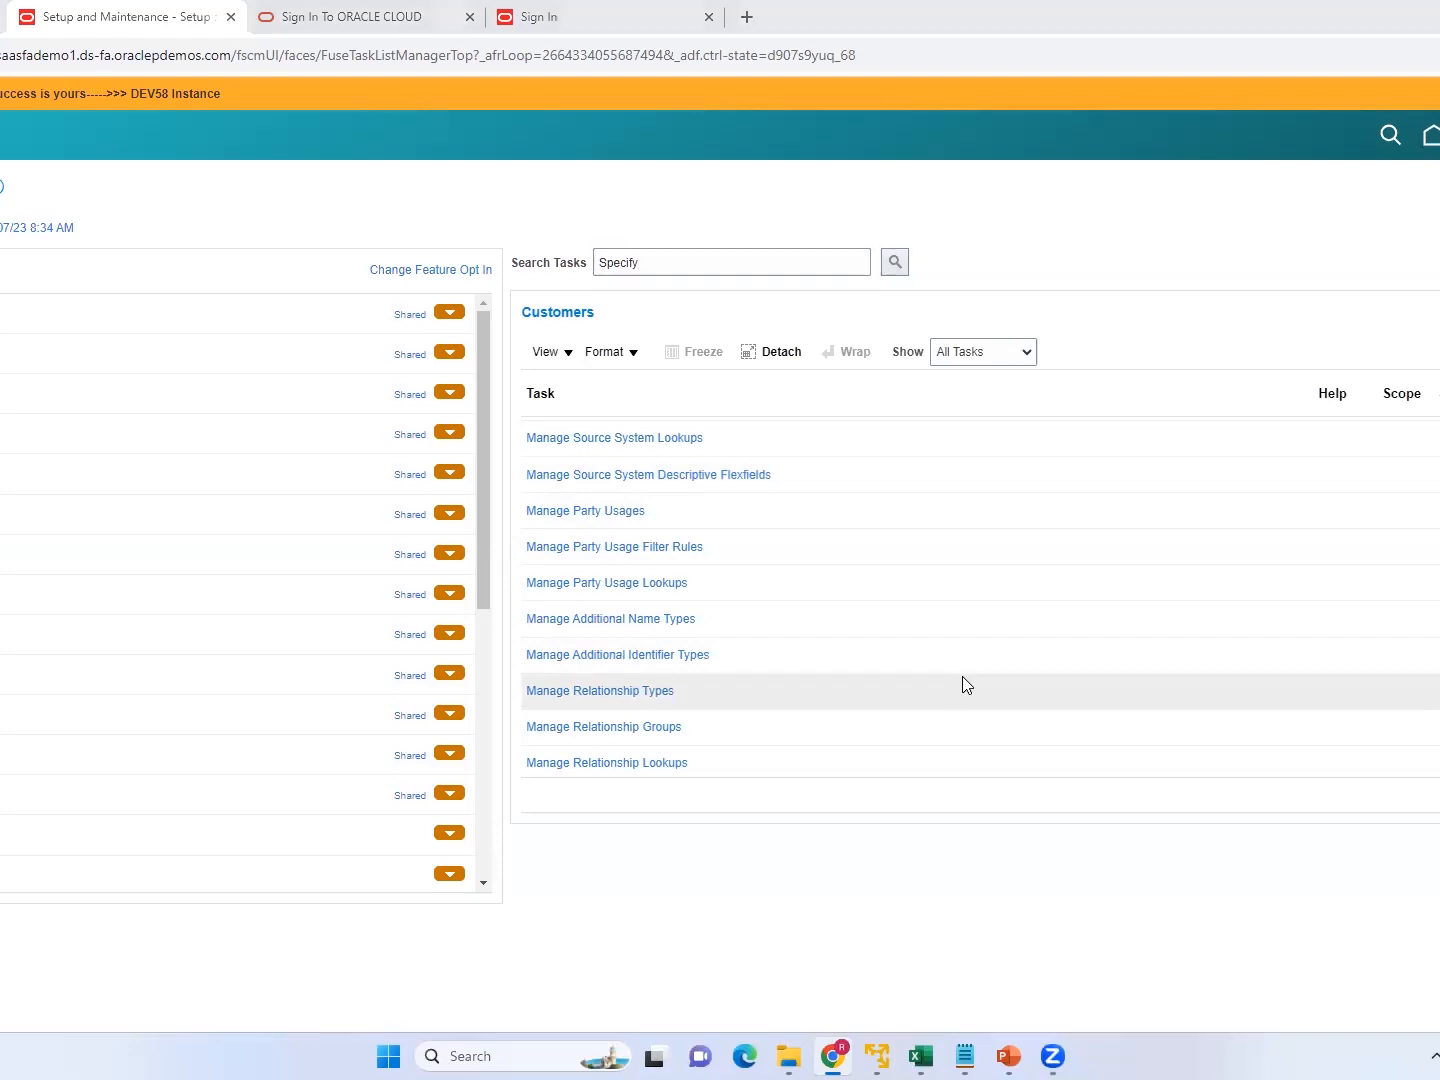
key(alt+Tab)
key(alt+Tab)
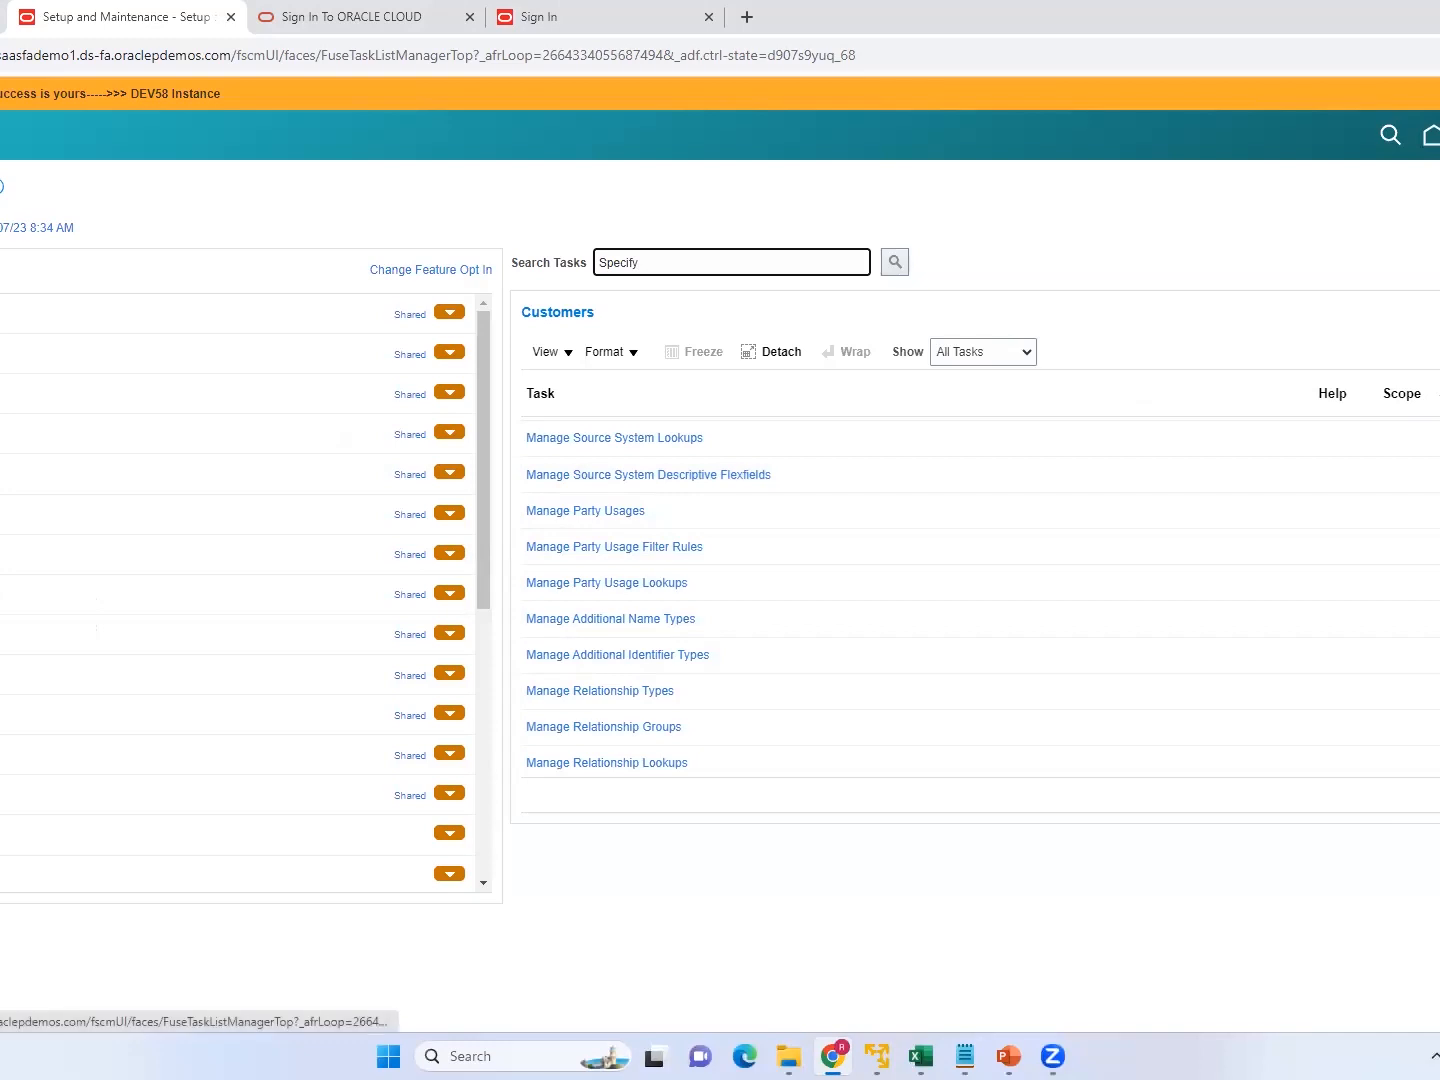
Go to the Suppliers work area under Procurement and open the Register Supplier task.
click(2, 594)
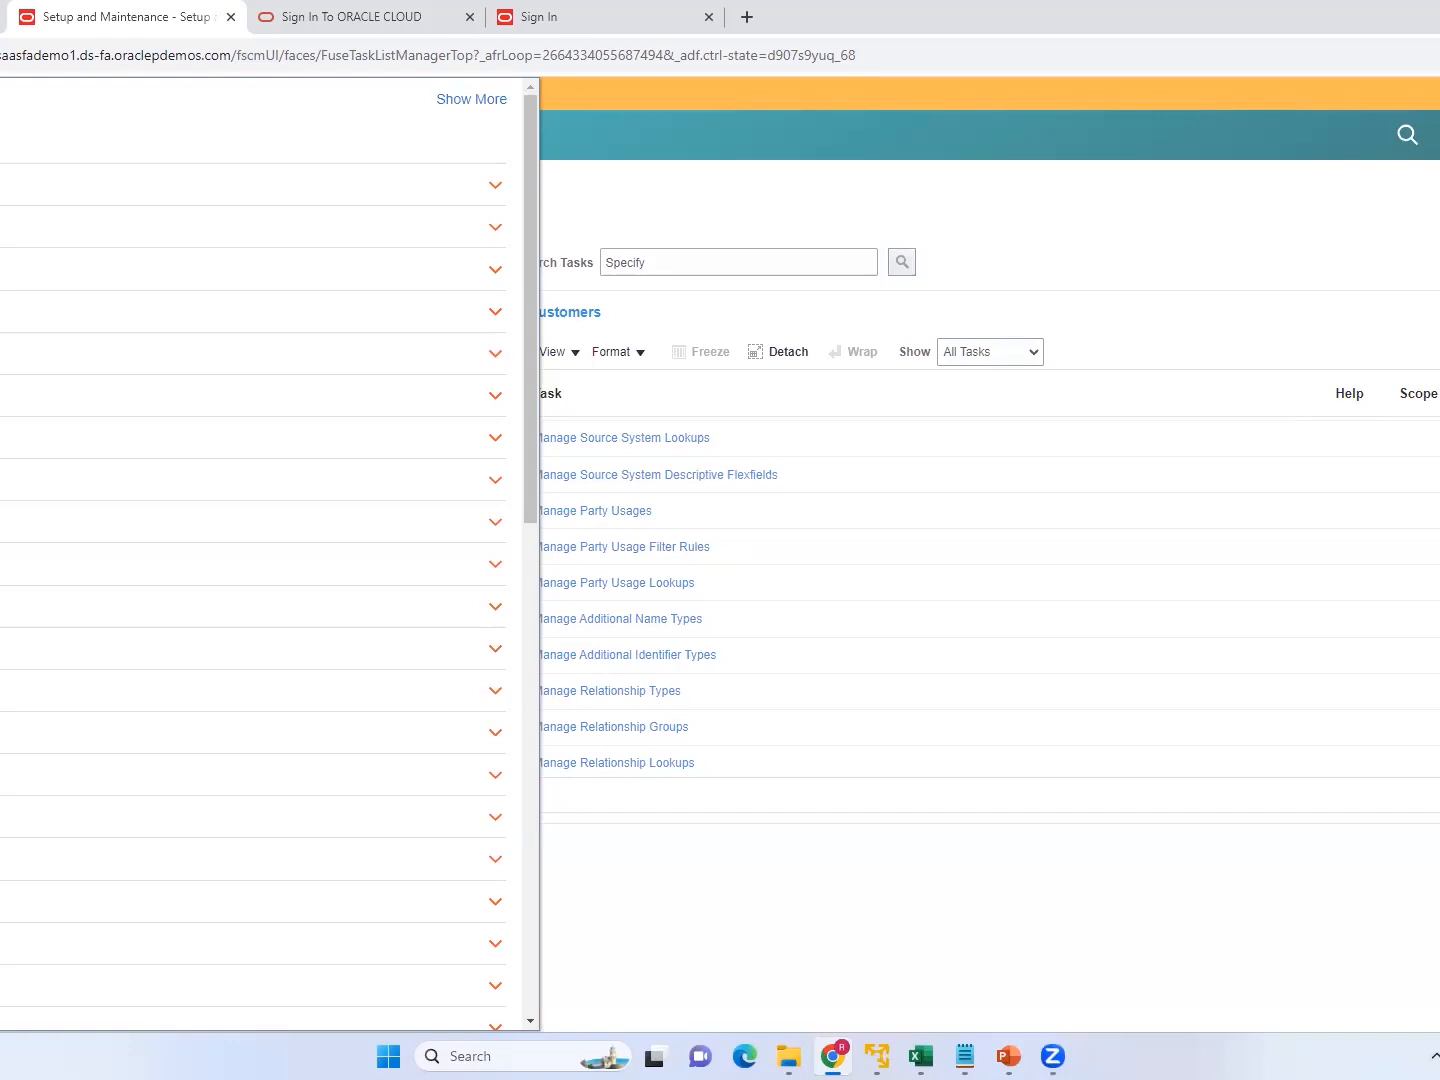
click(4, 353)
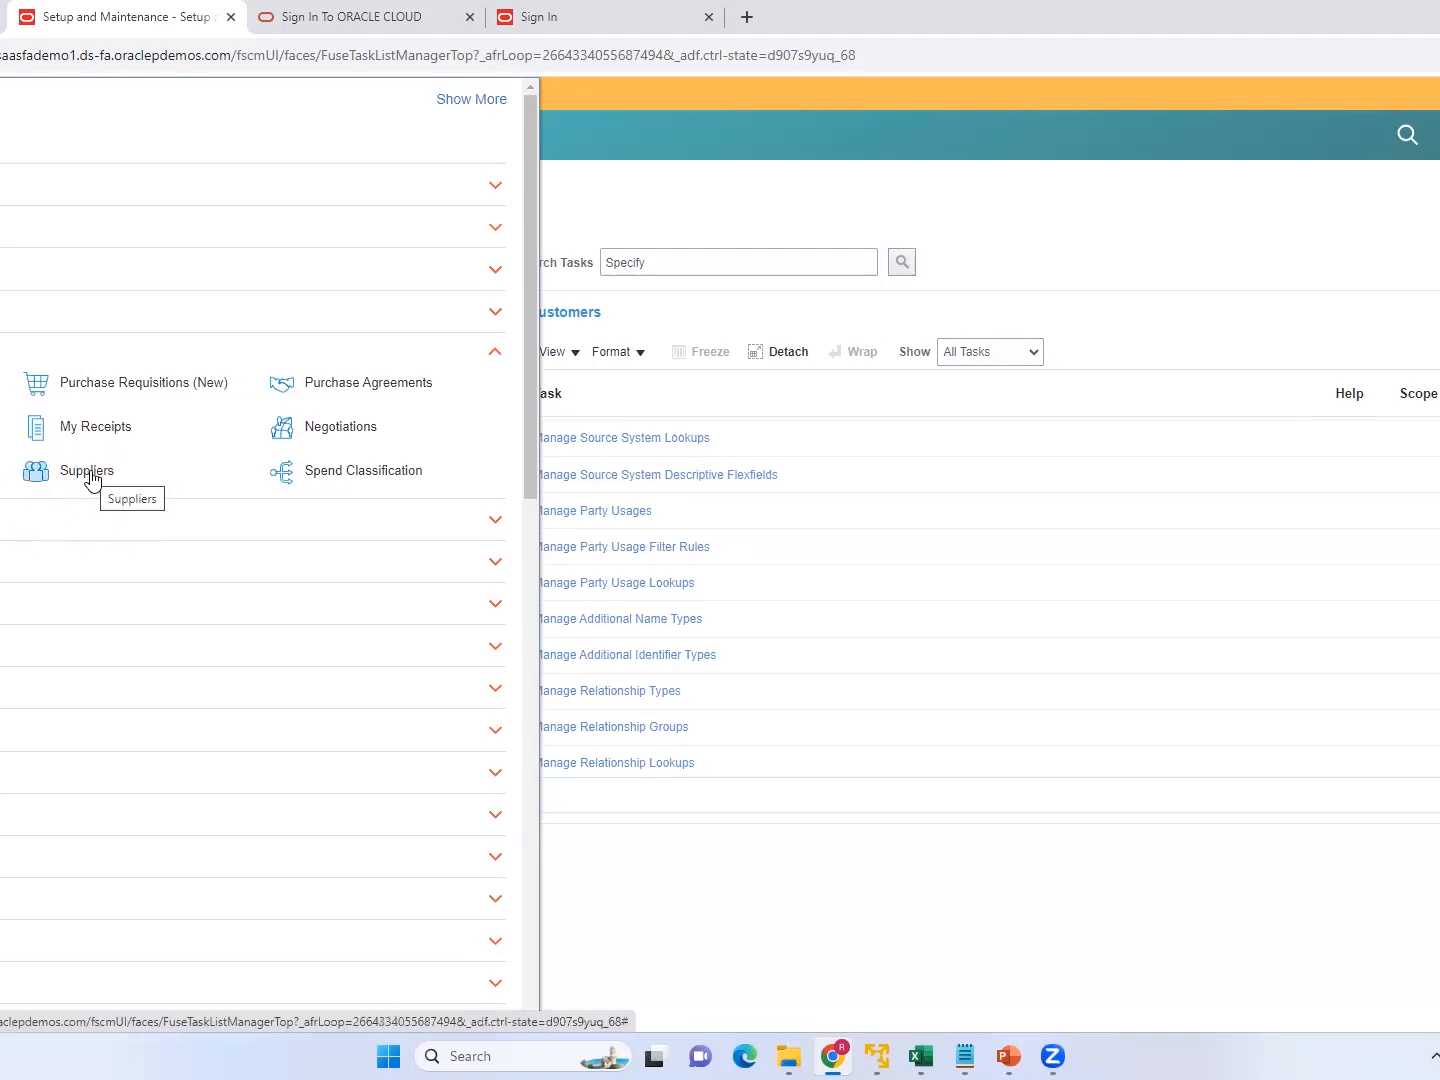
click(92, 475)
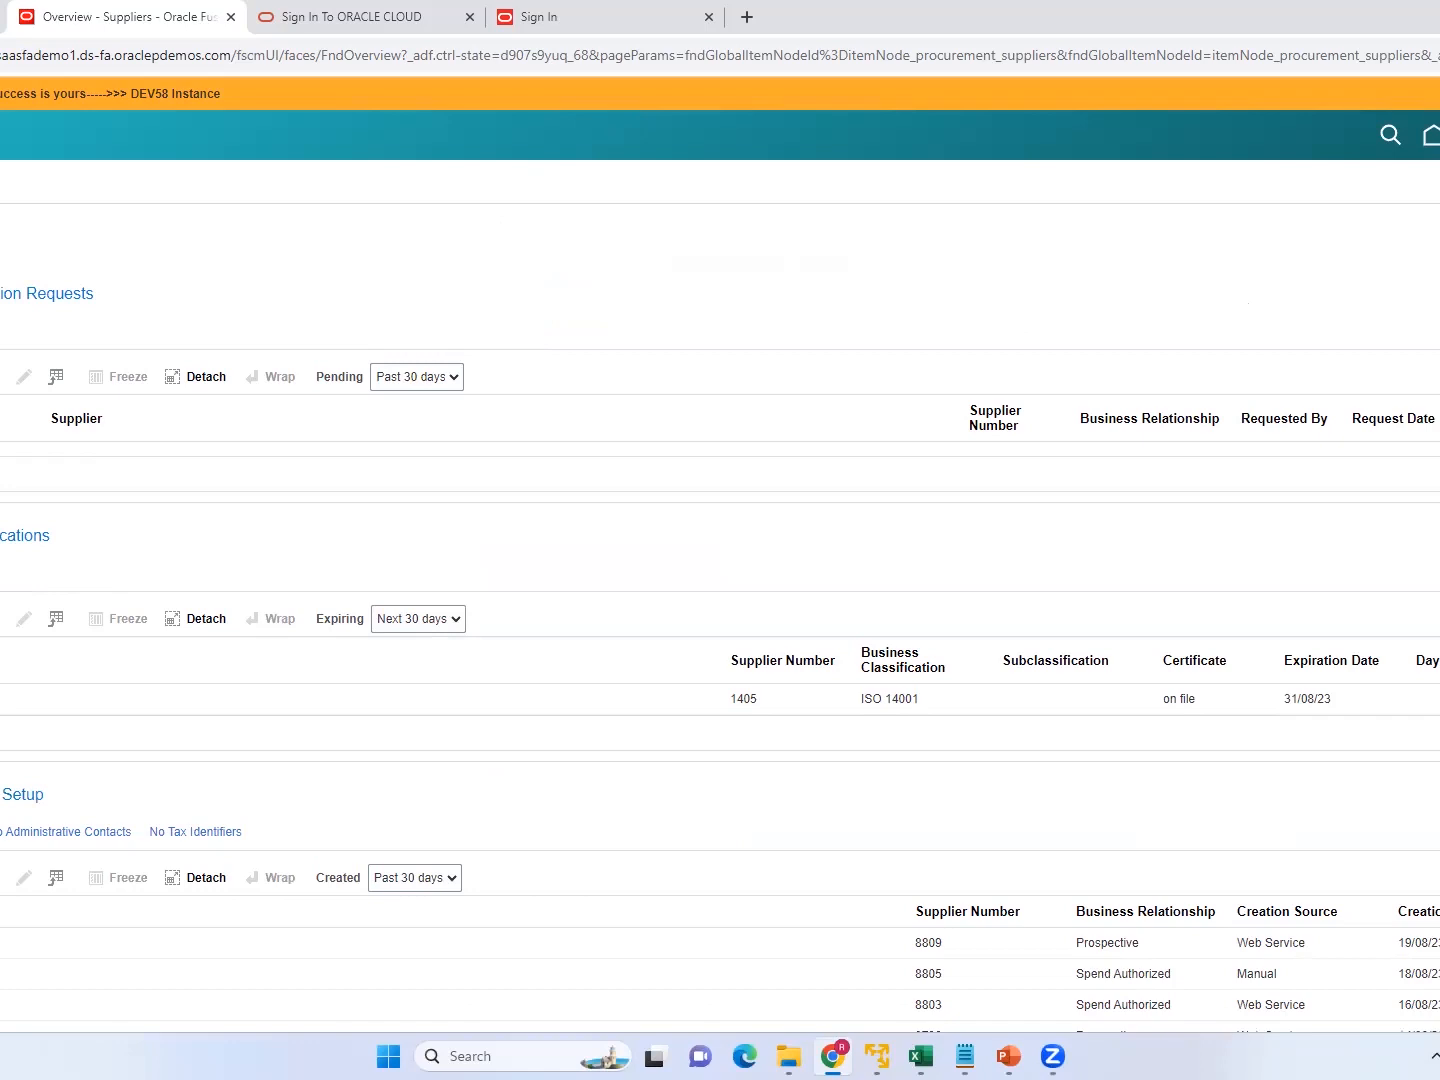
click(1439, 331)
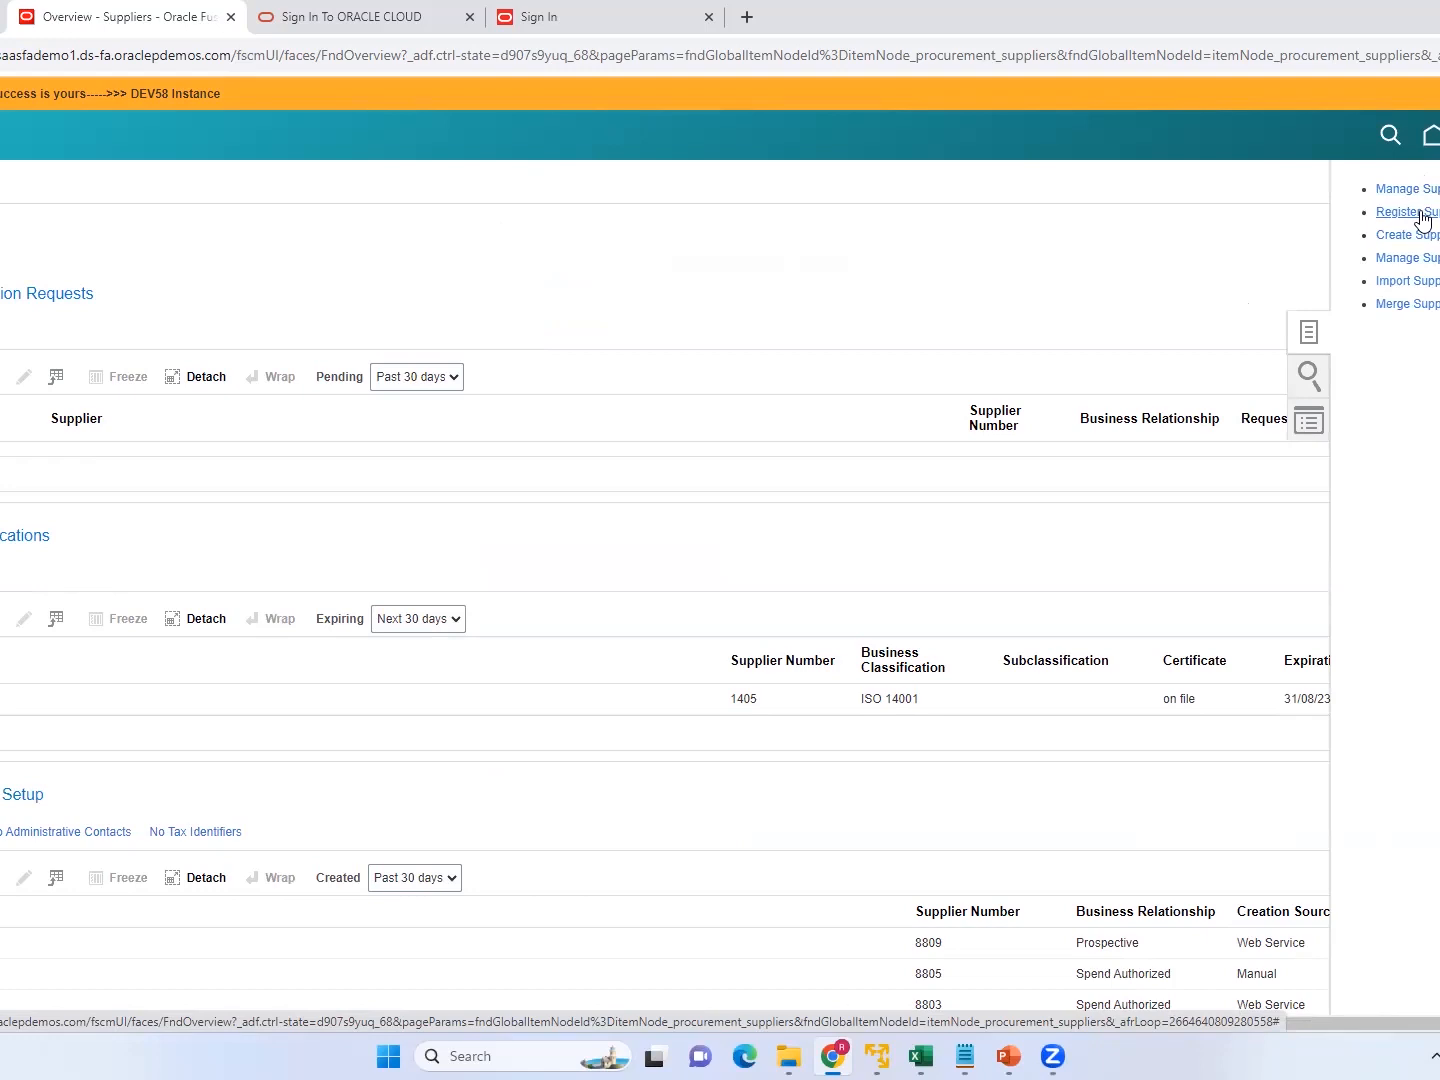
click(1421, 213)
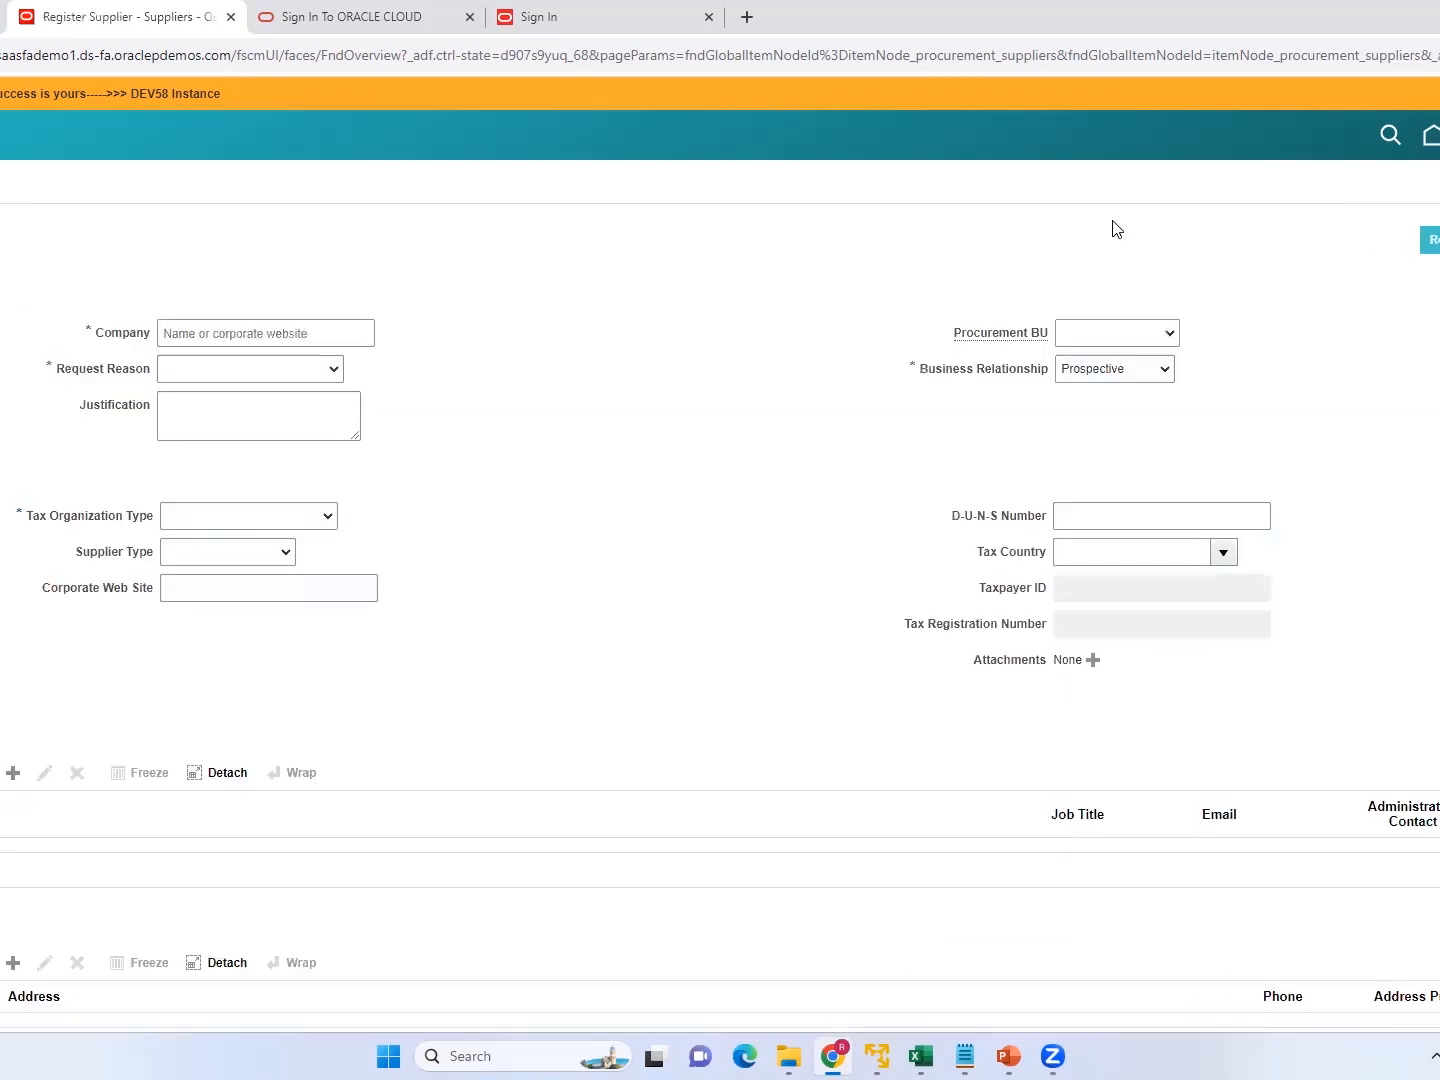
Enter the company name RAL SUPP2 and set the request reason to New Supply Source.
click(222, 340)
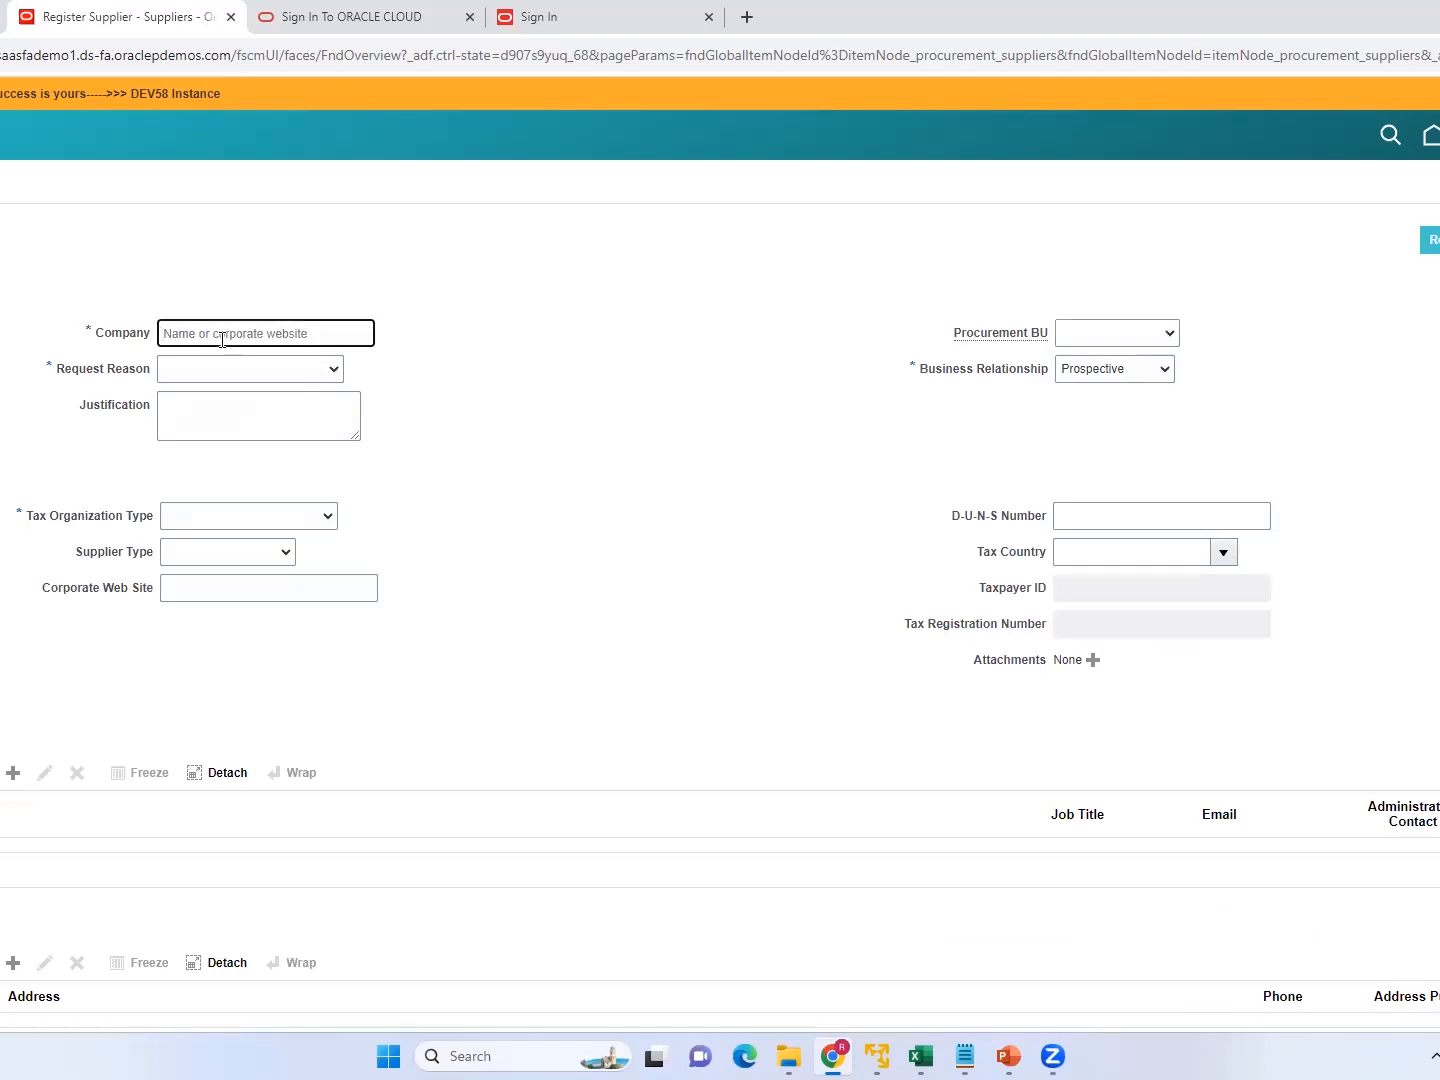
text(RAL SUPP)
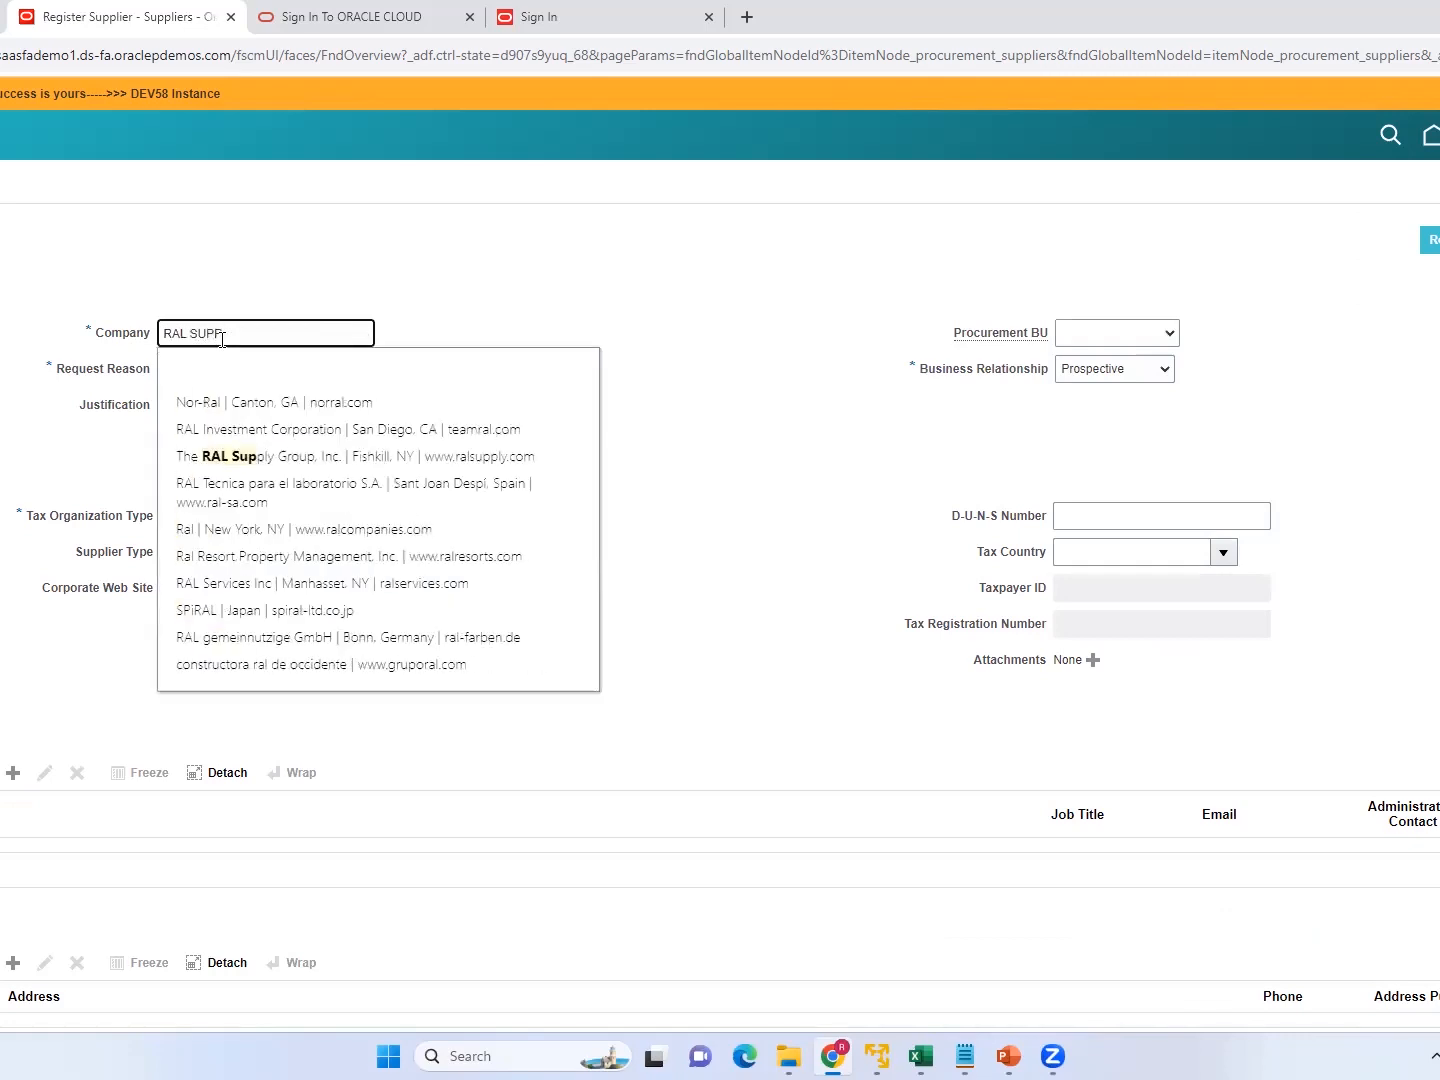
text(2)
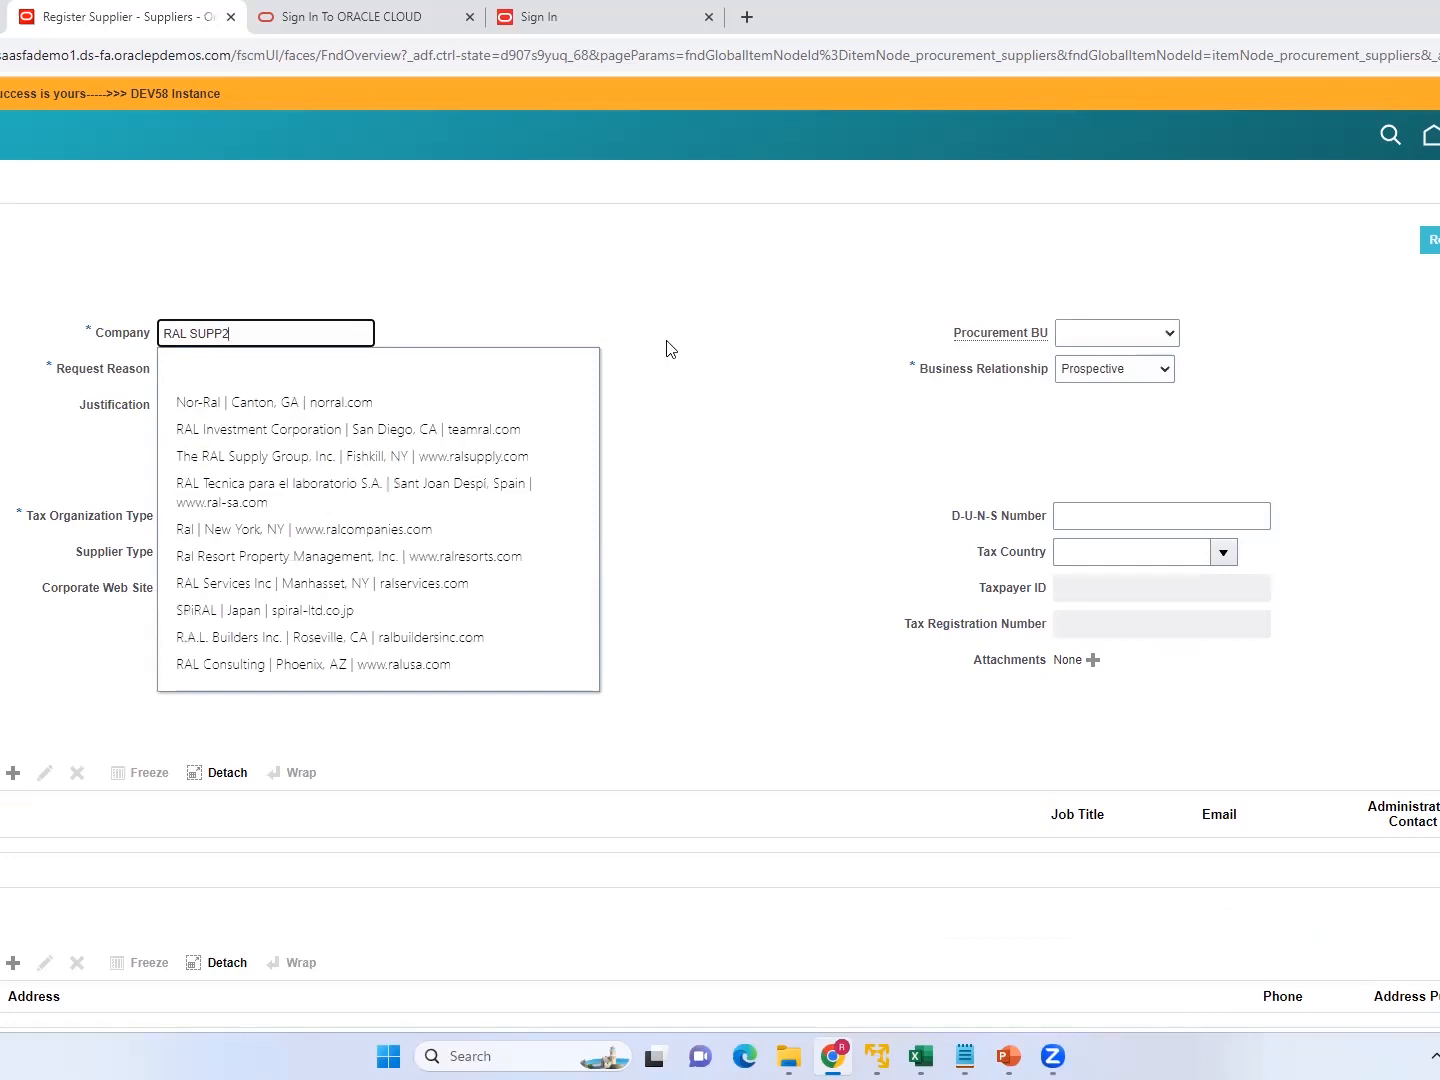
key(Tab)
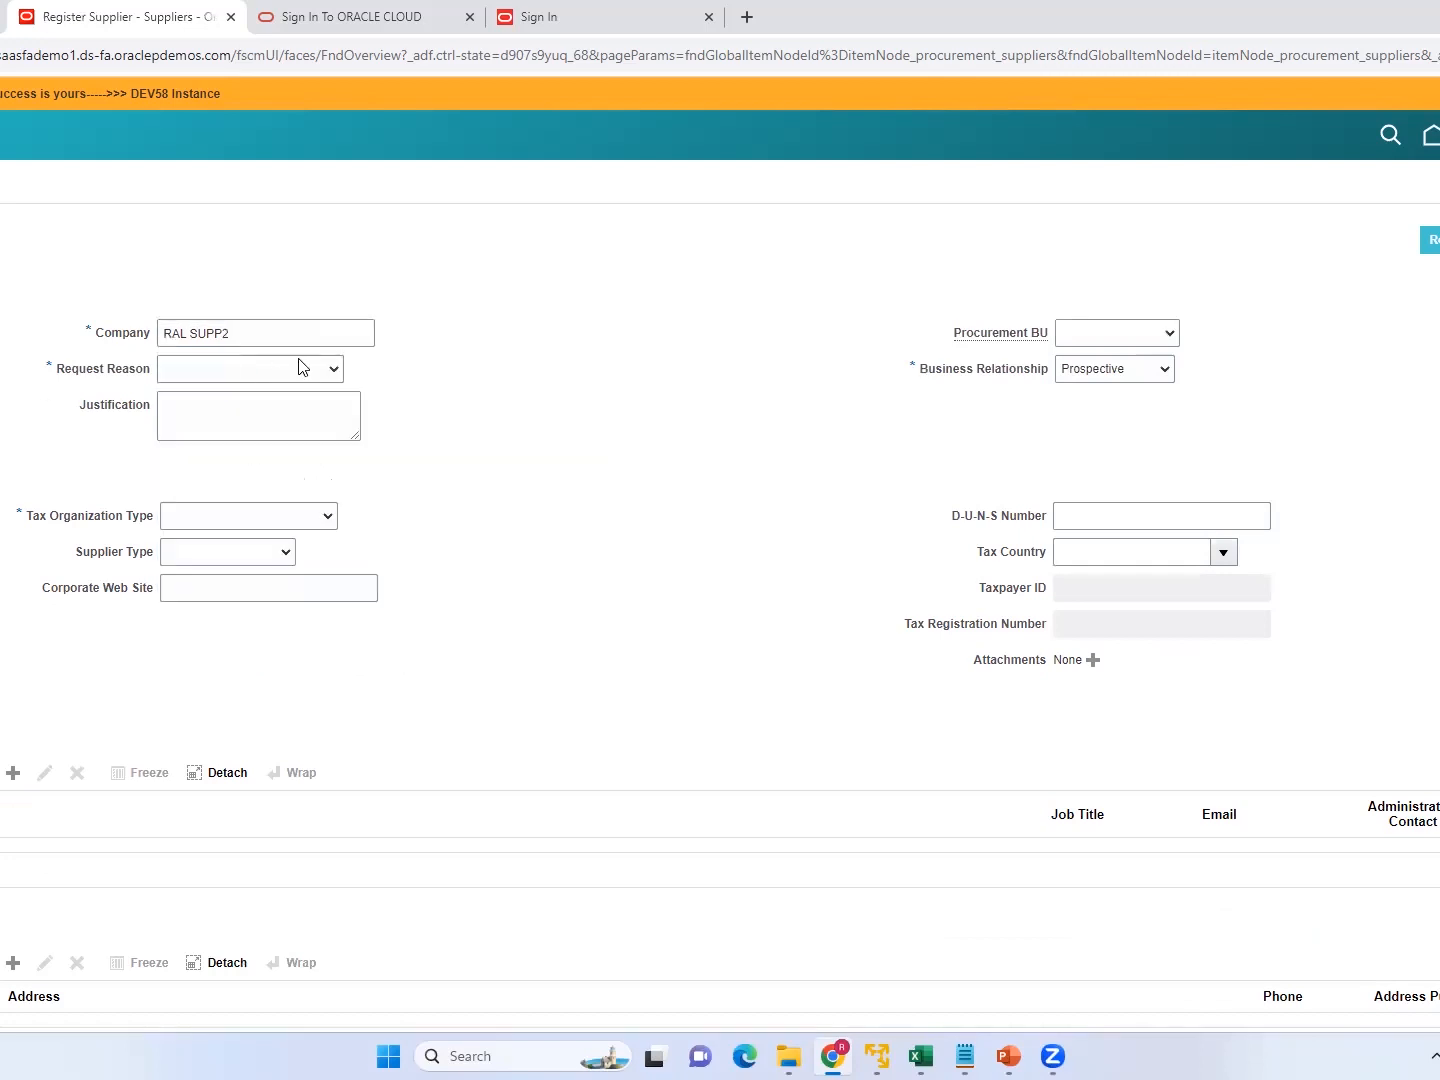
click(334, 370)
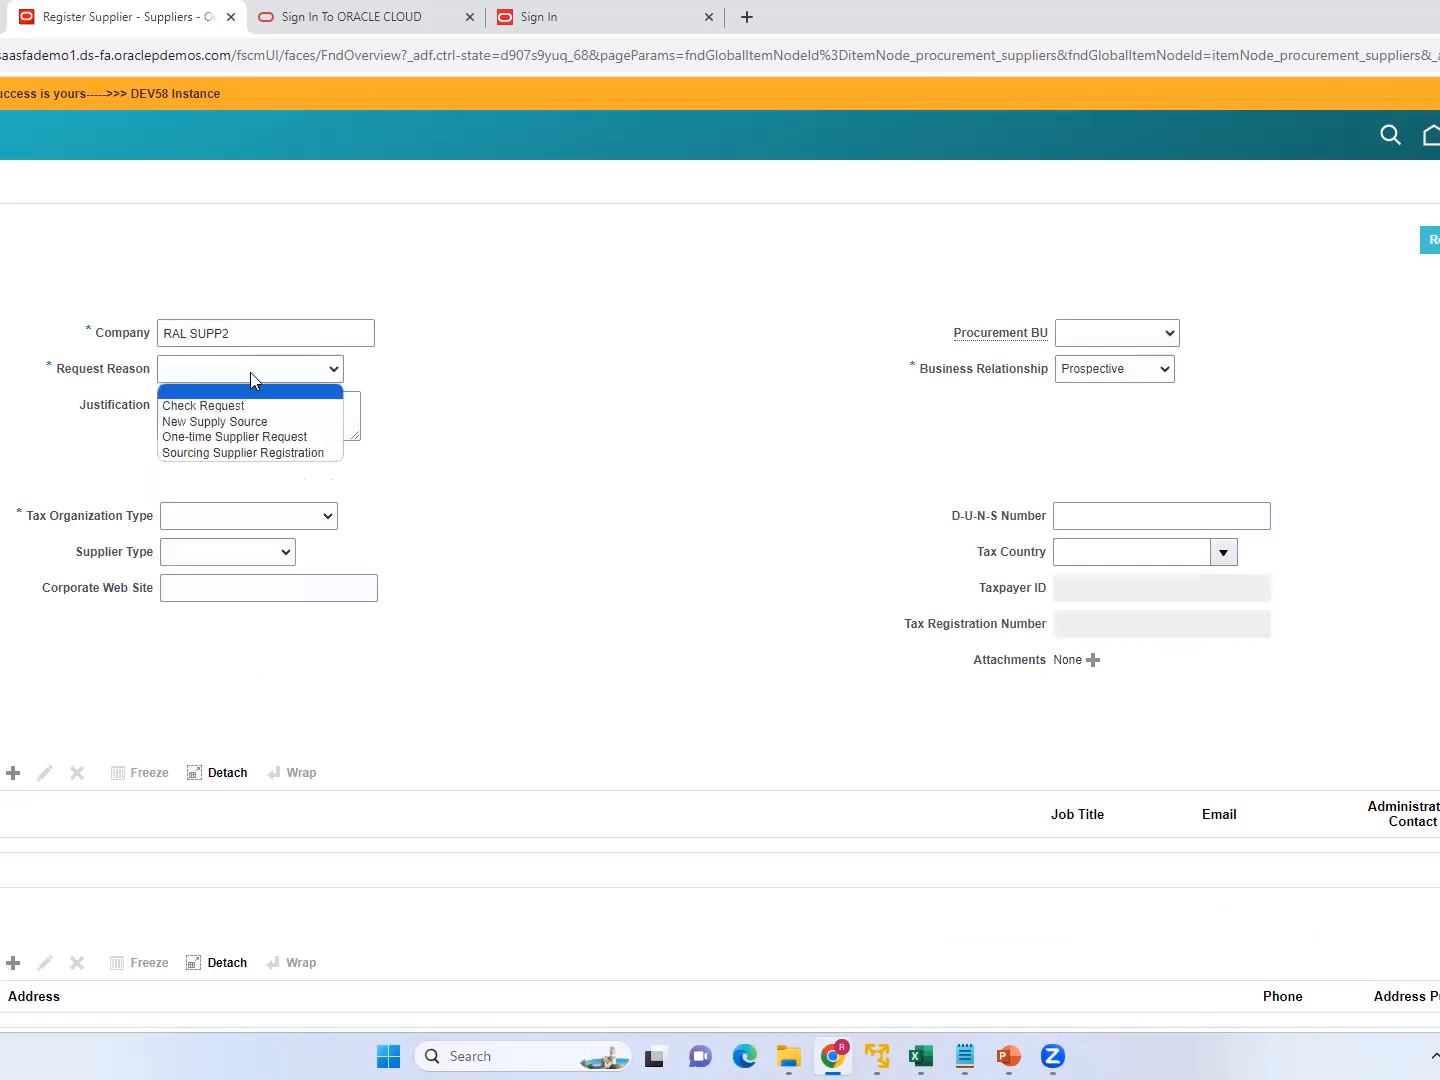
click(236, 423)
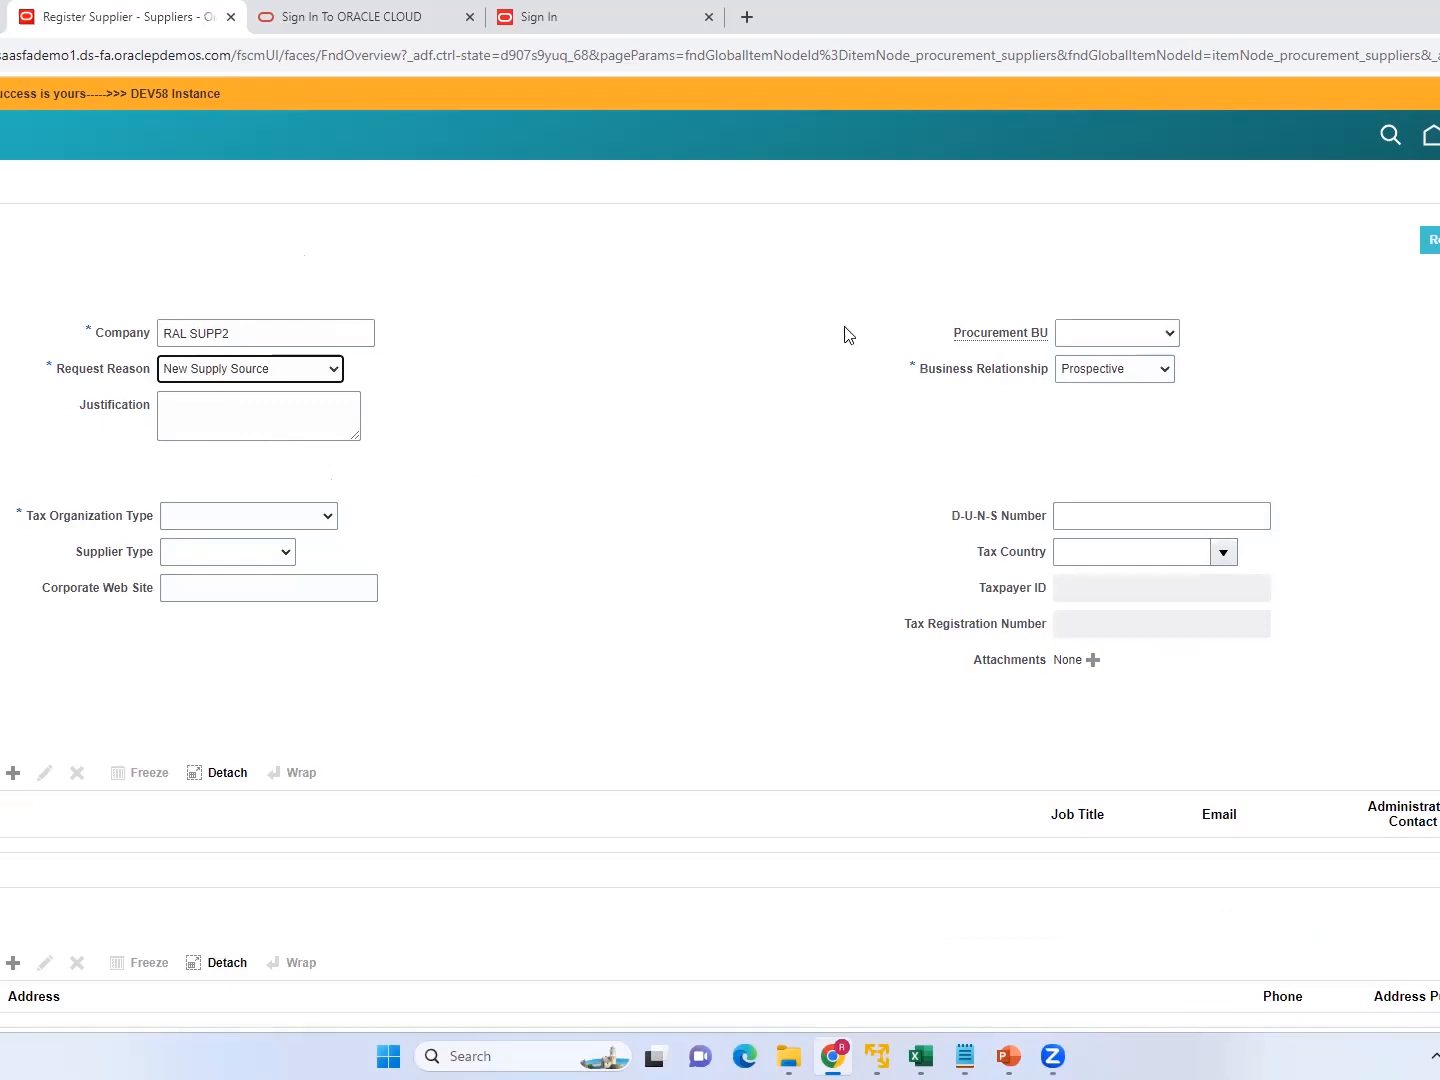
Set the business relationship to Spend Authorized, accepting the data loss, and the tax organization type to Corporation.
click(1165, 373)
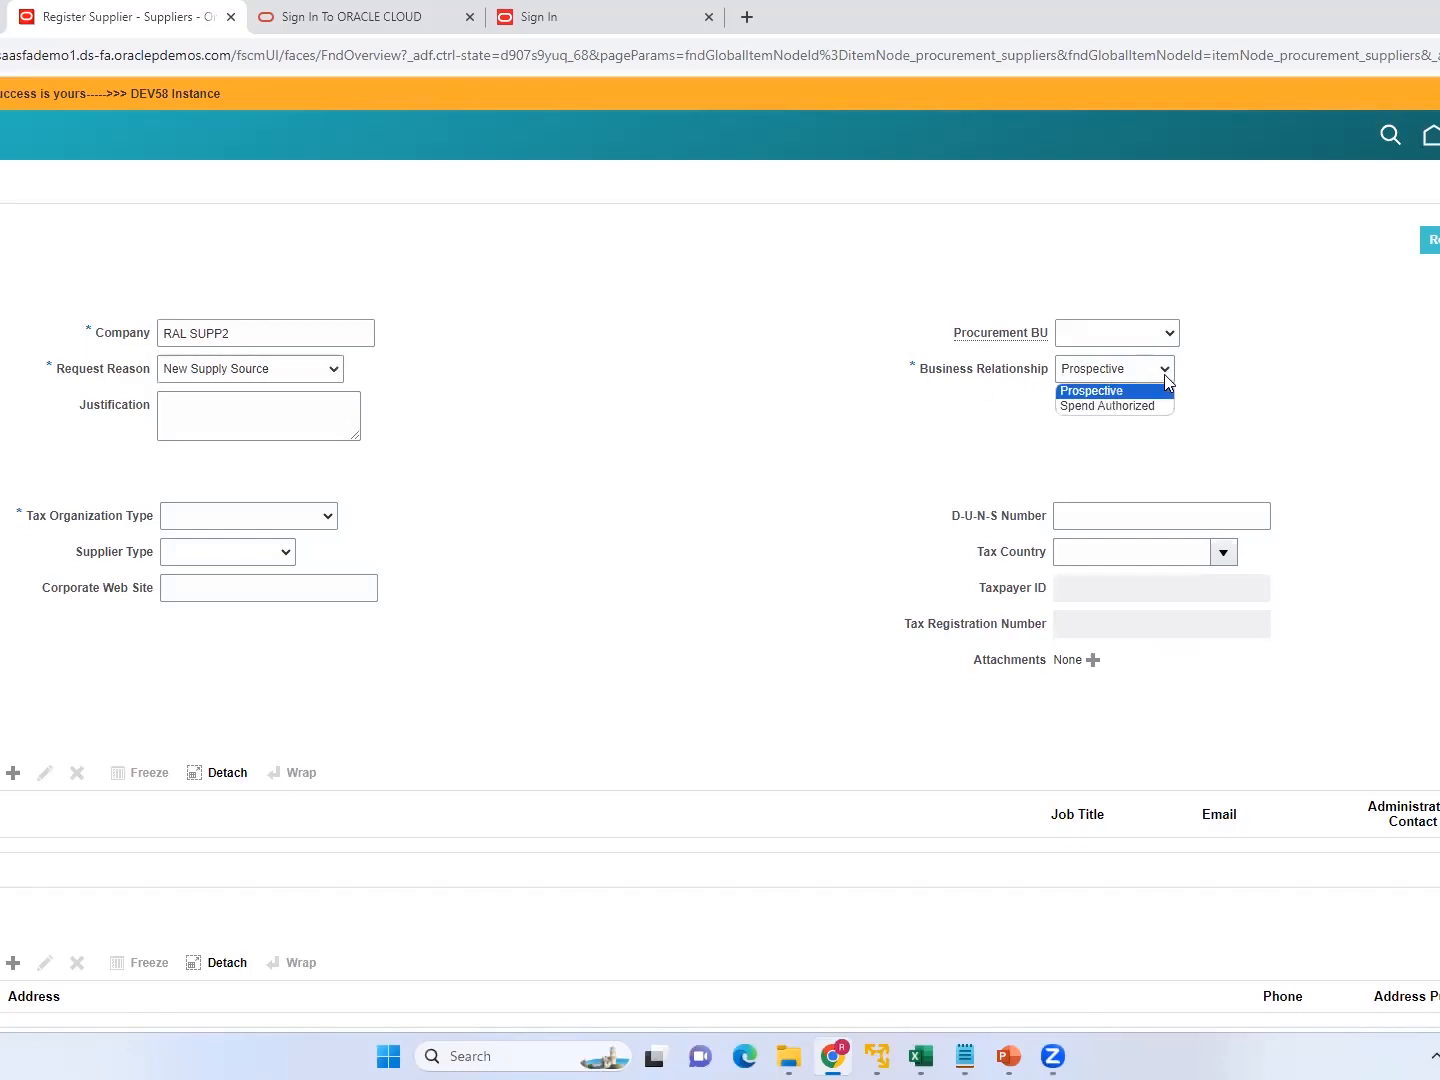
click(1095, 408)
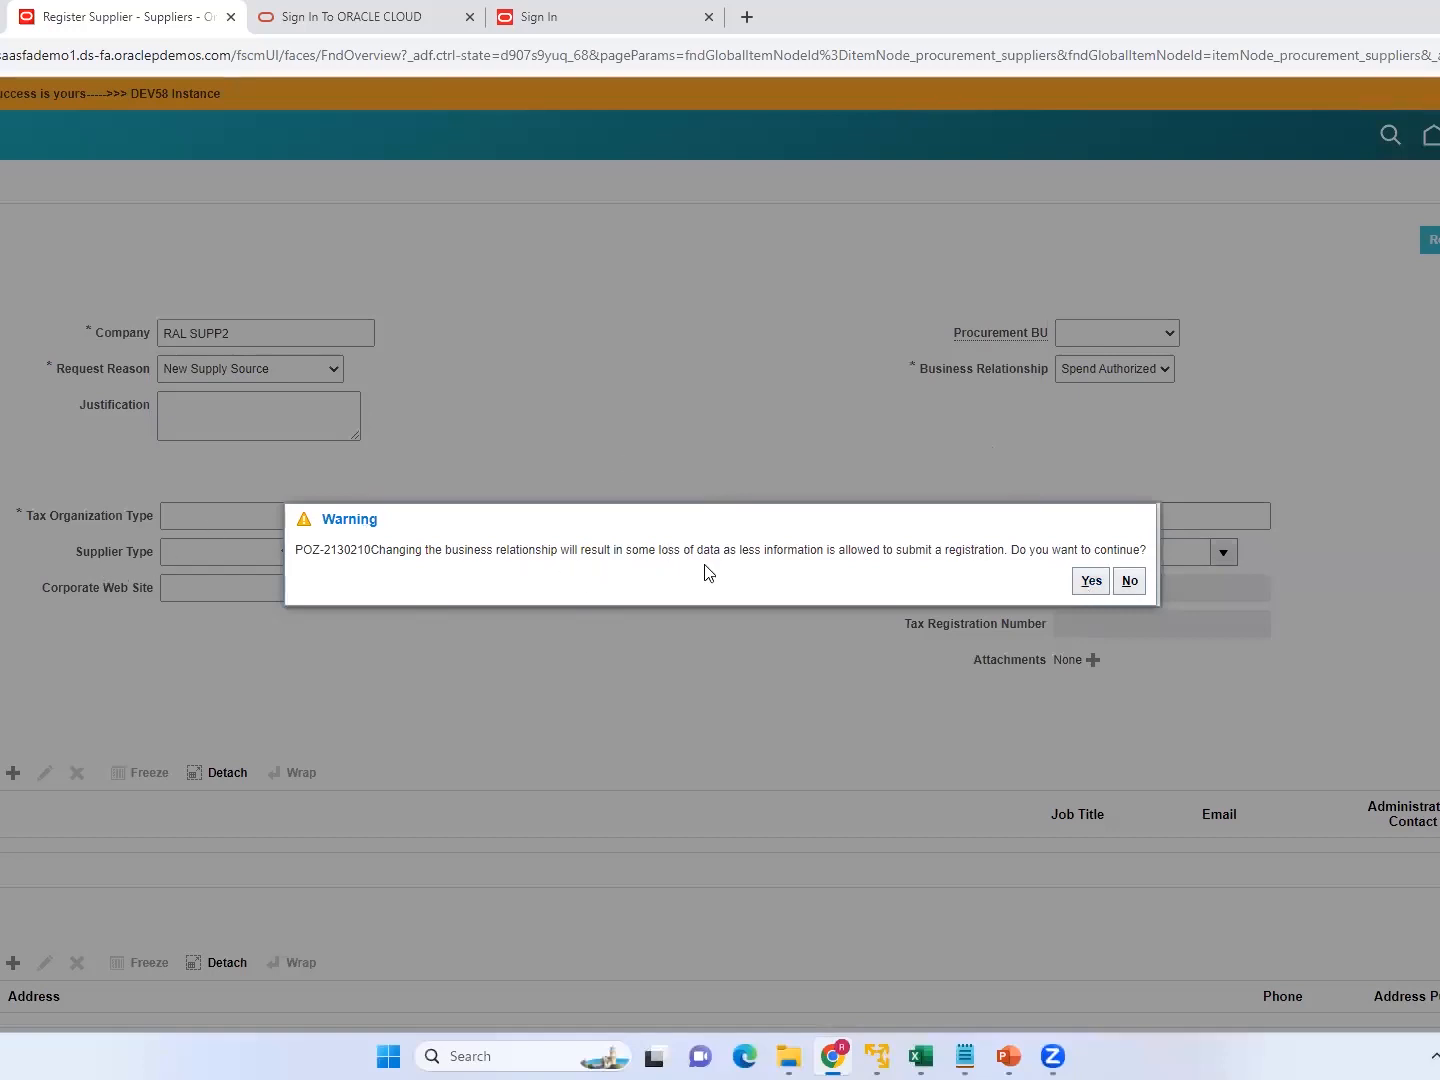
click(1092, 584)
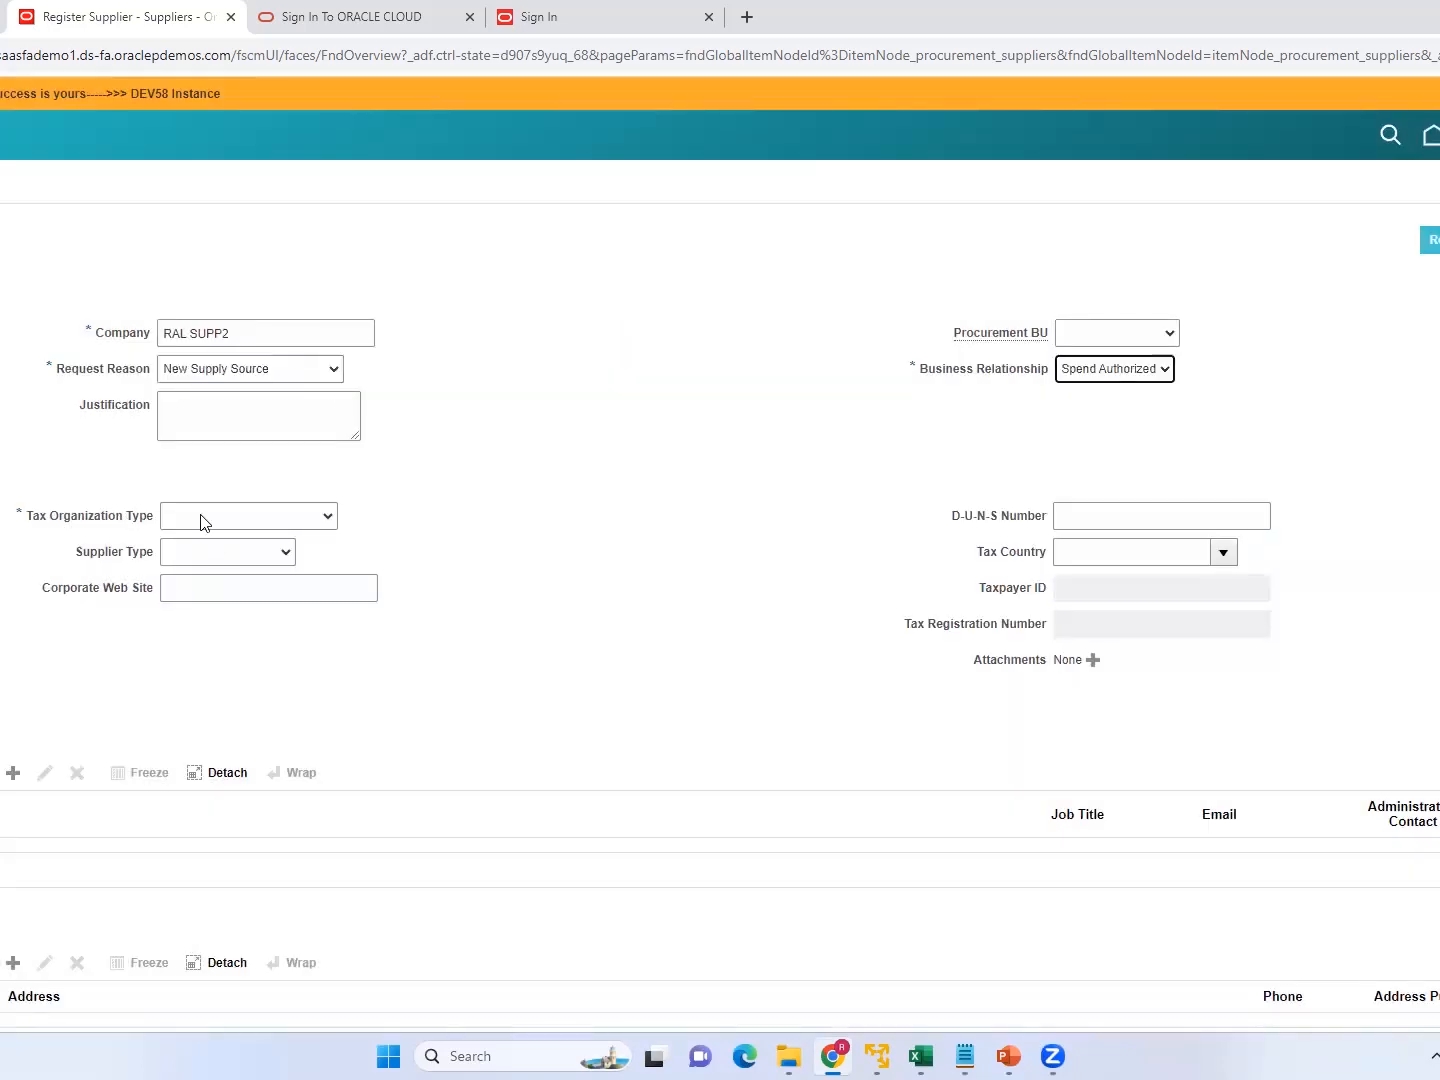
click(200, 517)
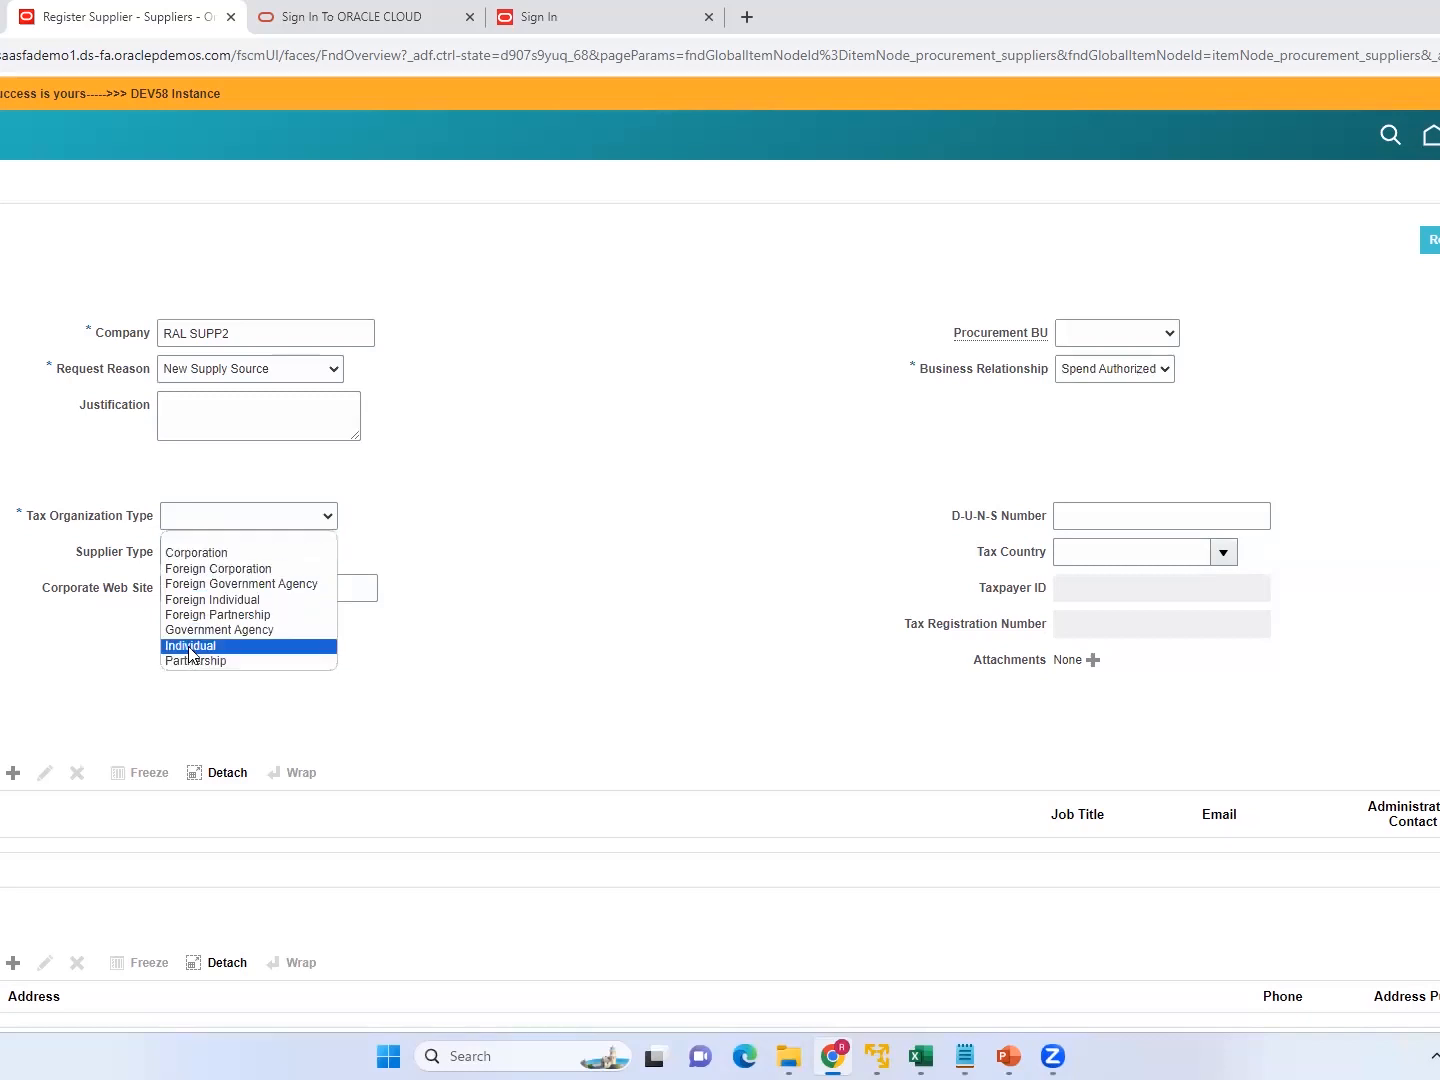
click(194, 554)
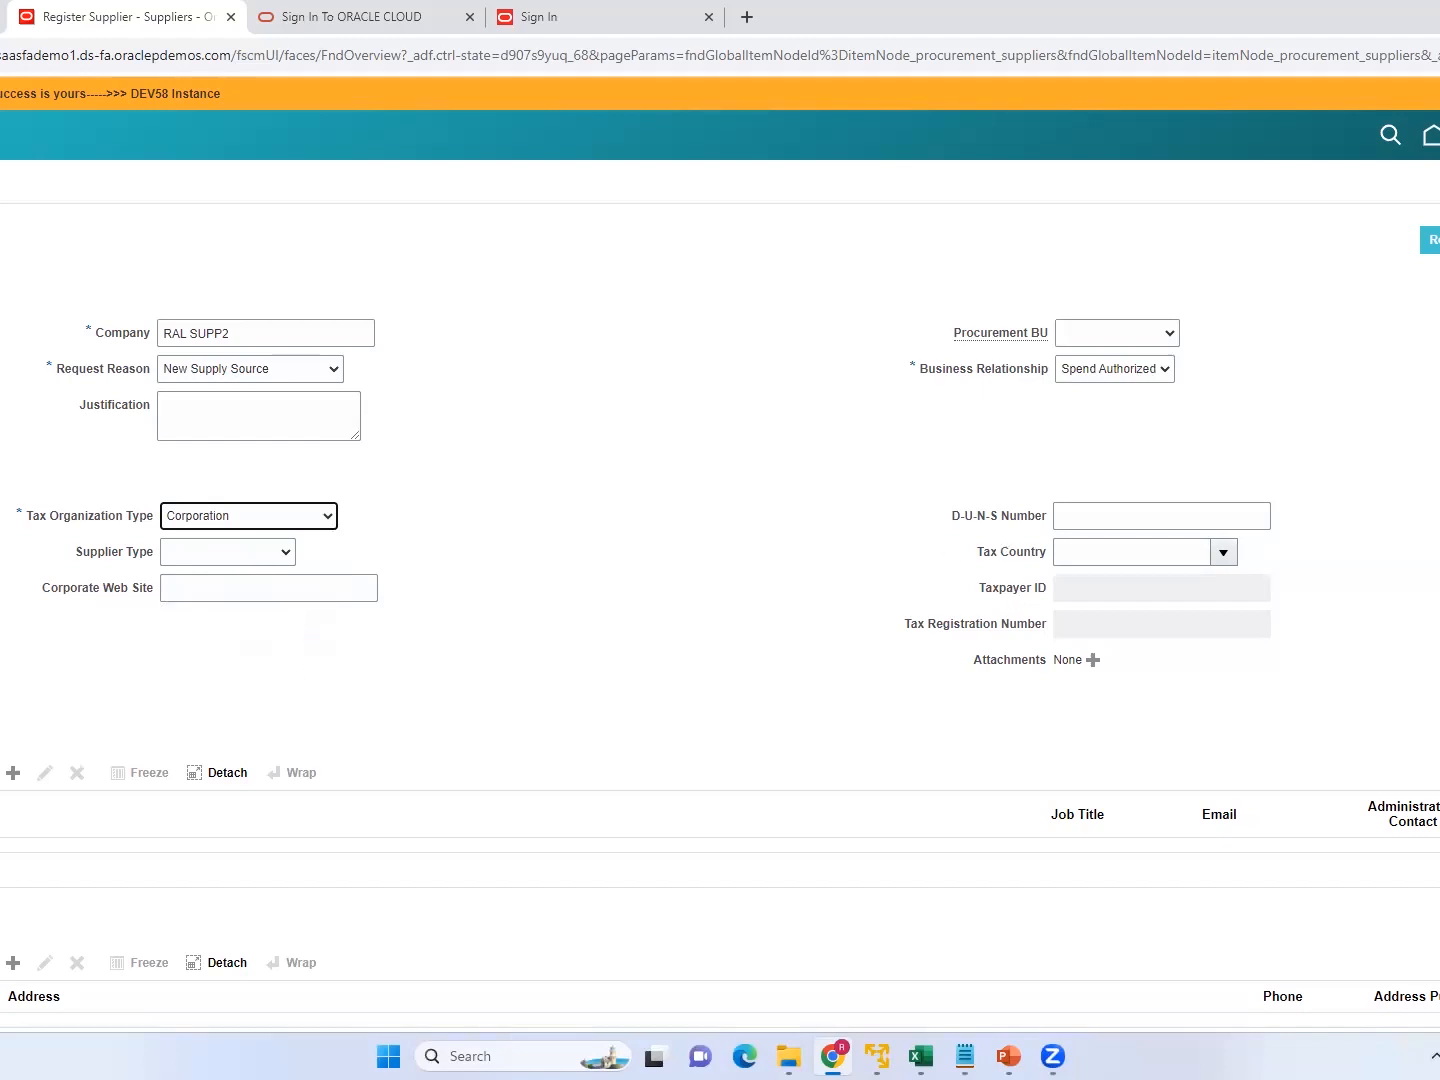
Set the supplier's tax country to United States.
scroll(1125, 400, down, 2)
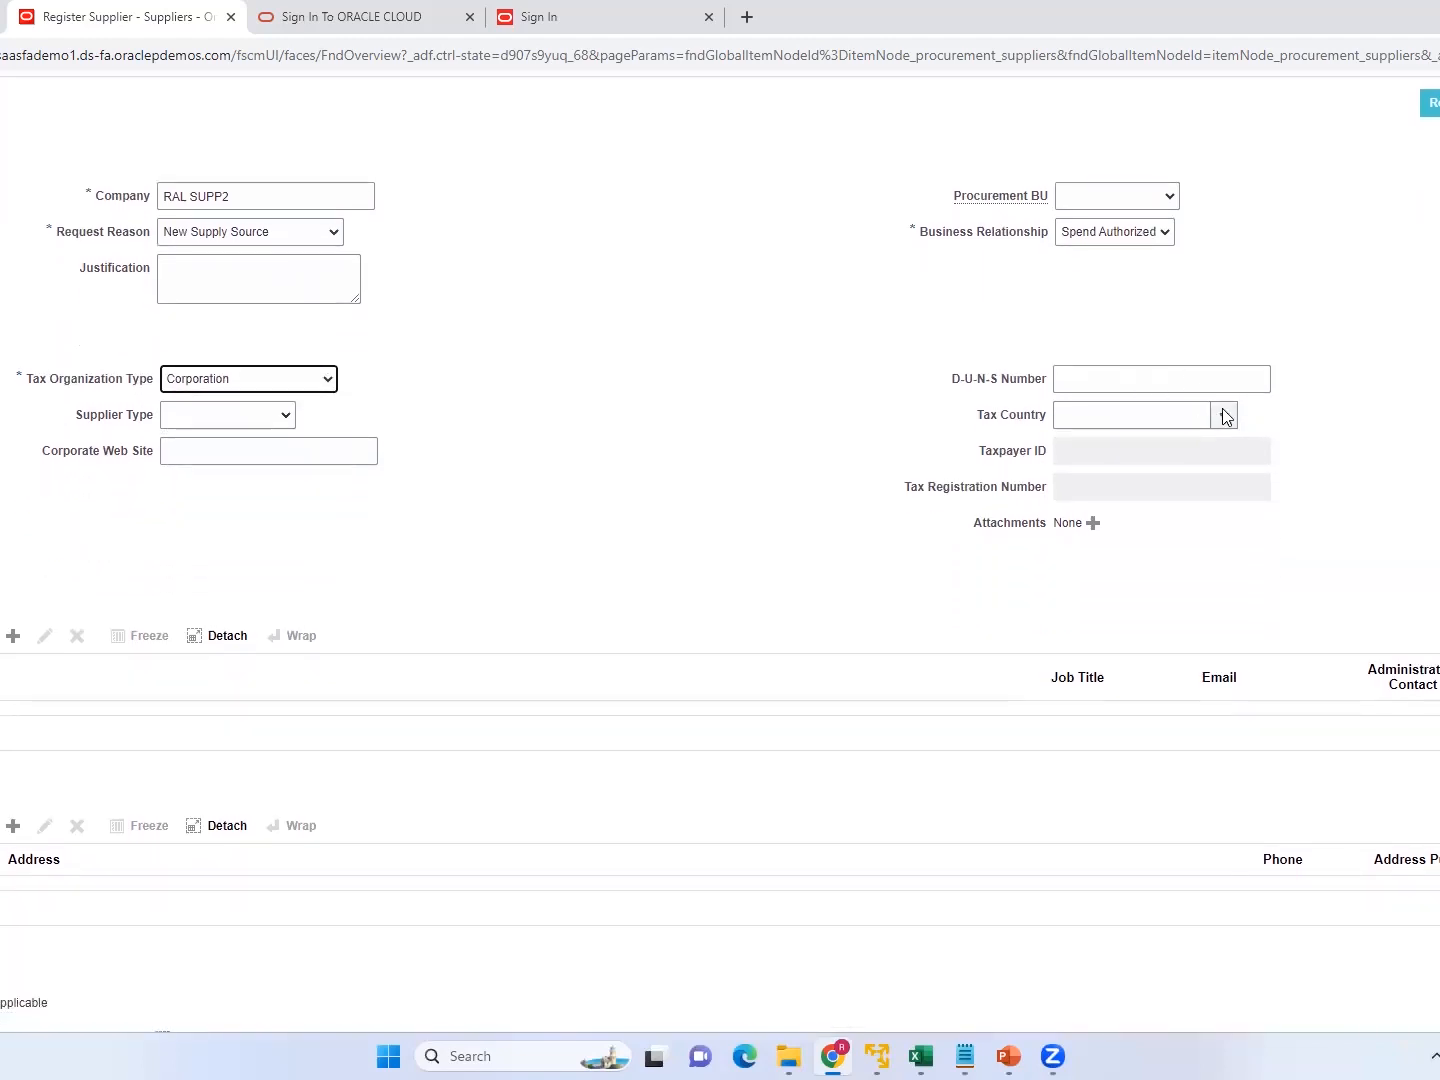
click(1223, 417)
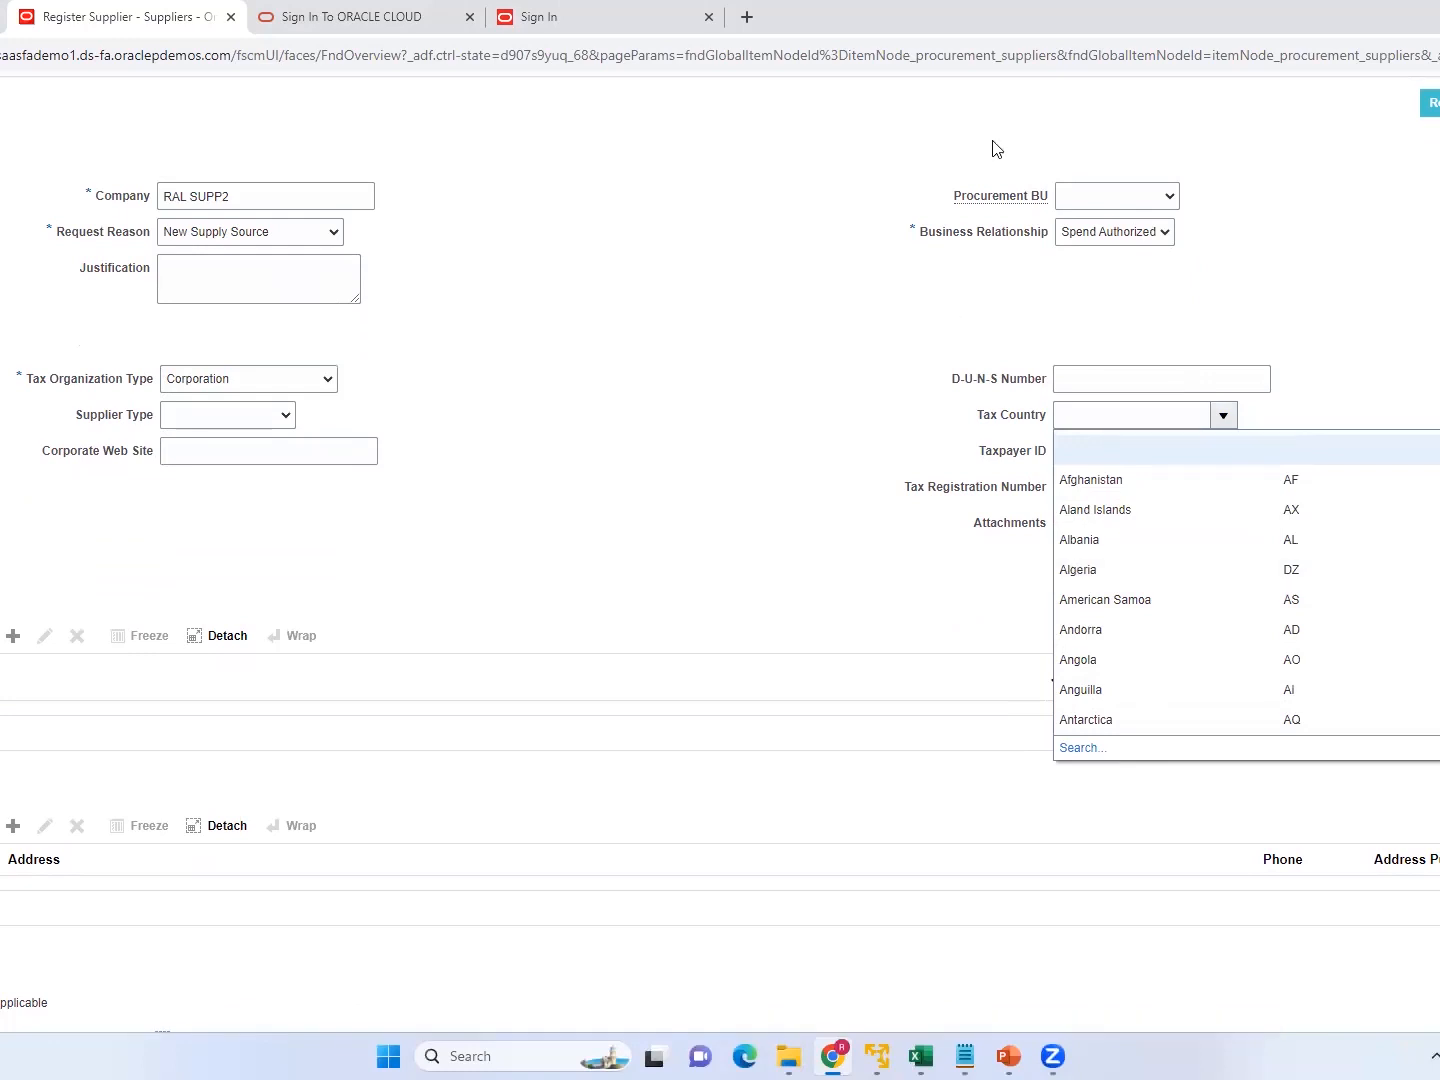
click(1155, 239)
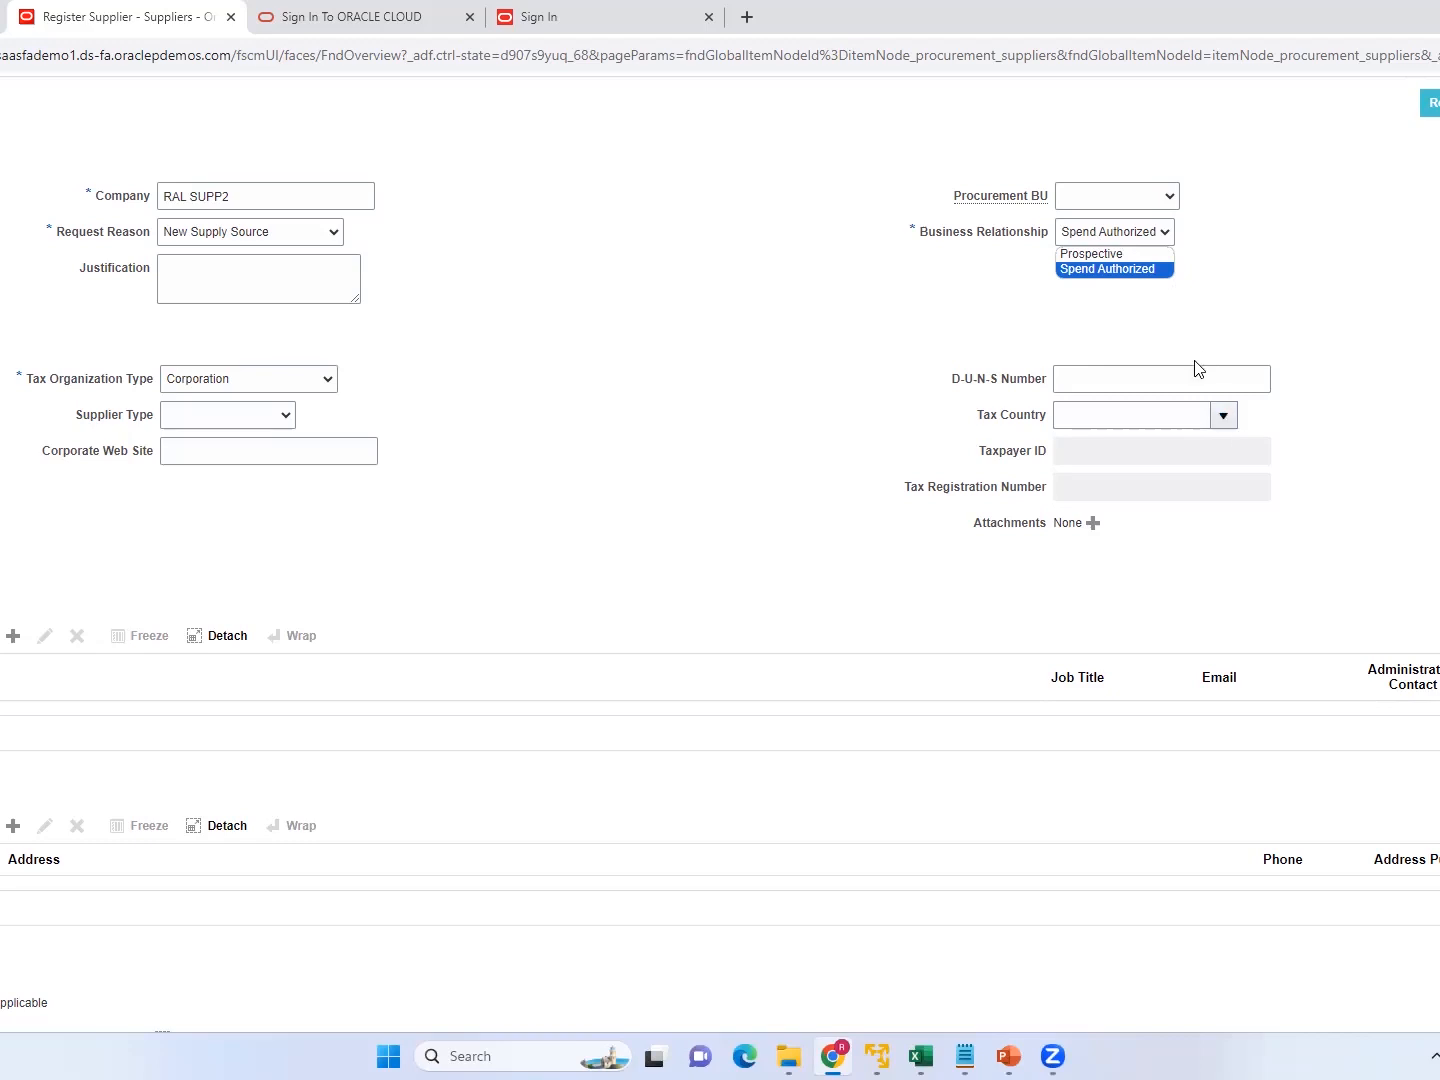
click(1224, 417)
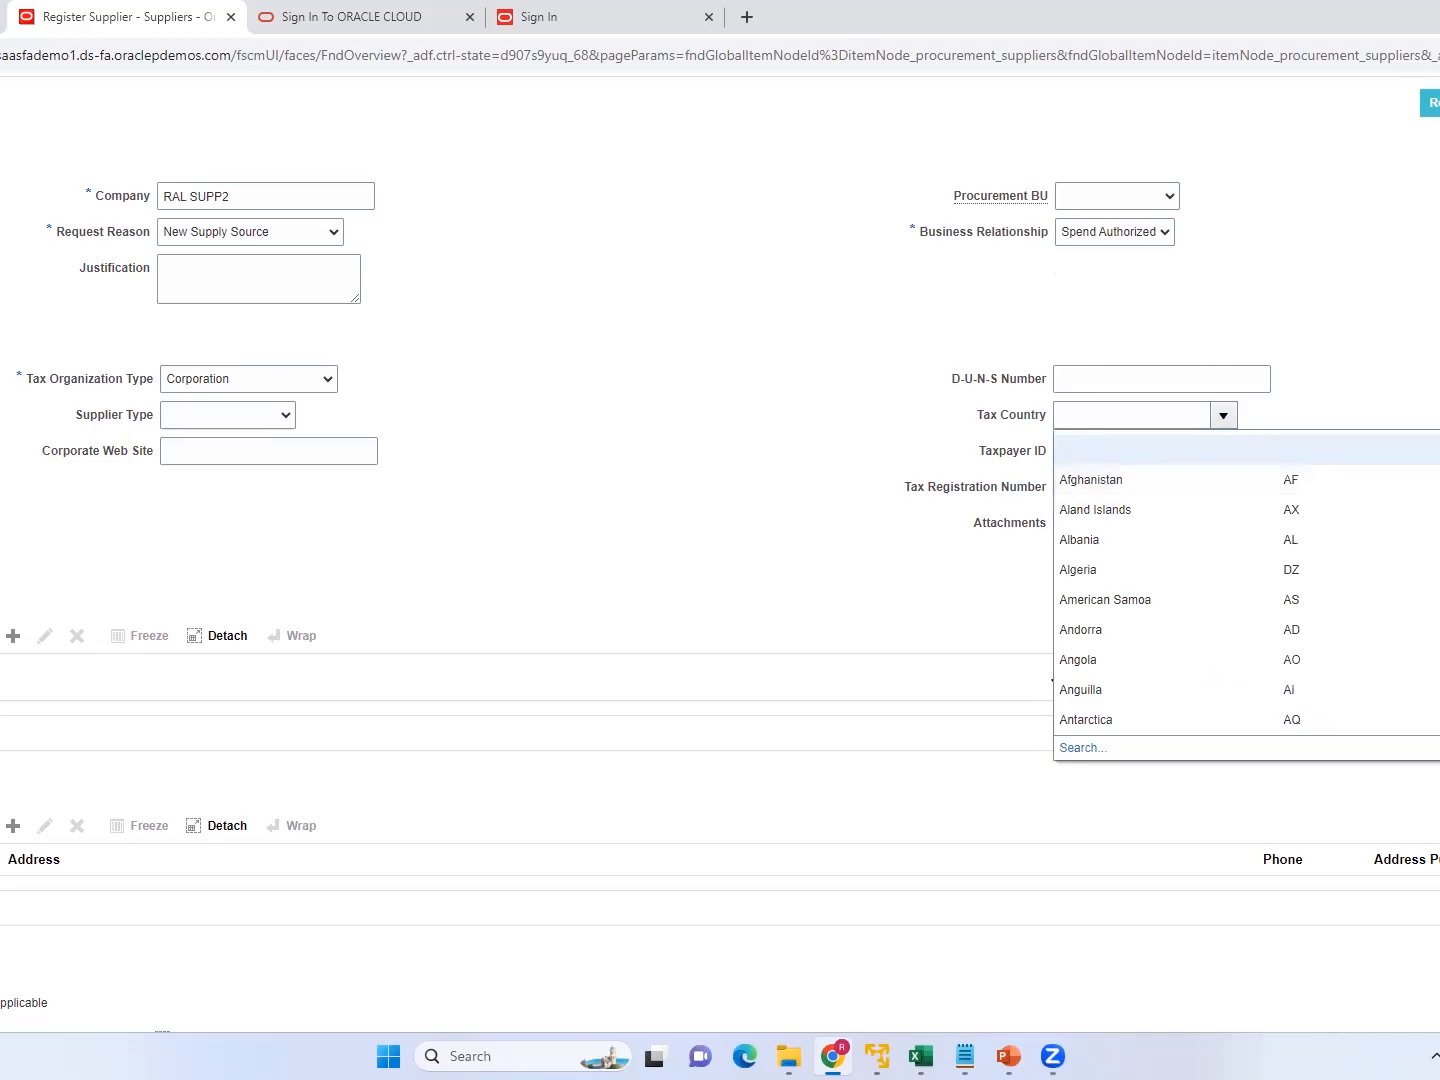
scroll(1246, 589, down, 4)
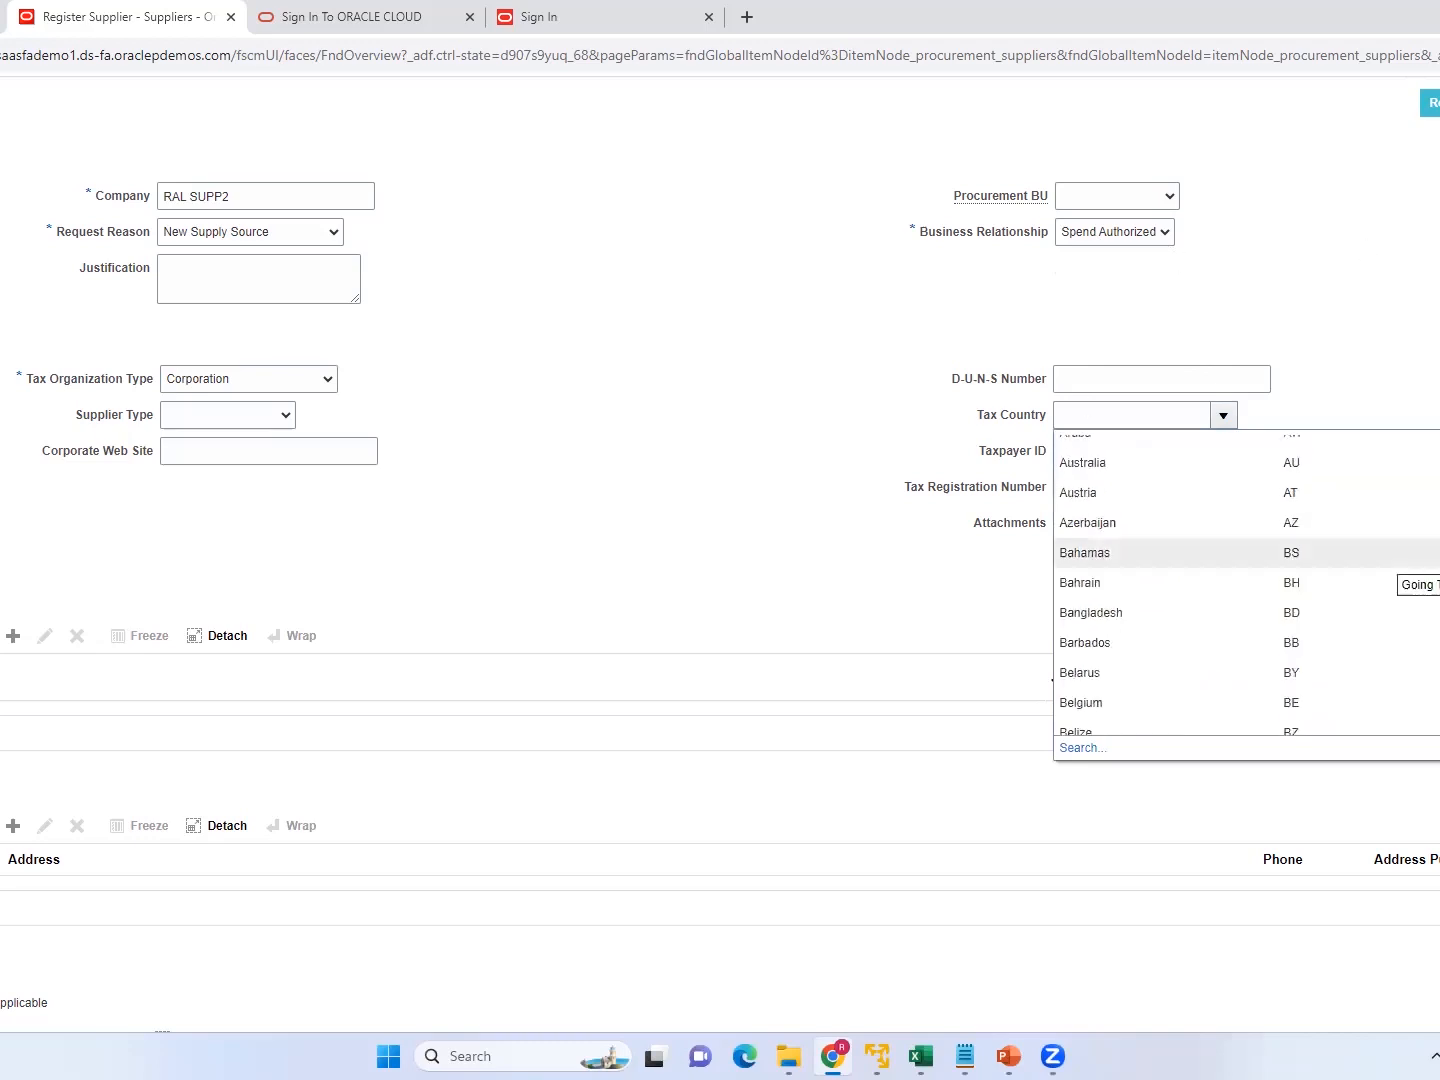
scroll(1245, 589, down, 15)
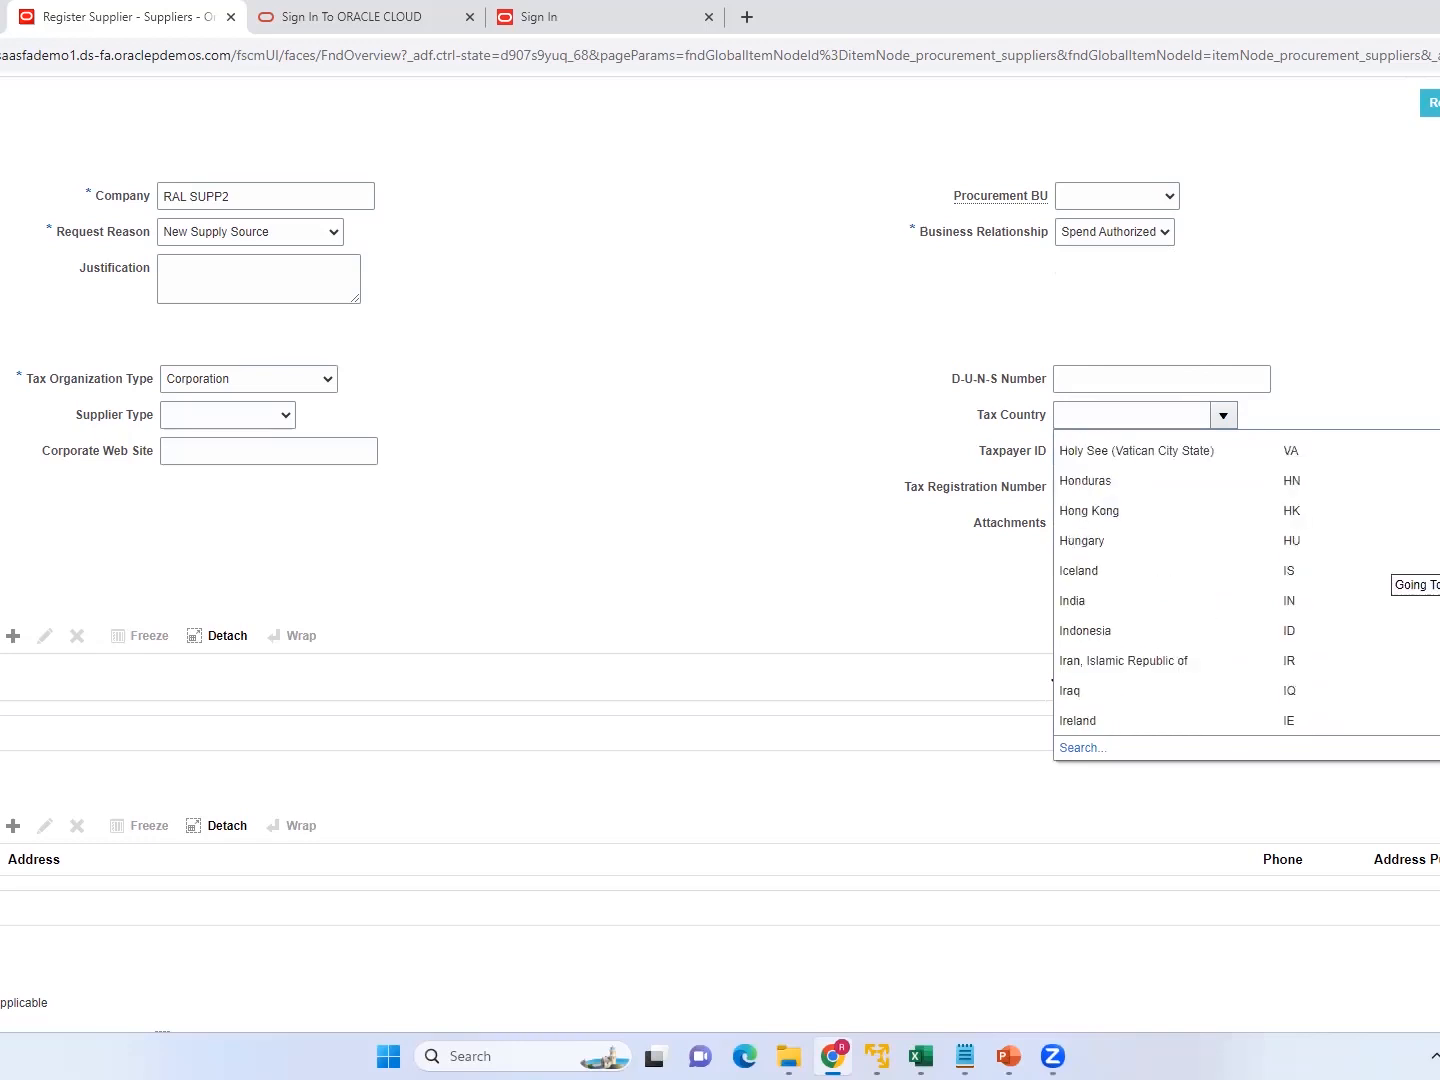
scroll(1246, 590, down, 10)
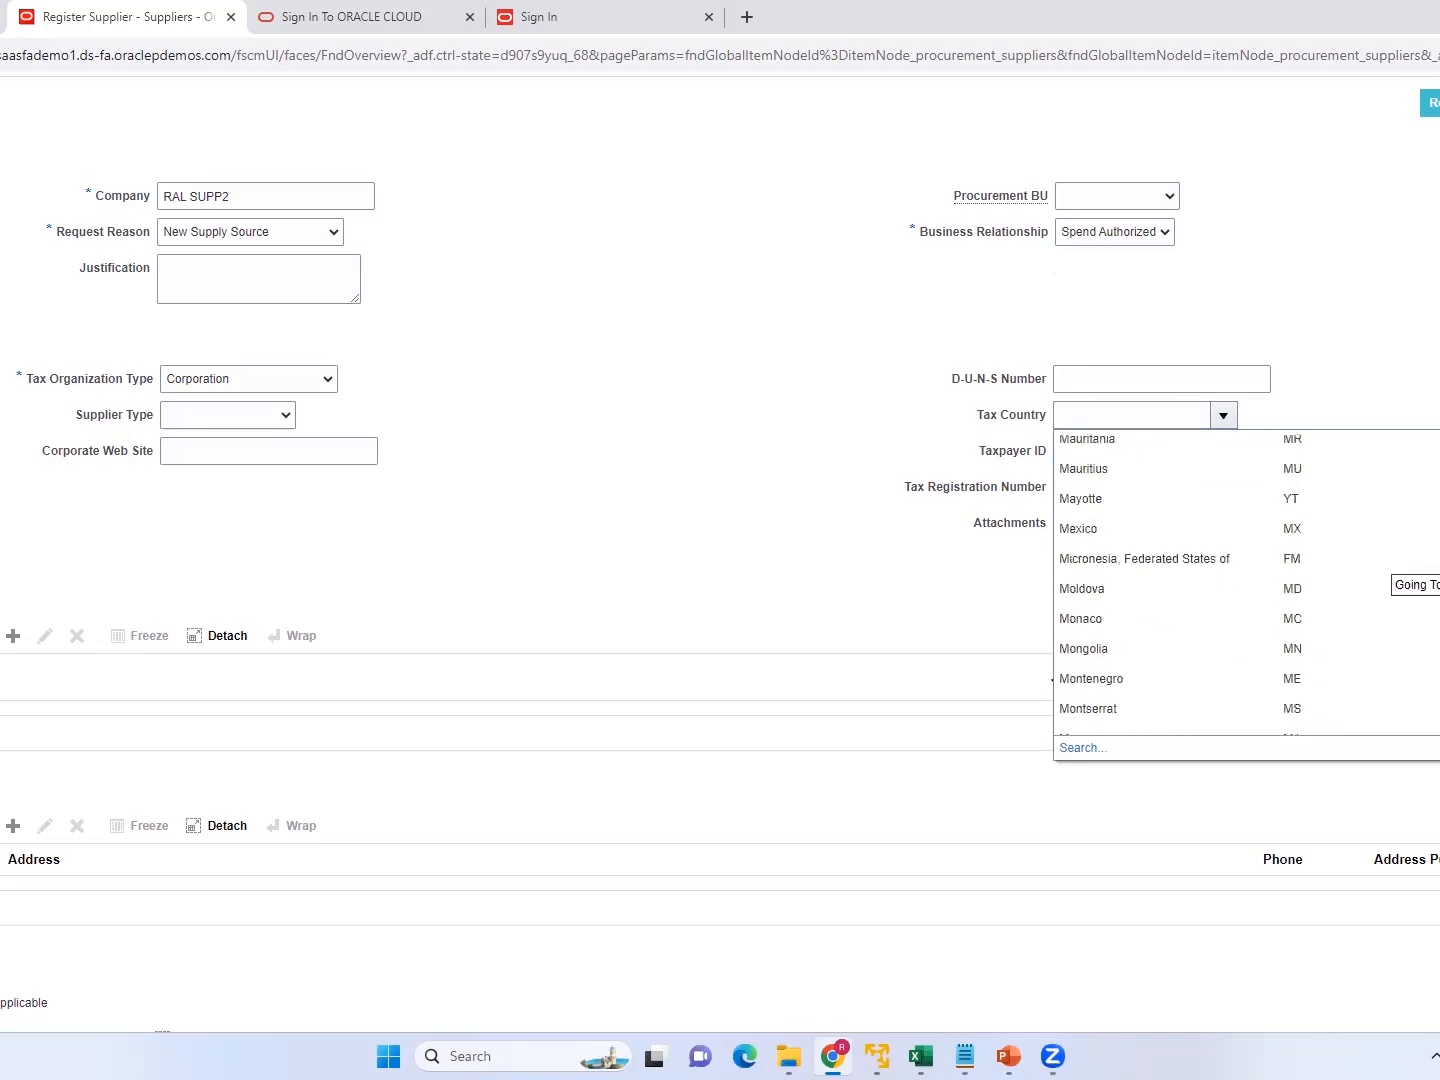
scroll(1245, 589, down, 20)
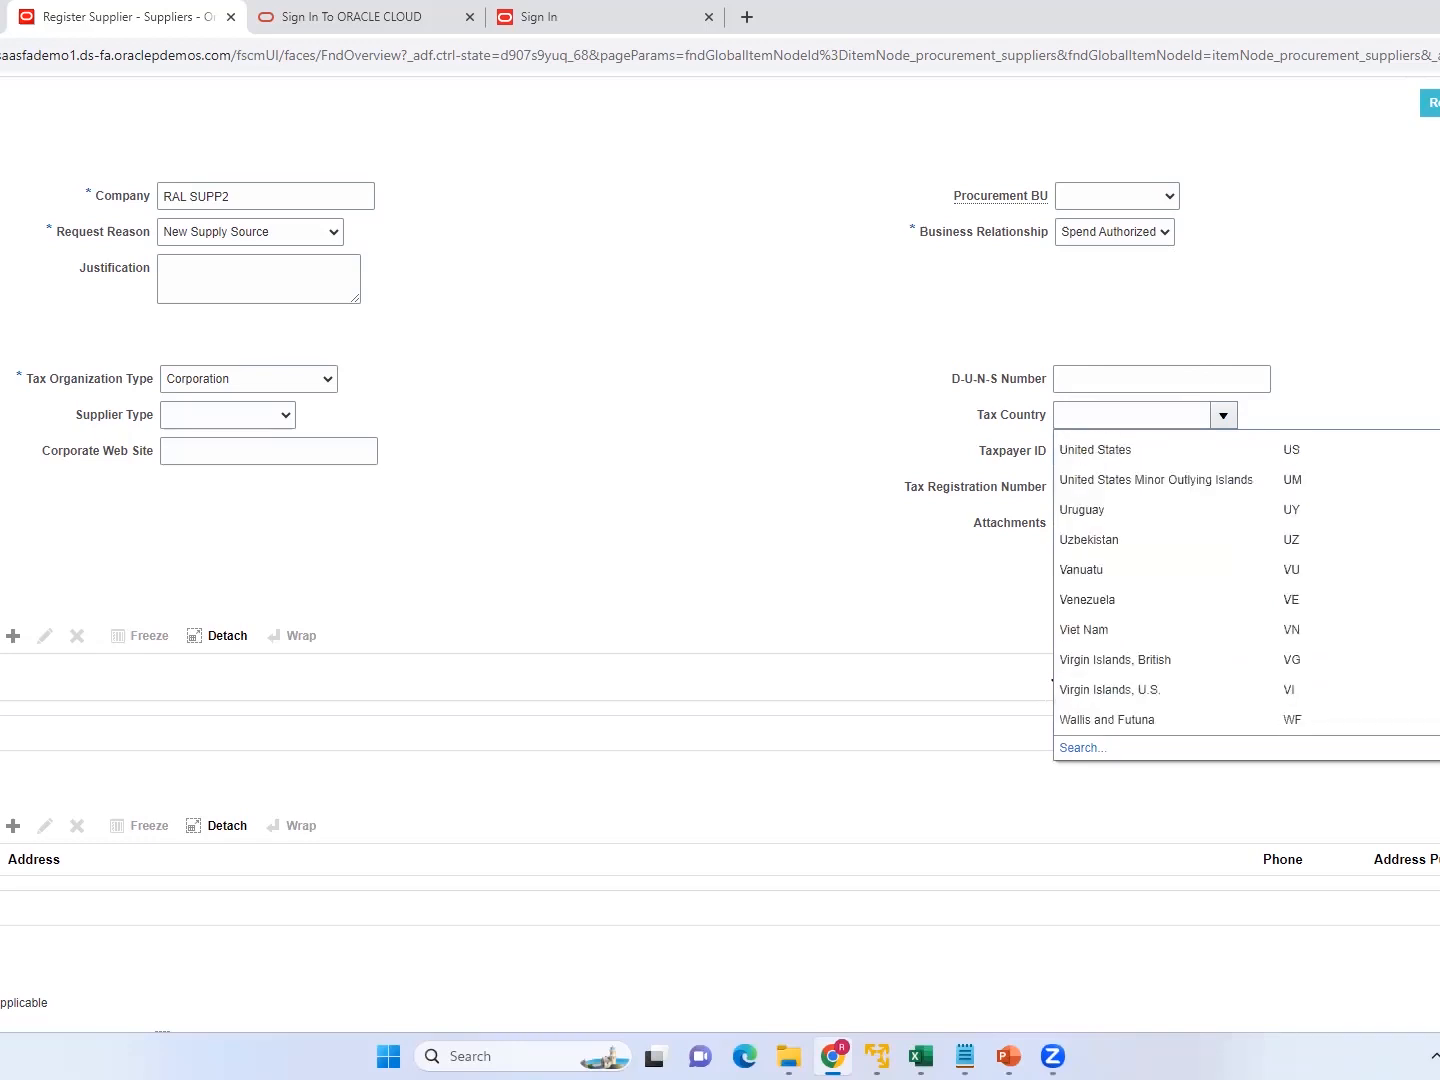
click(1093, 452)
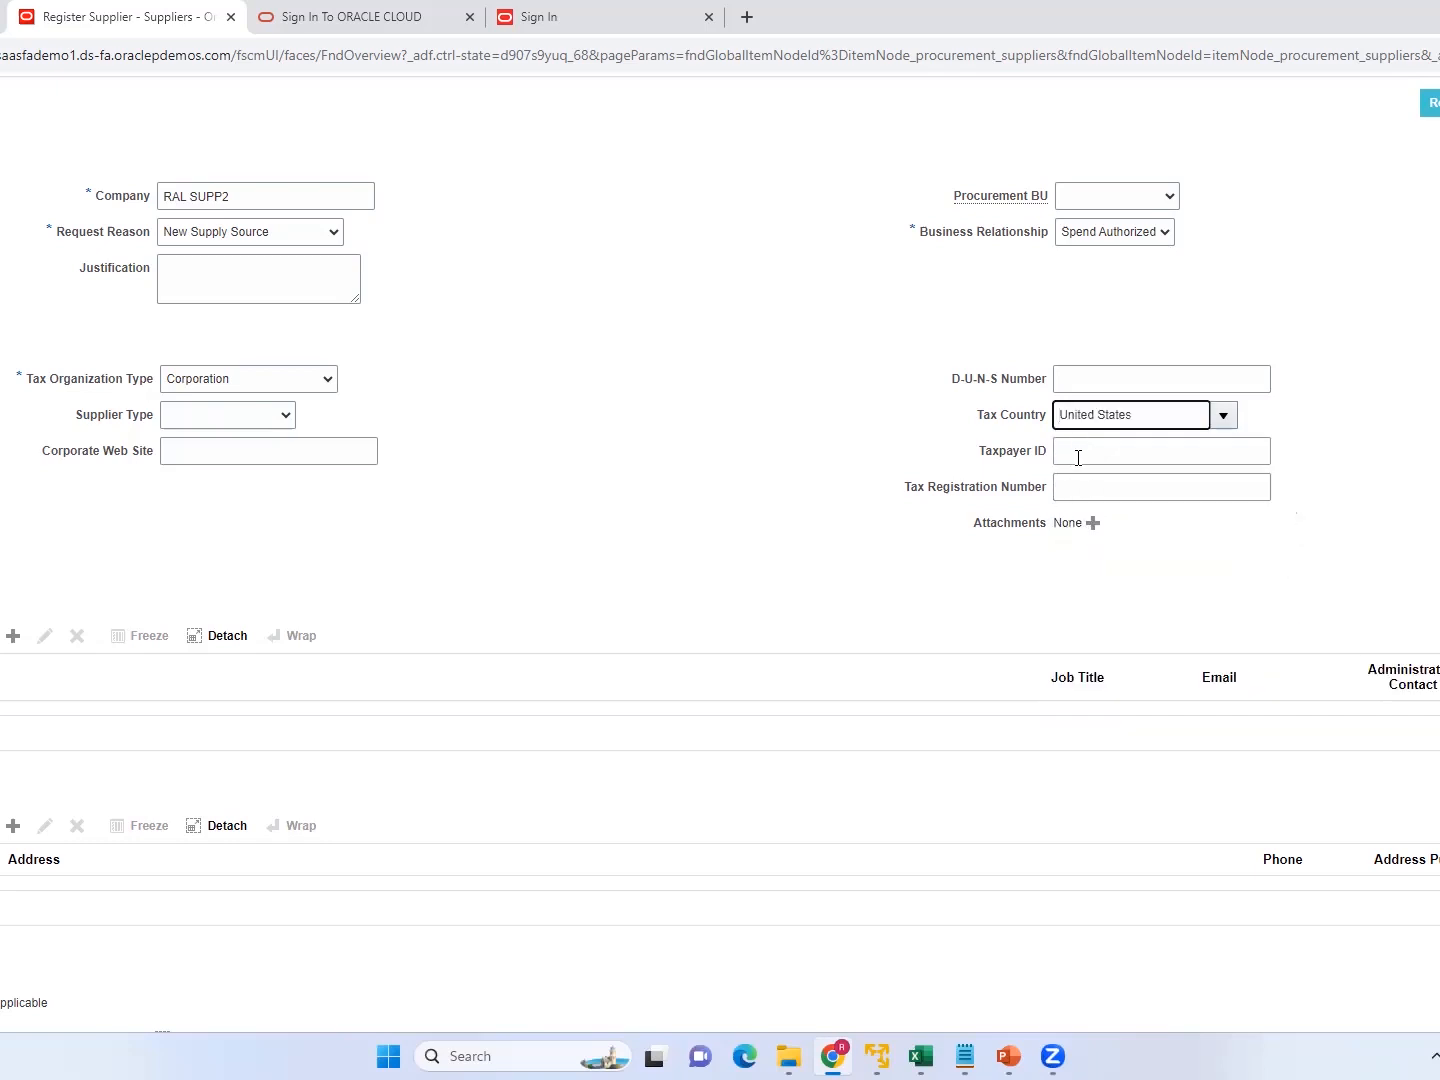
Enter the company's taxpayer ID in the supplier registration.
click(1082, 452)
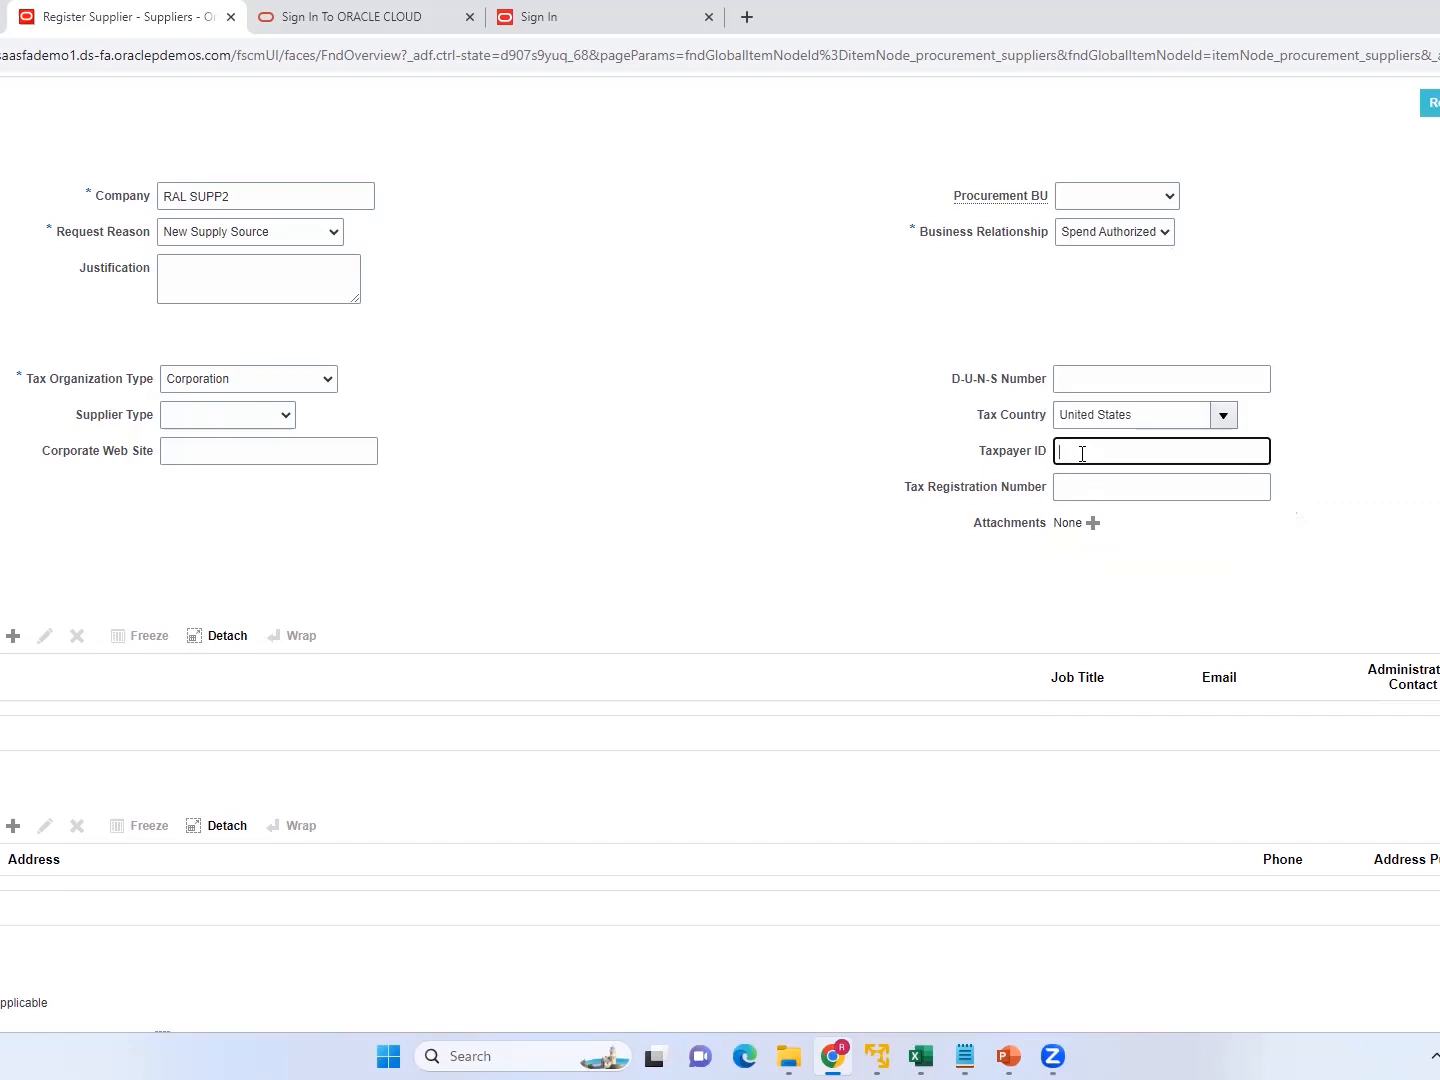
text(123456799)
Start a new supplier contact and enter the contact's first and last name.
scroll(461, 525, down, 3)
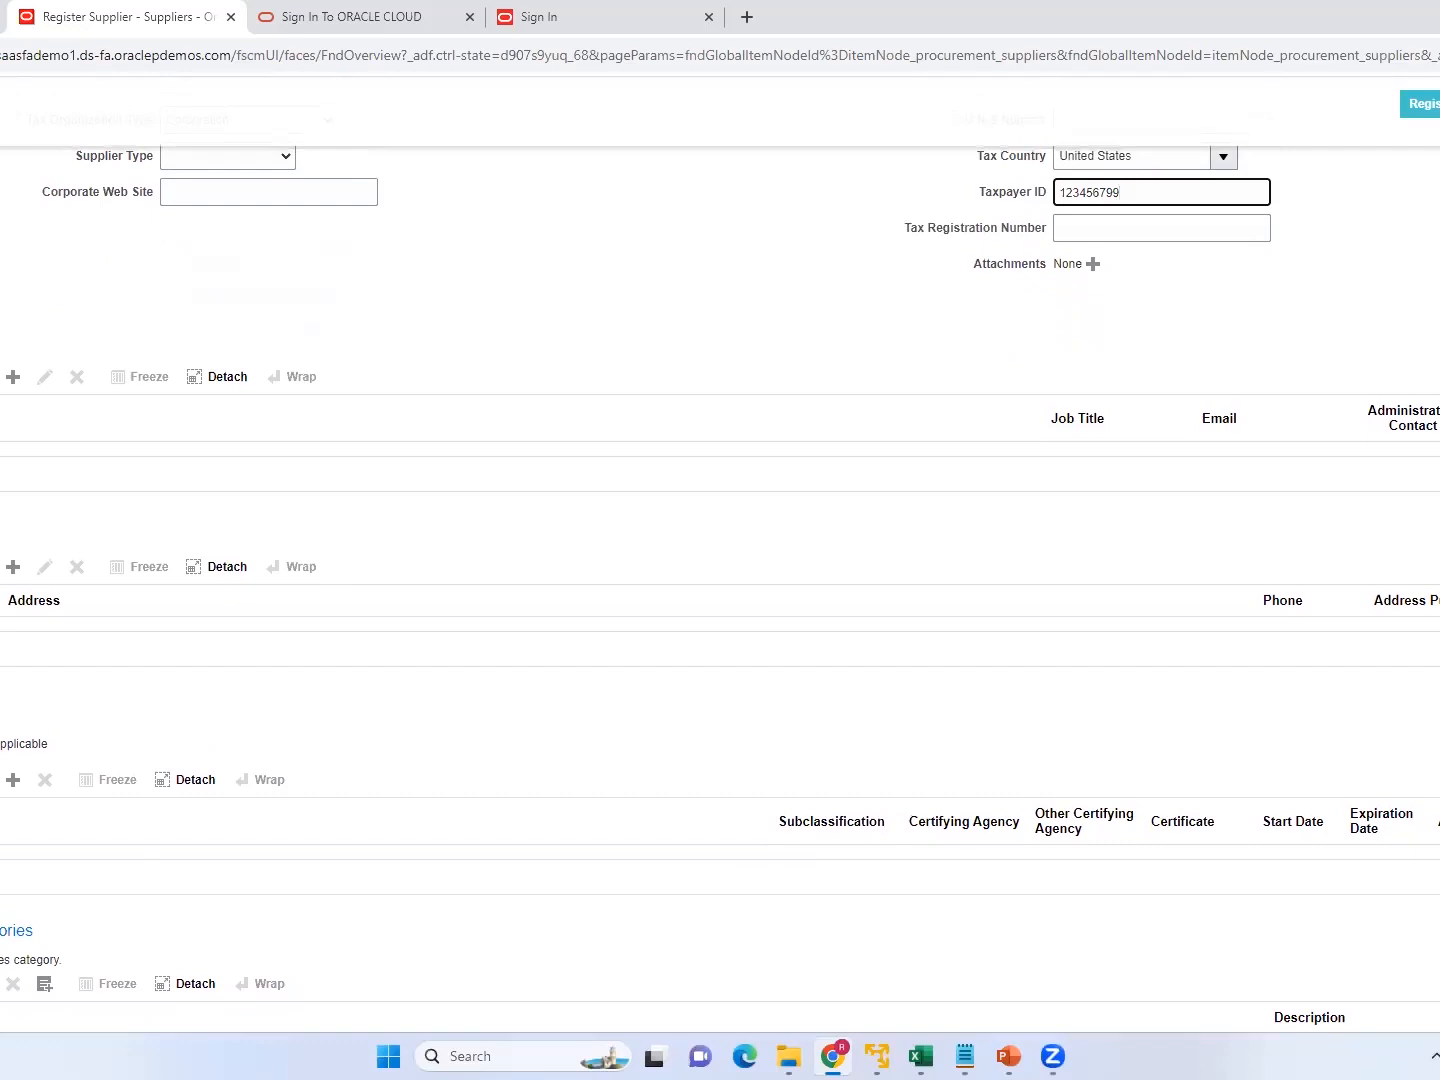
click(12, 379)
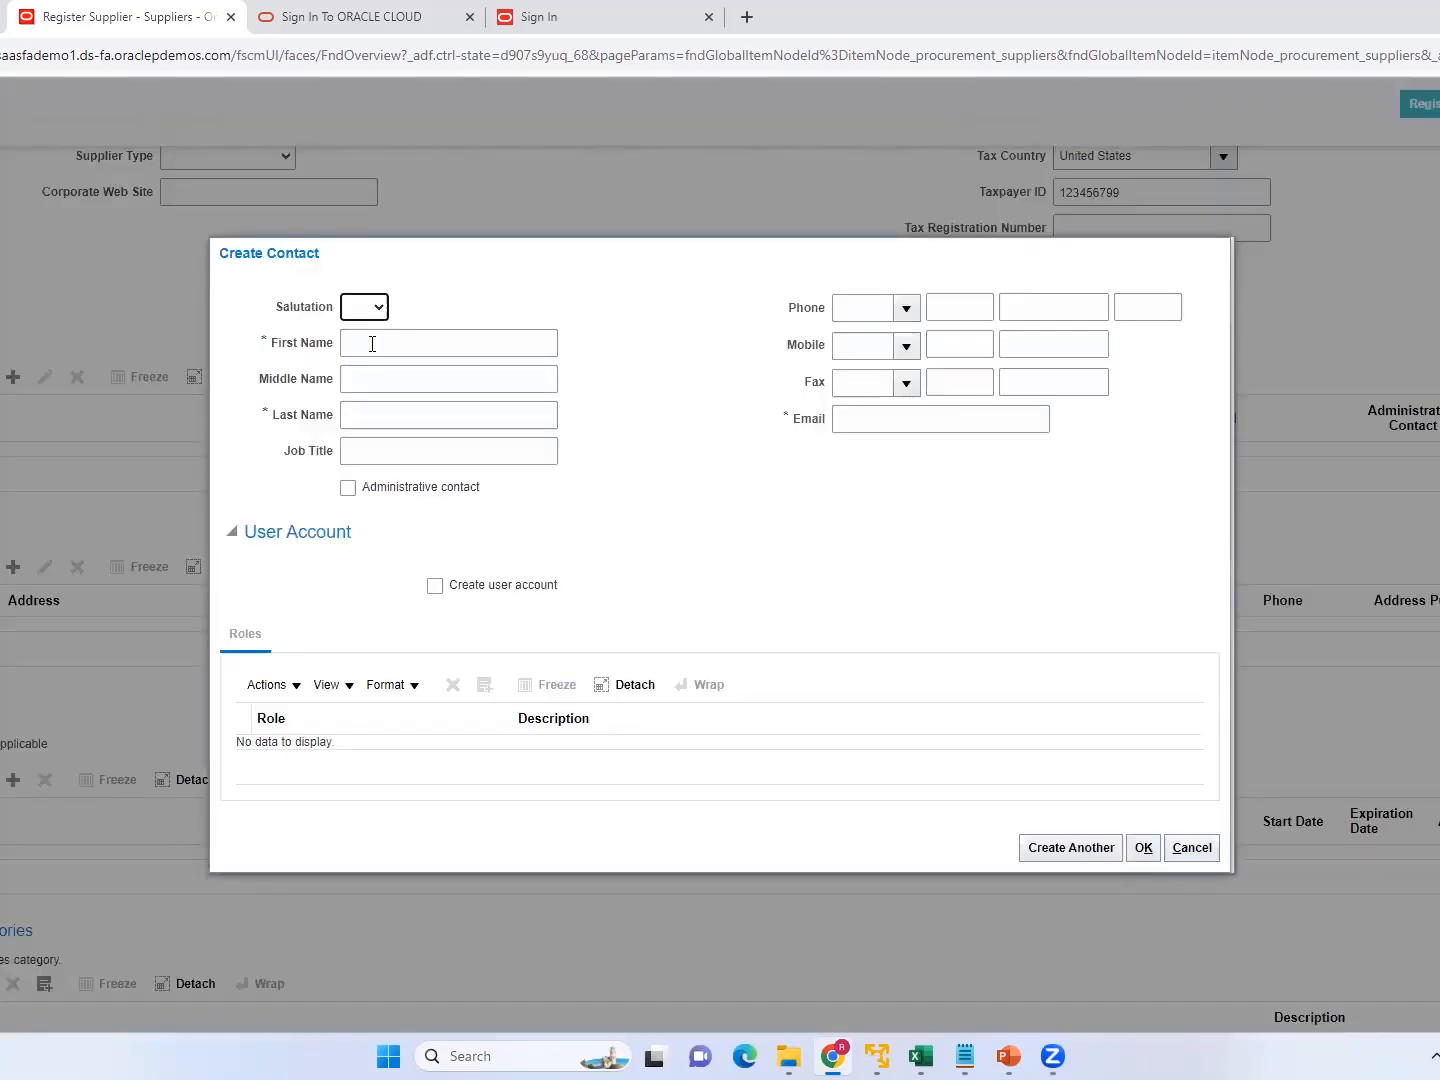
click(373, 344)
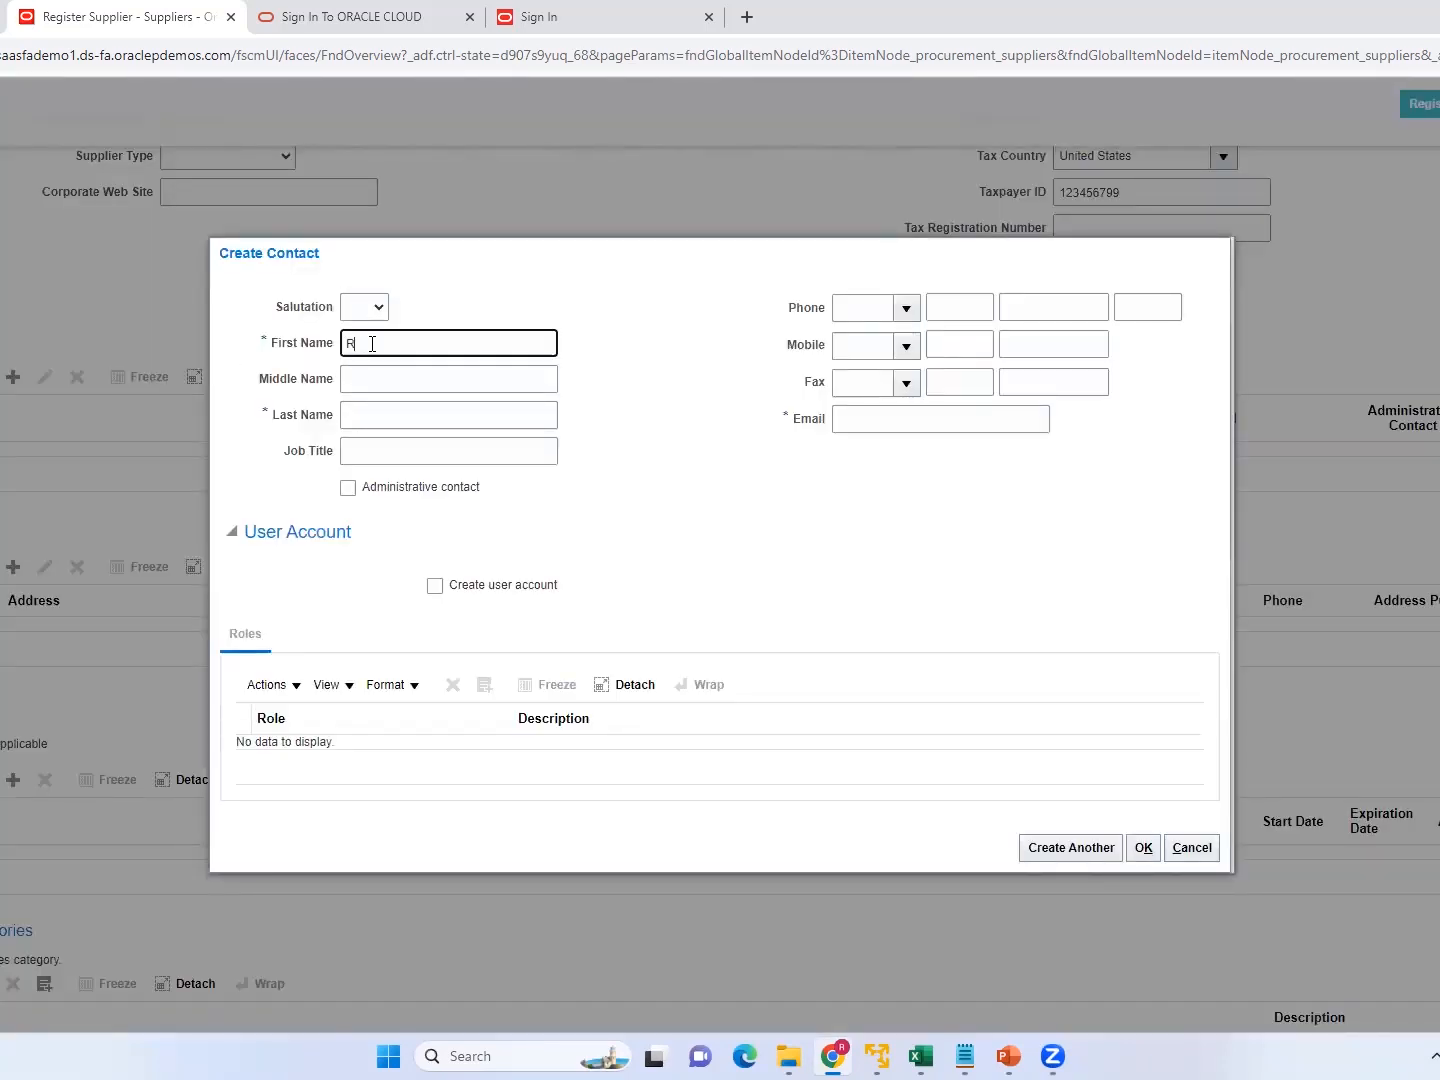
key(Tab)
key(Tab)
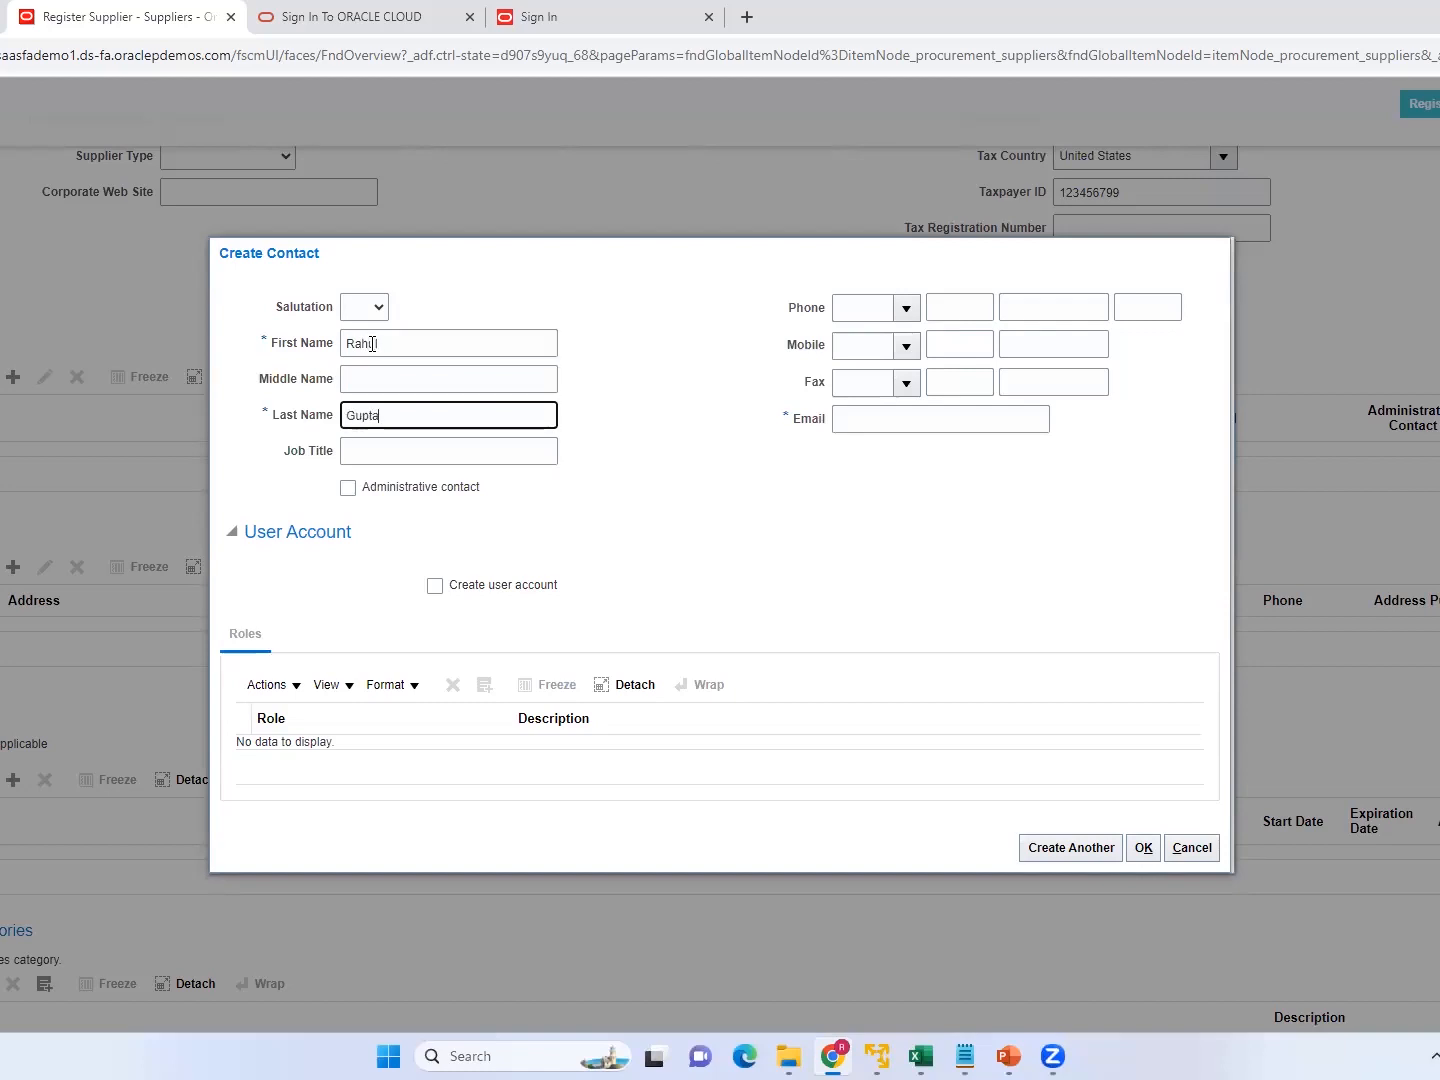
key(Tab)
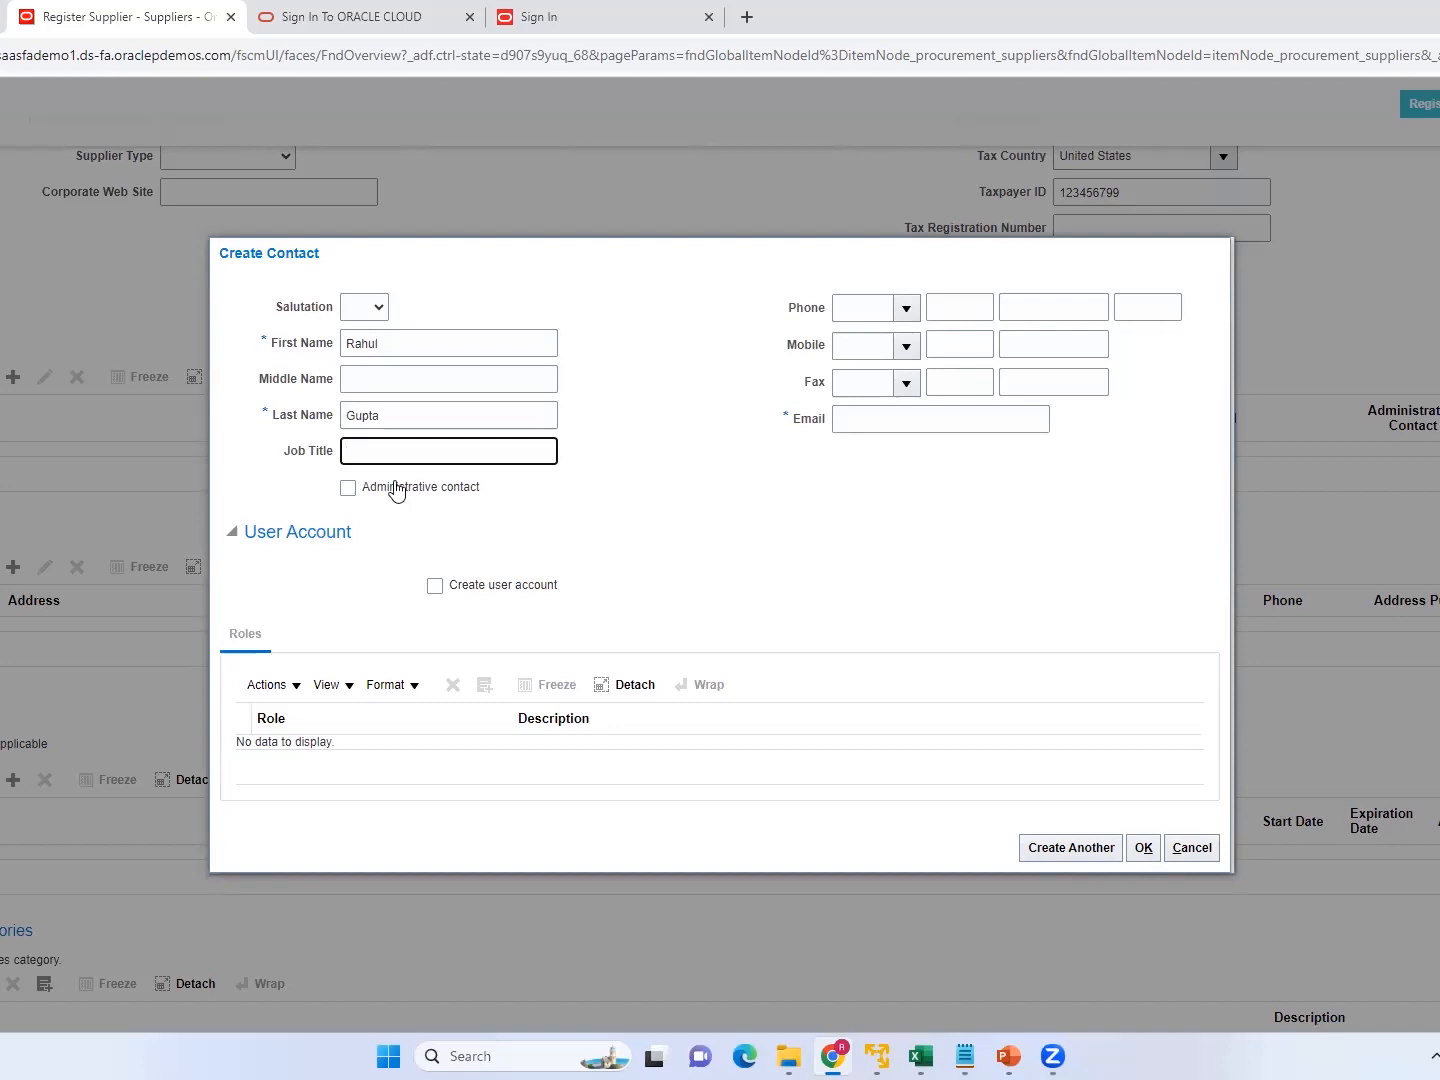
Fill in the contact's e-mail, enable creation of a user account, and save the contact.
click(874, 427)
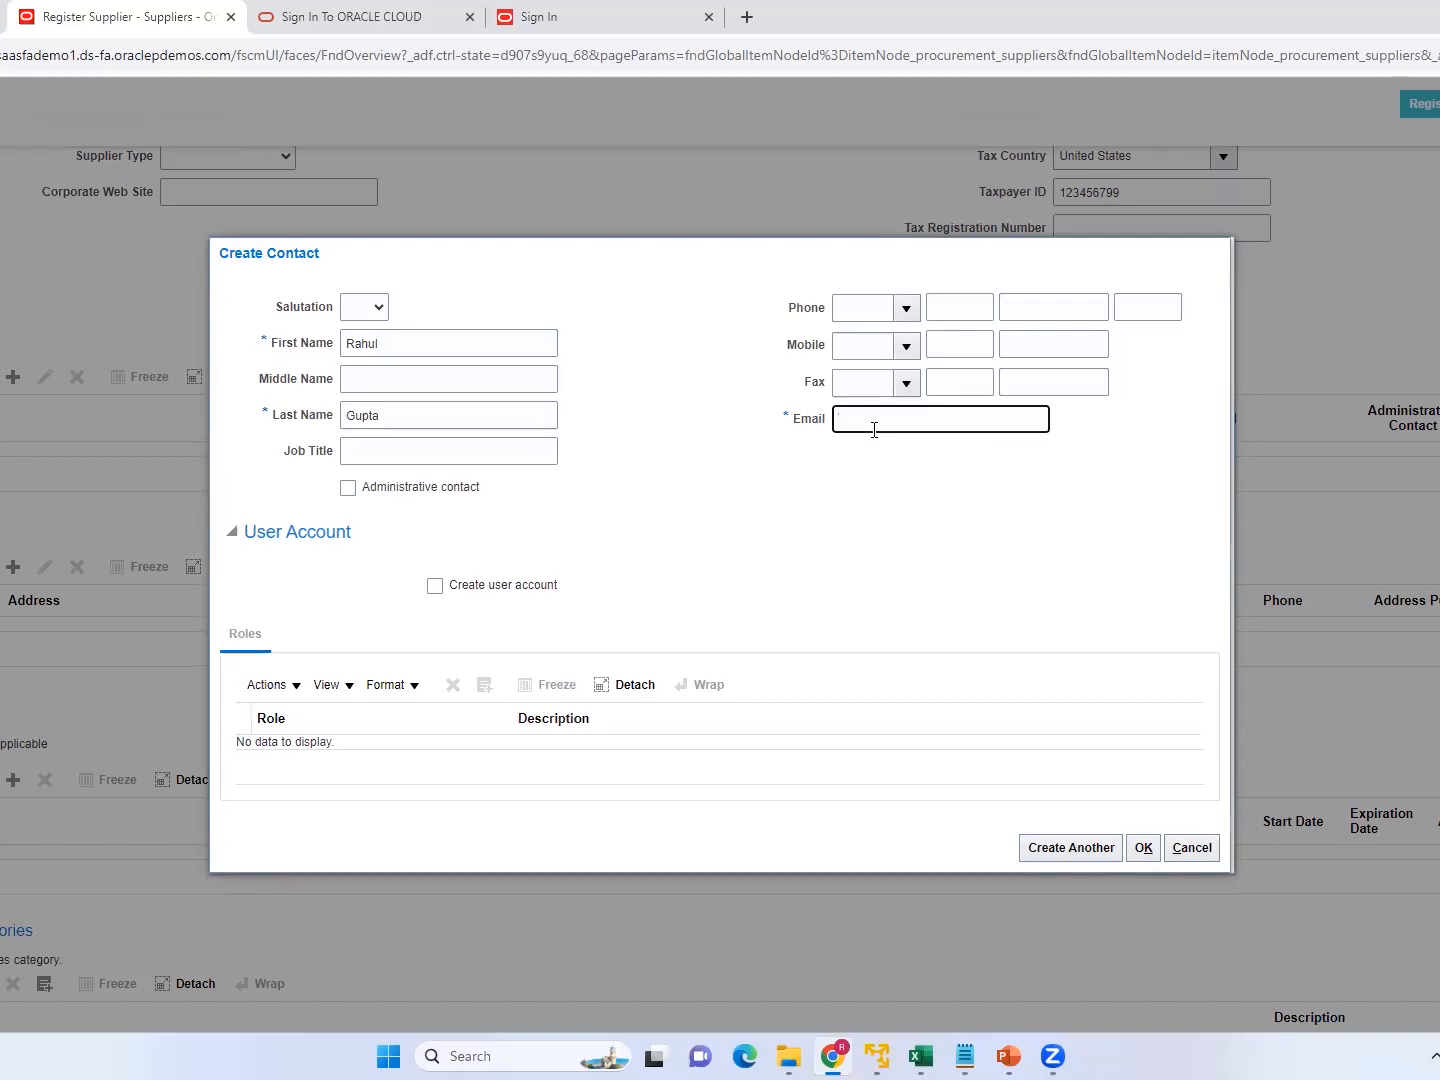
click(436, 589)
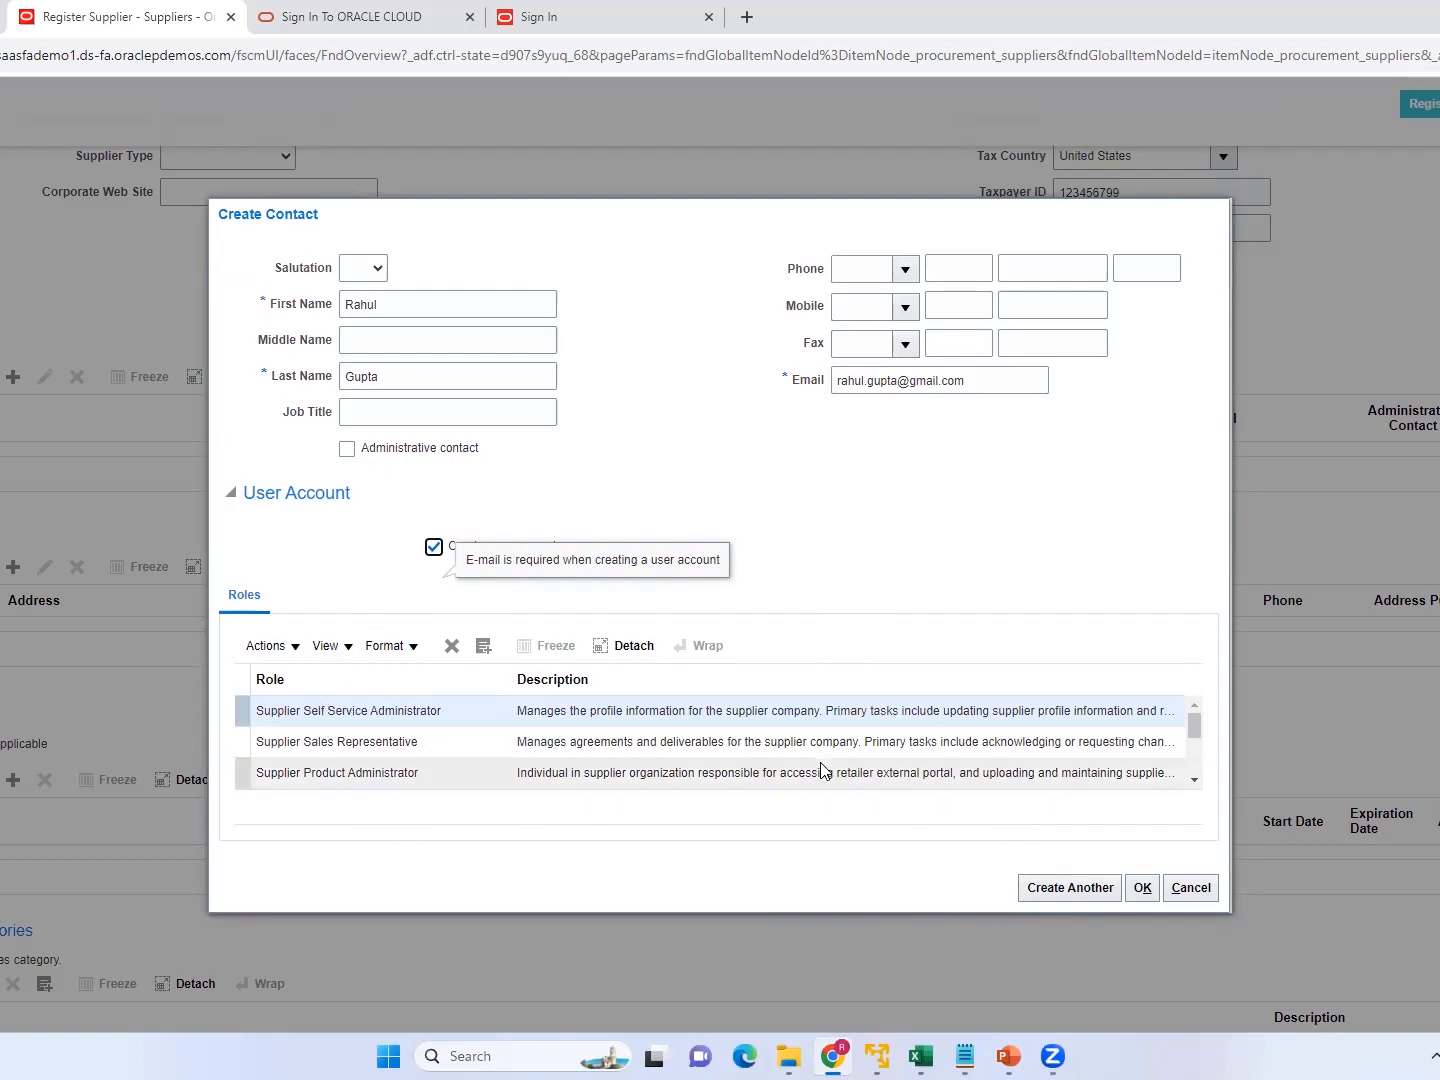
click(1145, 891)
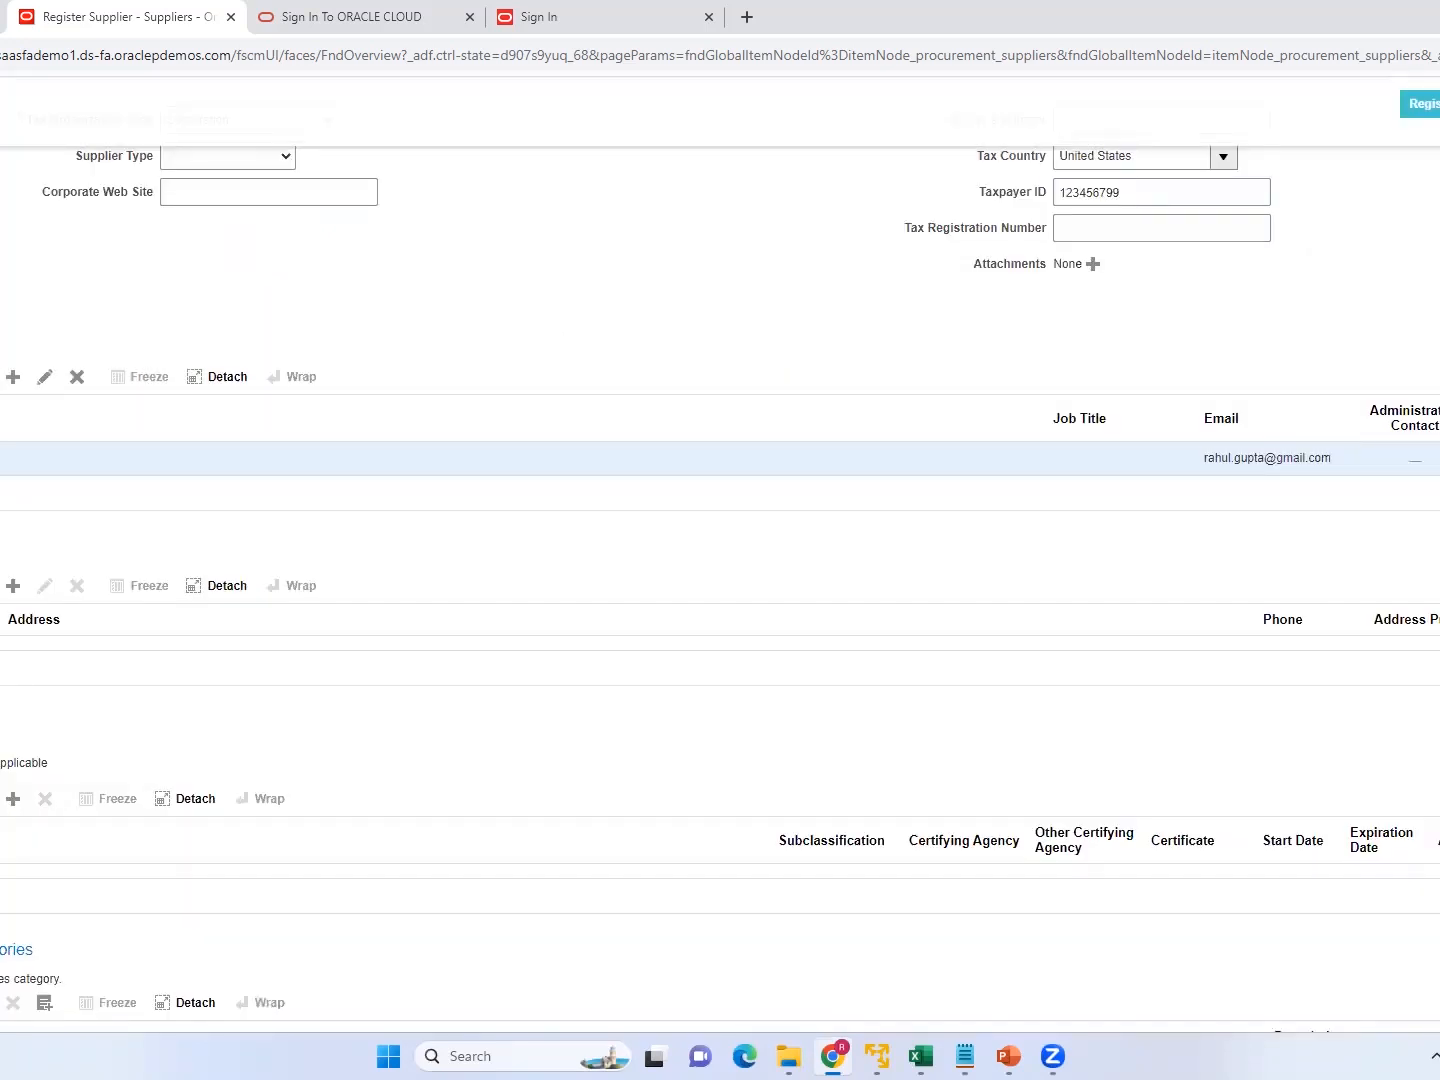
Start a new supplier address named RAL Noida1 and set its country to United States.
click(14, 594)
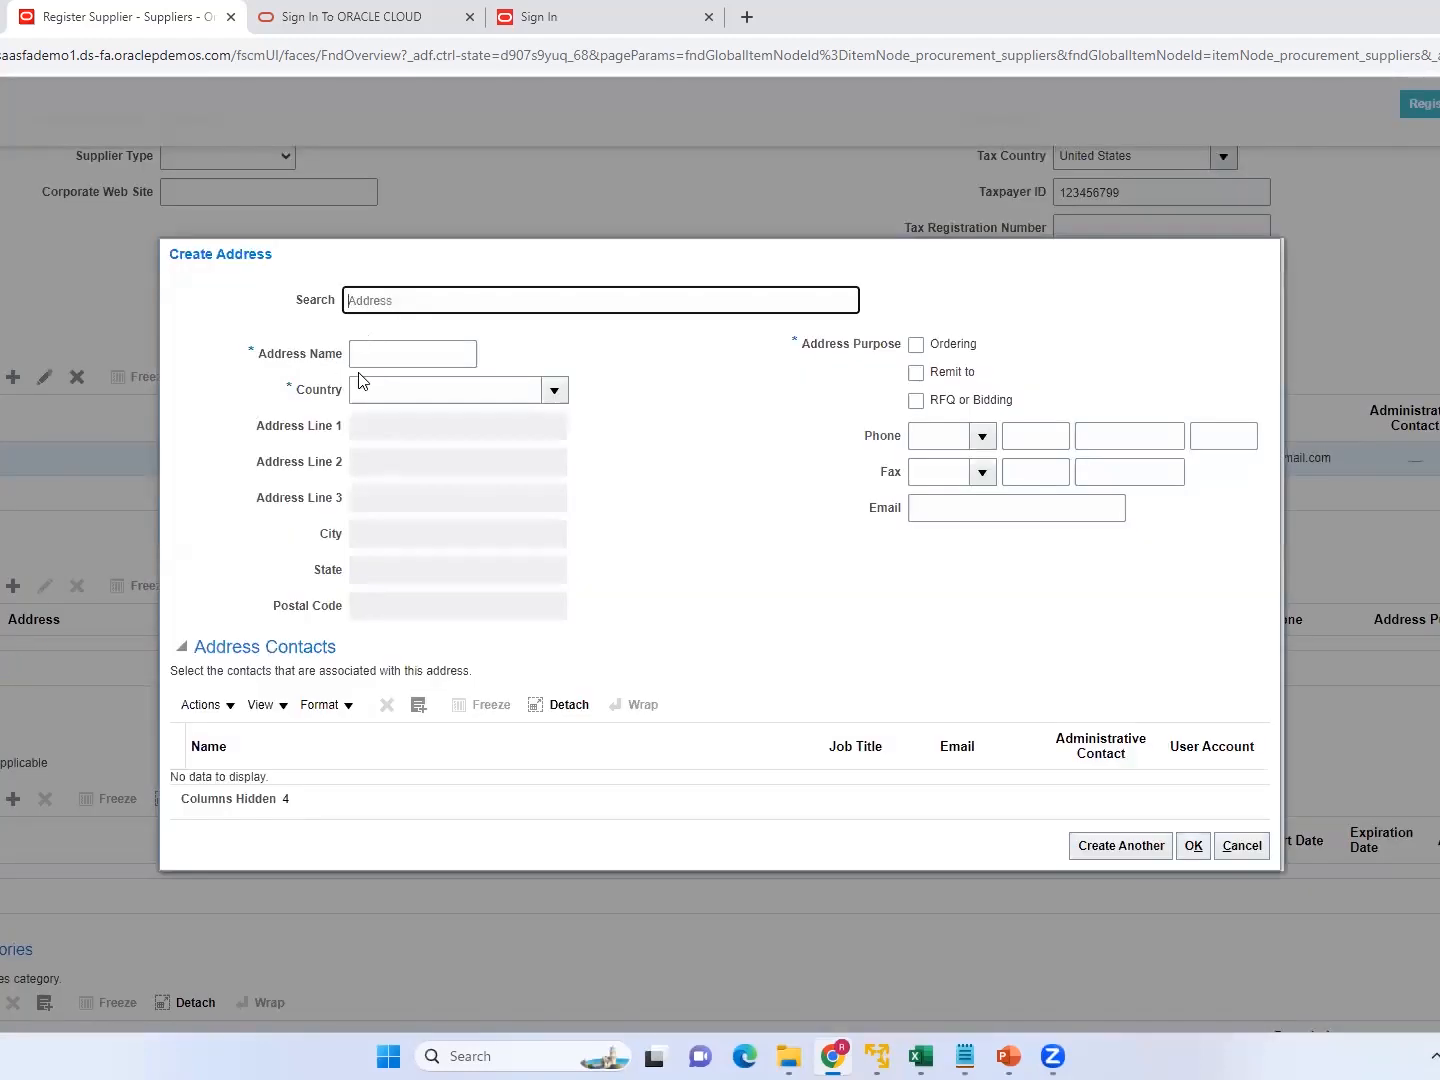
click(380, 353)
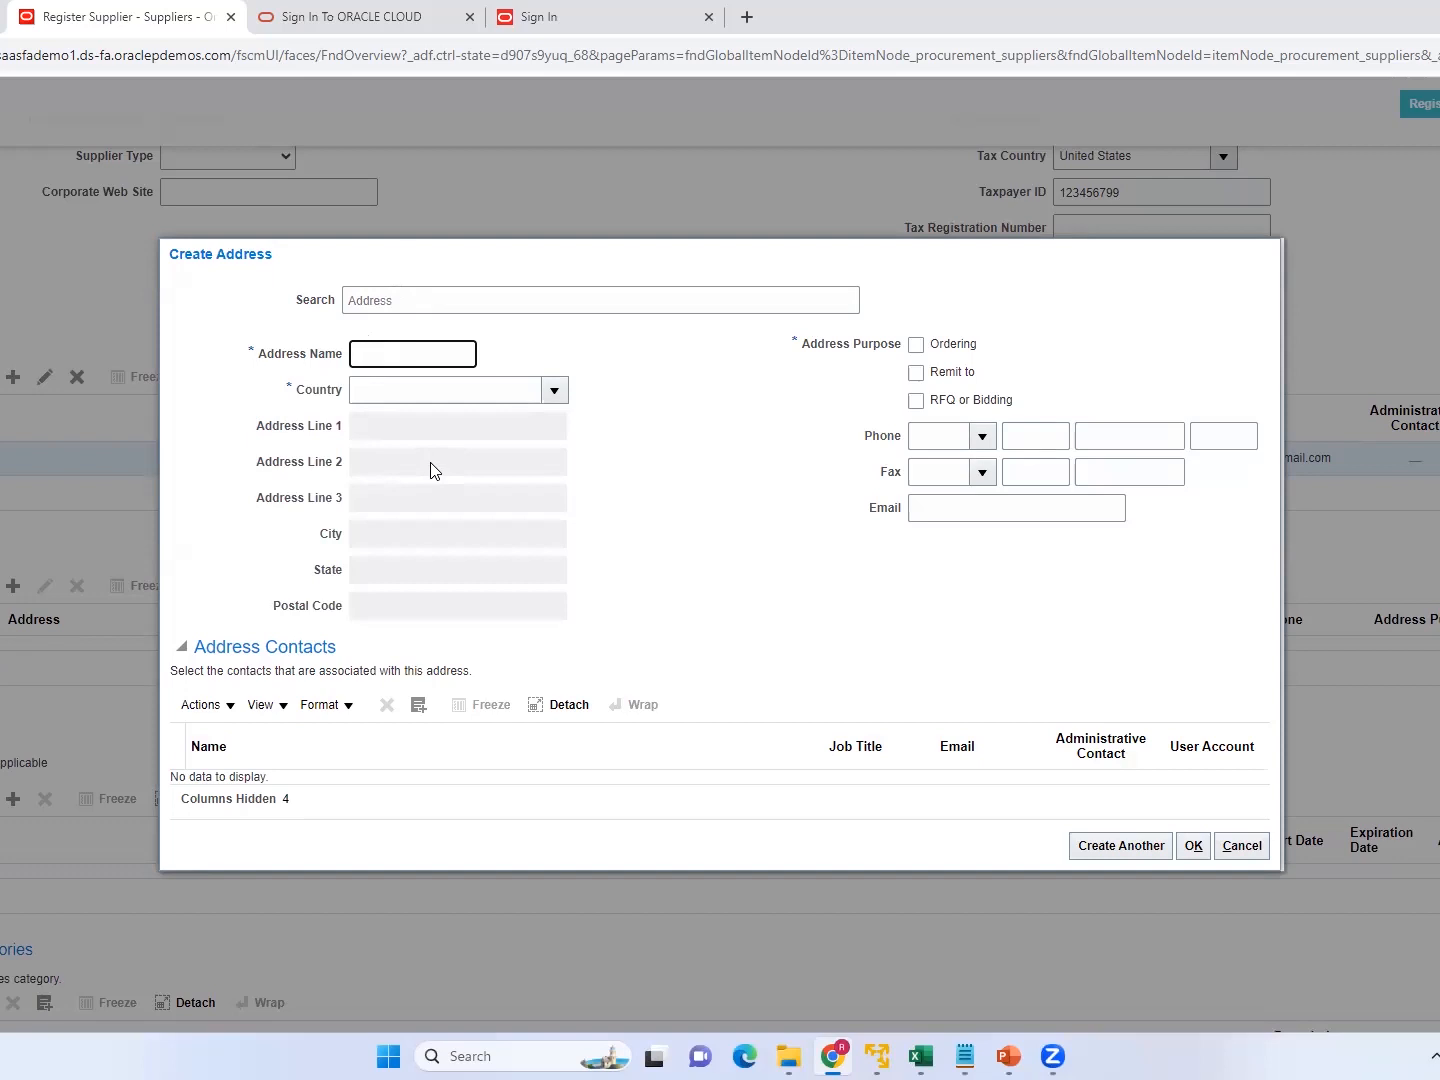
text(RAL Noida1)
click(380, 390)
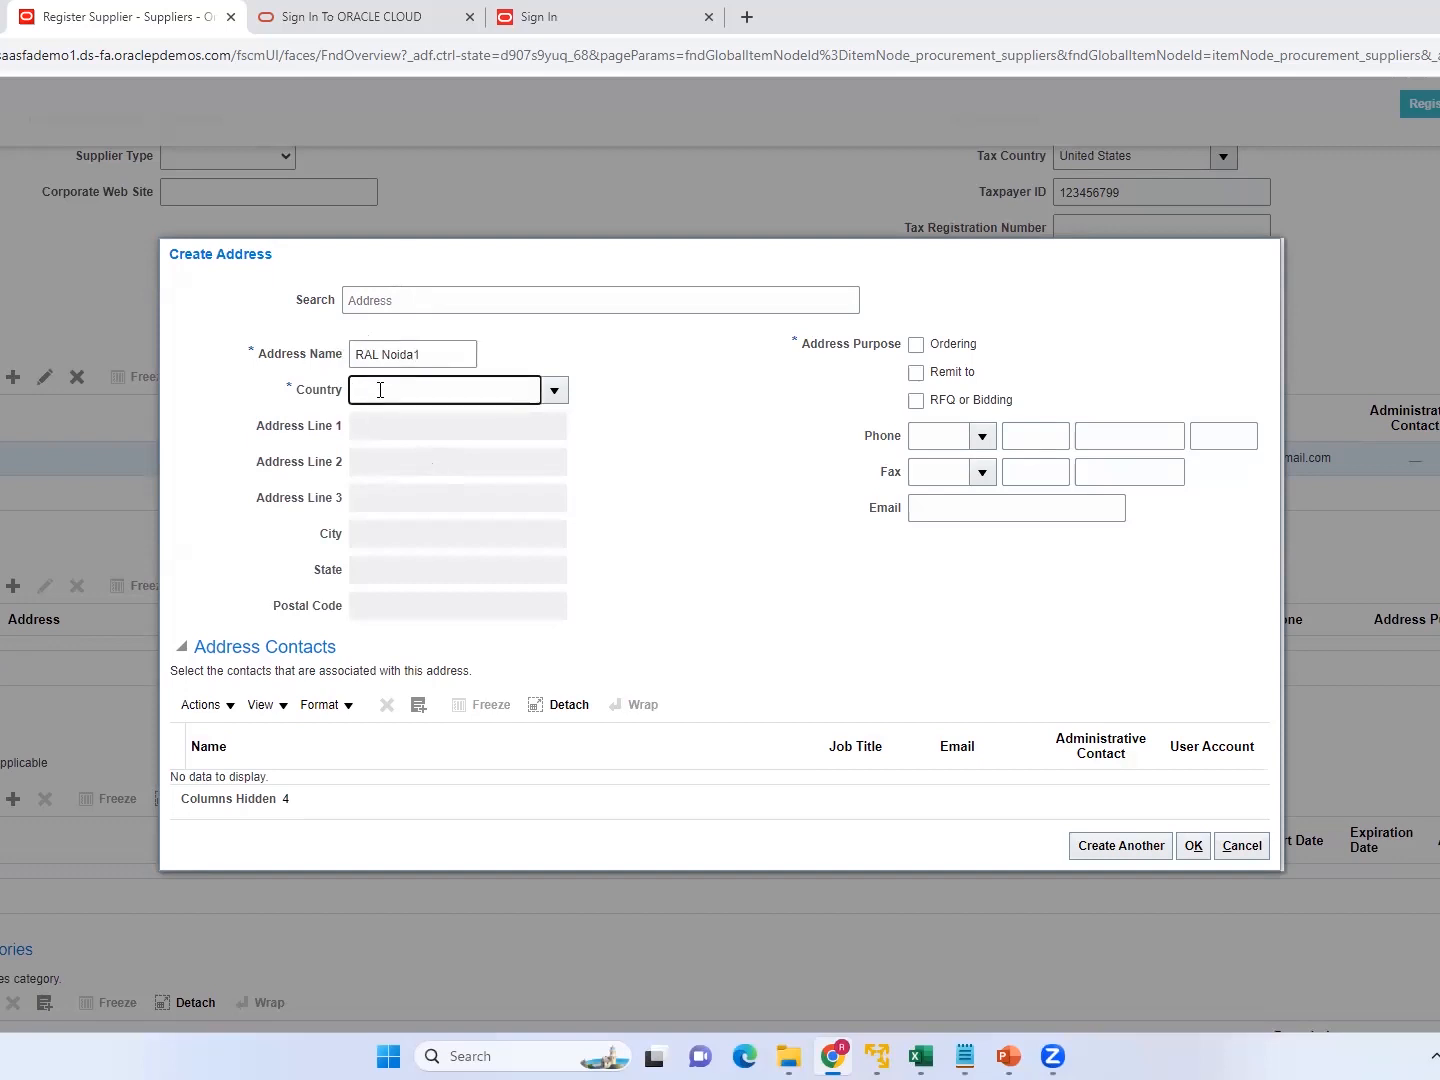
text(Us)
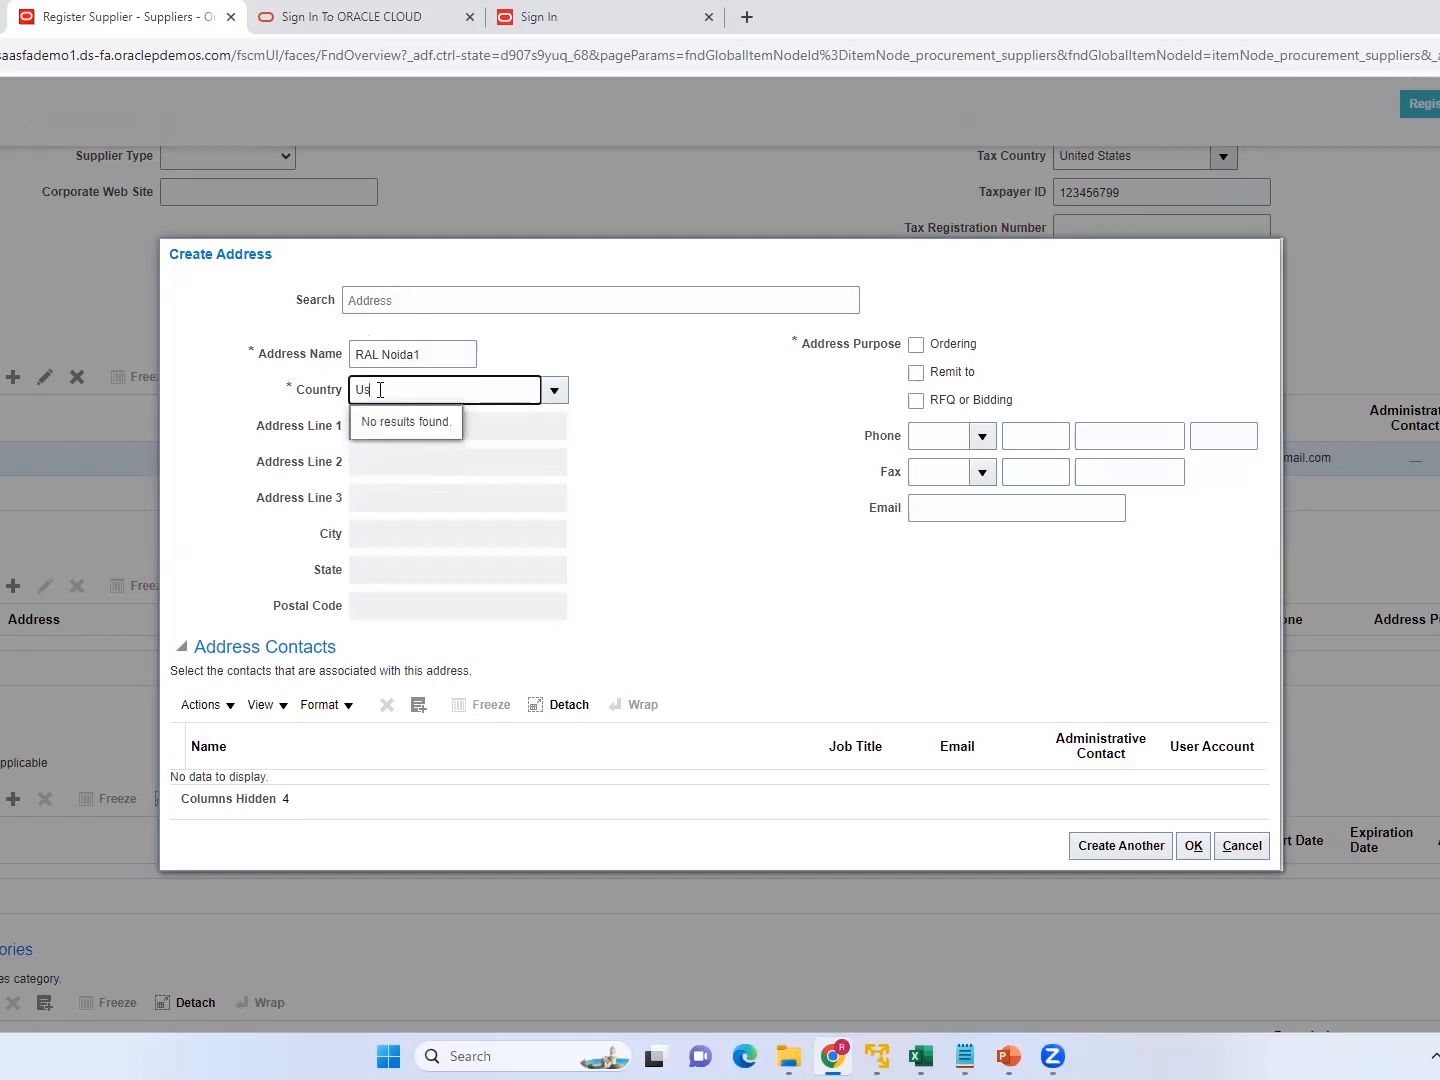
key(BackSpace)
text(t)
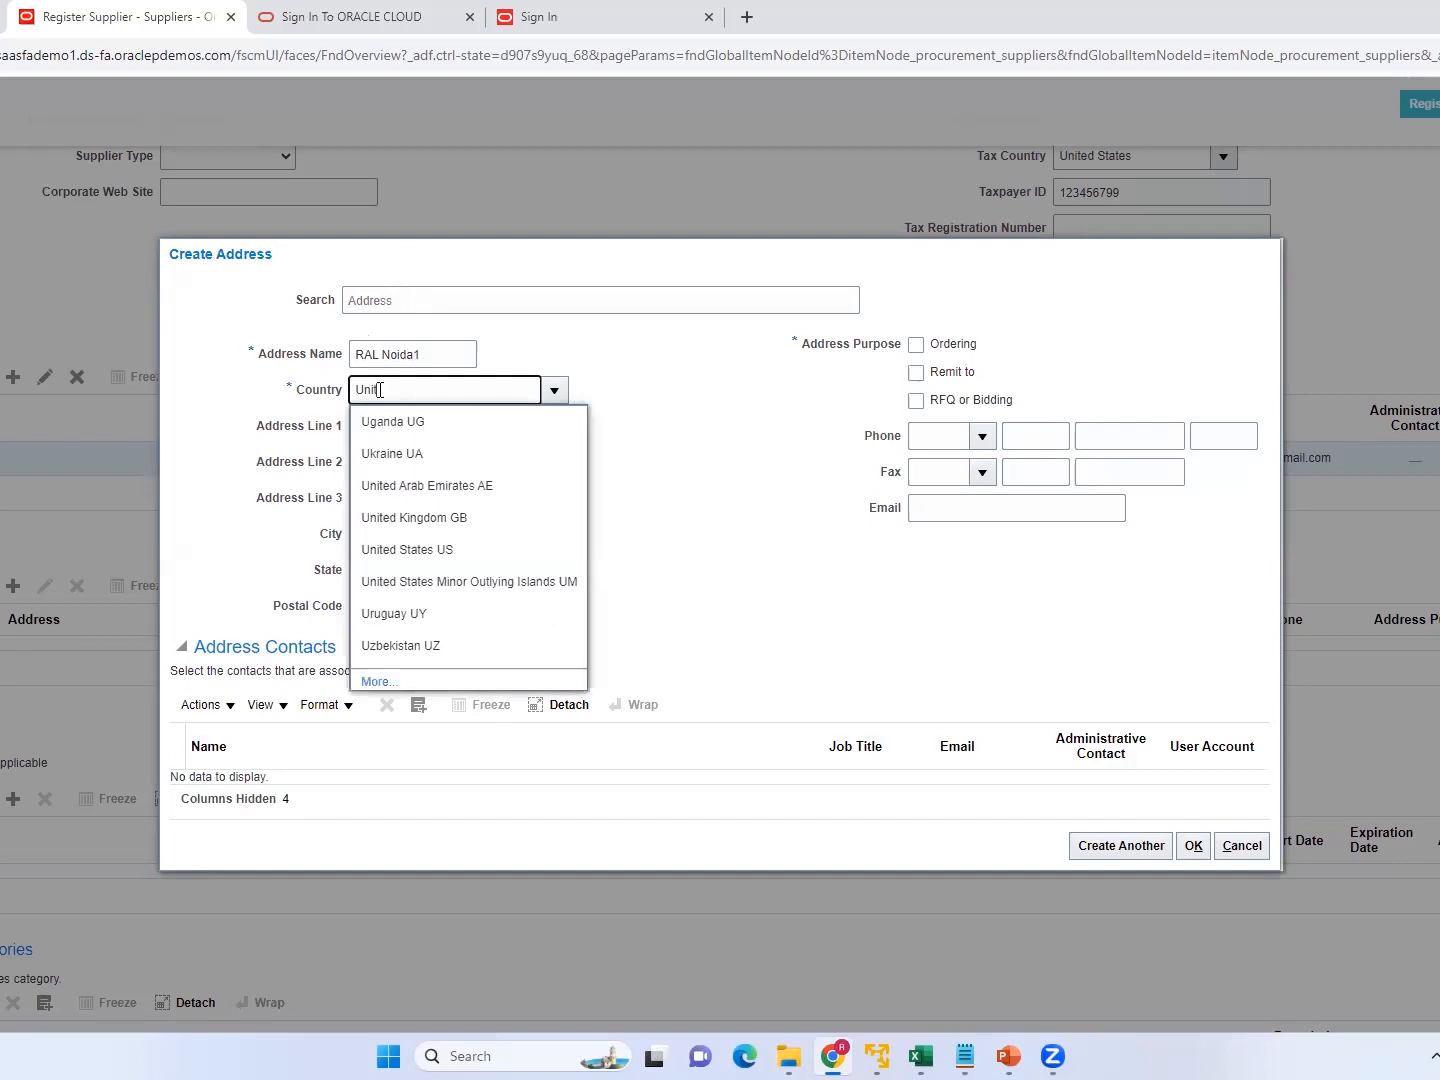
text(ed)
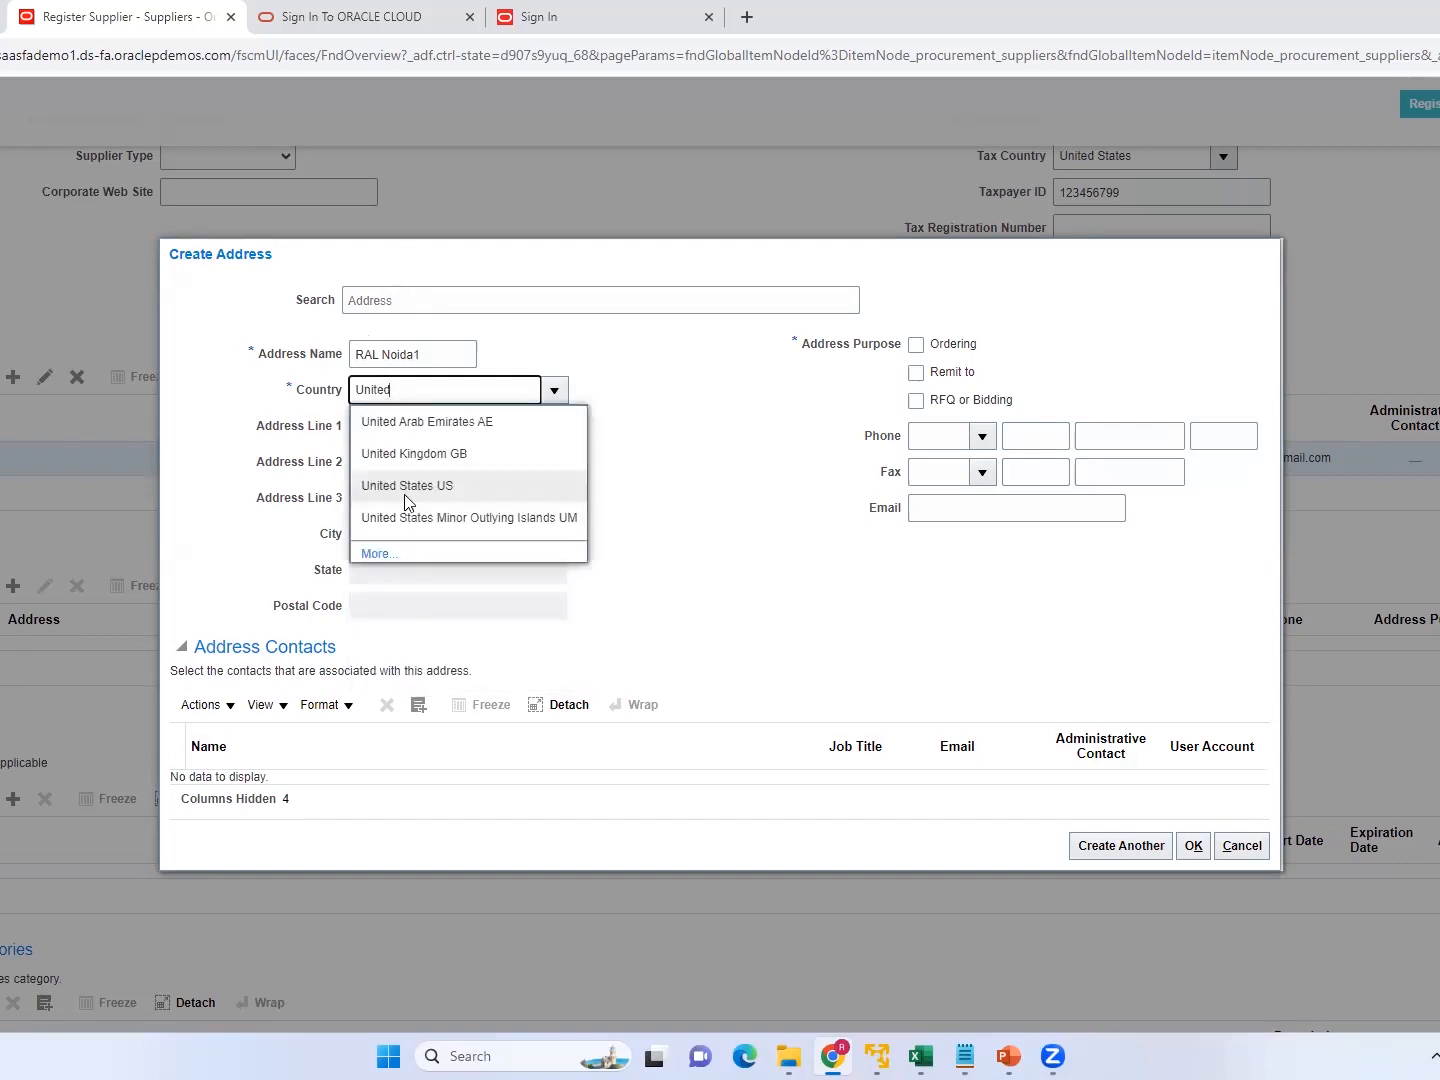
click(421, 487)
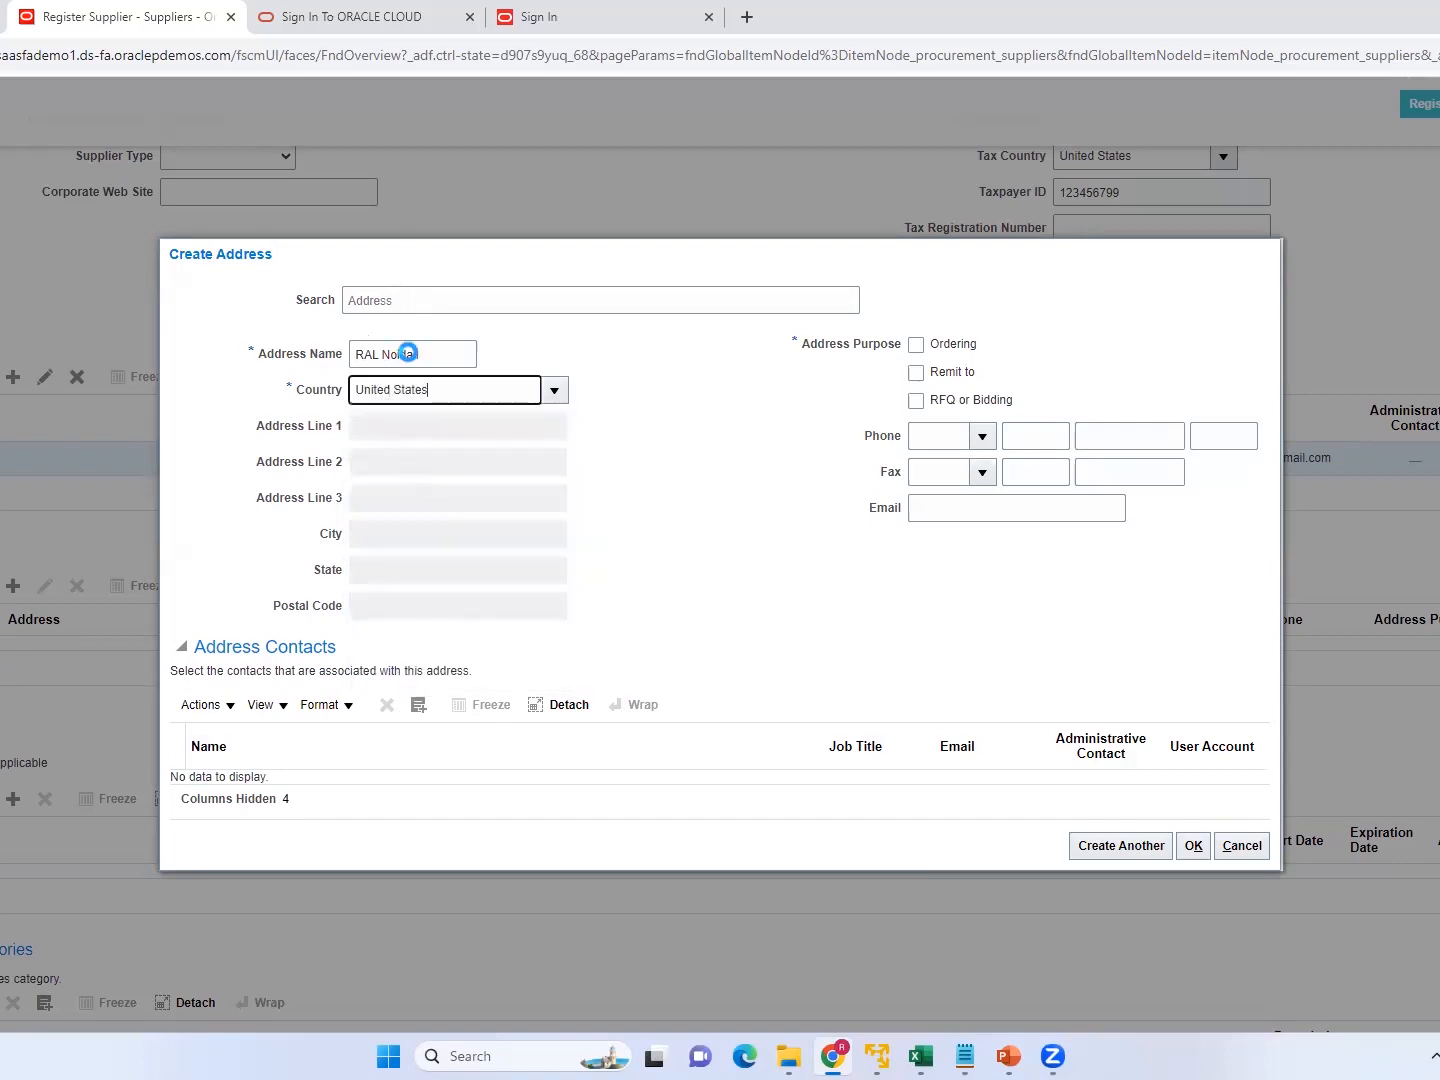
Change the address name to RAL US1.
click(434, 354)
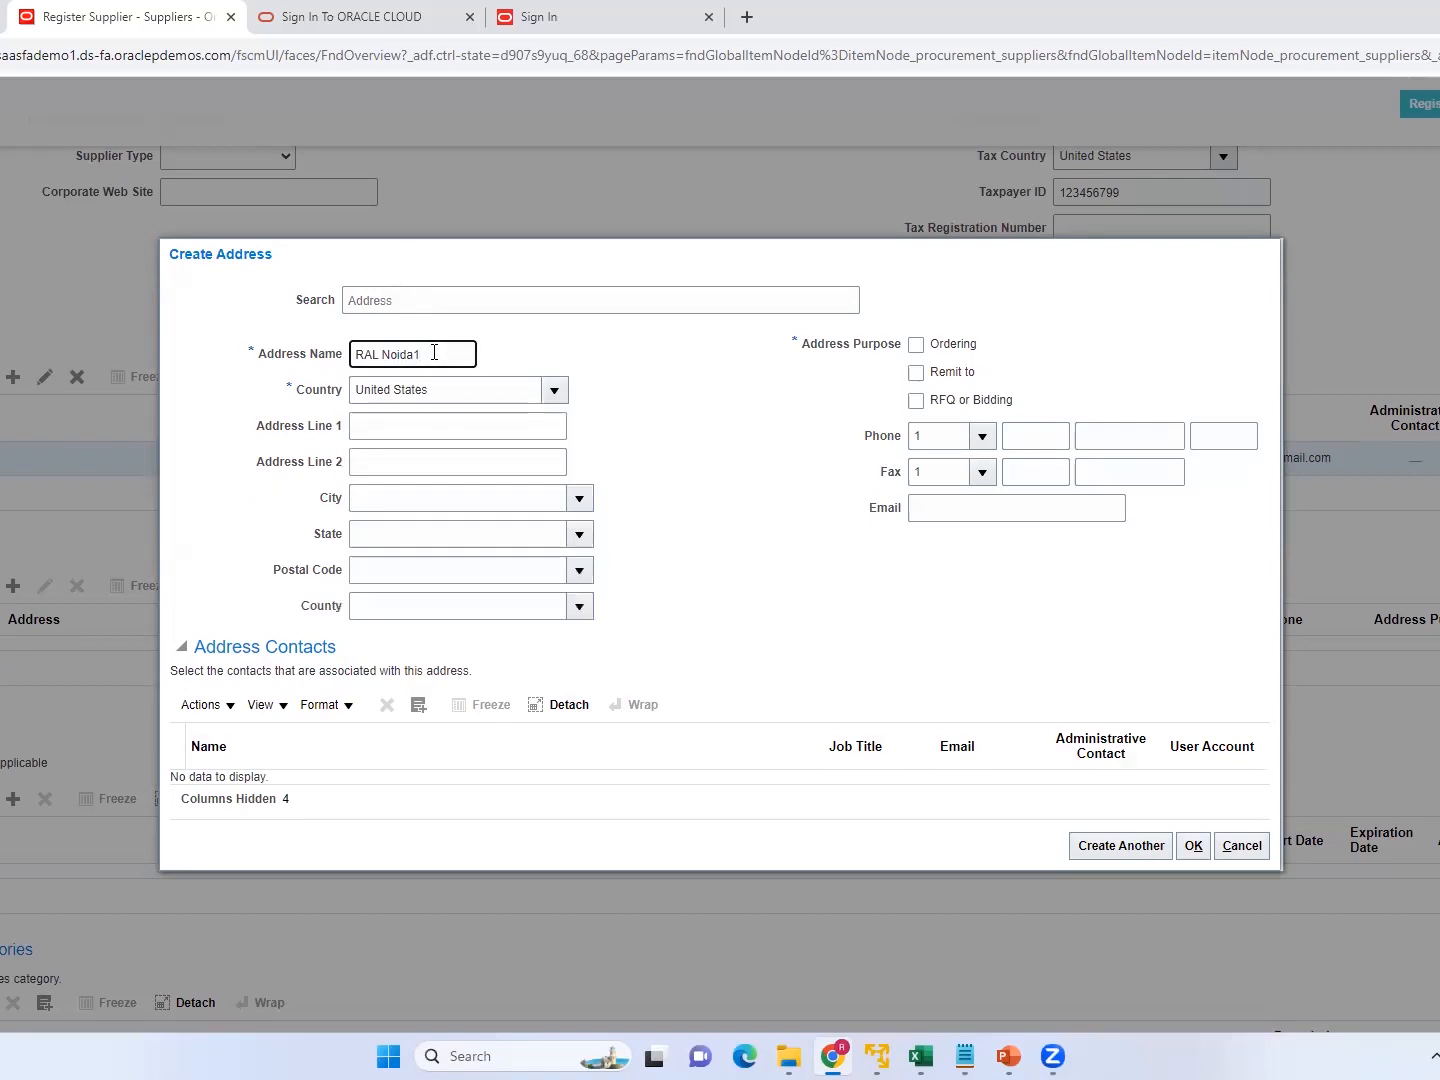
key(BackSpace)
key(BackSpace)
key(BackSpace)
text(RAL US)
Fill in the supplier address's first line, then pick its city with state and the matching postal code.
click(383, 416)
text(RAL)
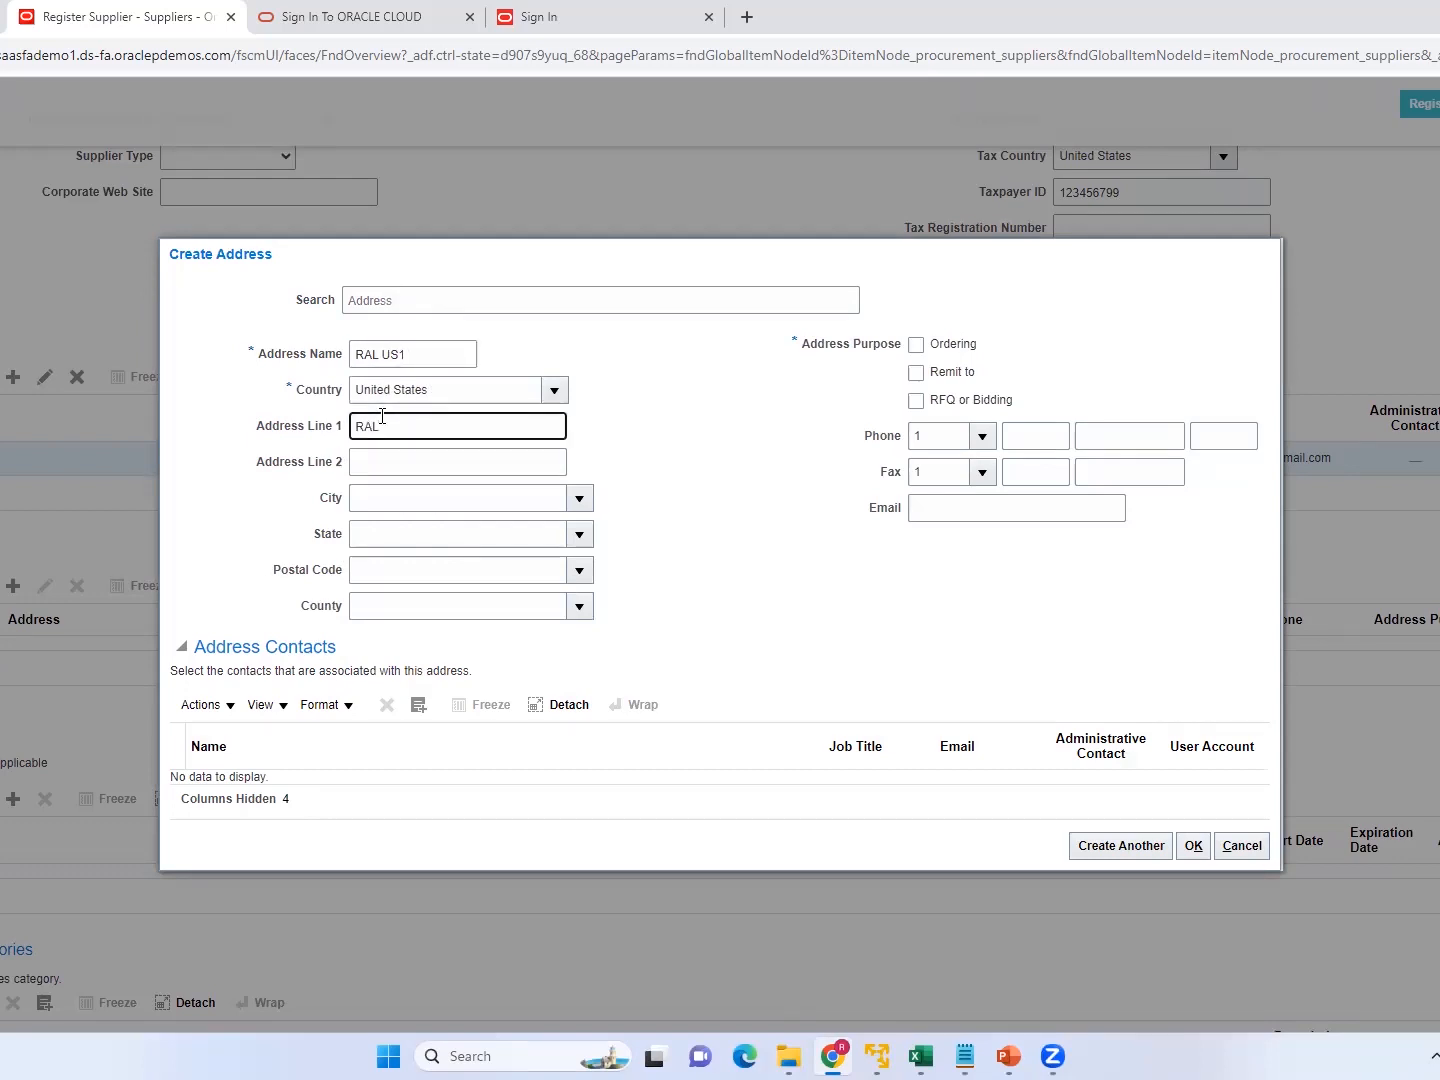
text( ADD2)
click(419, 497)
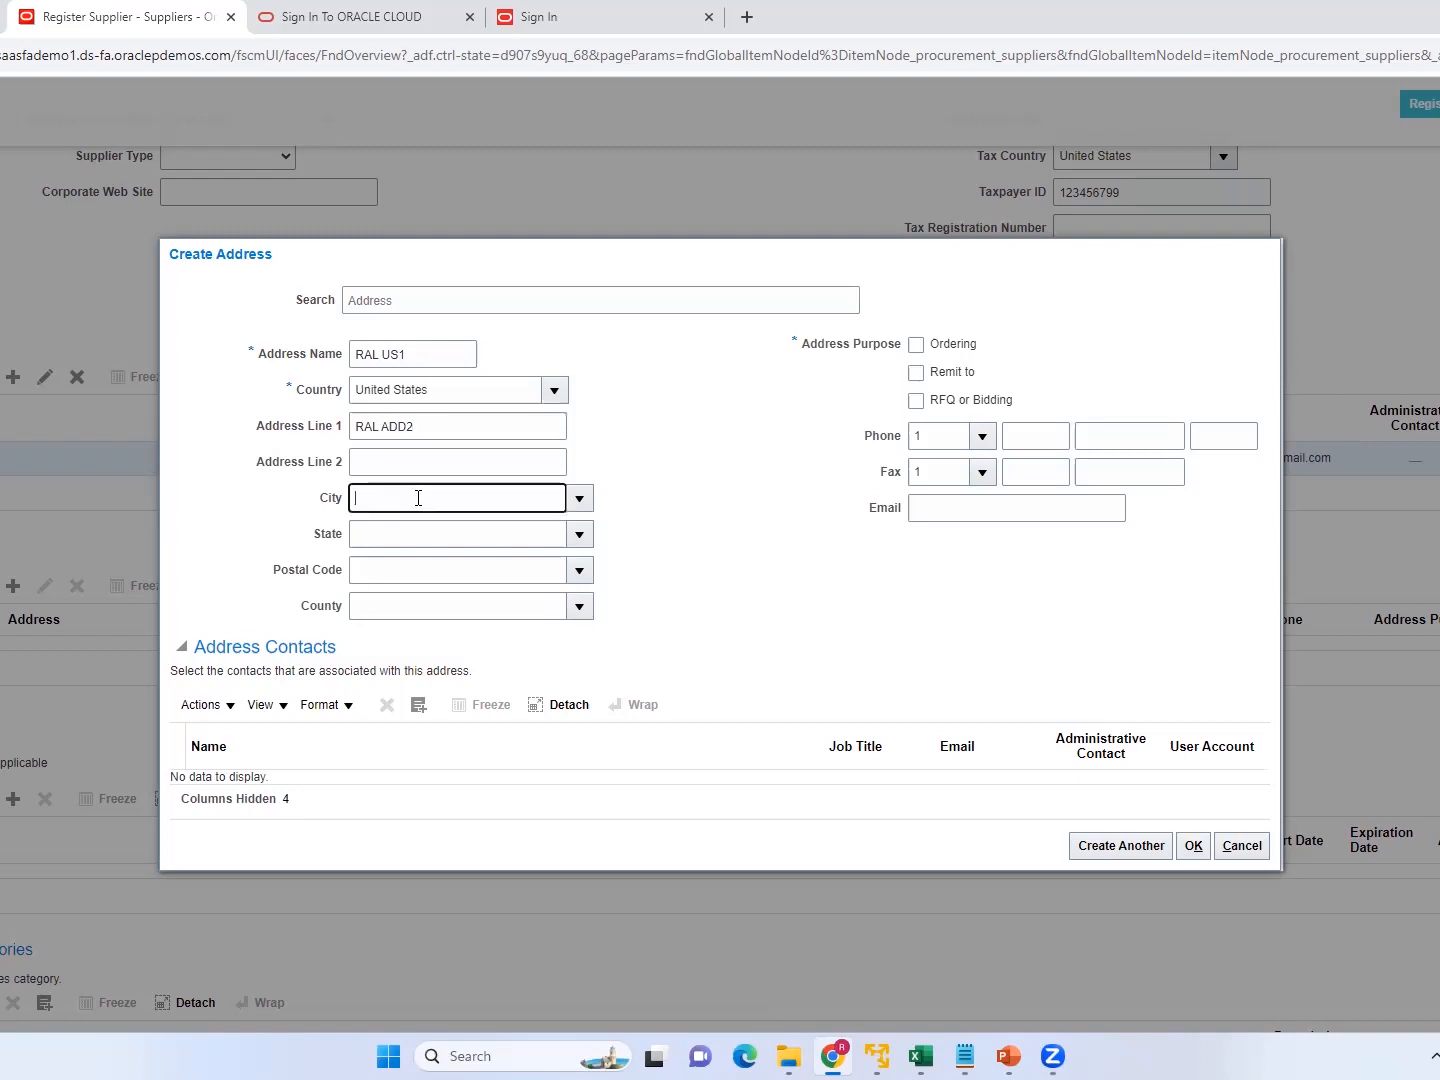
click(579, 501)
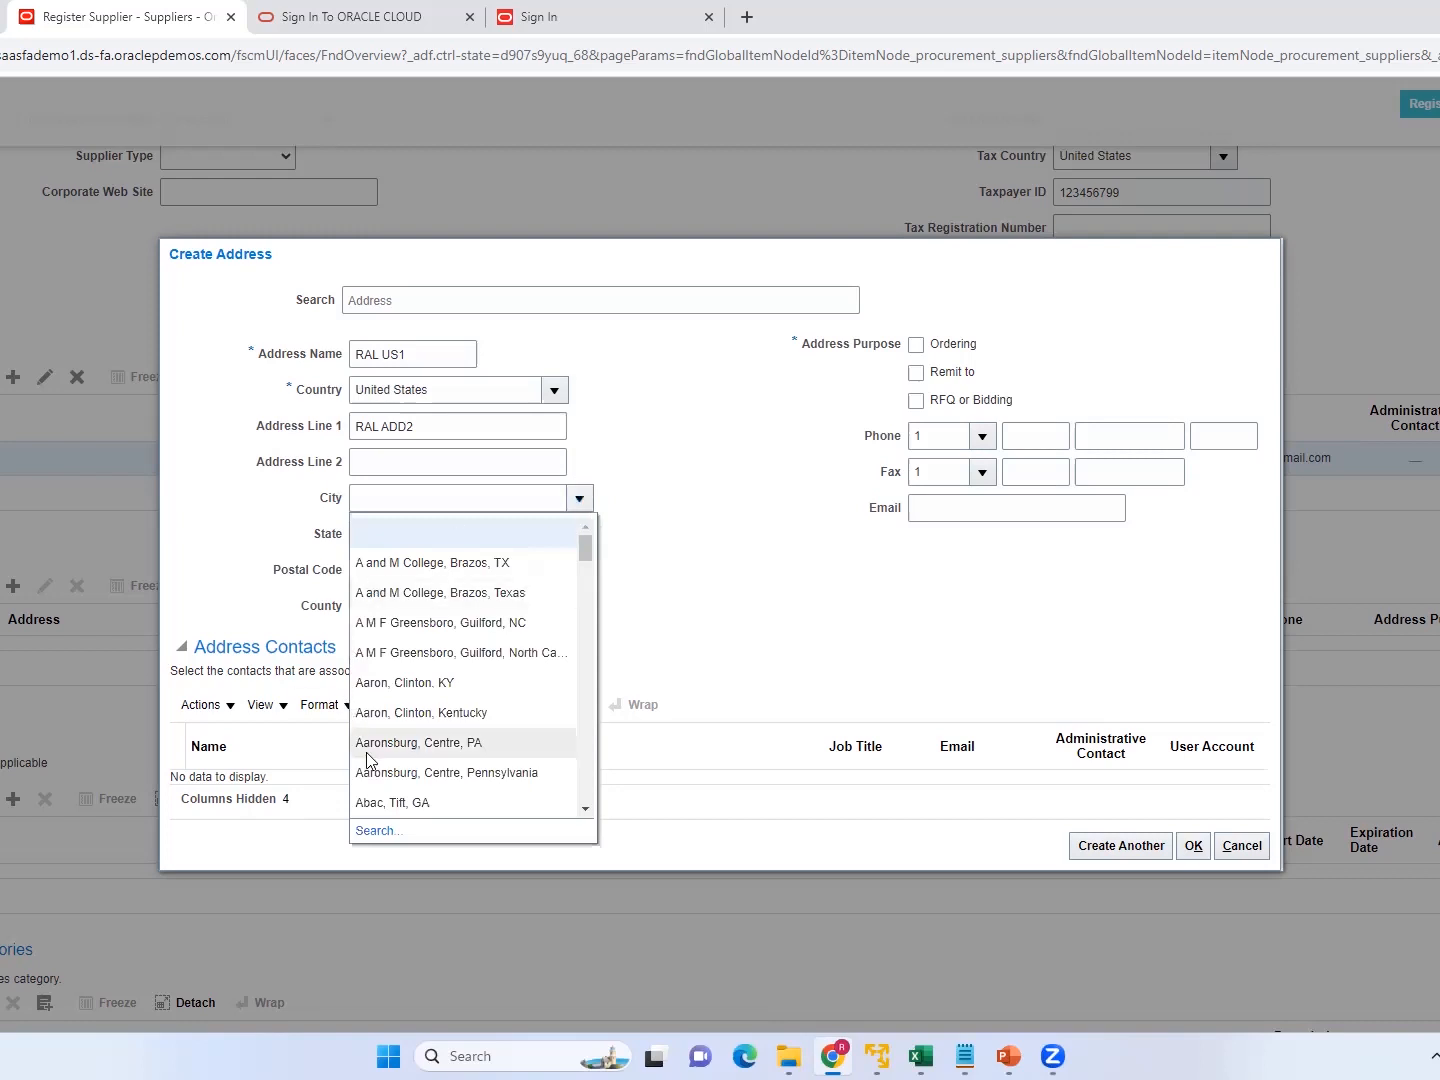
click(404, 684)
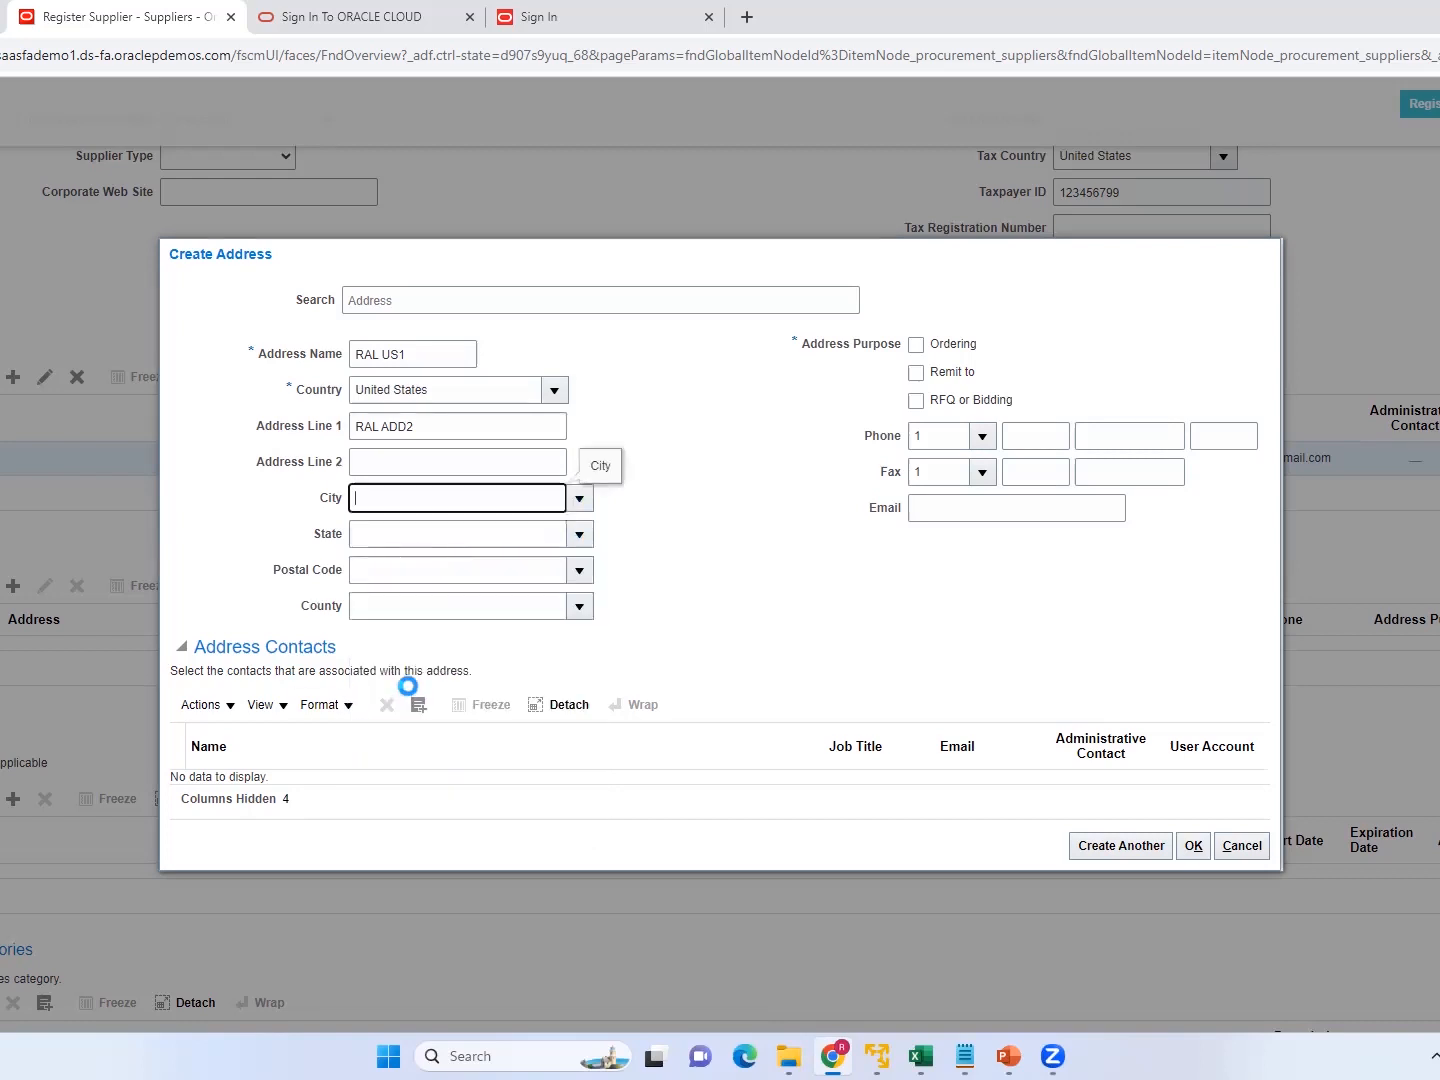
click(581, 572)
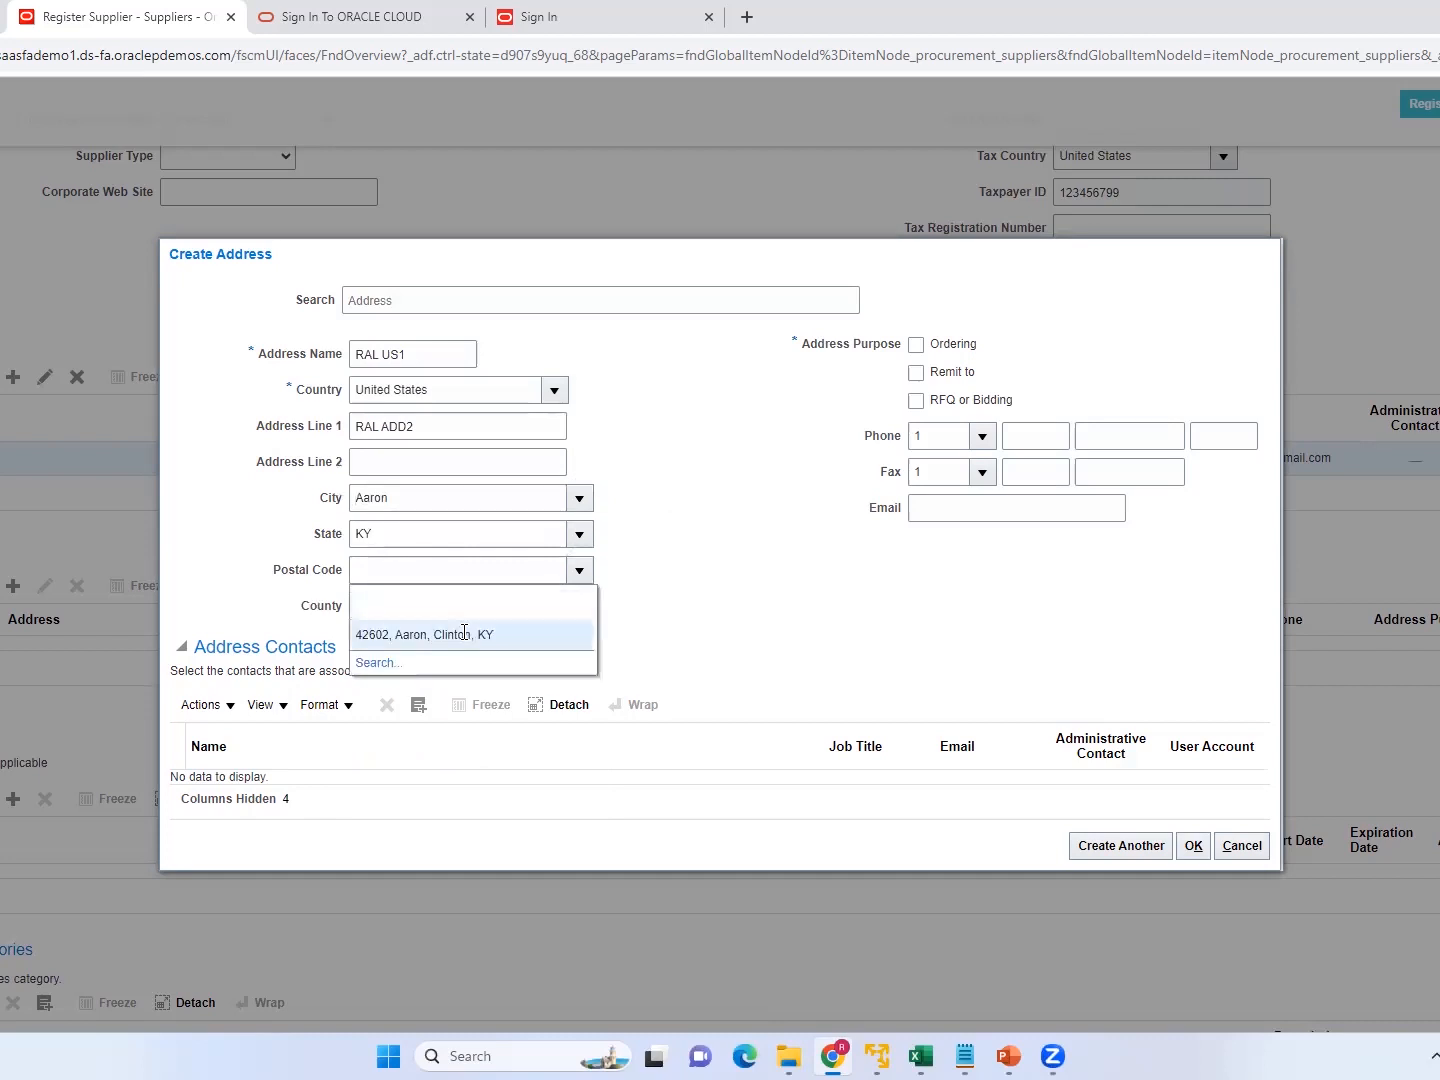
click(432, 684)
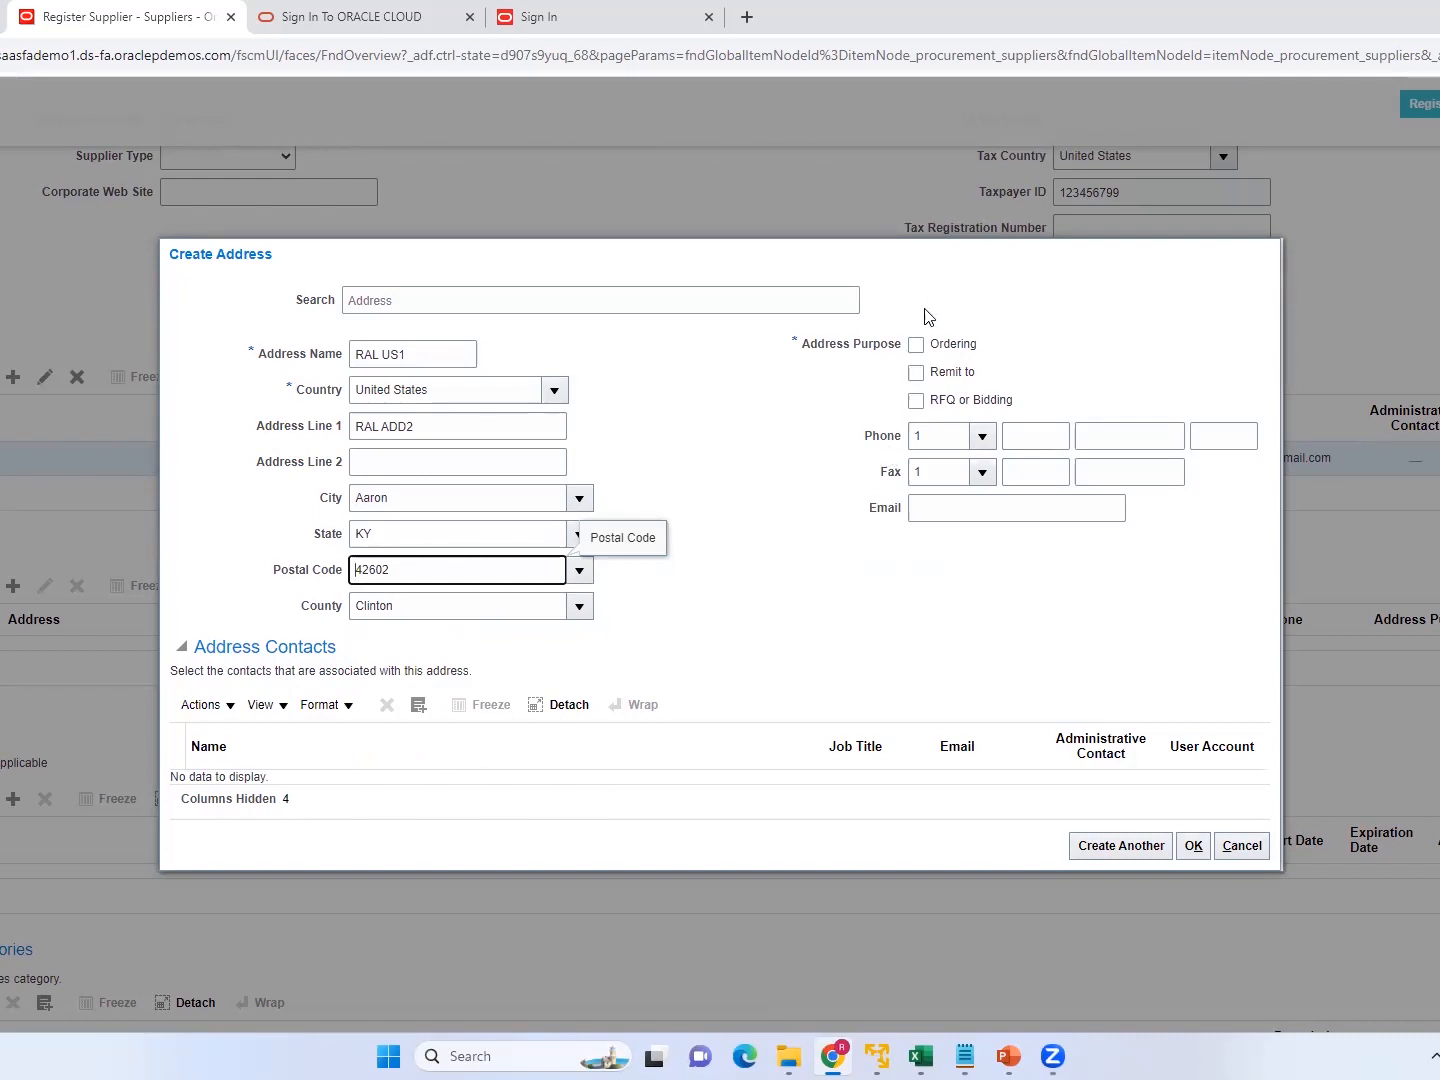
Assign the purposes Ordering, Remit to, and RFQ or Bidding to the address and save it.
click(916, 347)
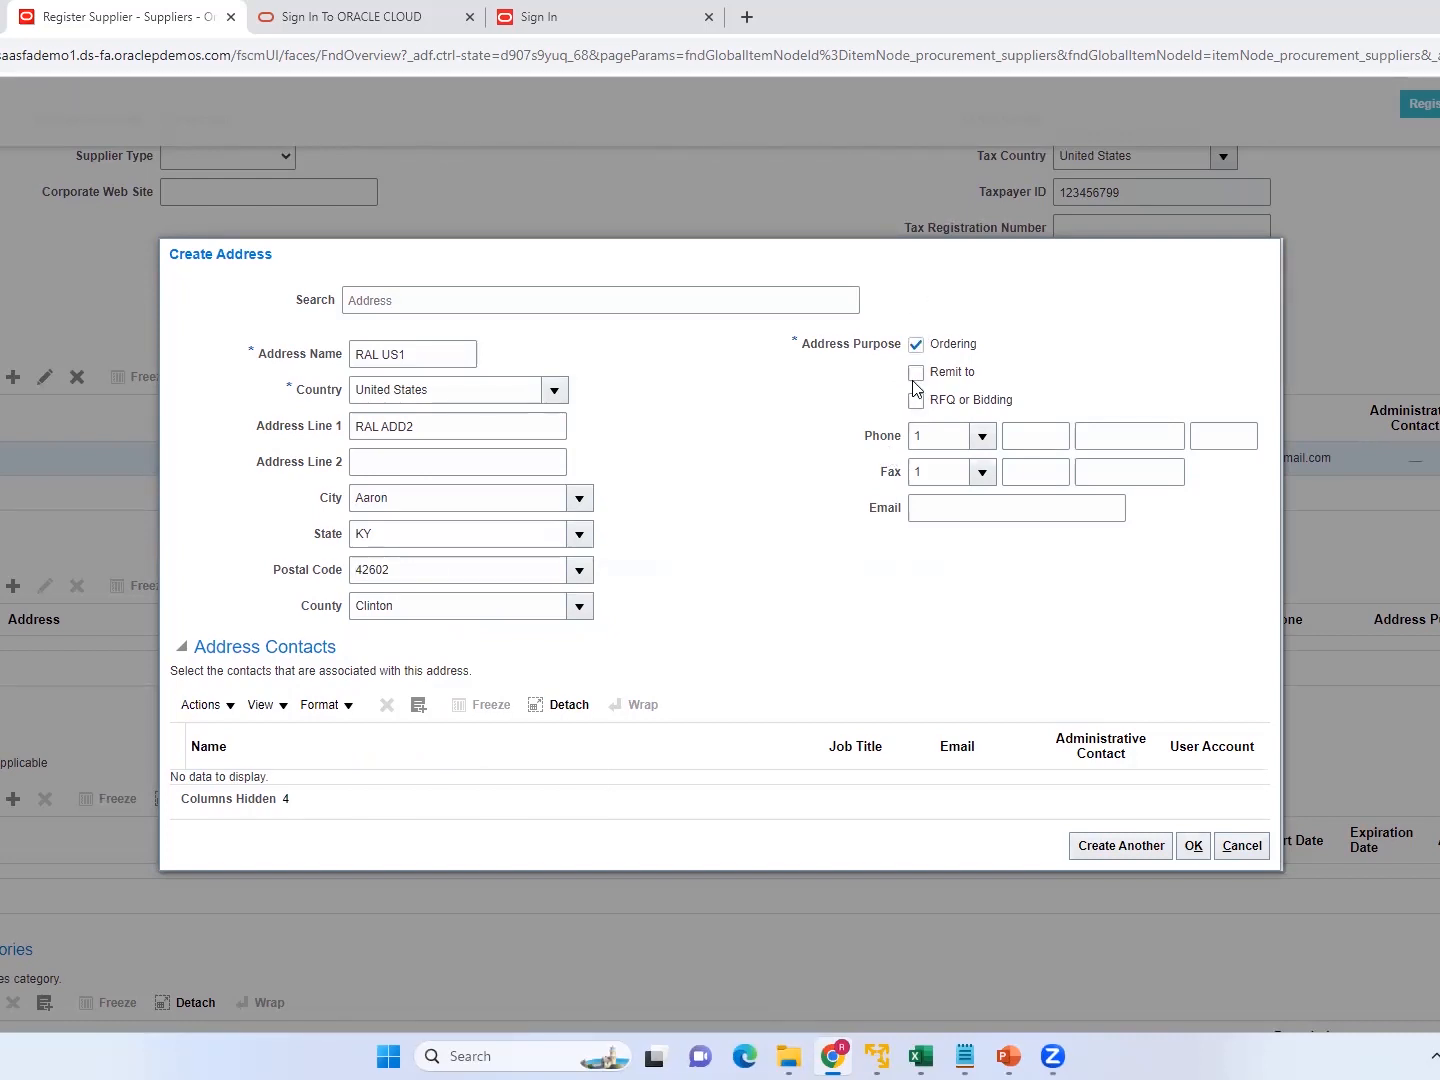
click(916, 374)
click(916, 400)
click(1194, 846)
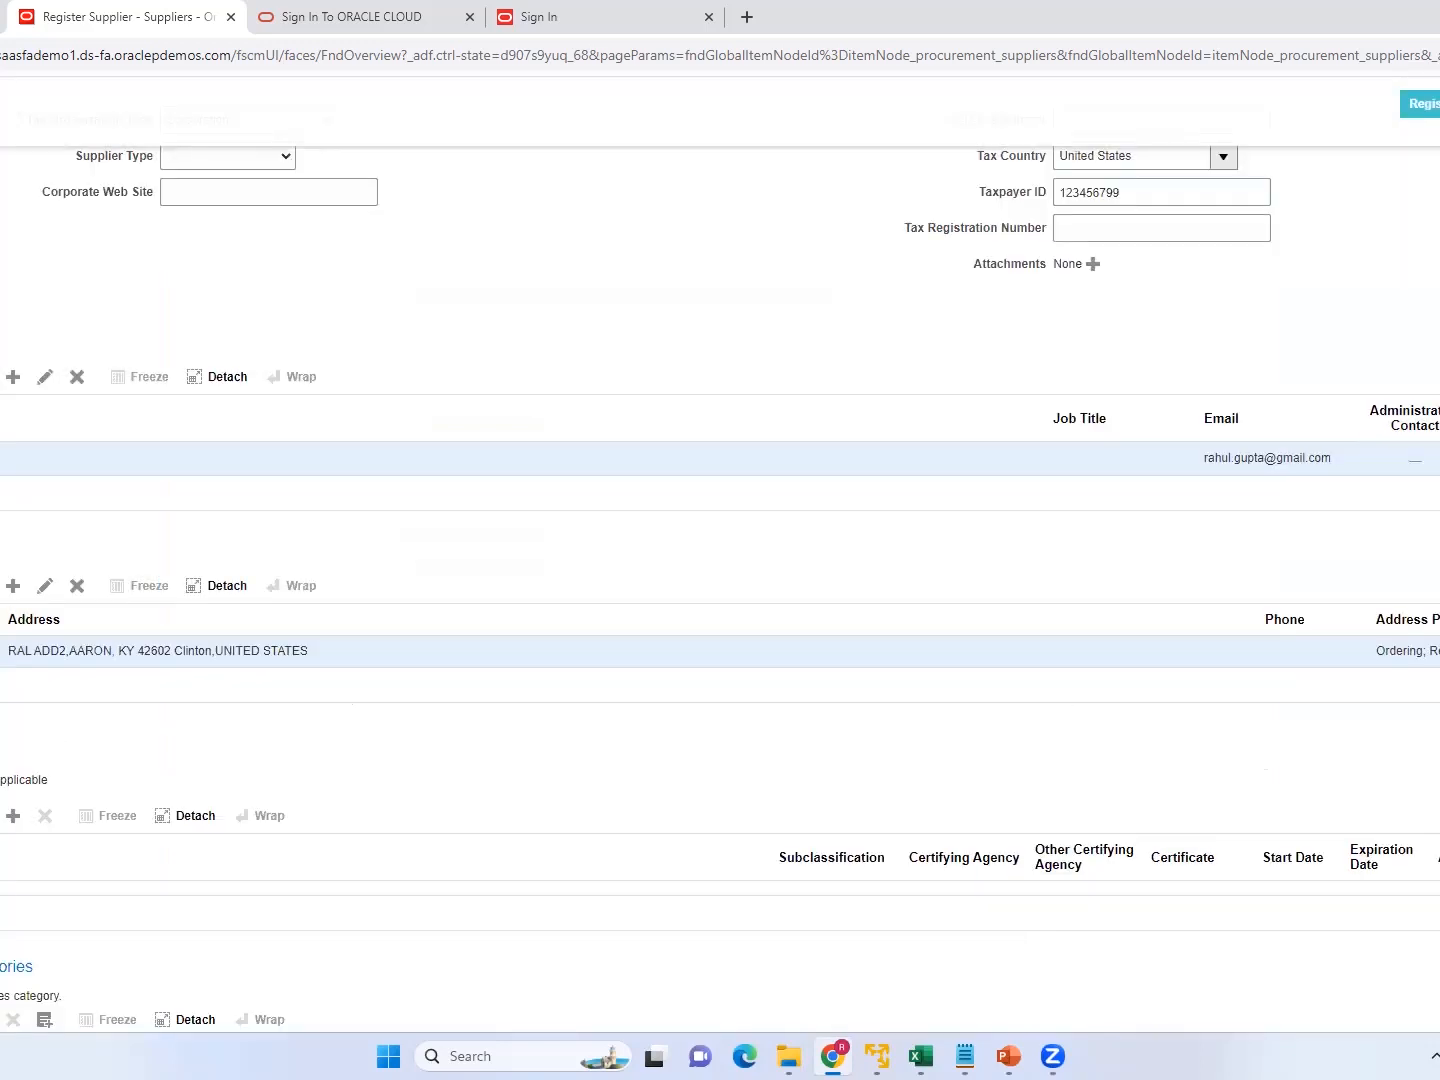
Add the Computer Supplies category to the supplier registration's products and services.
scroll(720, 589, down, 2)
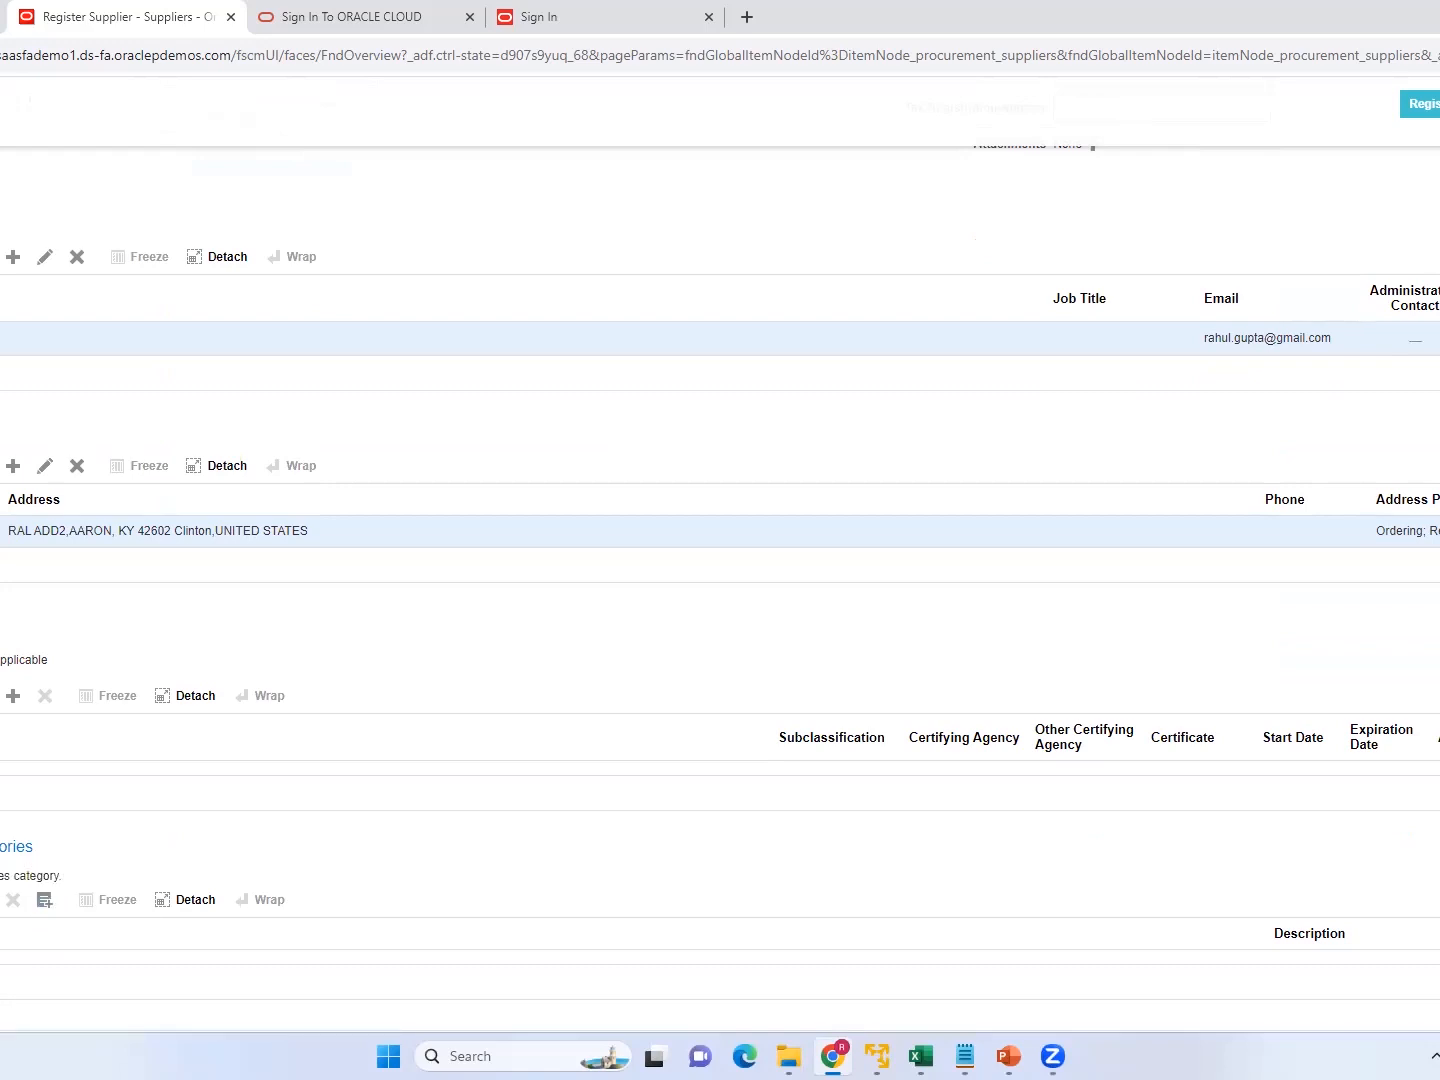
click(44, 900)
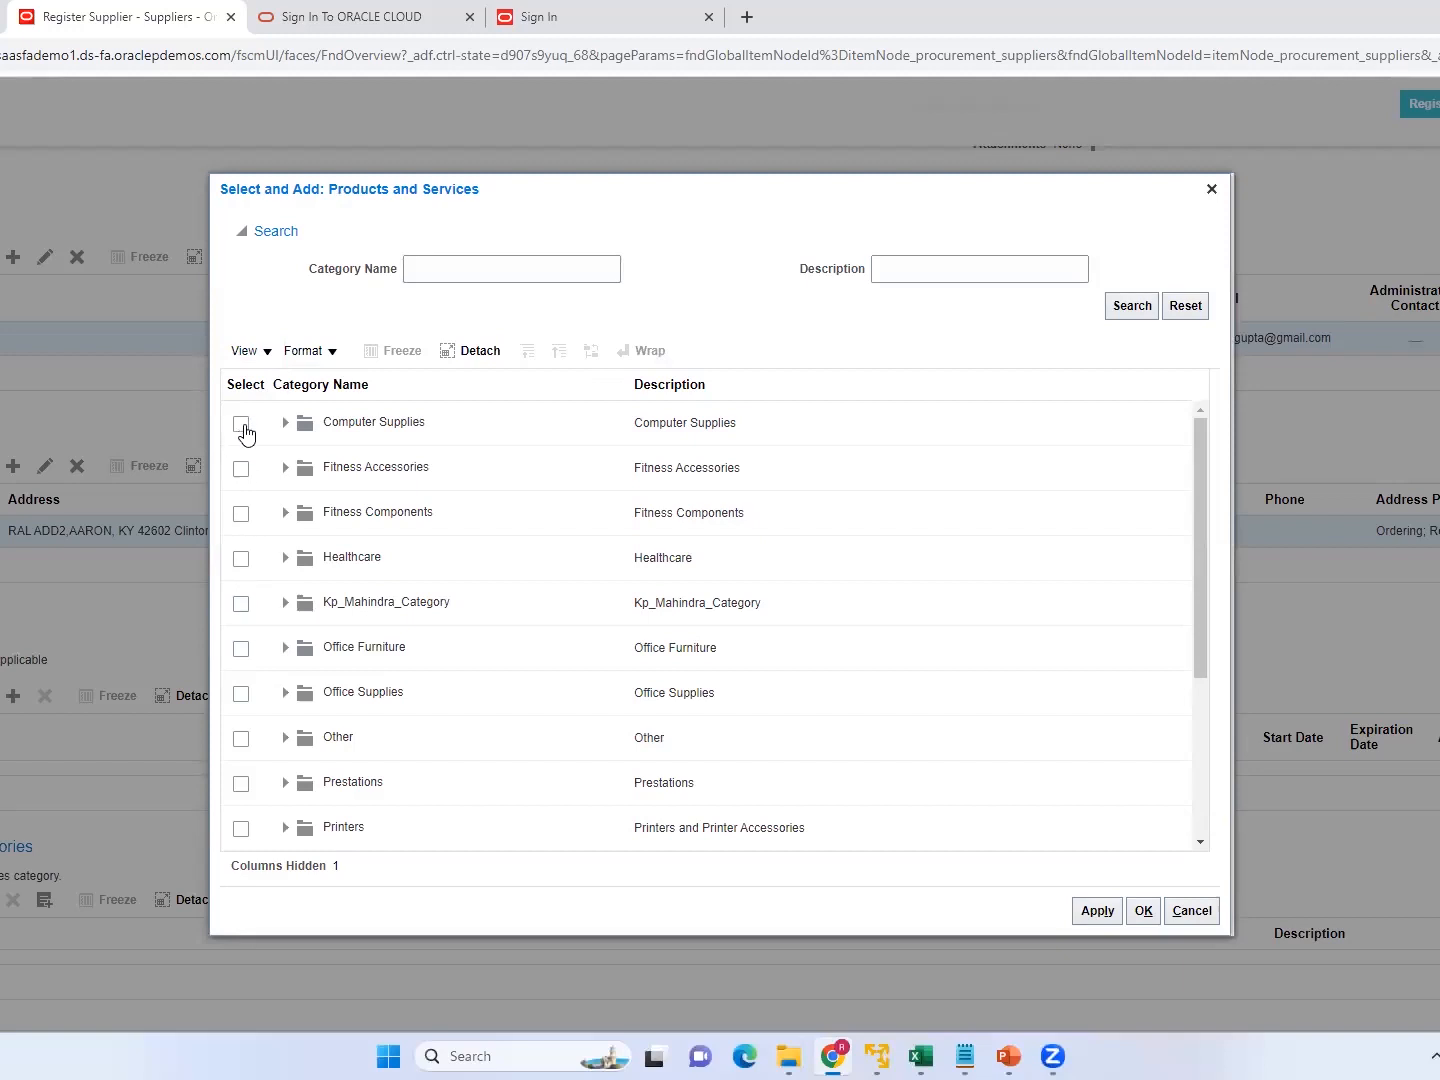
click(241, 426)
click(1099, 913)
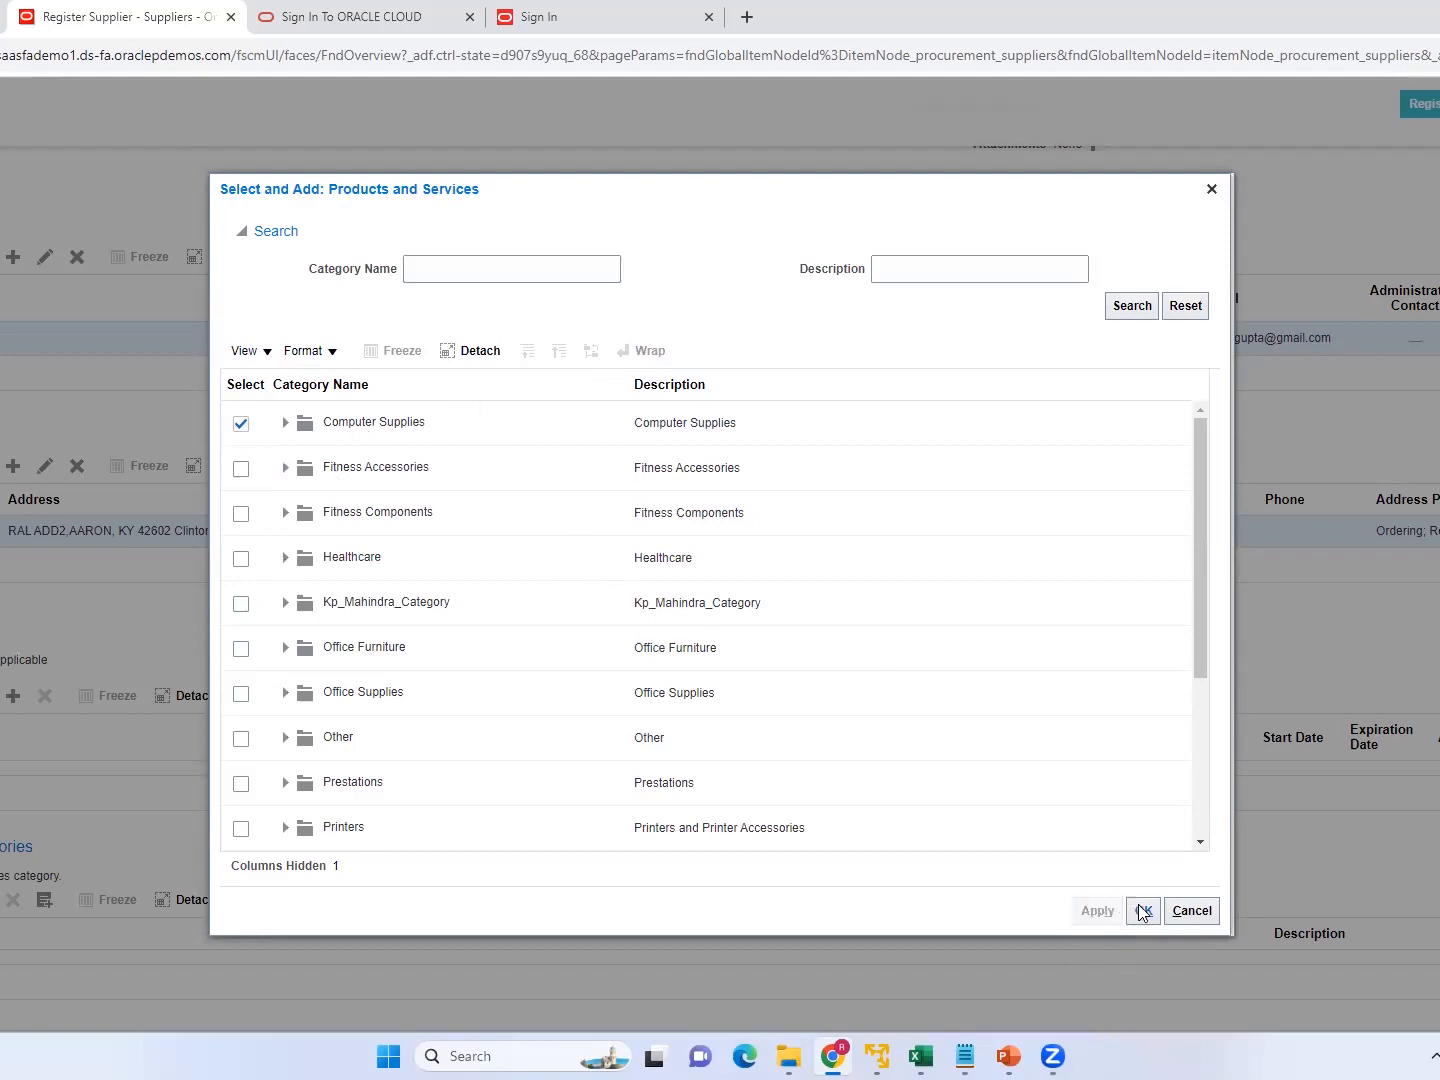
click(1144, 912)
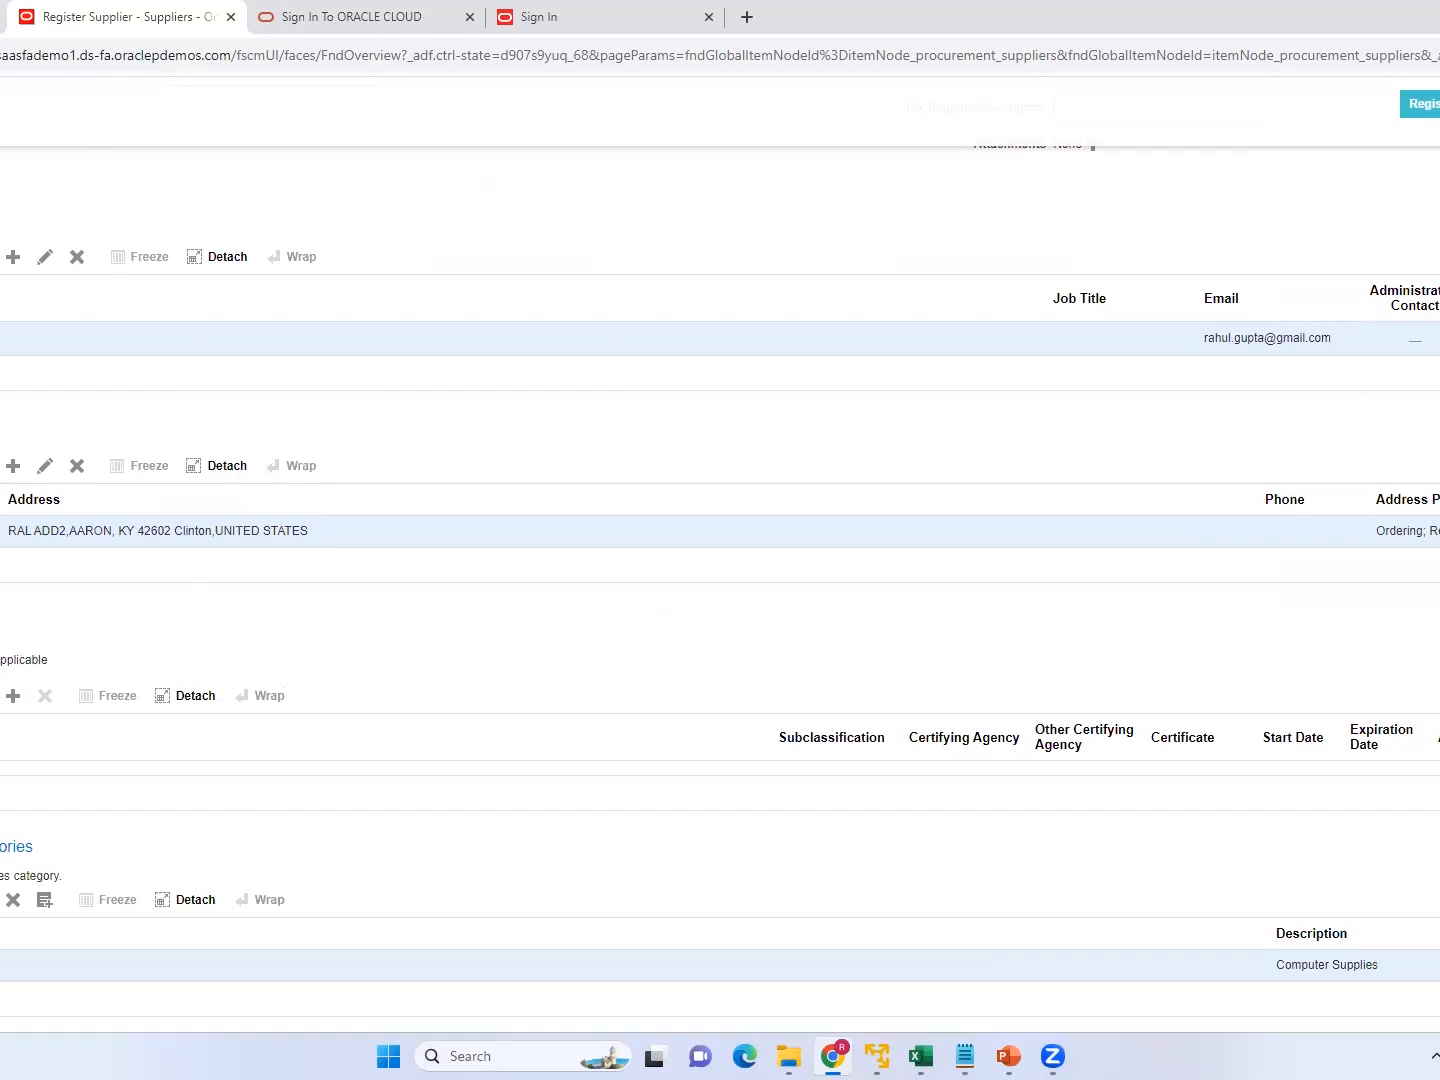
Submit the registration request for RAL SUPP2 and acknowledge the confirmation.
scroll(1366, 221, up, 5)
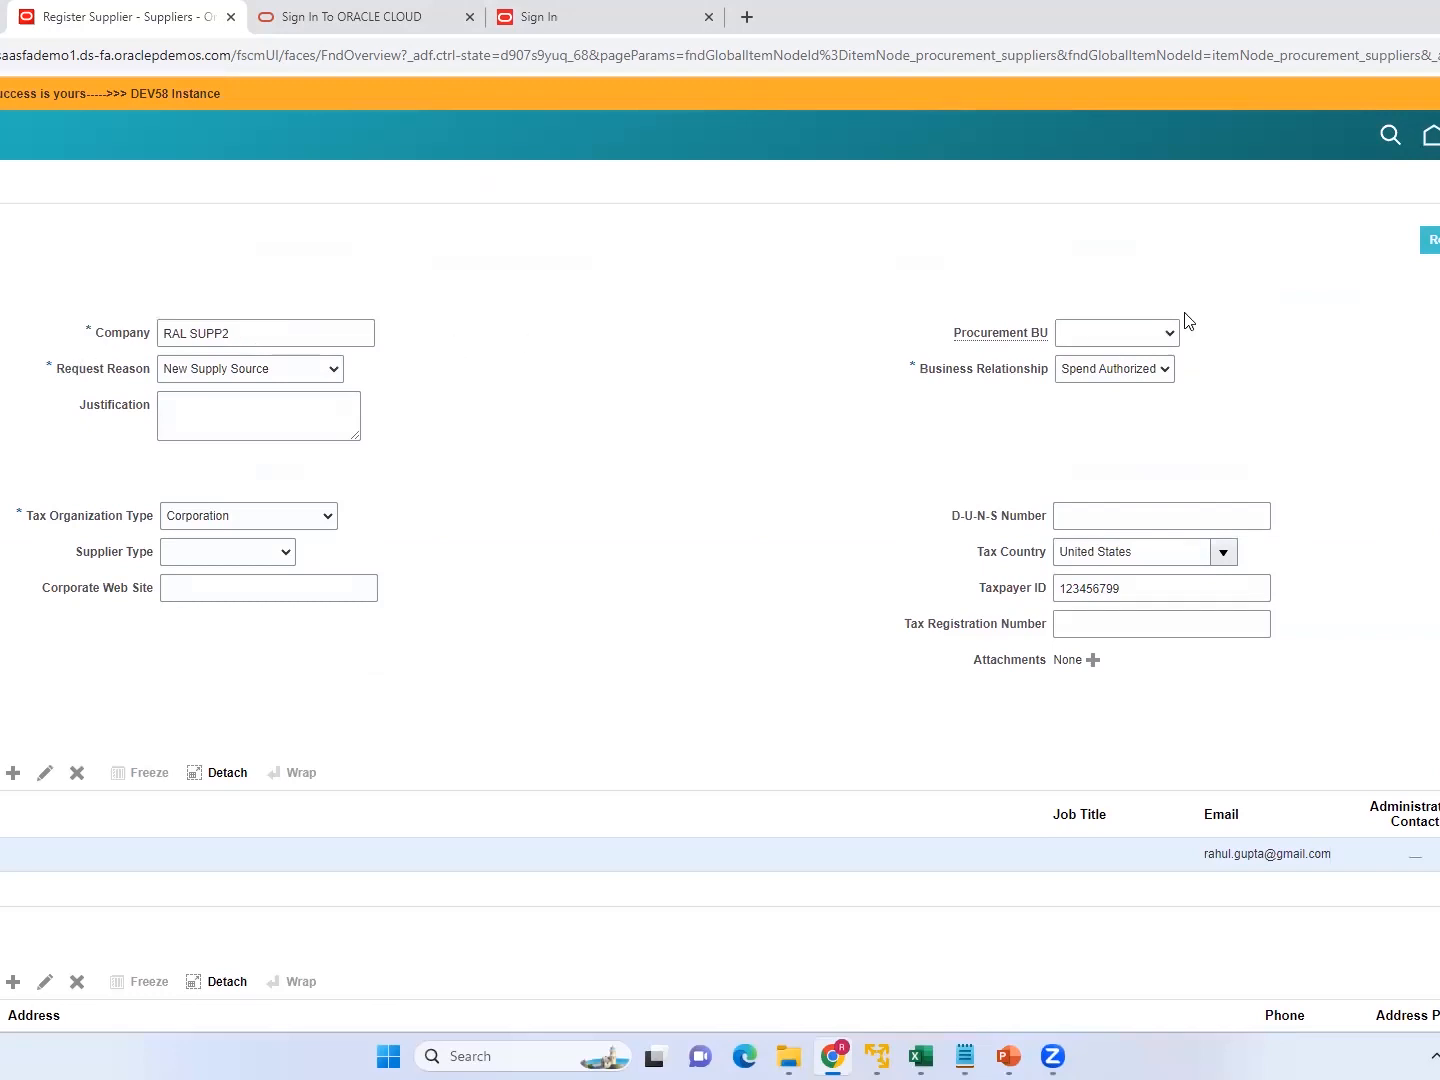
click(1430, 239)
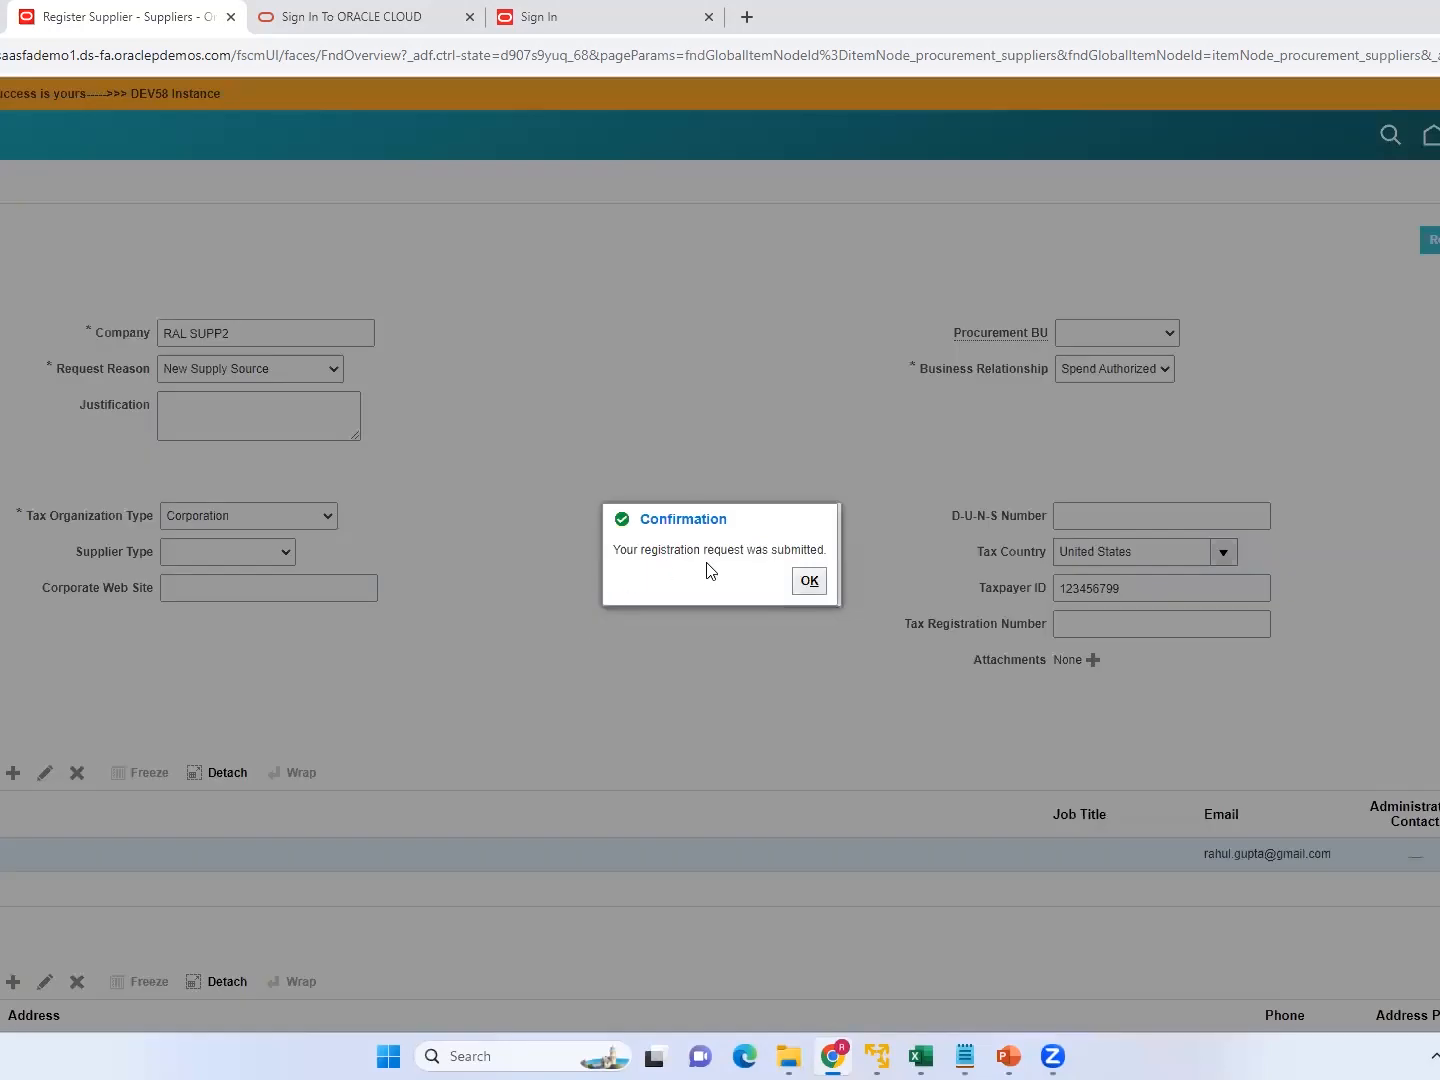
click(810, 582)
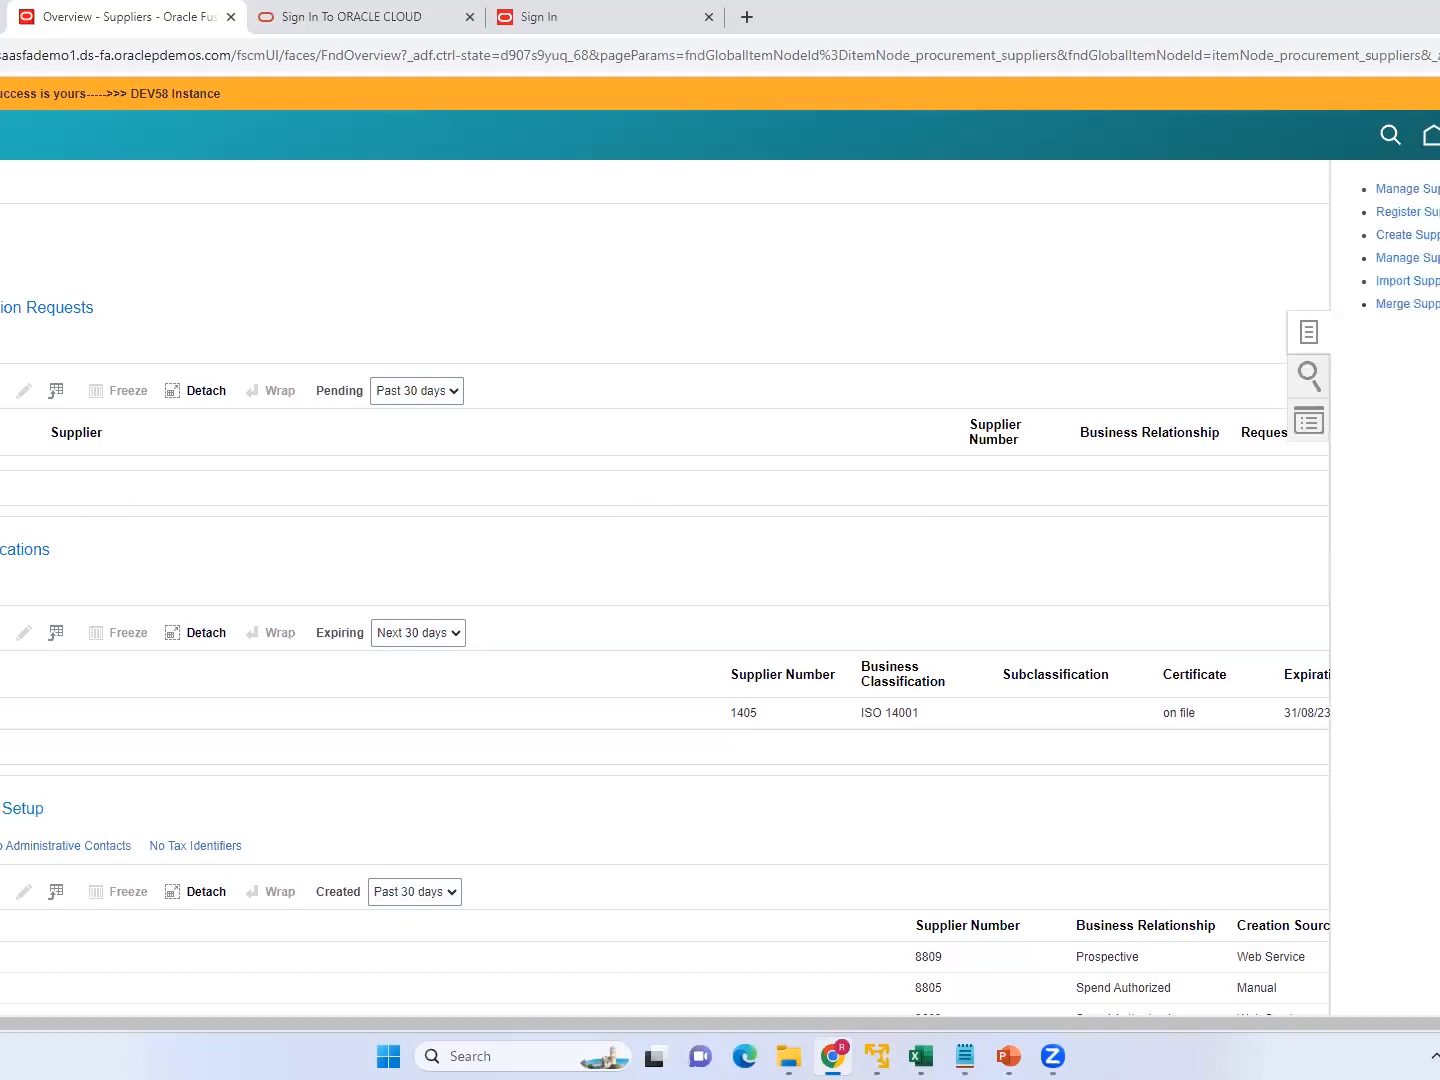
Search the existing suppliers for RAL SUPP2, open its record, and review its profile and spend authorization status.
click(1403, 190)
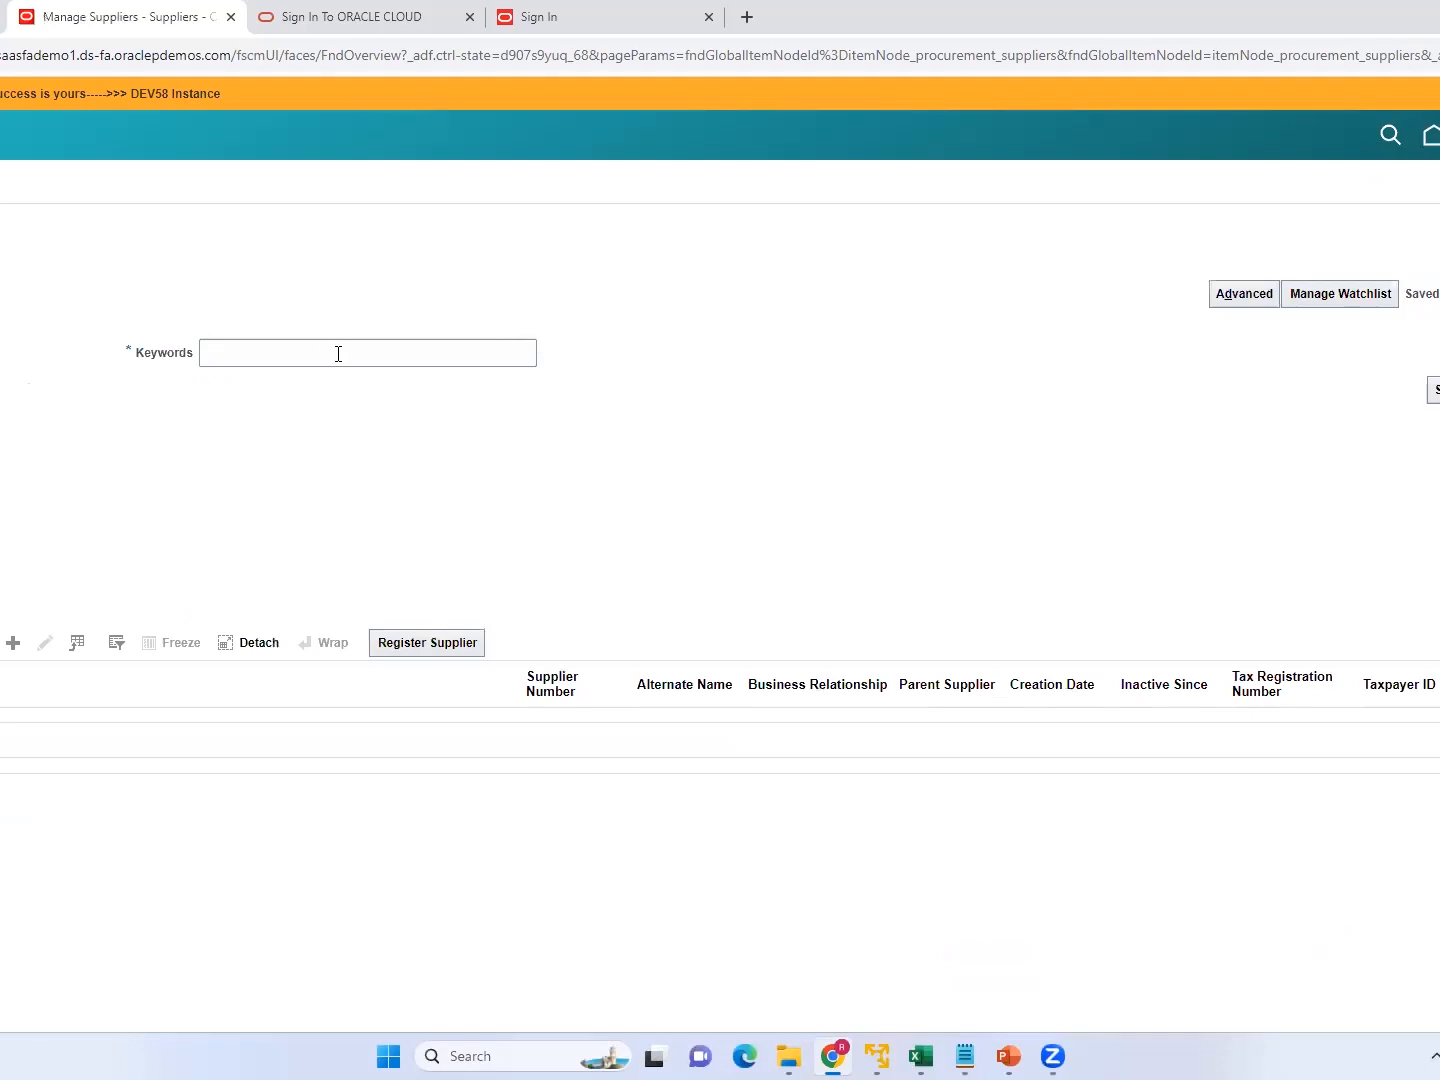
click(337, 353)
text(RAL )
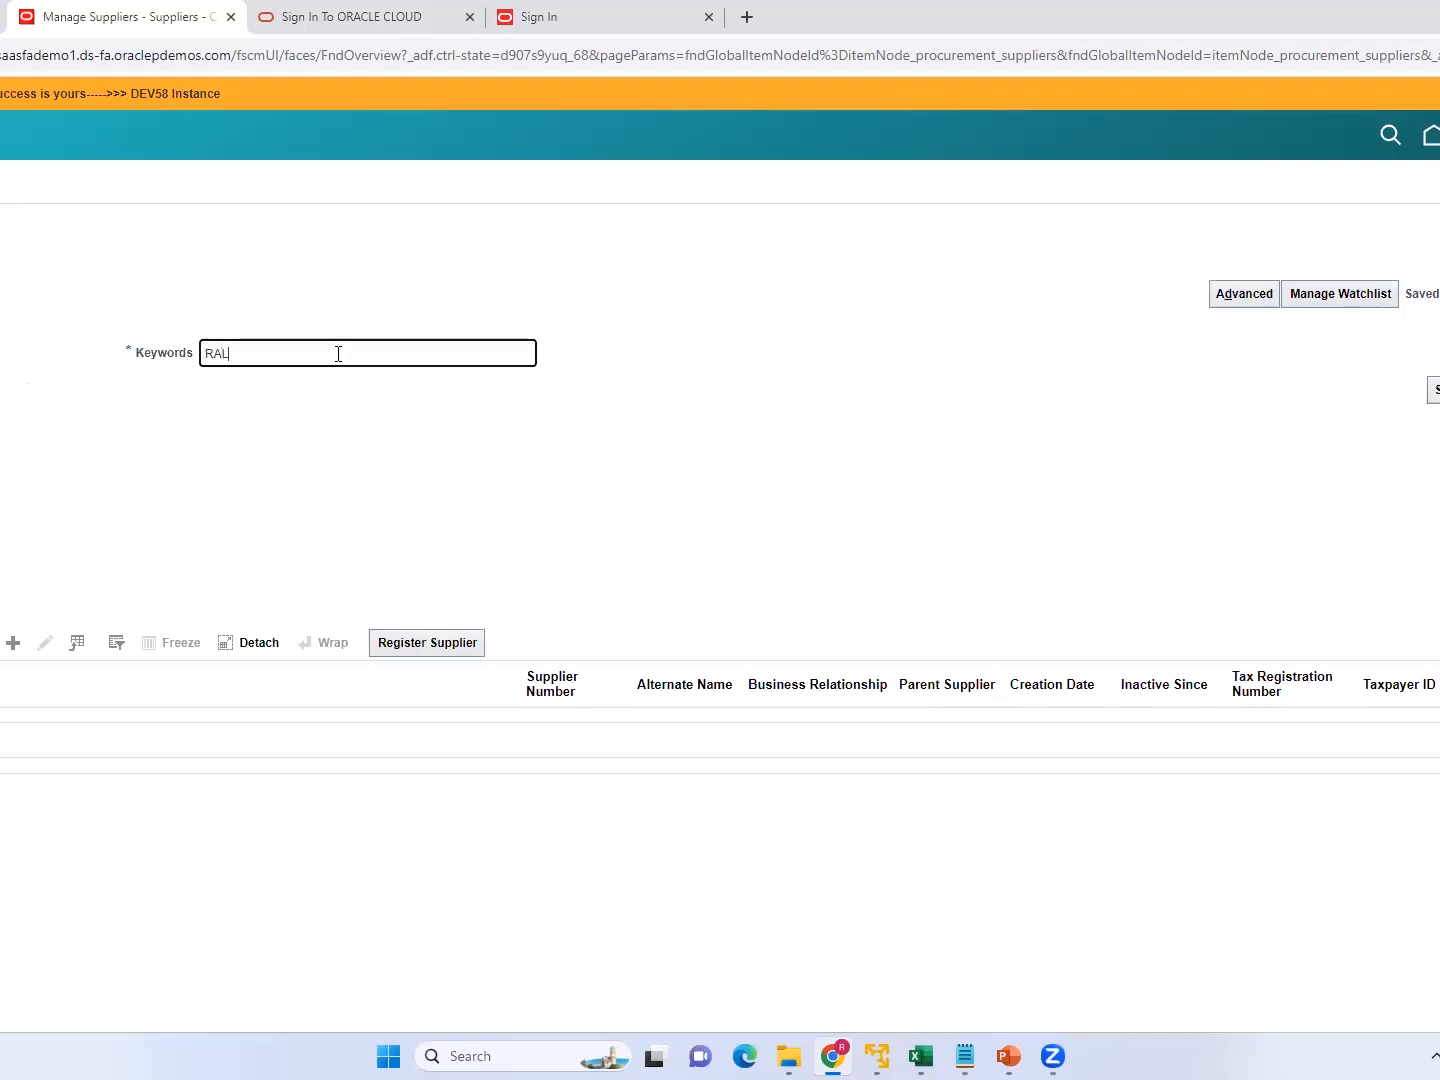
text(SUPP2)
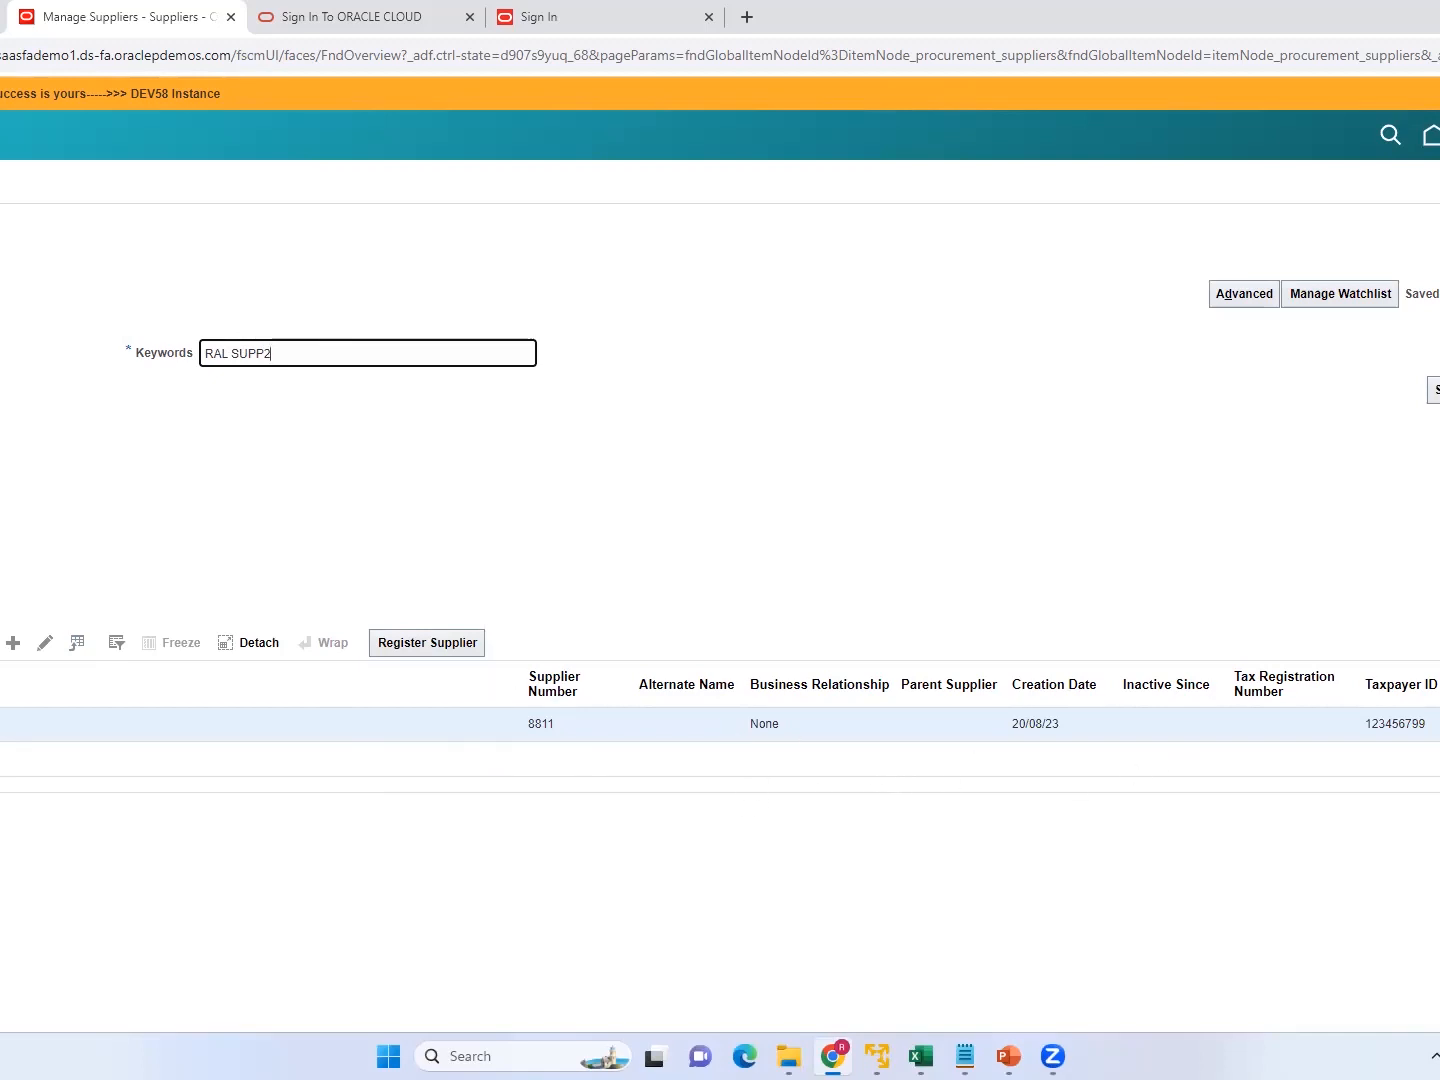
click(4, 725)
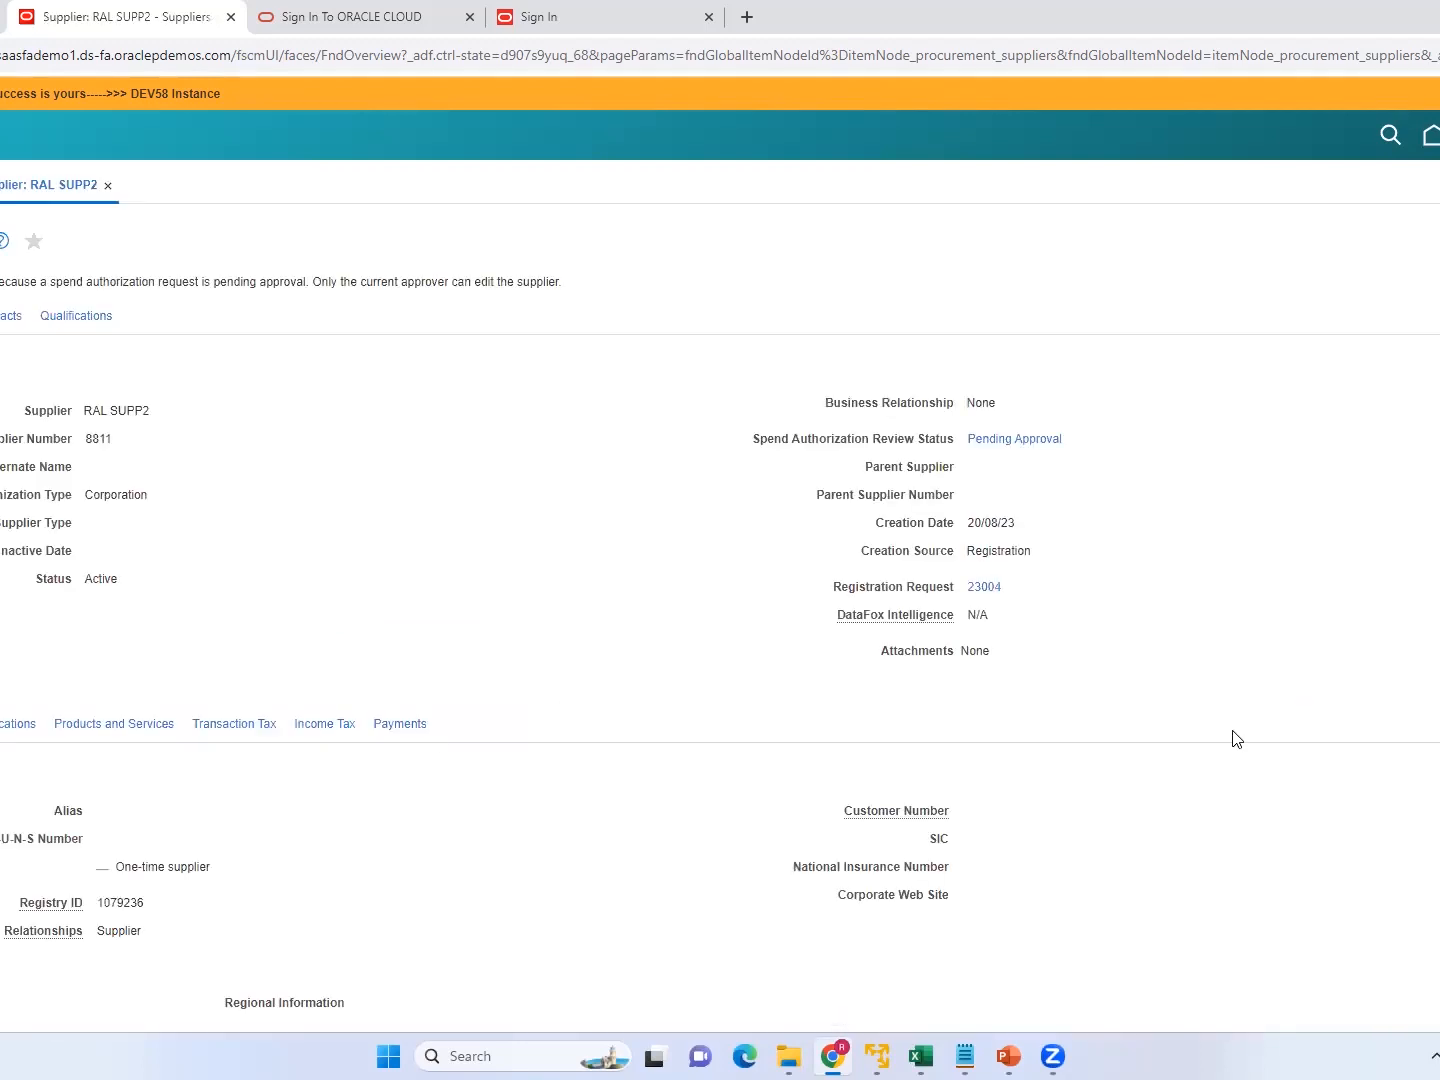
scroll(720, 550, down, 5)
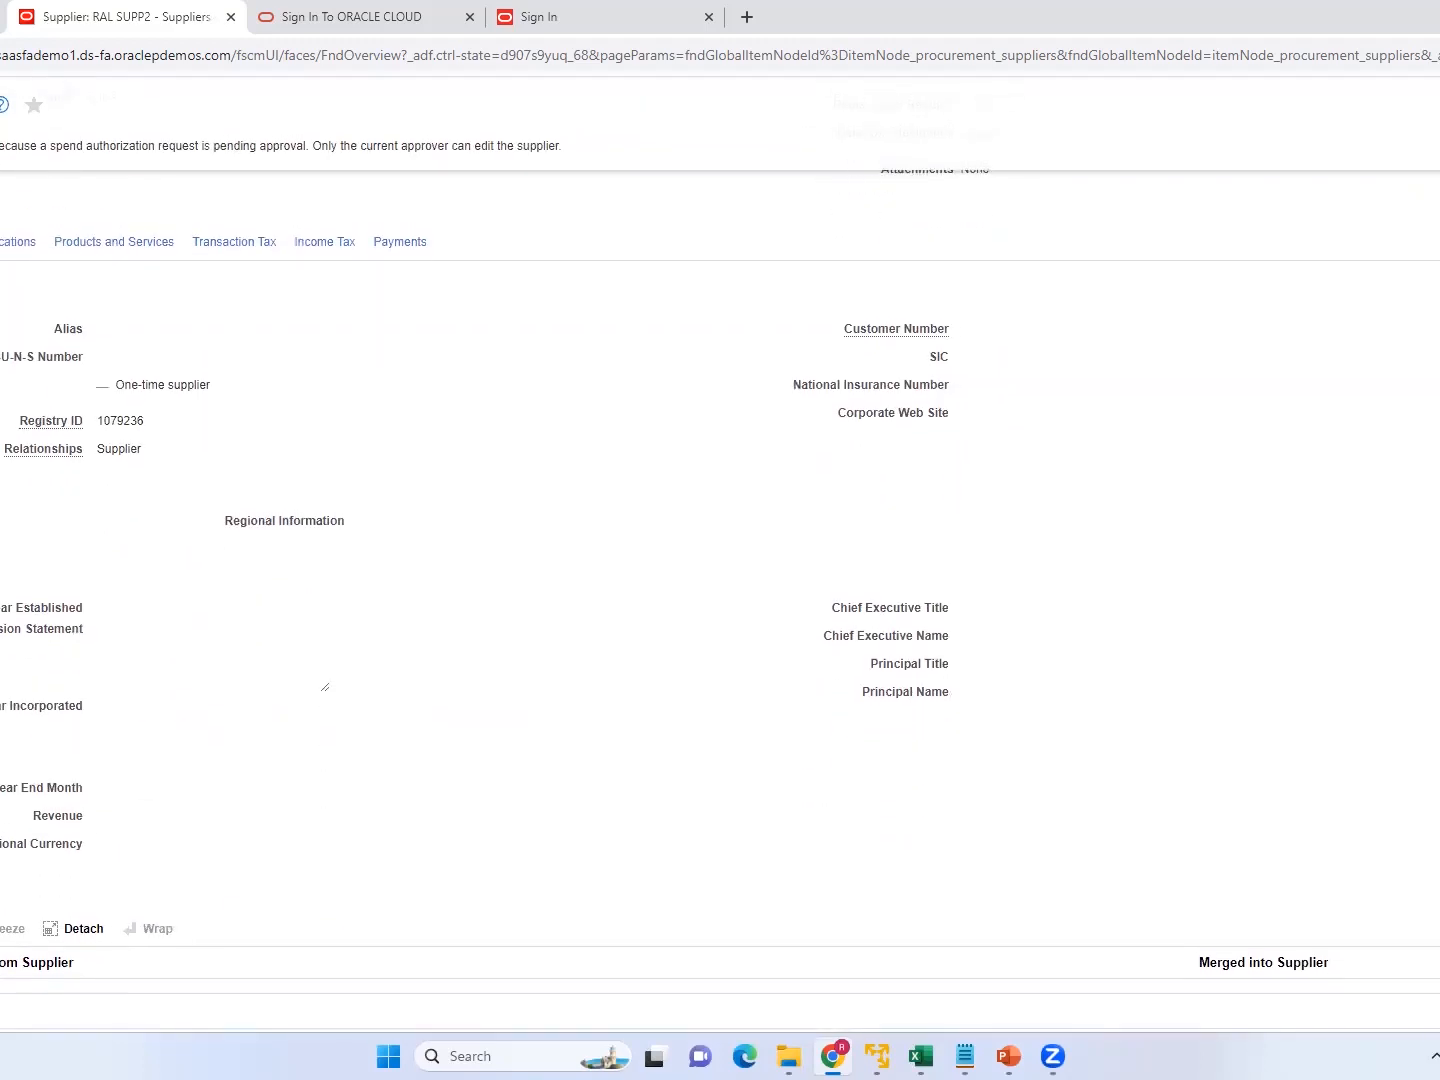
scroll(720, 550, up, 4)
scroll(720, 550, up, 2)
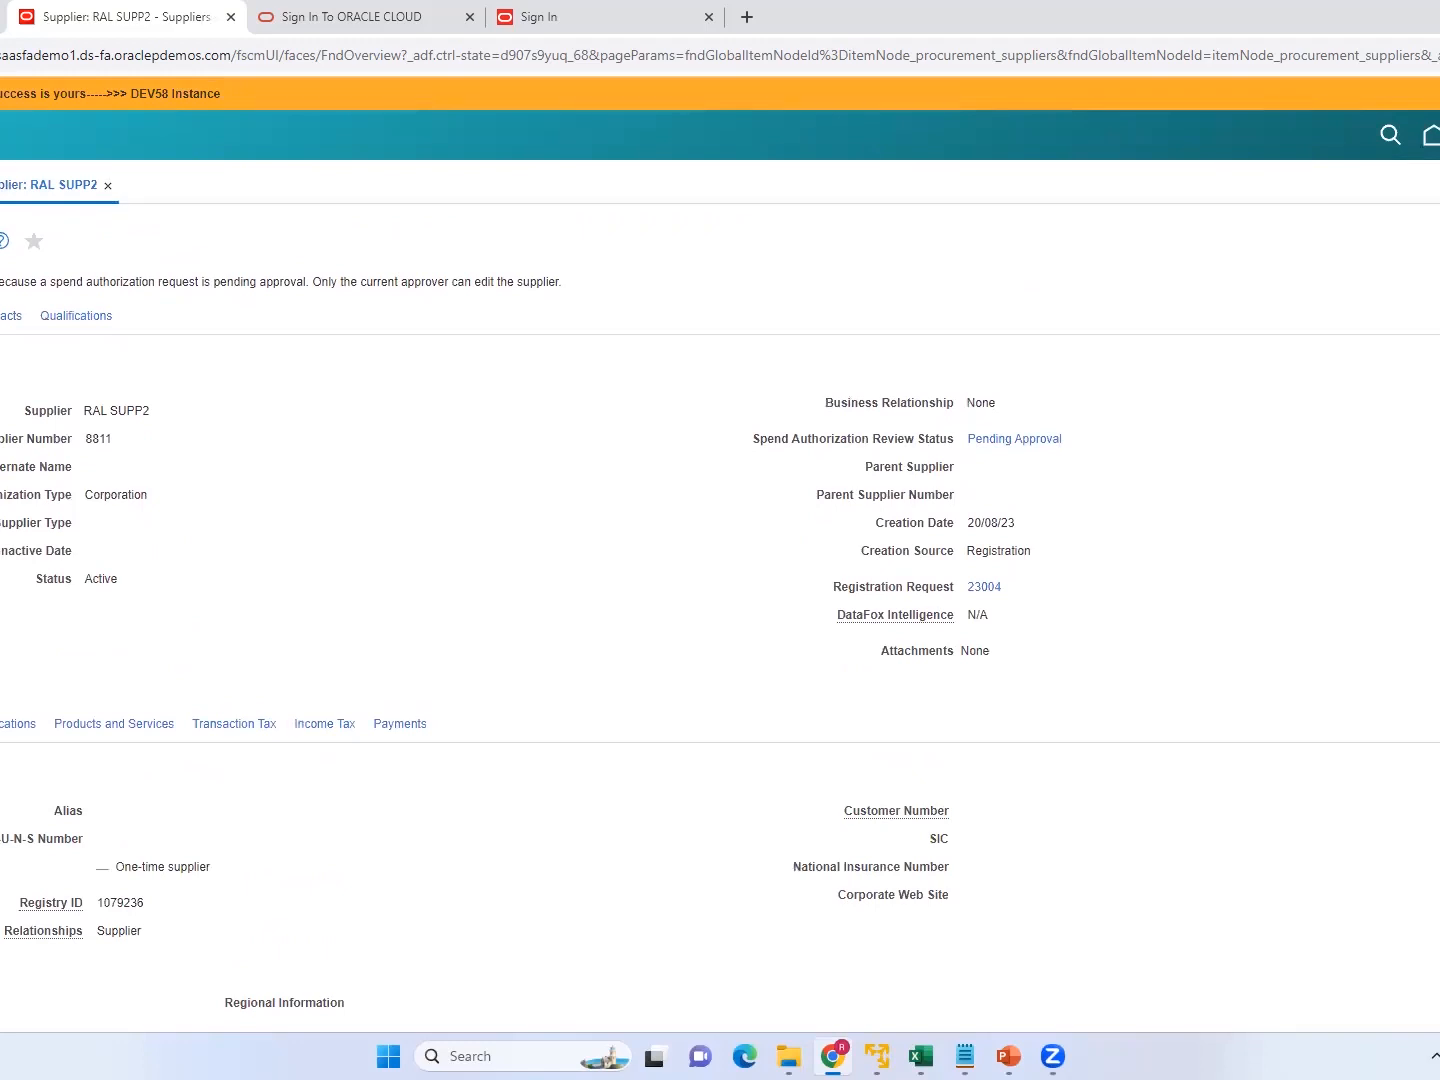
scroll(720, 600, down, 2)
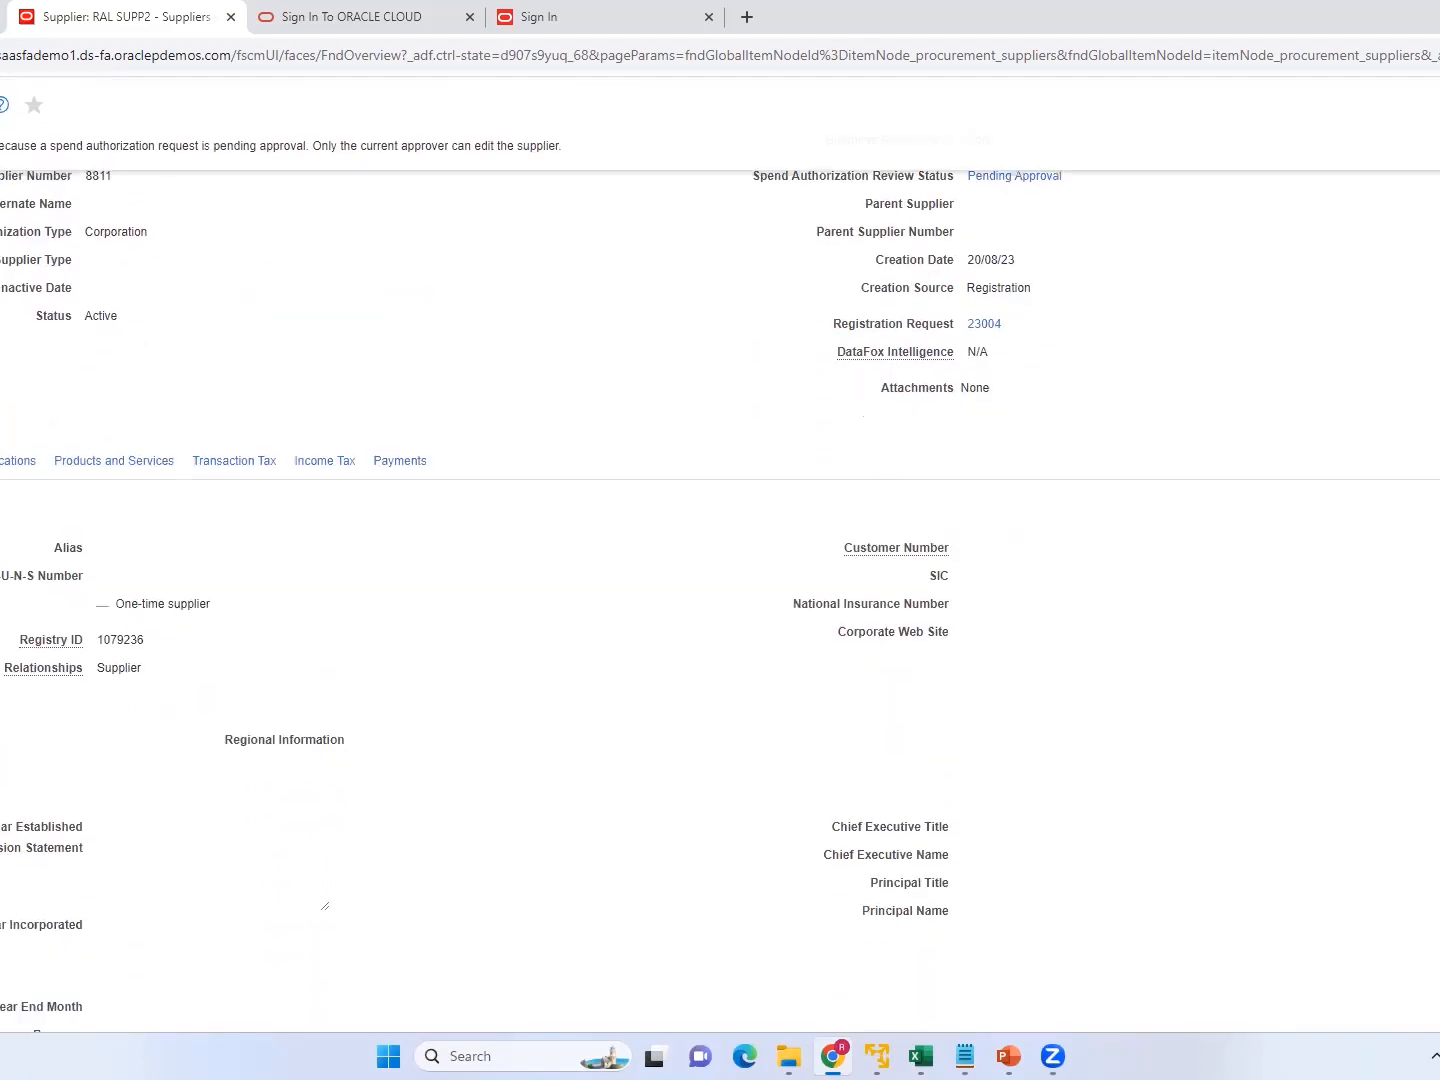
scroll(720, 550, up, 2)
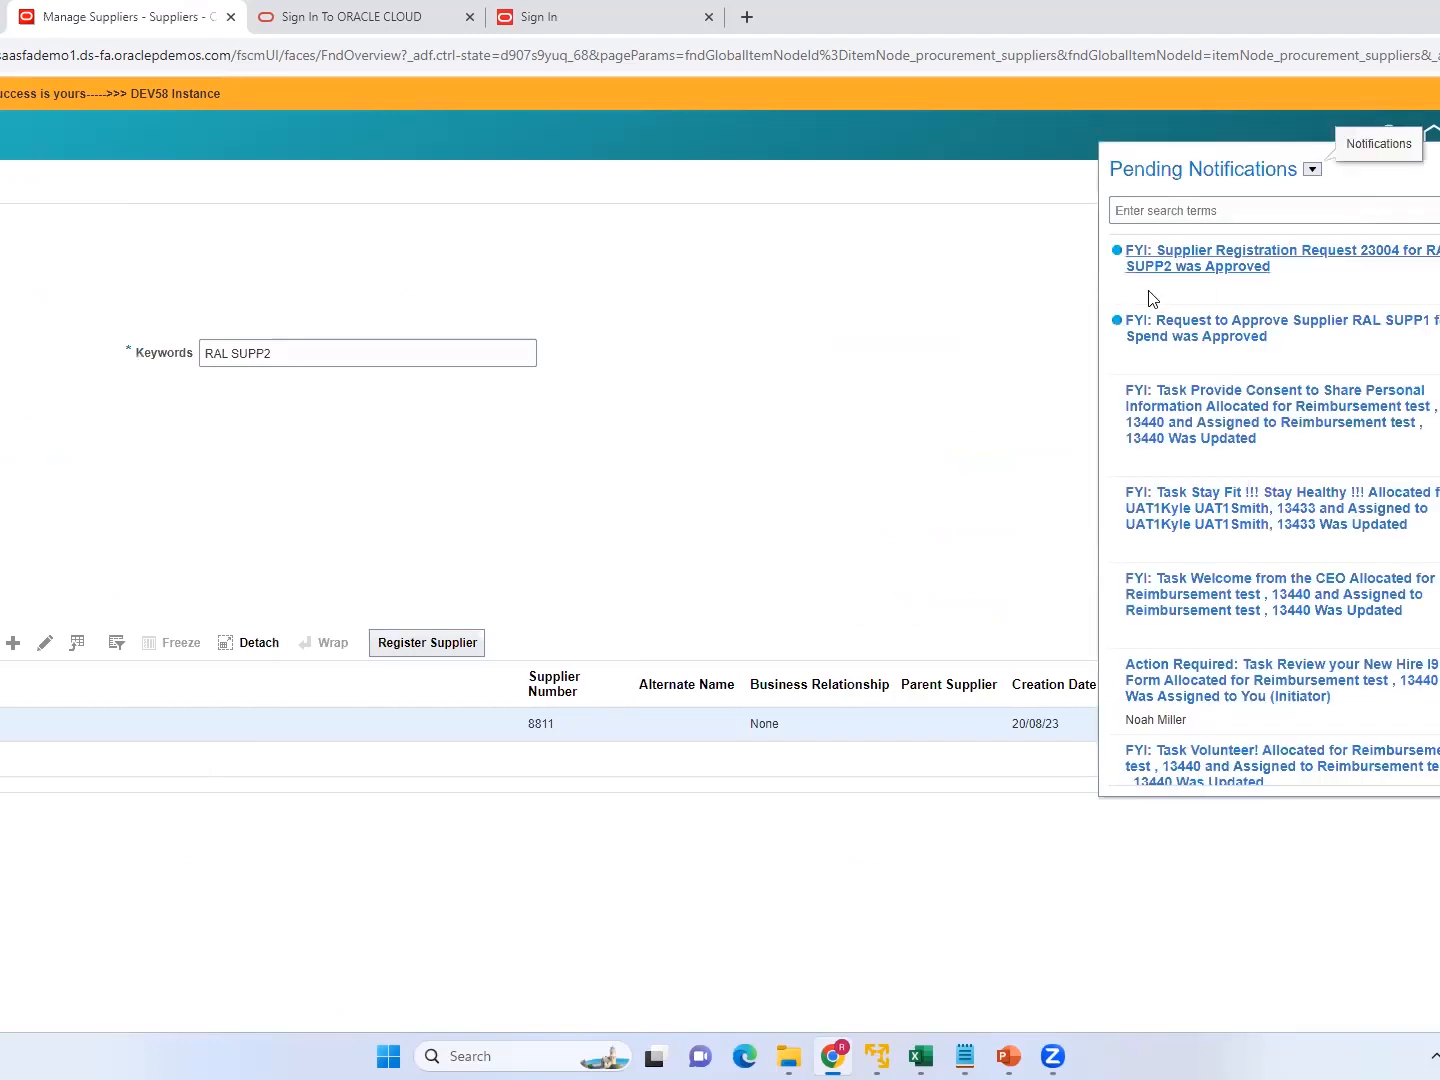
Open the RAL SUPP2 registration request notification, check its action and business relationship, and close it.
click(1200, 258)
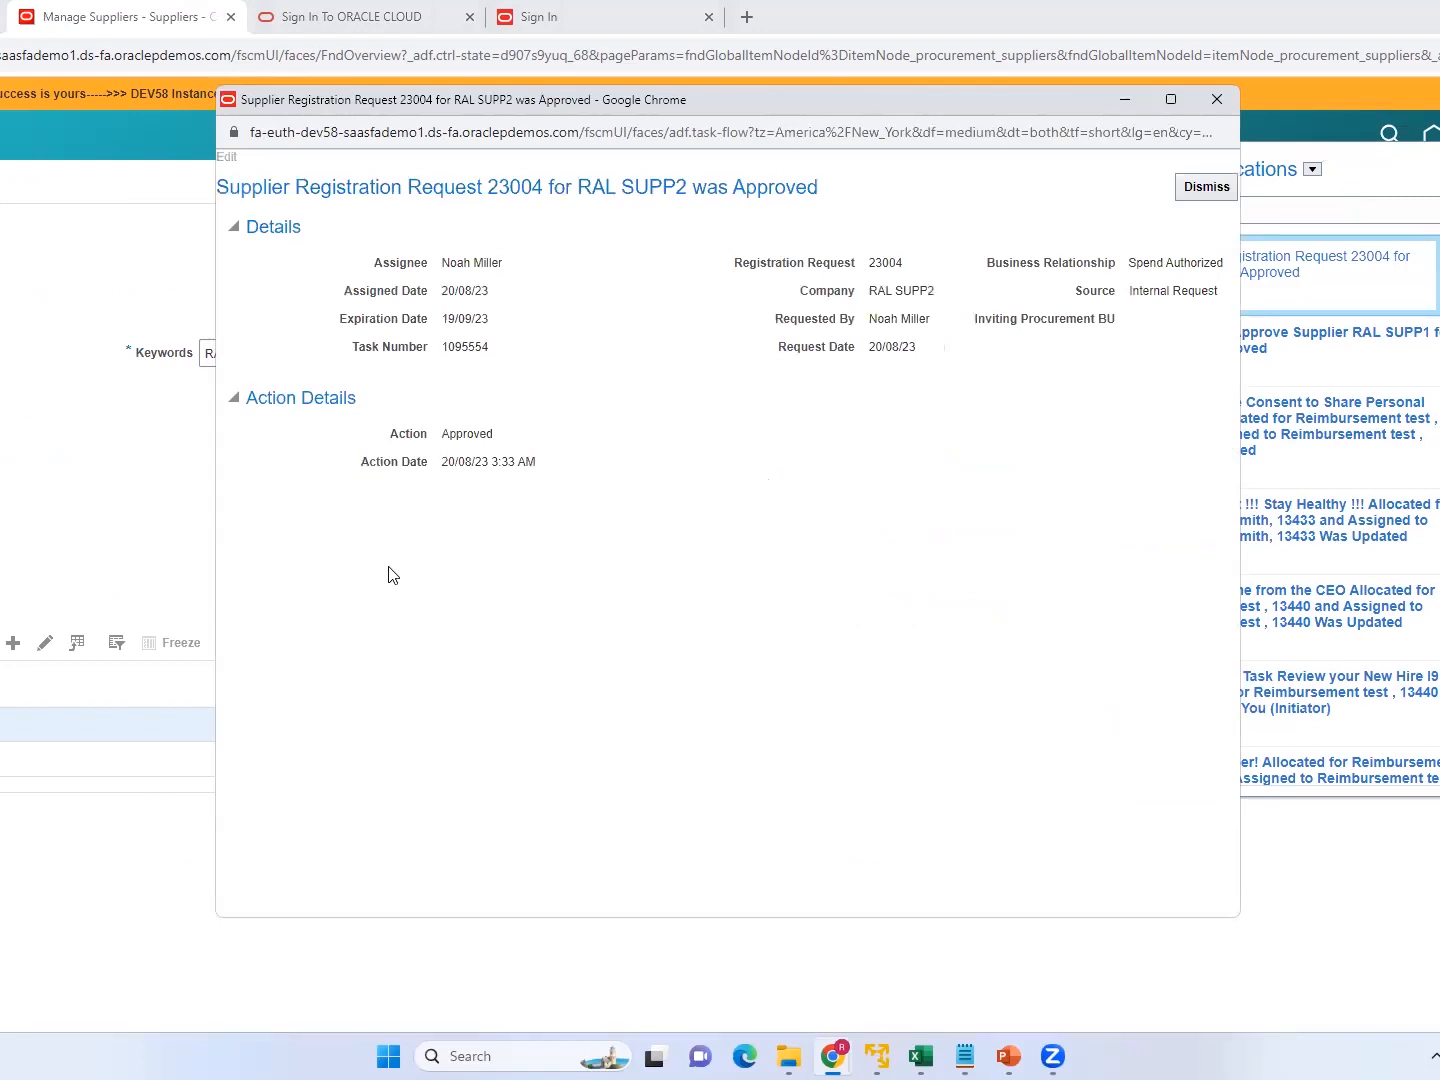
drag(488, 443, 437, 431)
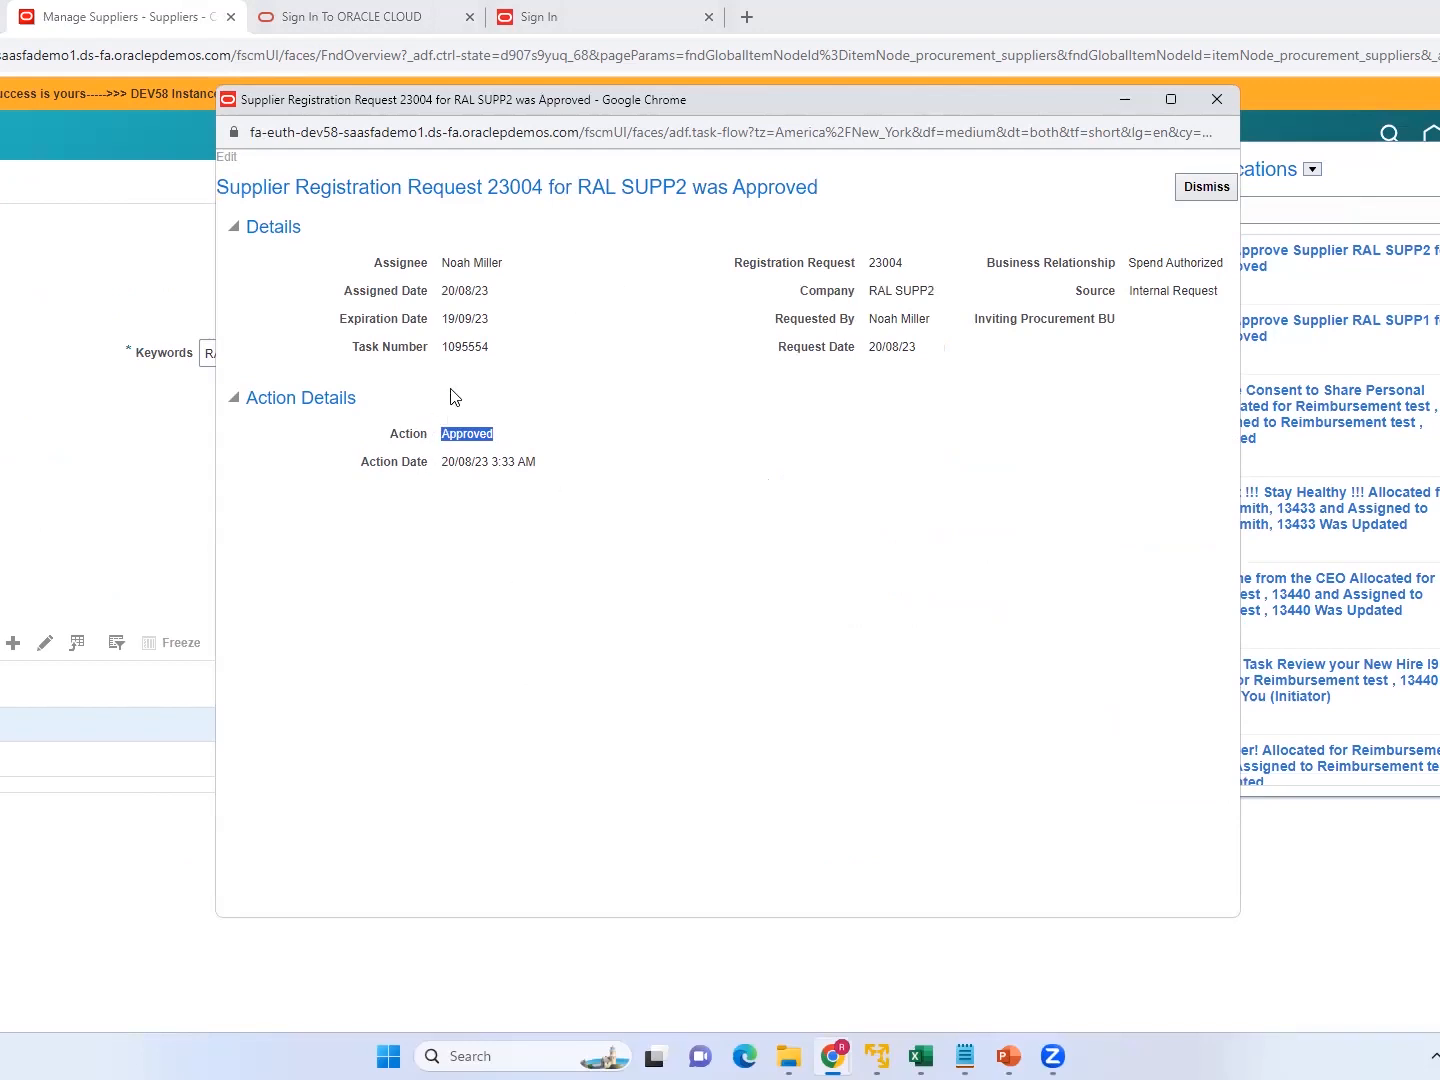
click(518, 402)
drag(1136, 265, 1216, 268)
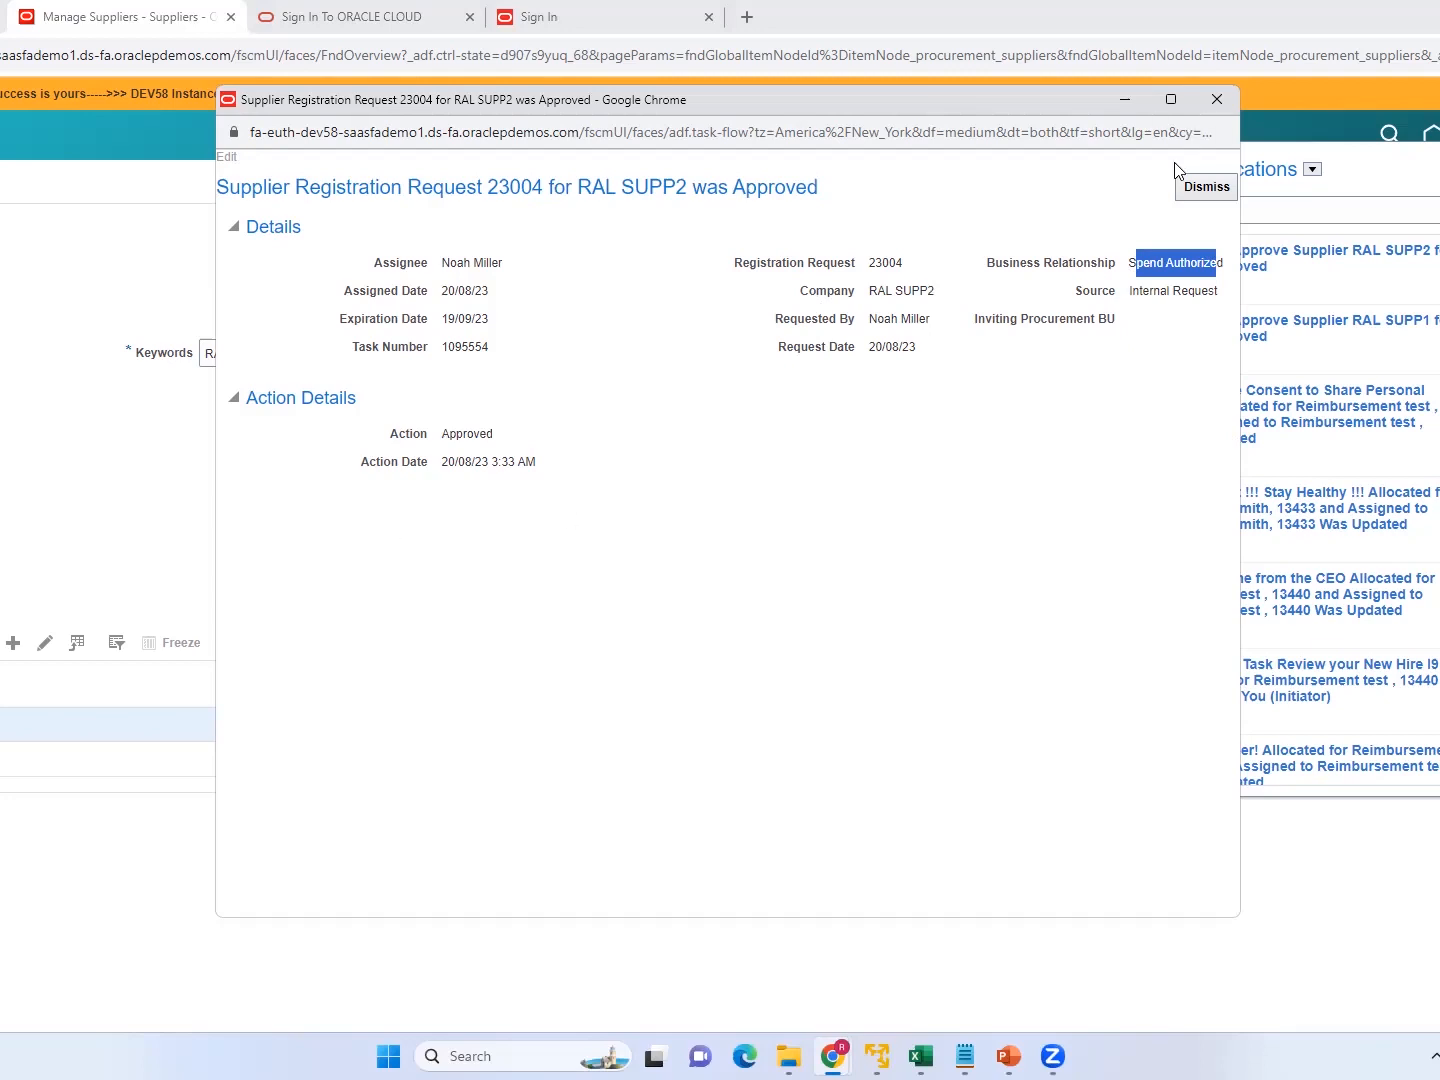
click(1222, 103)
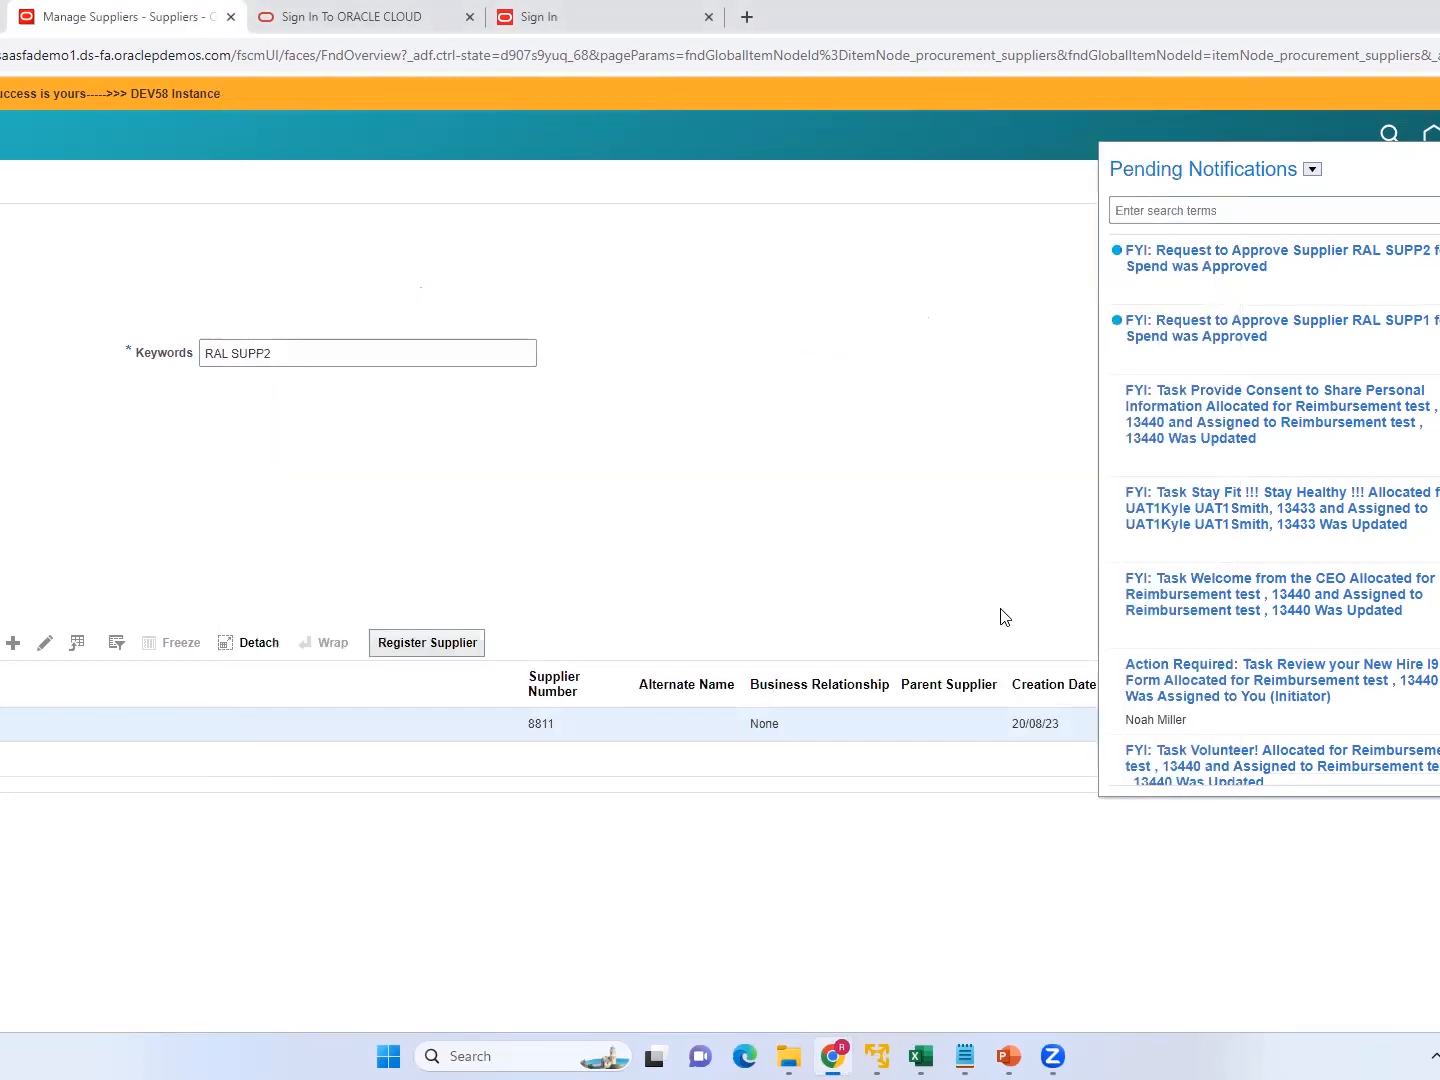
click(857, 537)
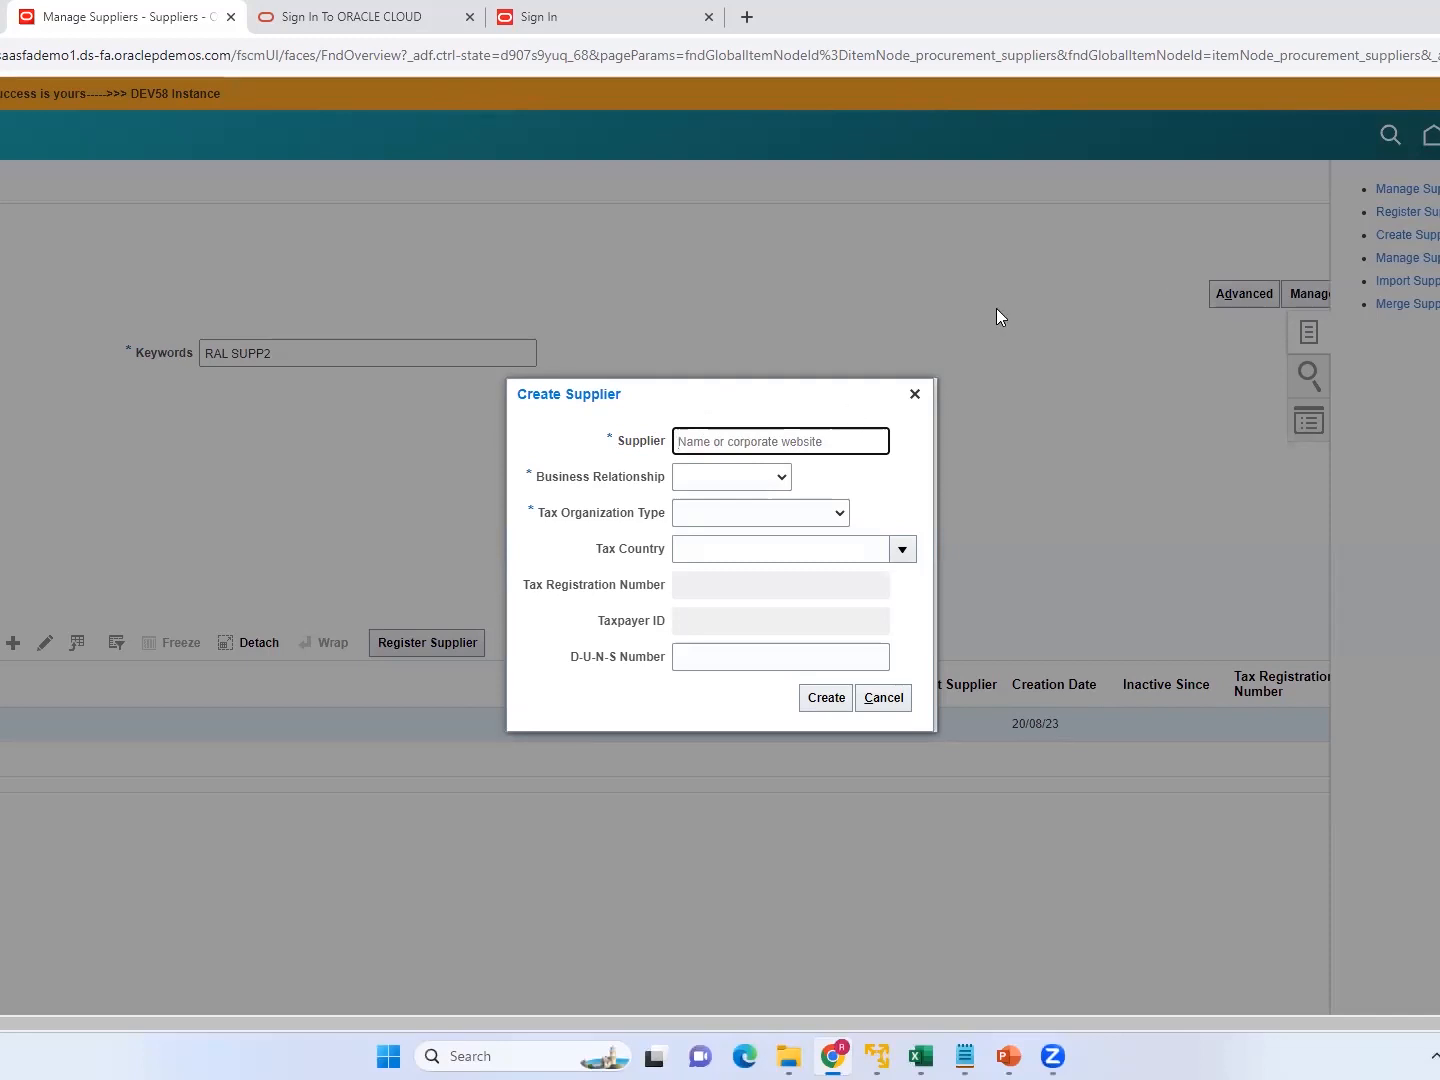
Name the new supplier RAL SUPP3 and set its business relationship to Spend Authorized.
text(RAL SUPP3)
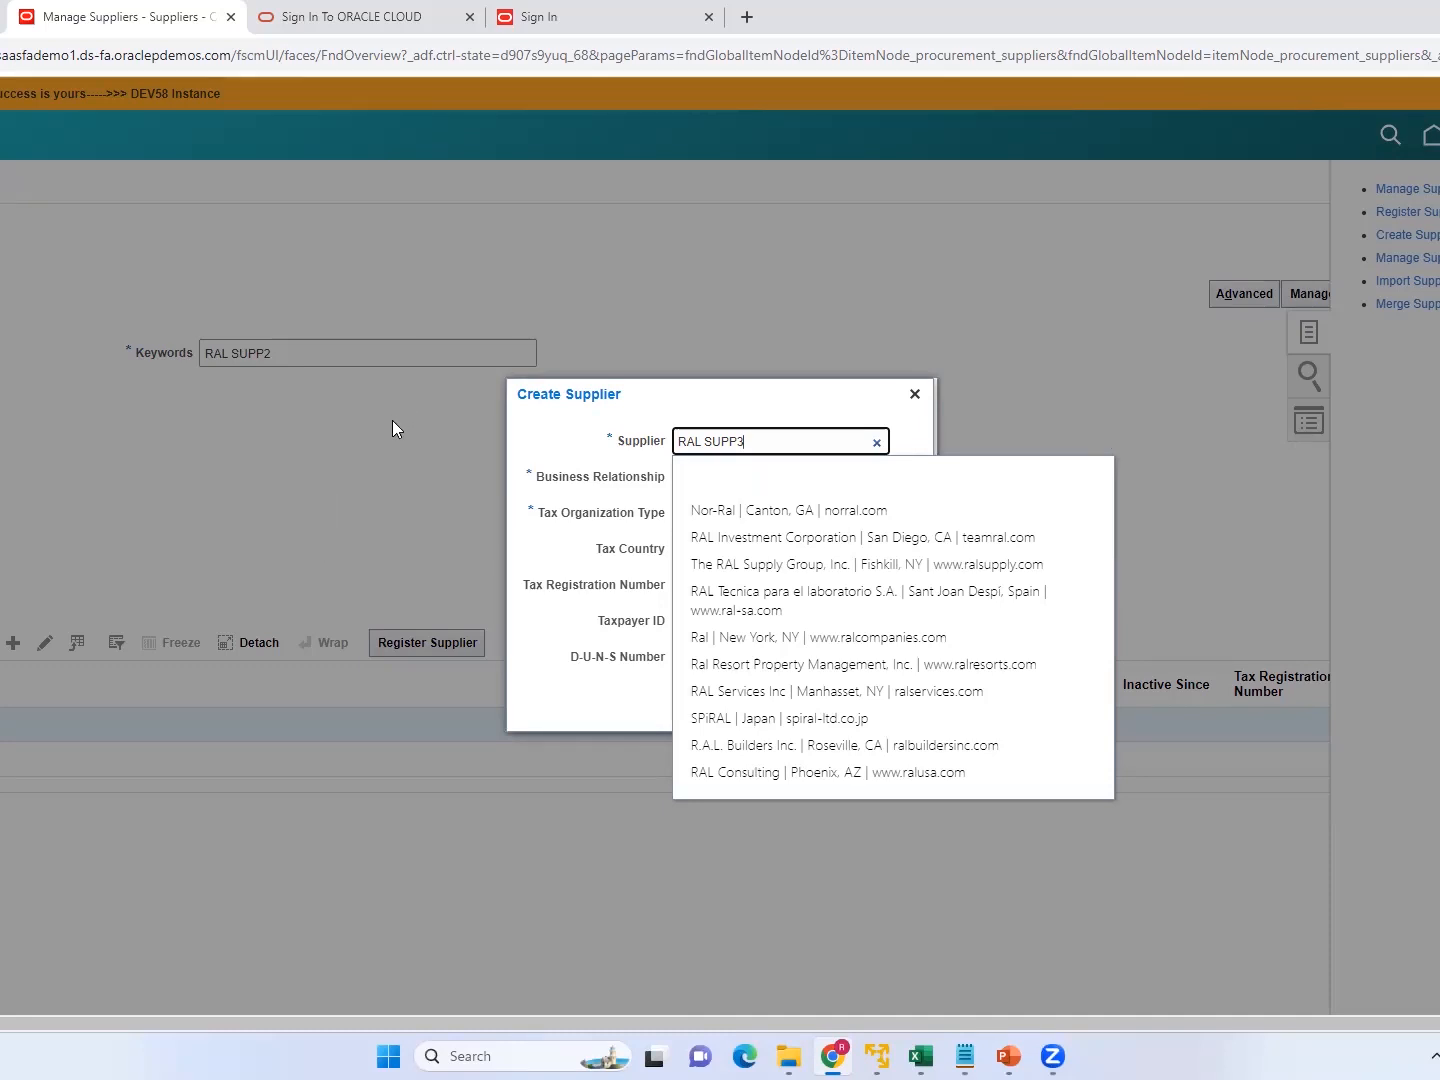
click(564, 439)
click(608, 524)
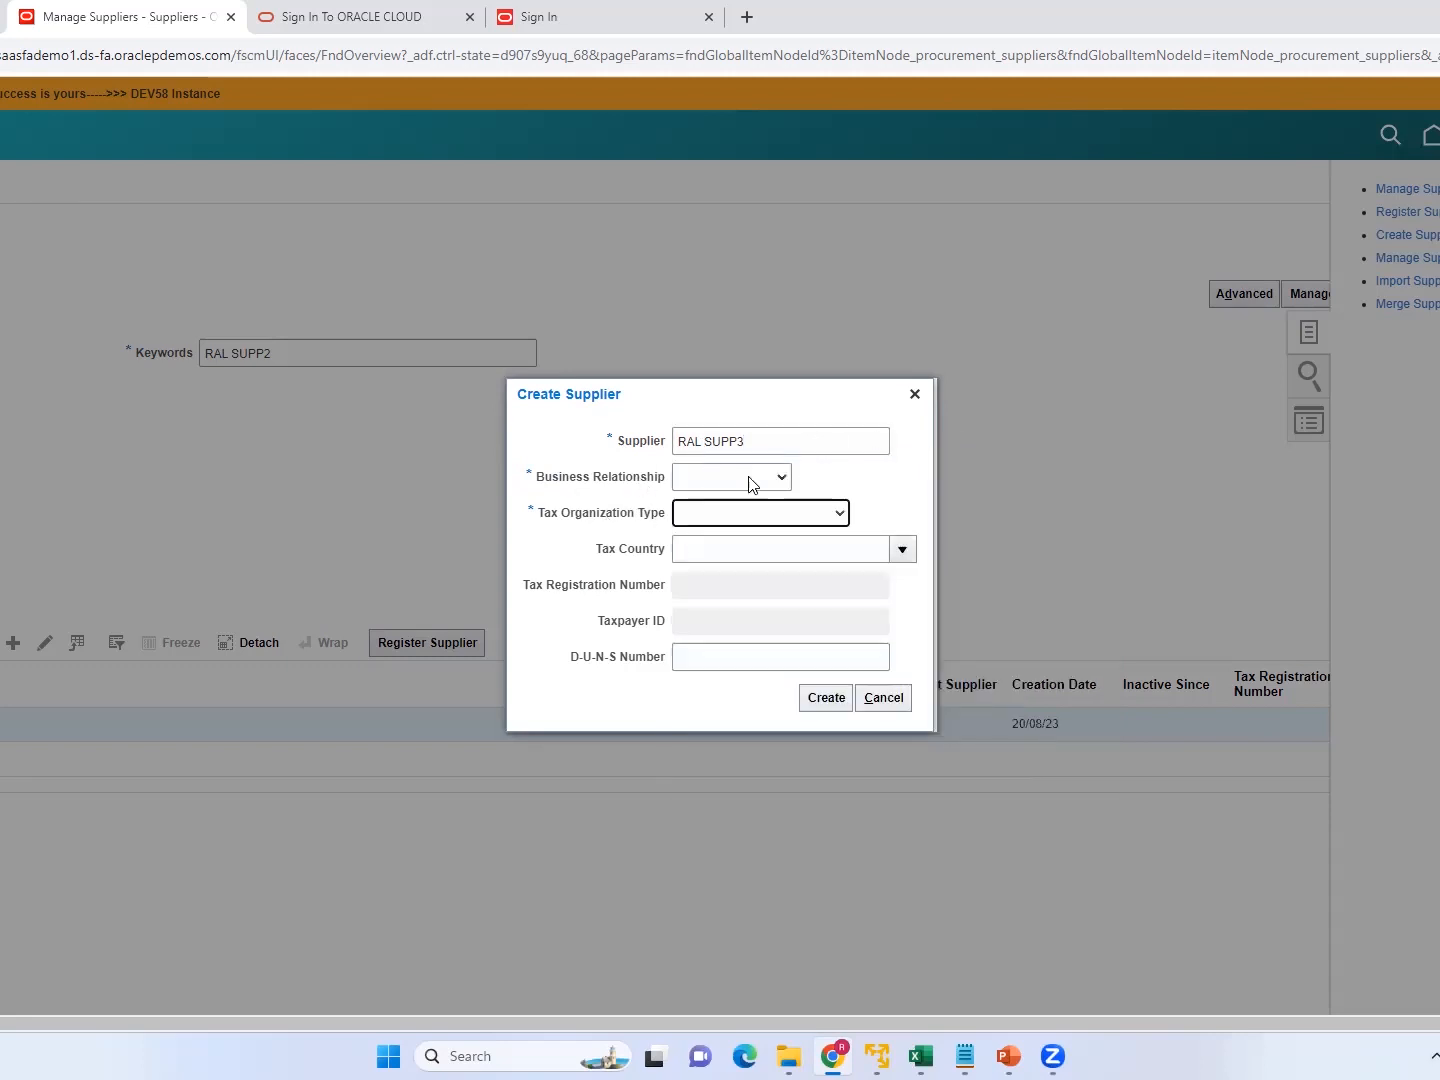
click(779, 480)
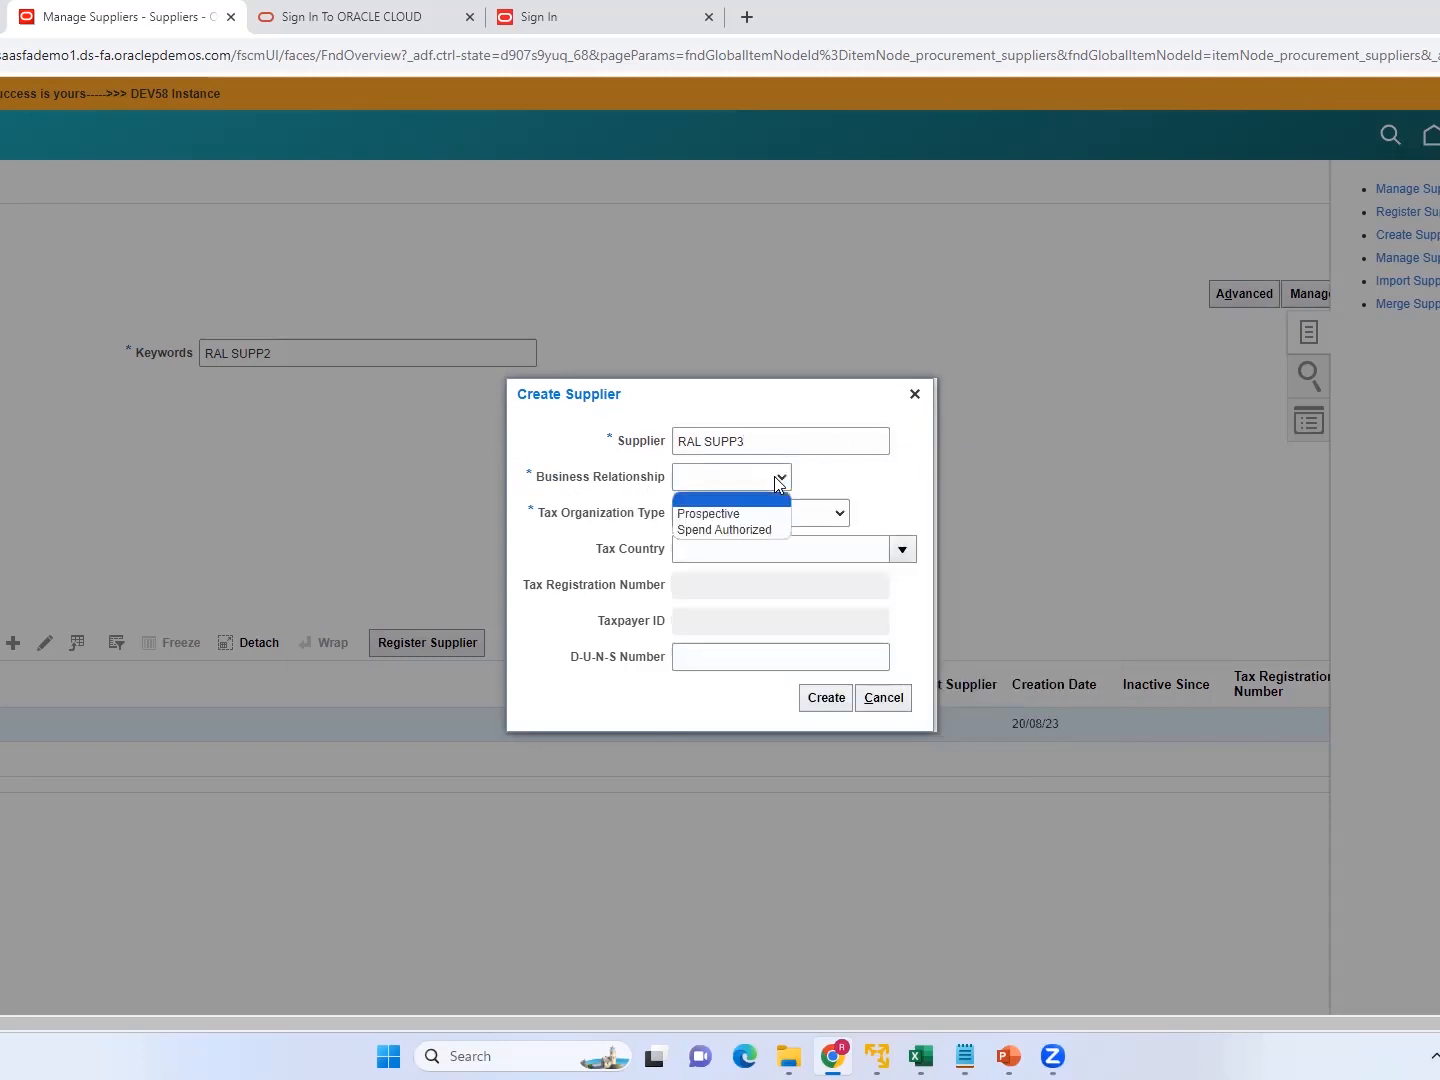
click(724, 530)
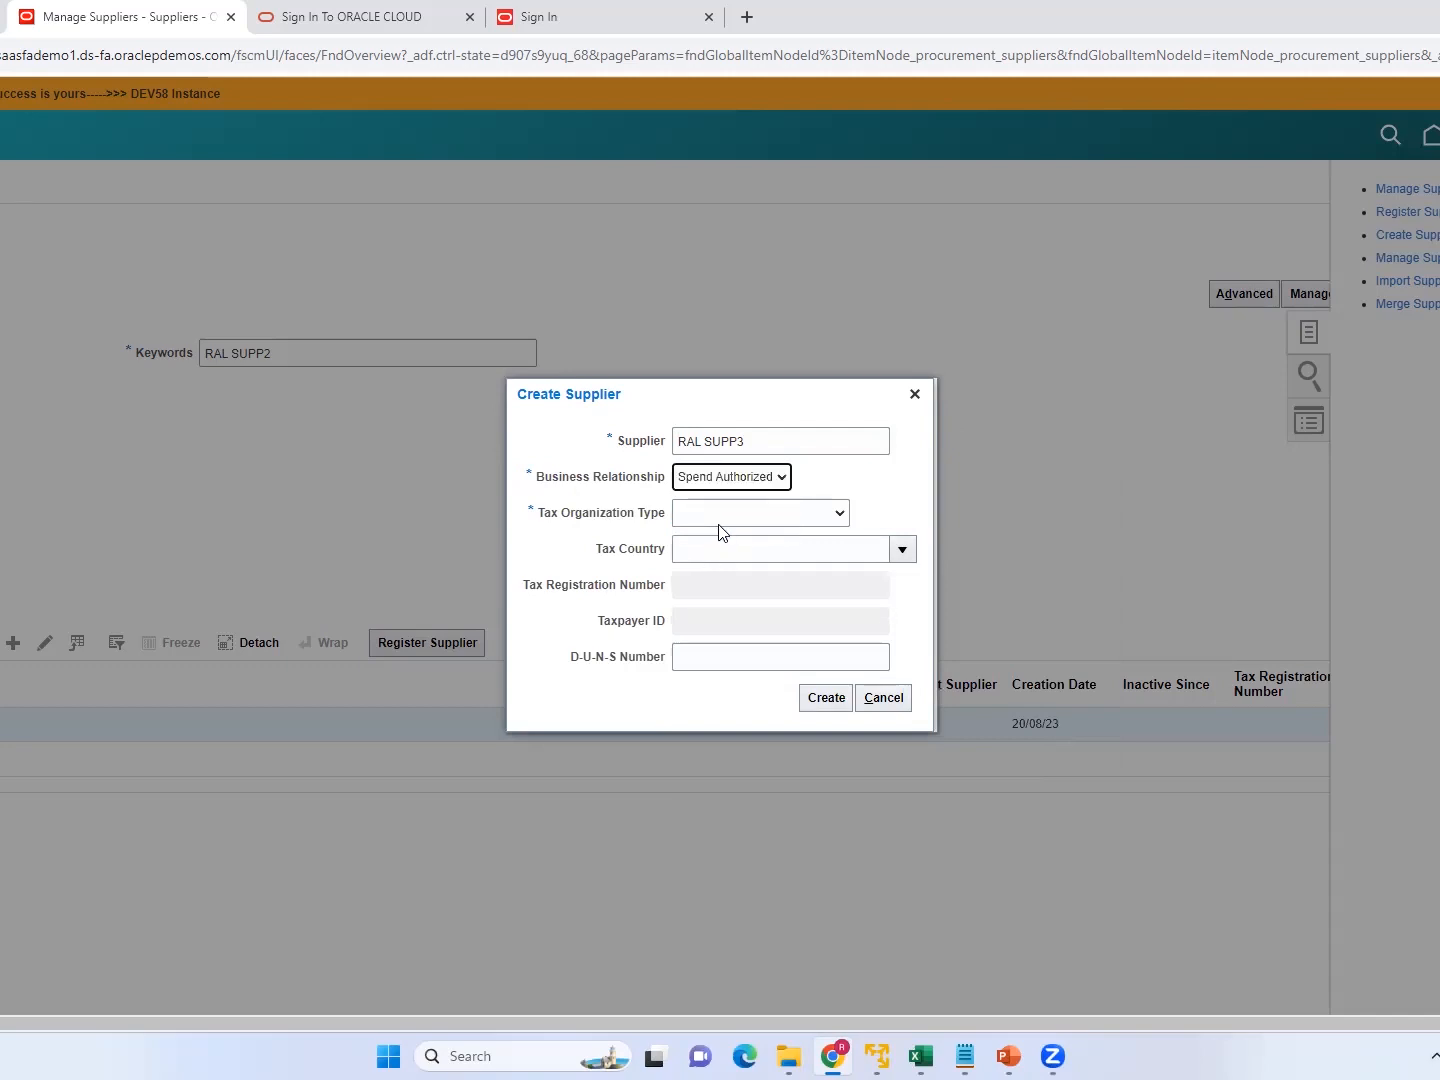
Set the new supplier's tax organization type to Individual and its tax country to United States.
click(818, 514)
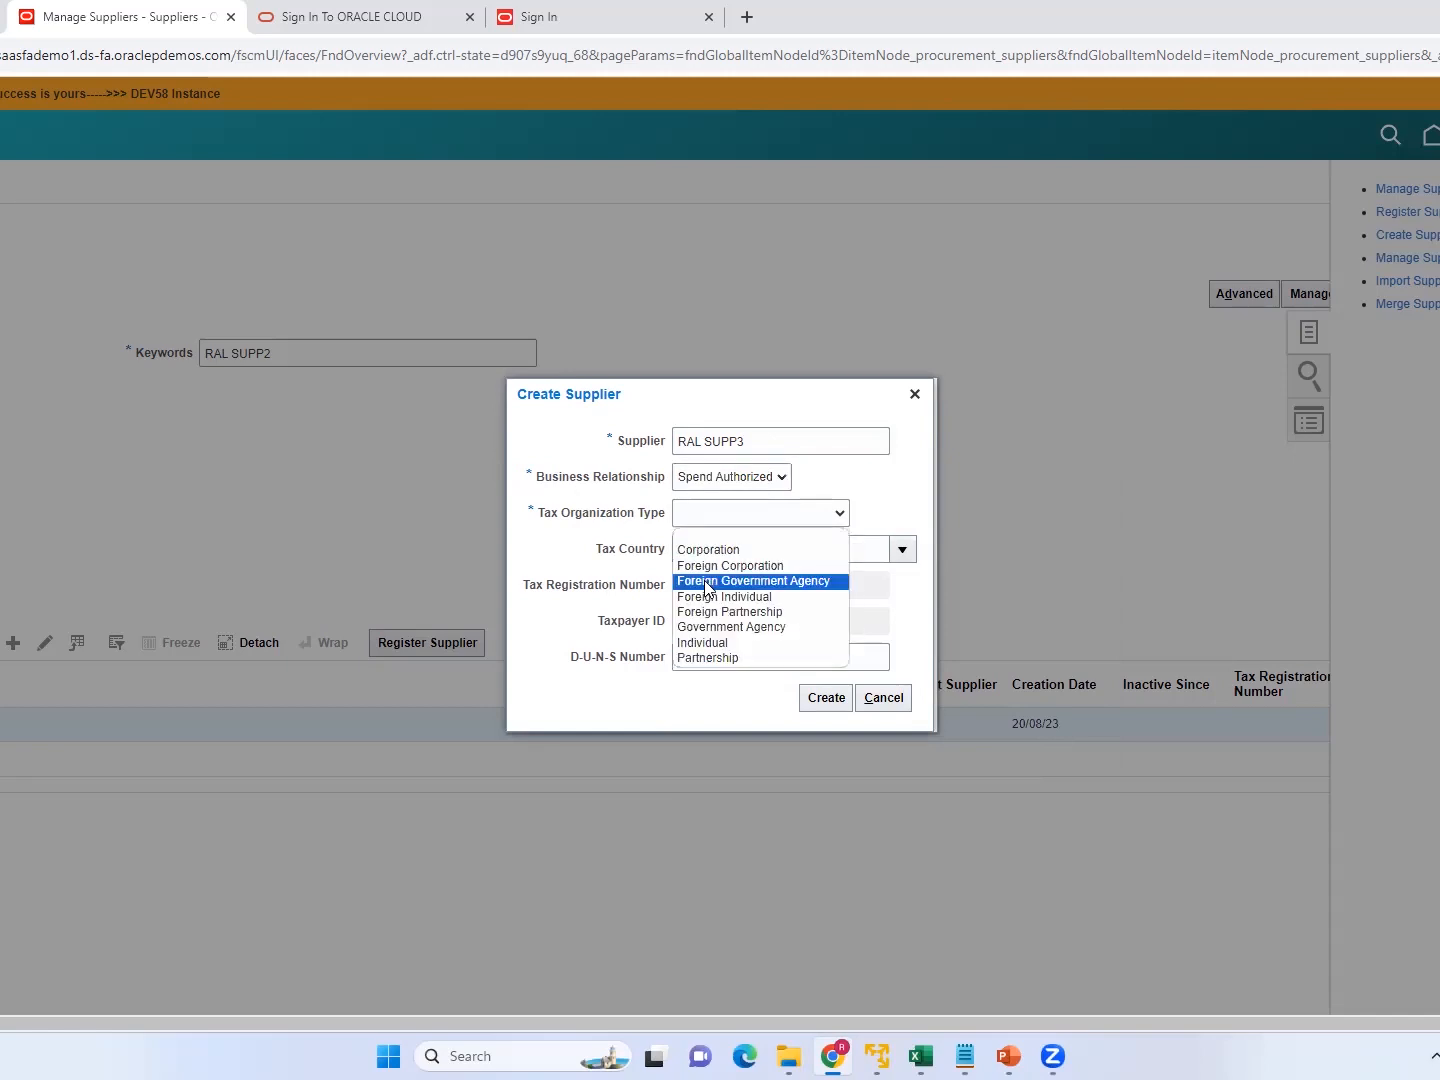
click(720, 643)
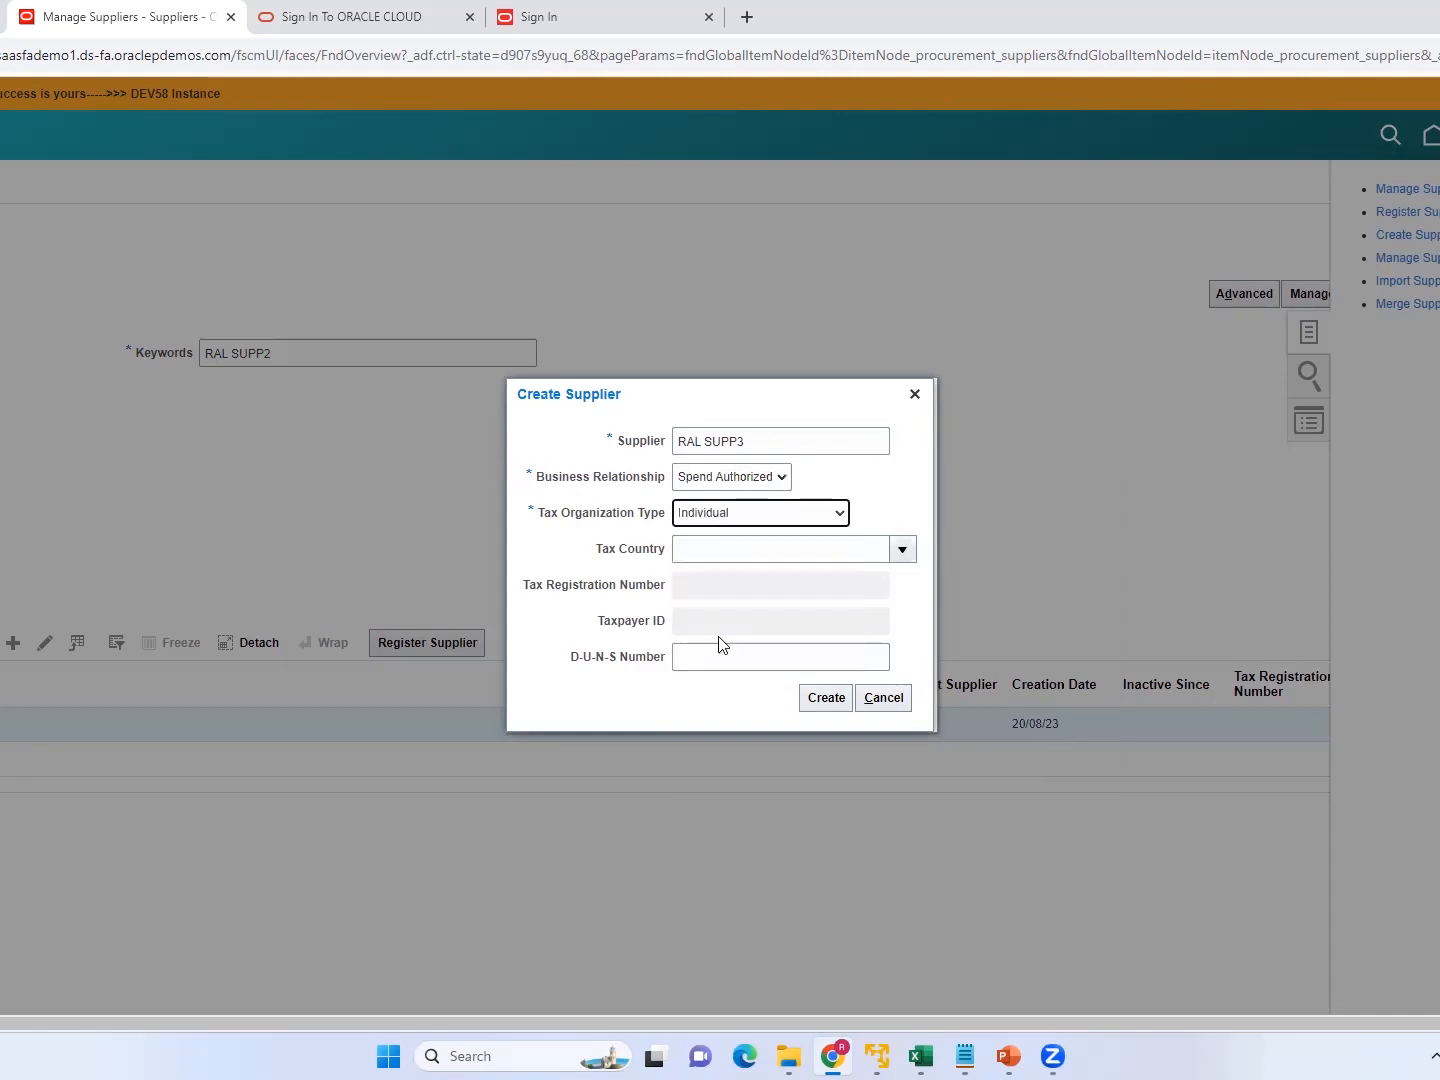
click(903, 551)
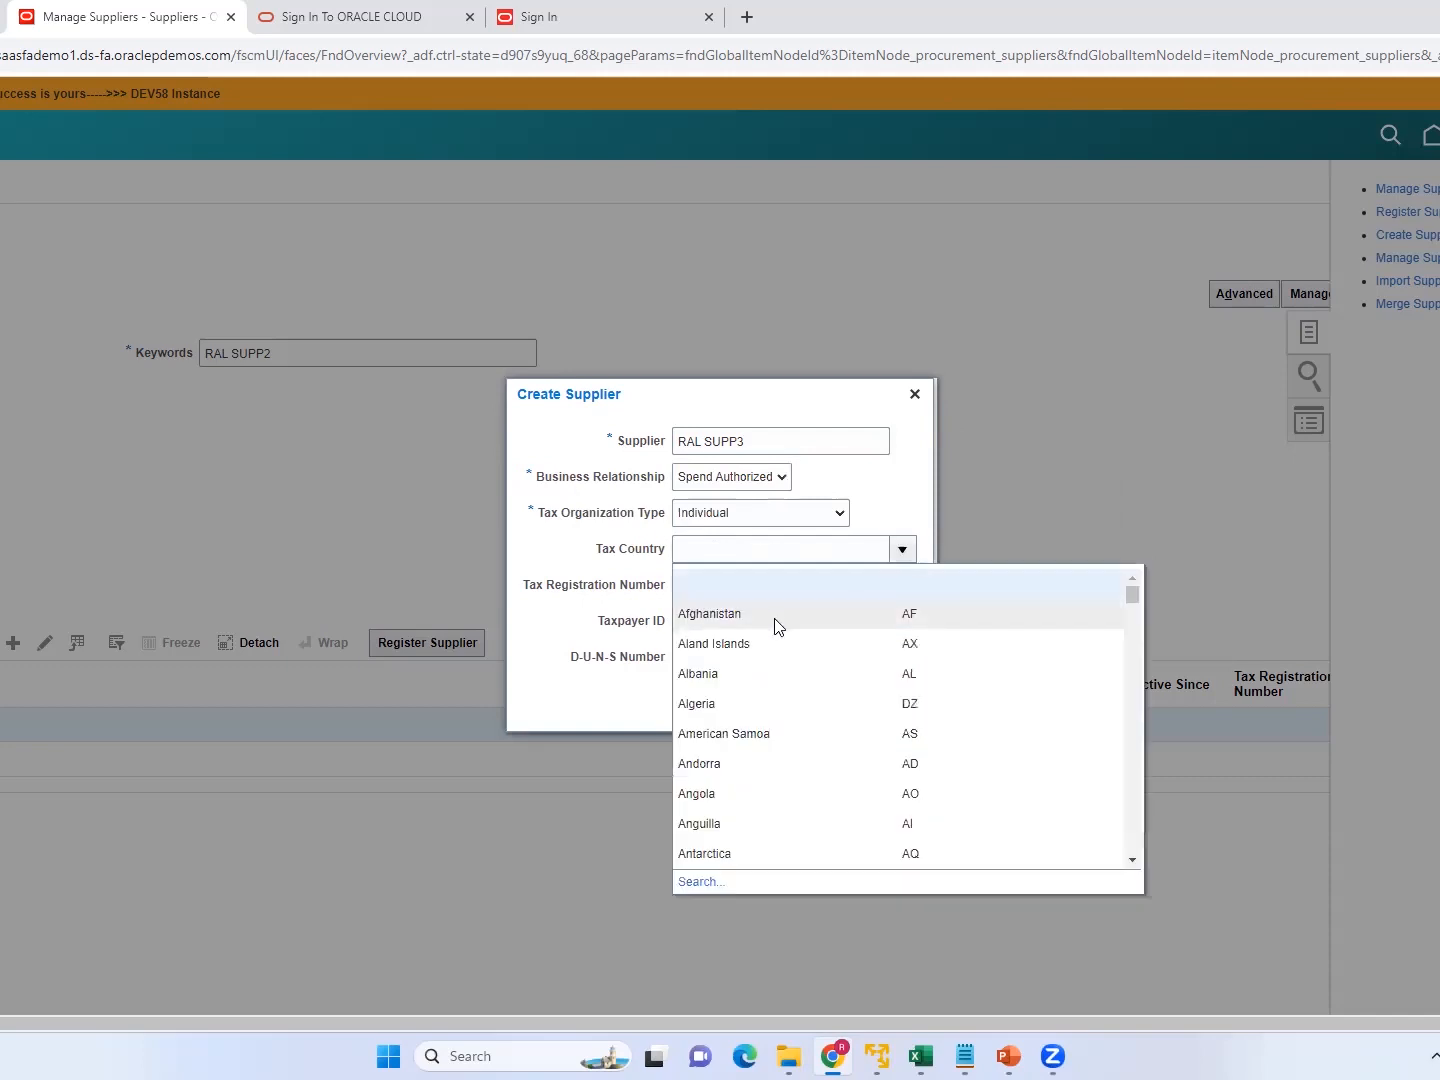
scroll(1139, 735, down, 5)
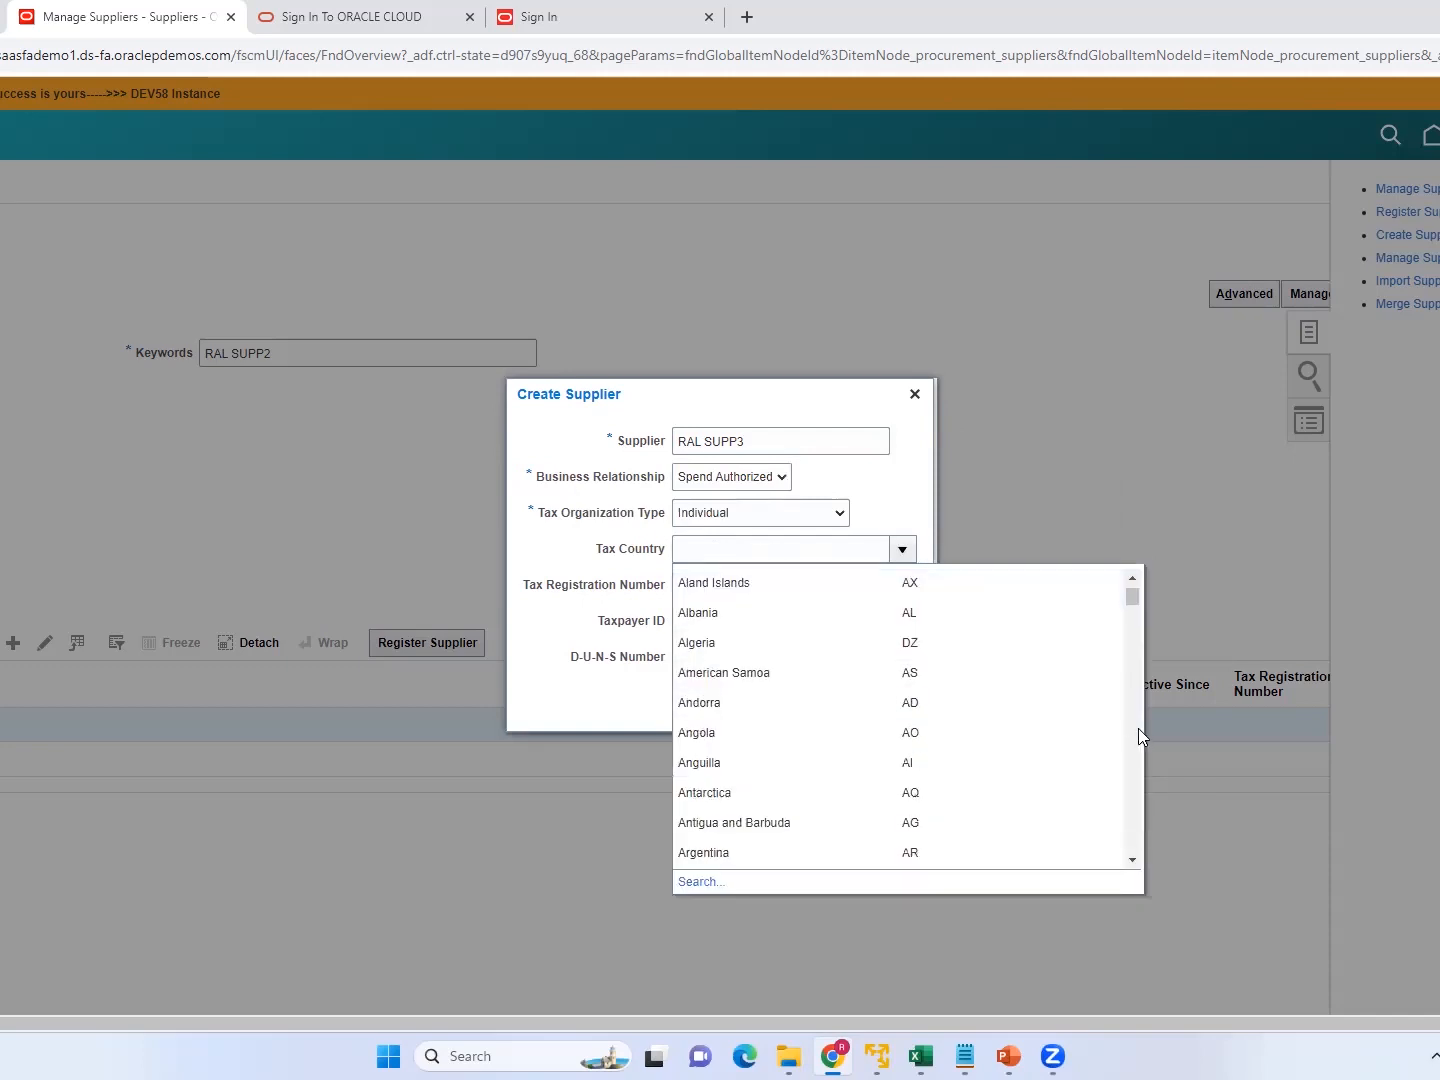
scroll(1138, 728, down, 3)
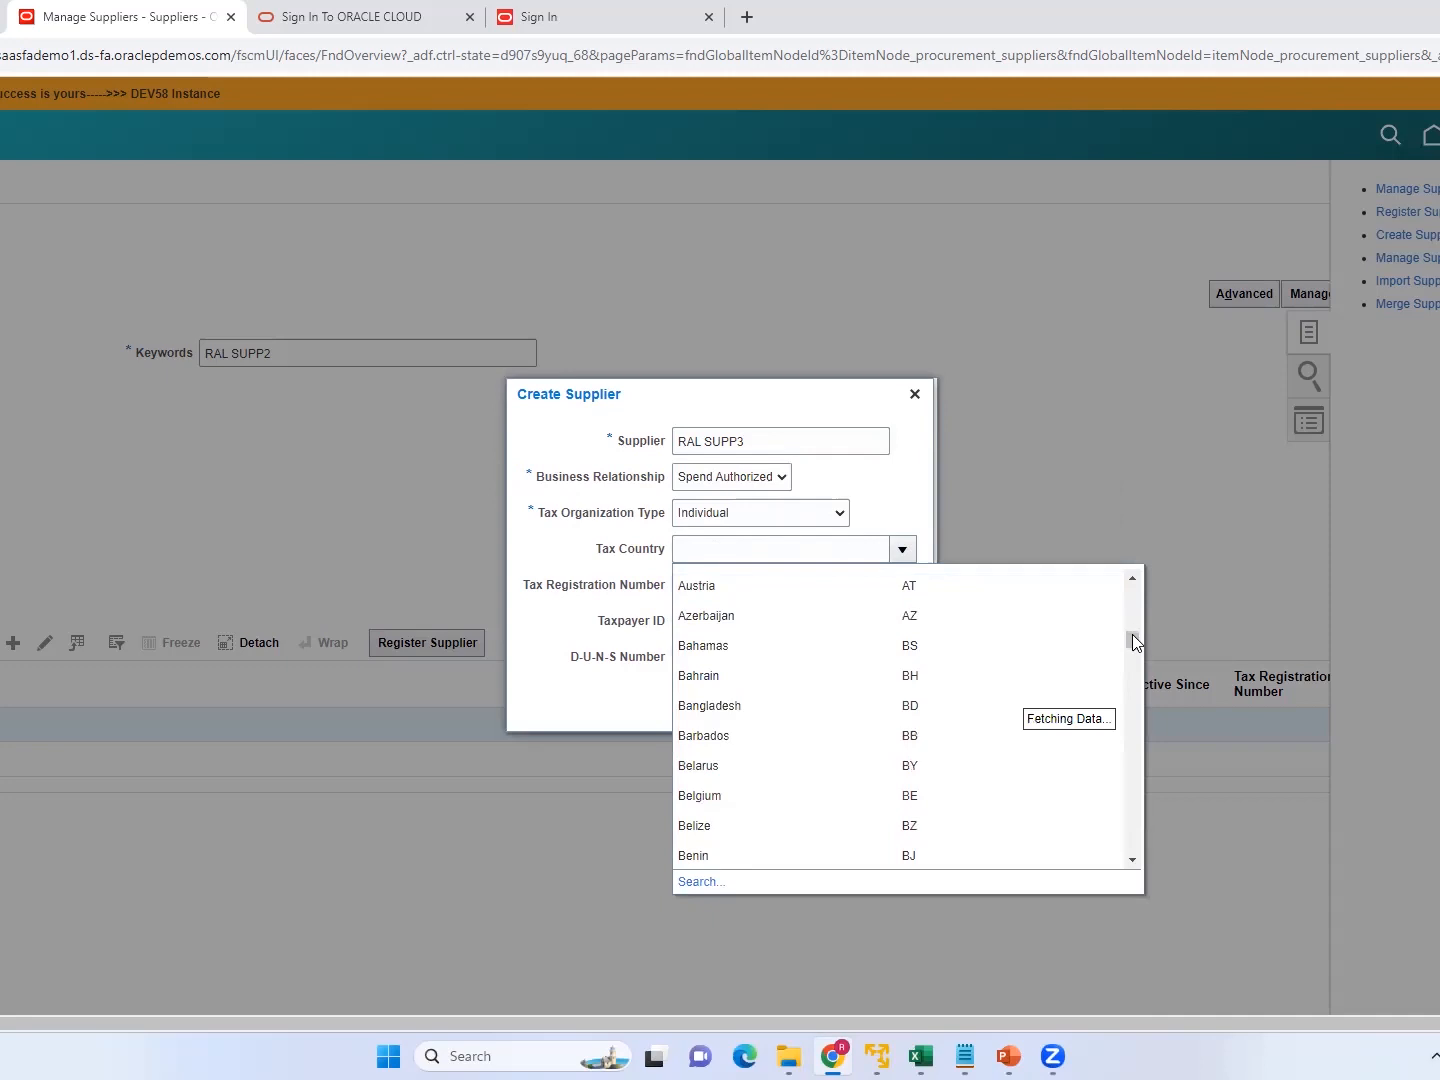
drag(1130, 644, 1117, 736)
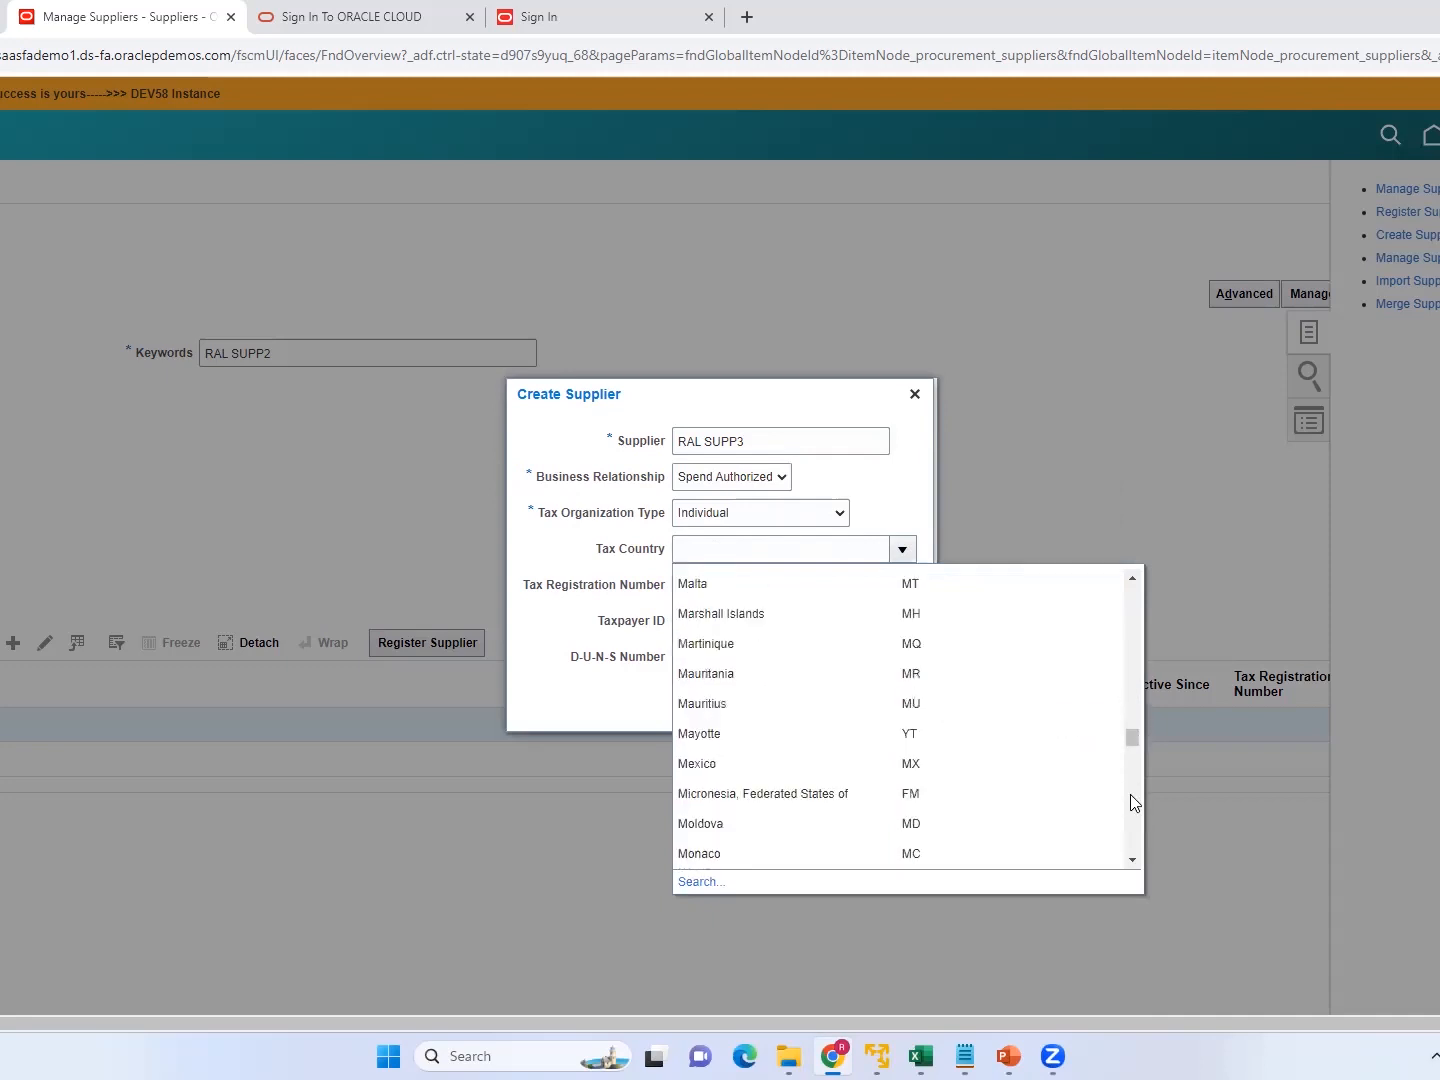
scroll(1131, 803, down, 5)
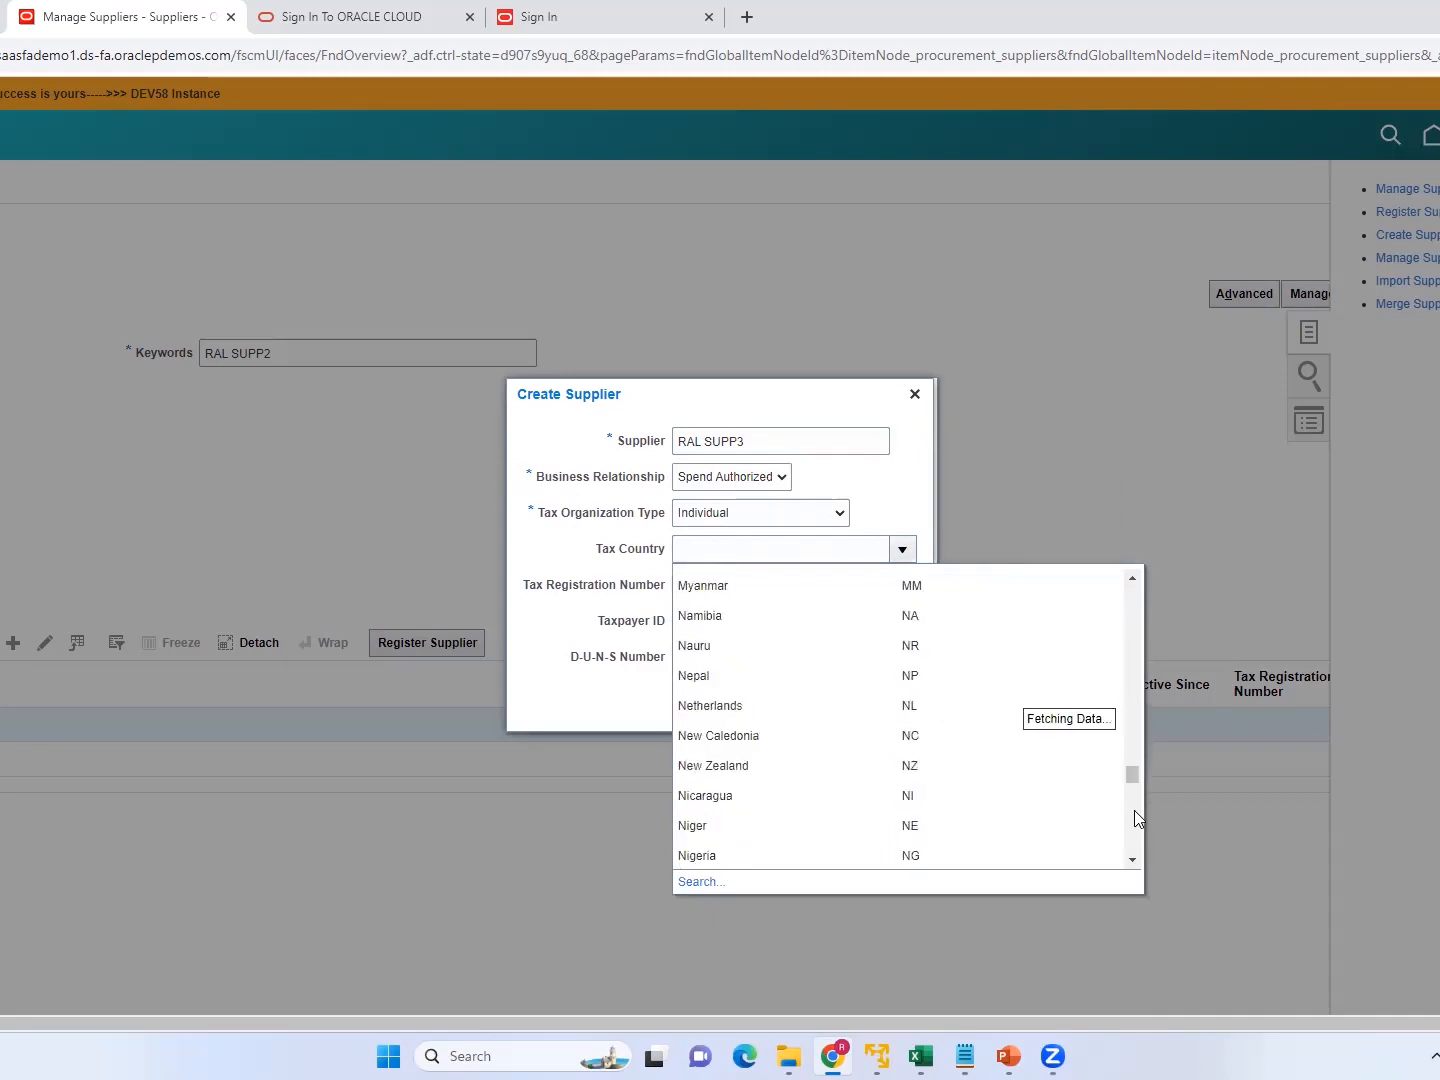
click(1134, 811)
drag(1131, 778, 1126, 846)
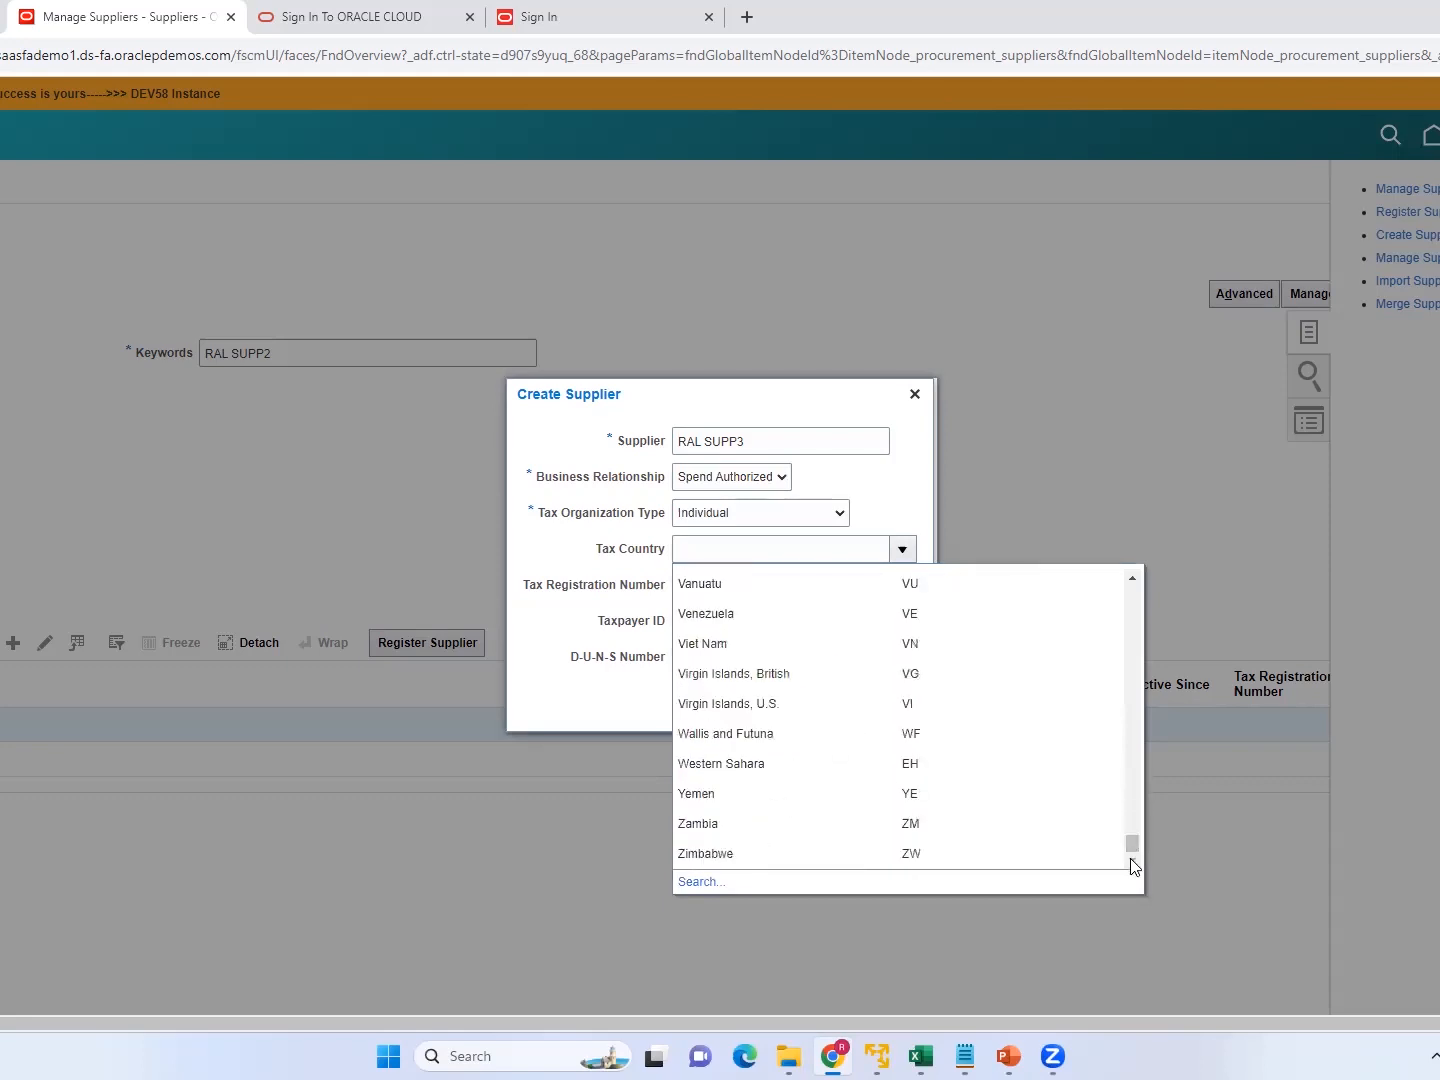
click(1132, 710)
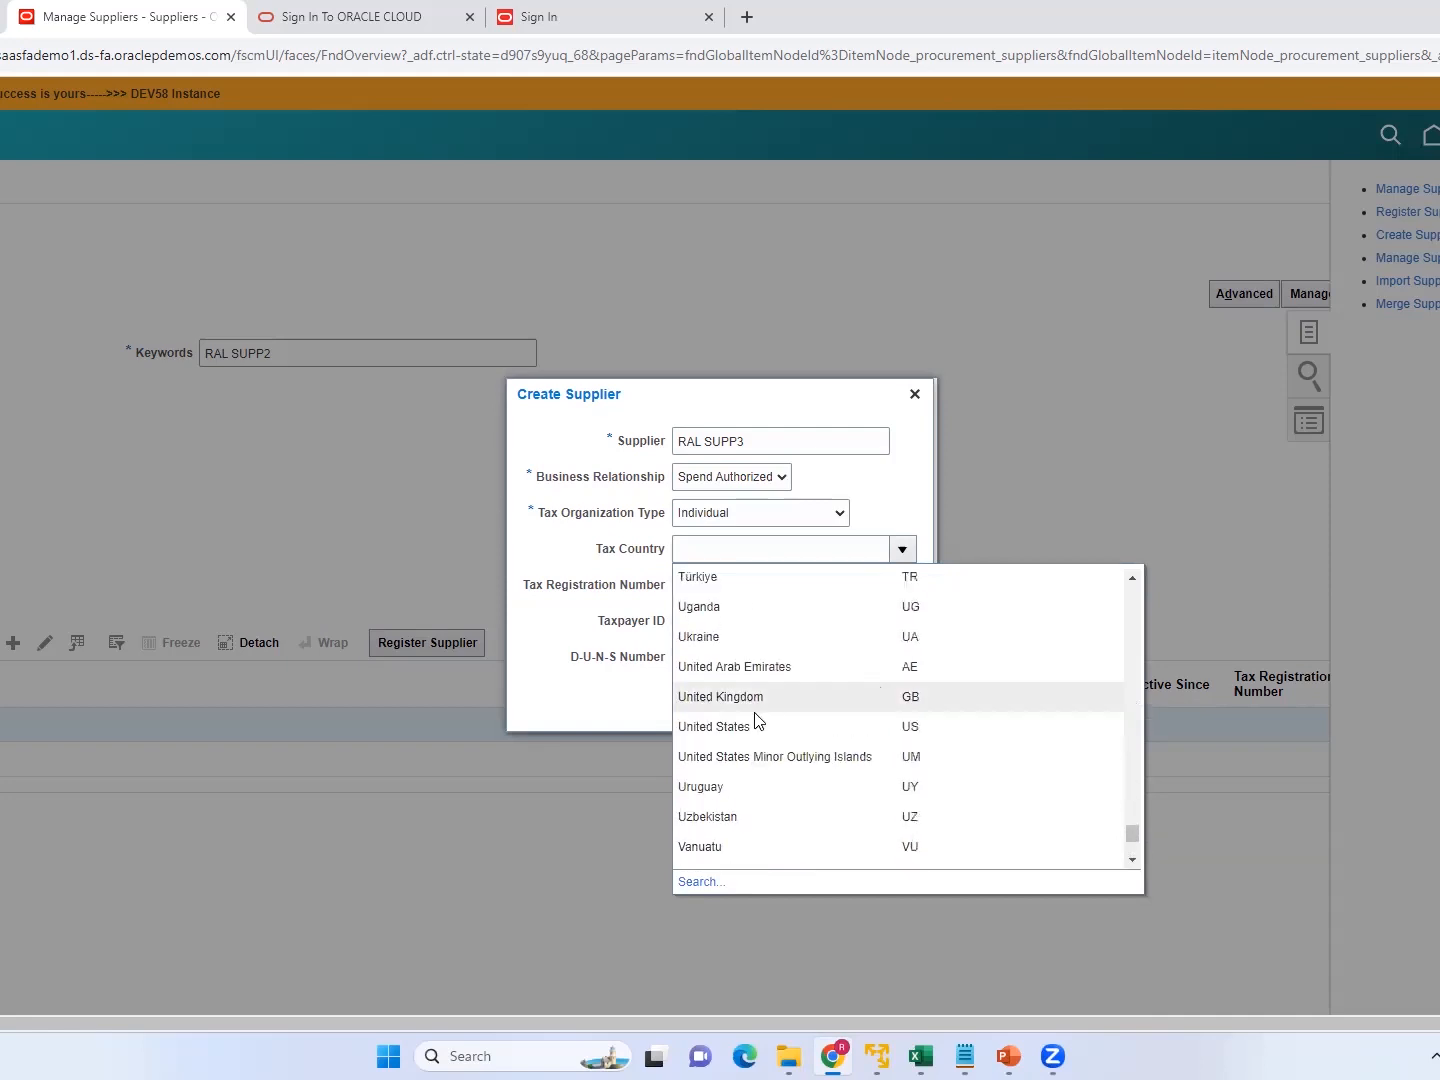
click(732, 728)
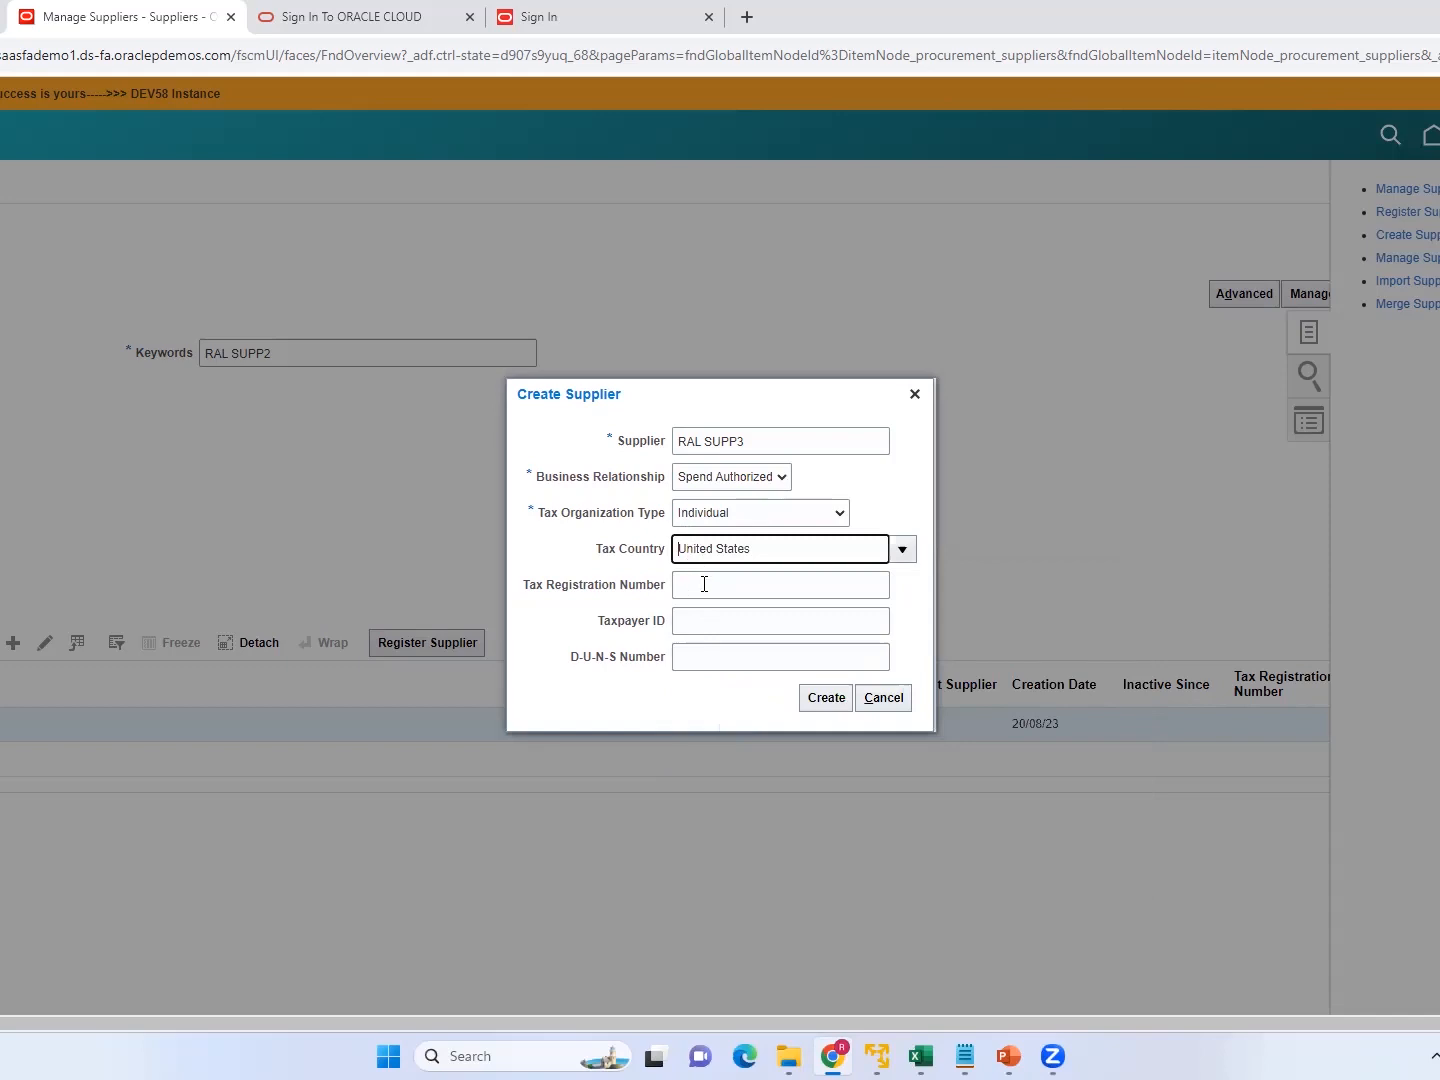
click(702, 588)
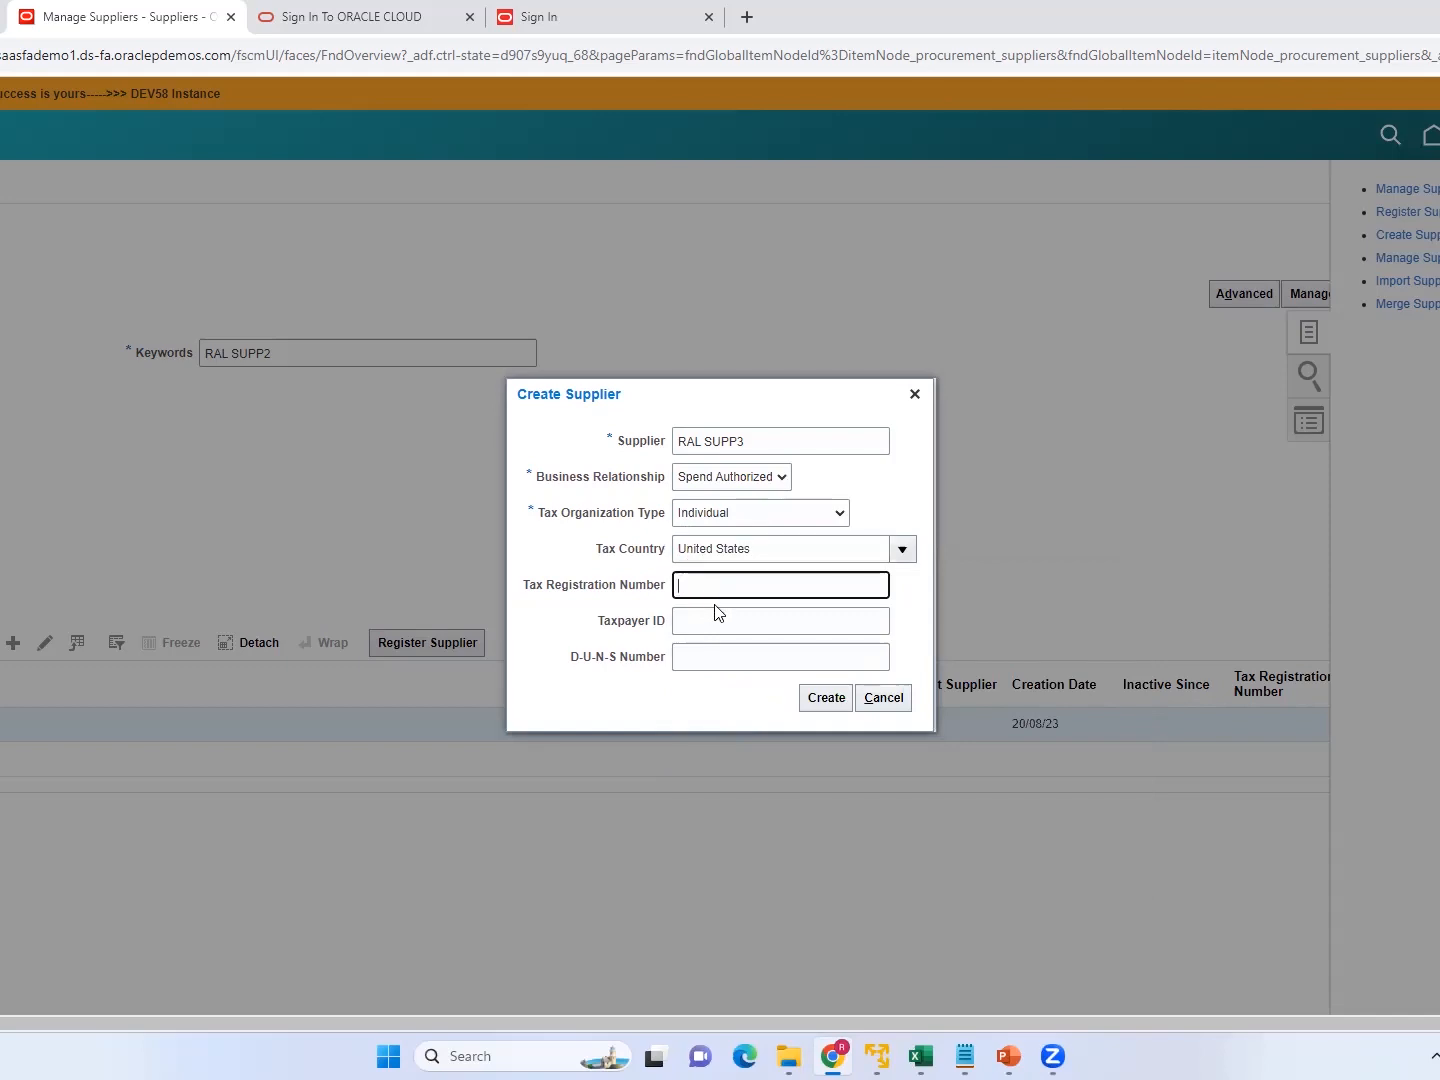
Enter the new supplier's tax registration number and create the supplier record.
text(1234567889)
click(829, 703)
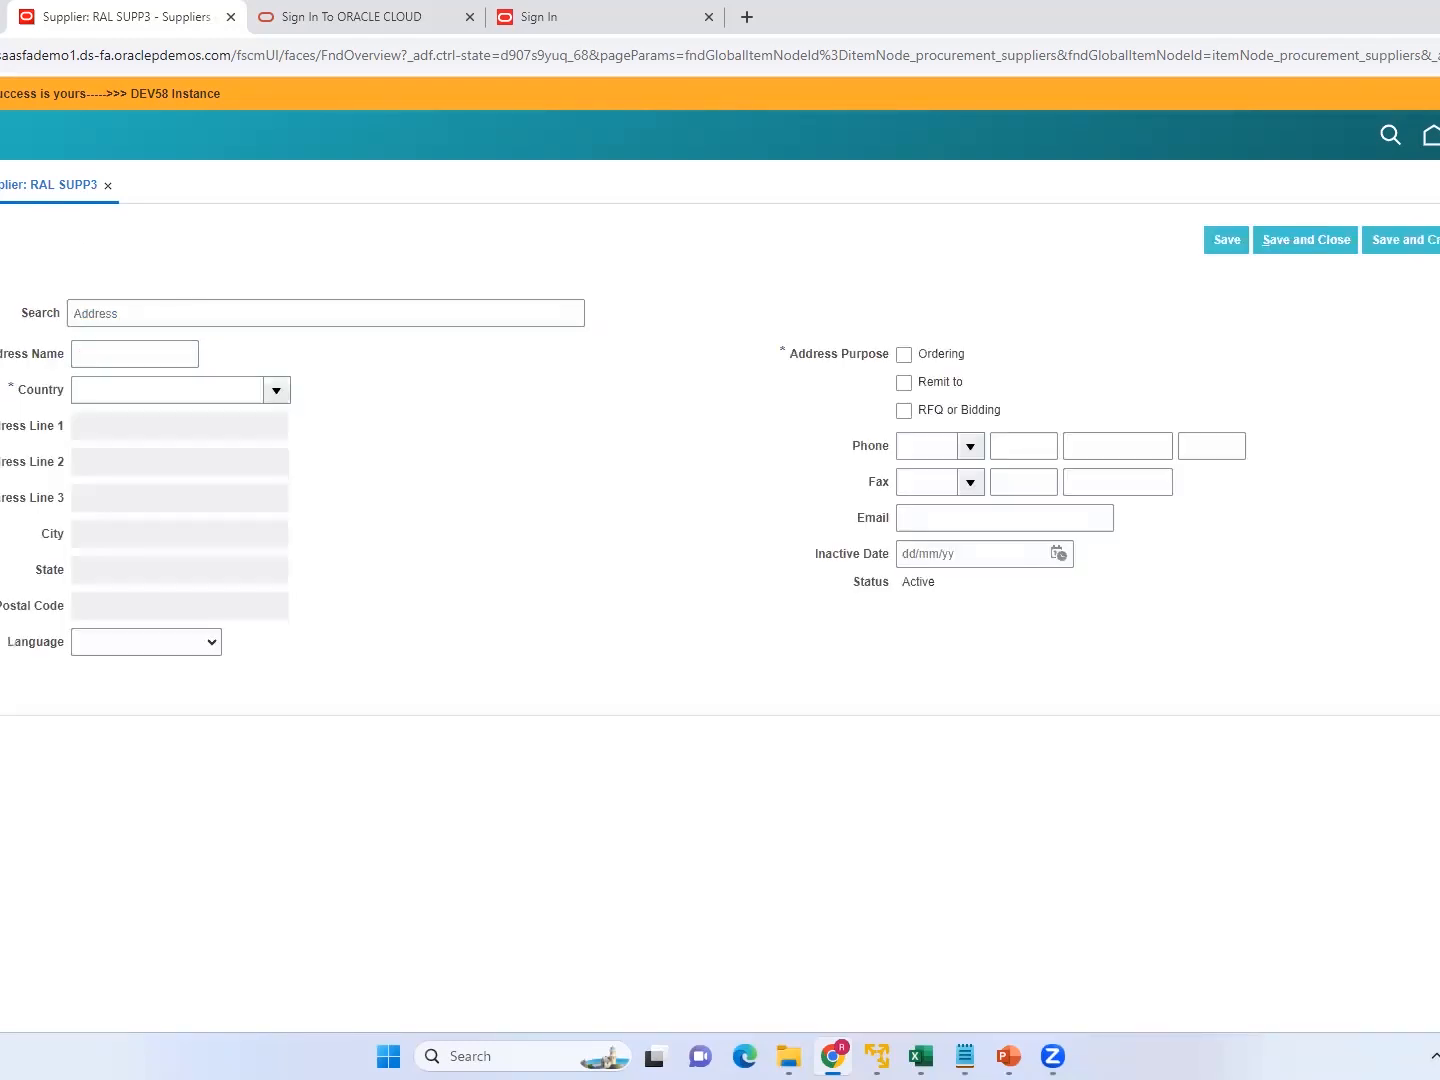
click(100, 314)
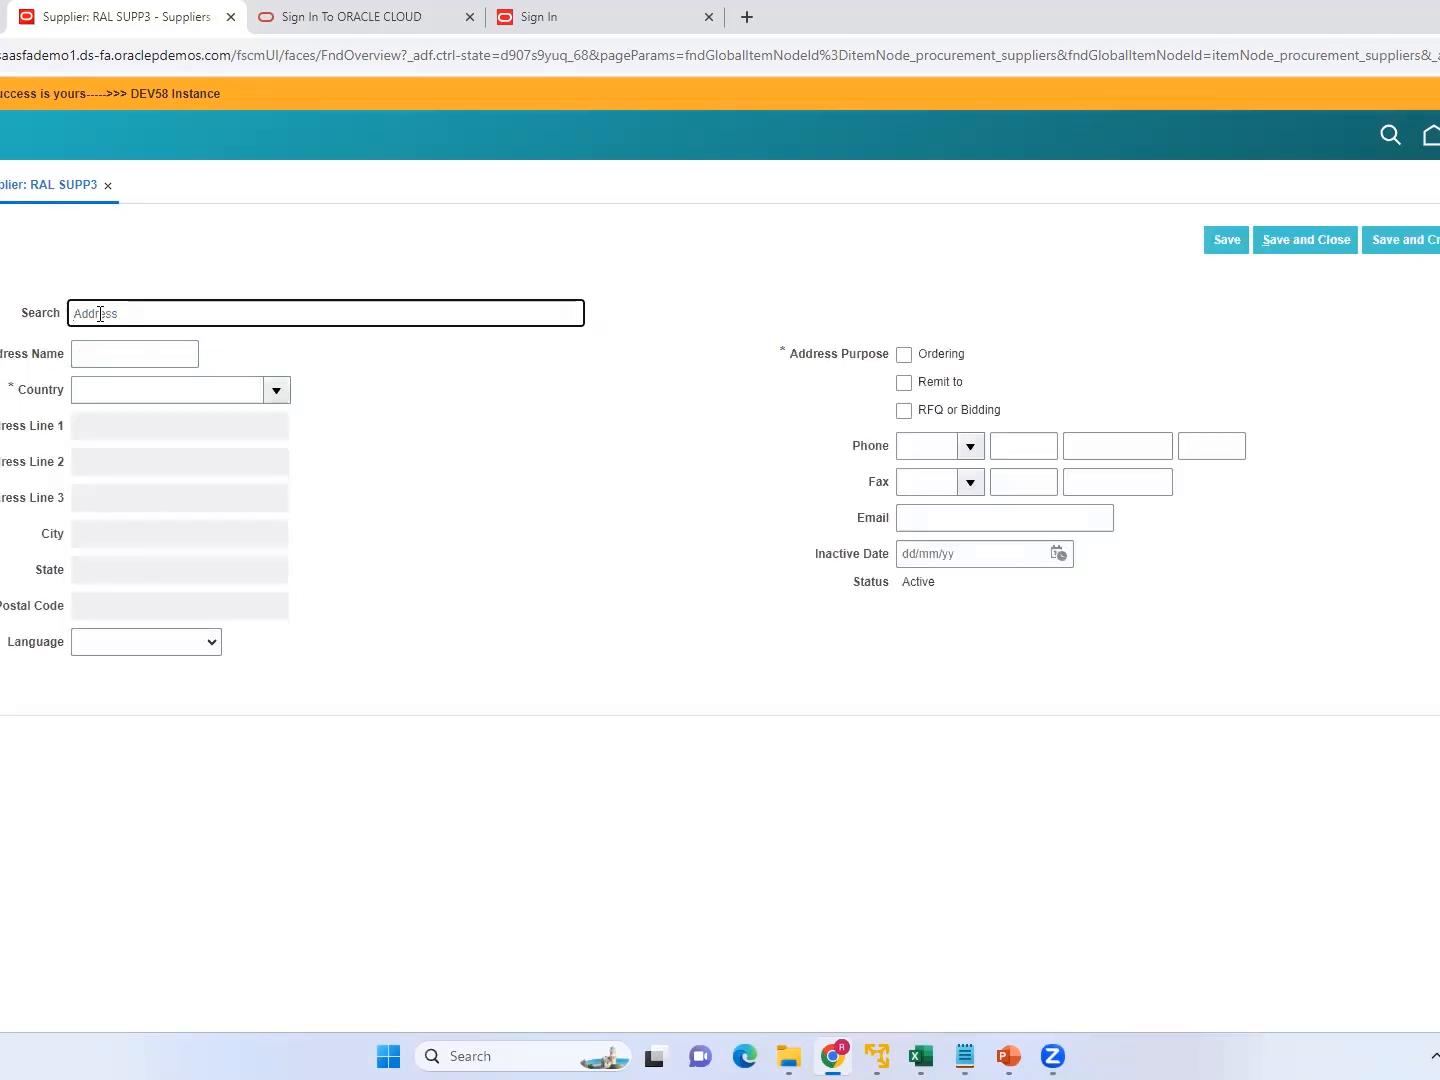
text(RAL)
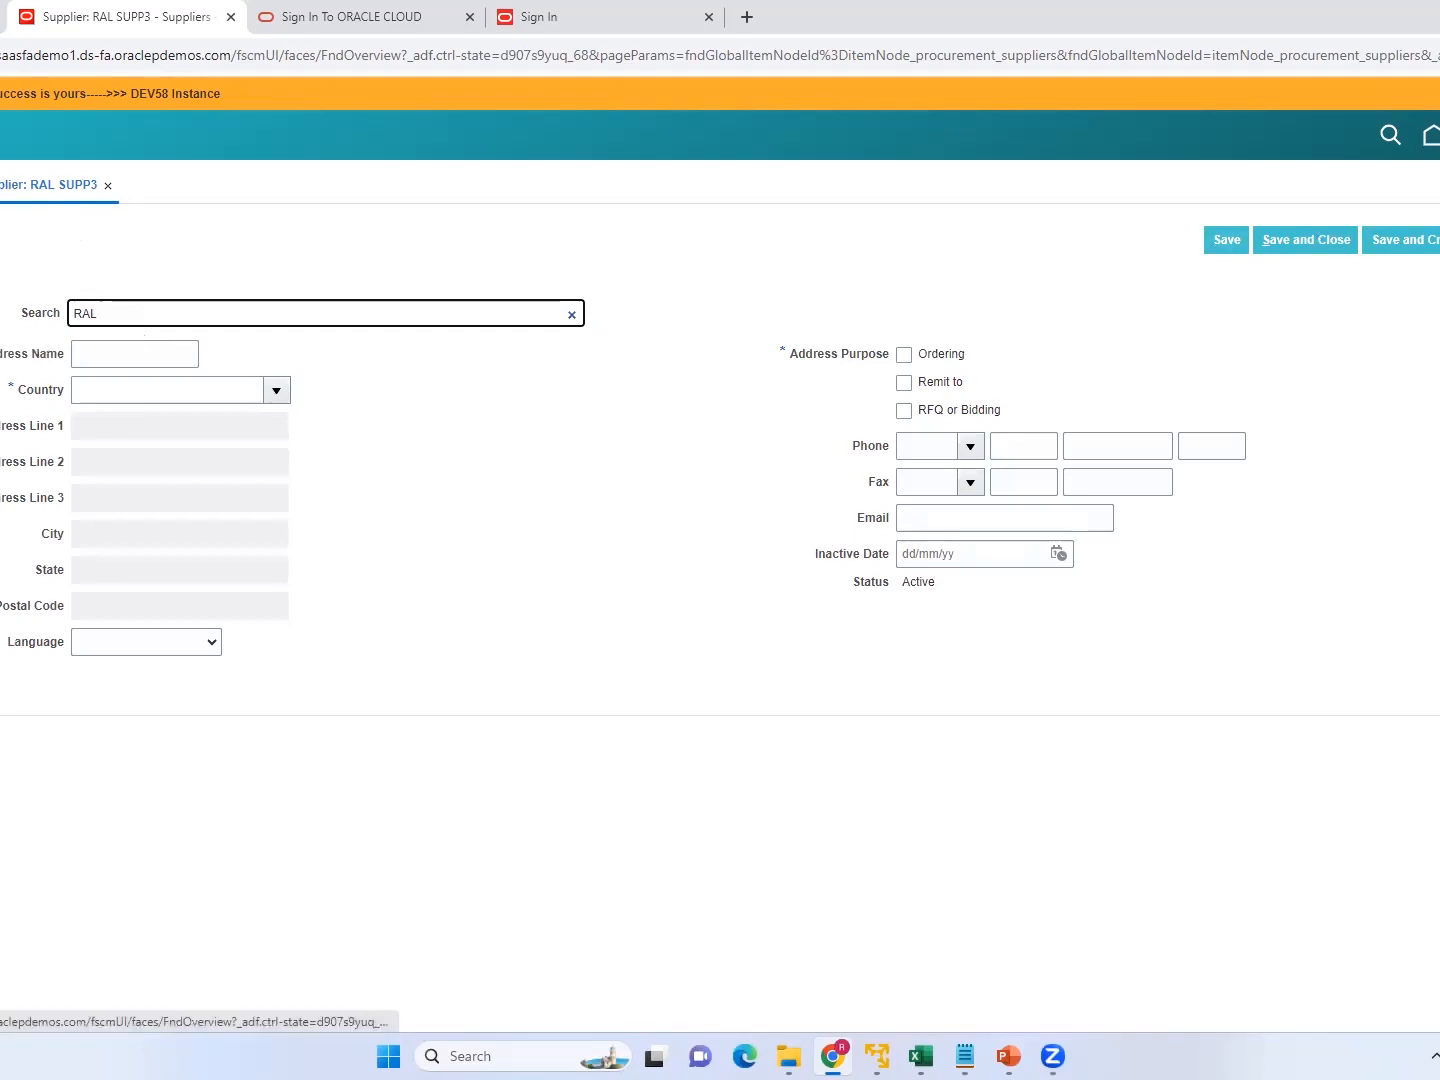
click(1439, 240)
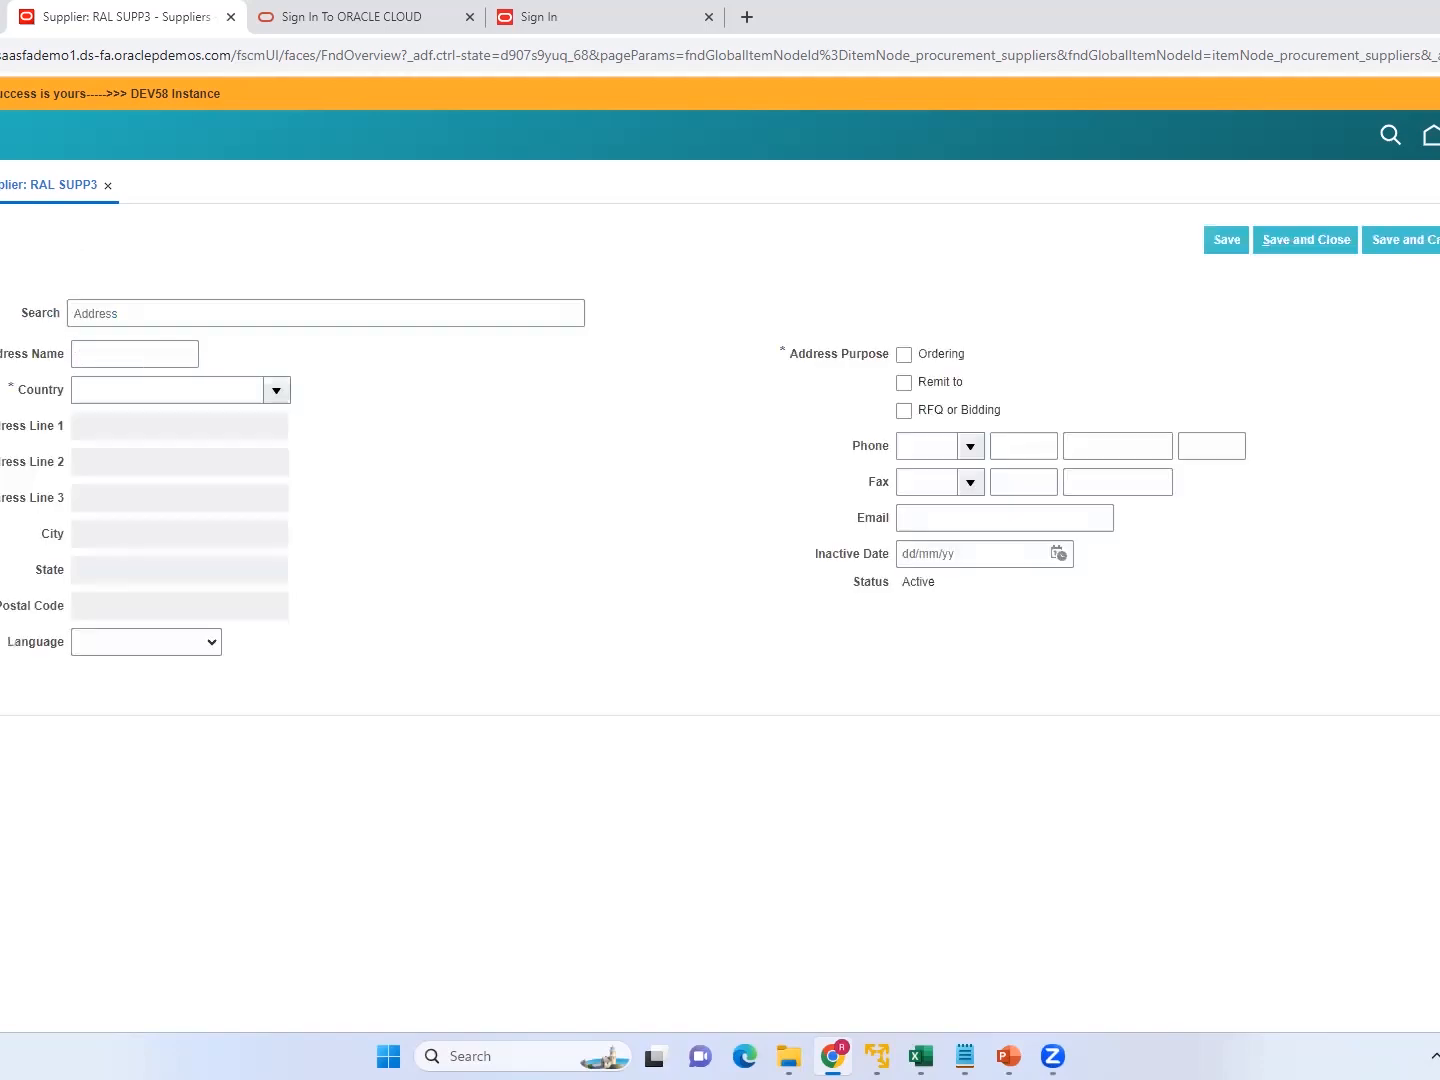
Name the supplier's new address RAL ADD2 and set its country to United States.
click(94, 314)
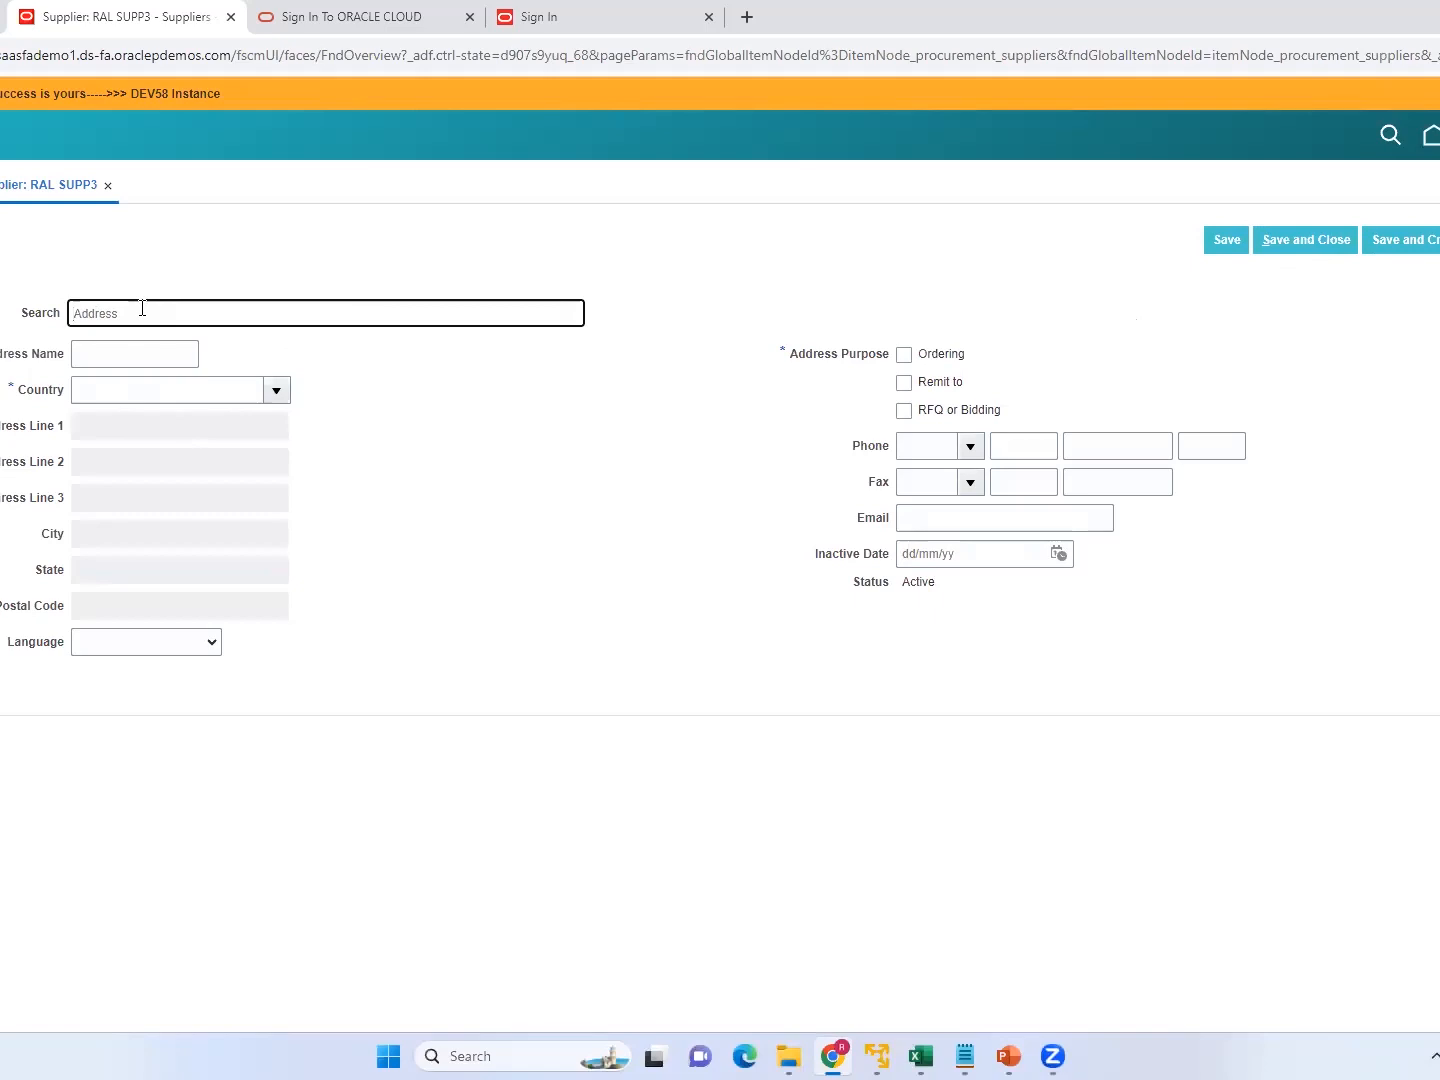
click(134, 352)
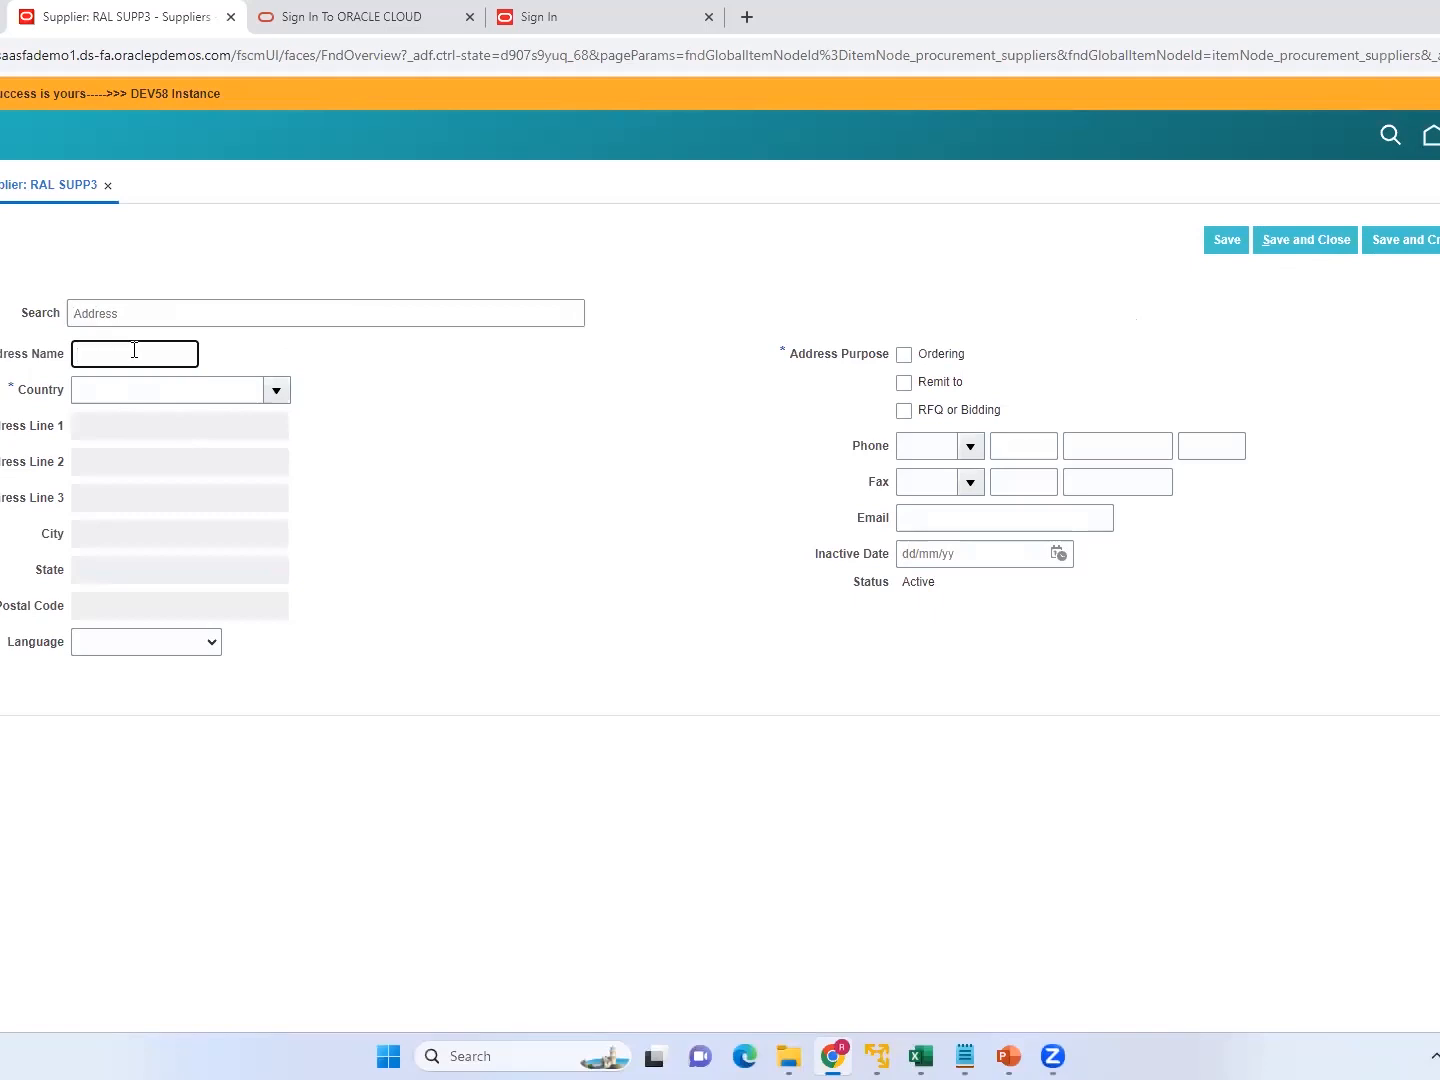
text(RAL ADD2)
click(160, 384)
text(United)
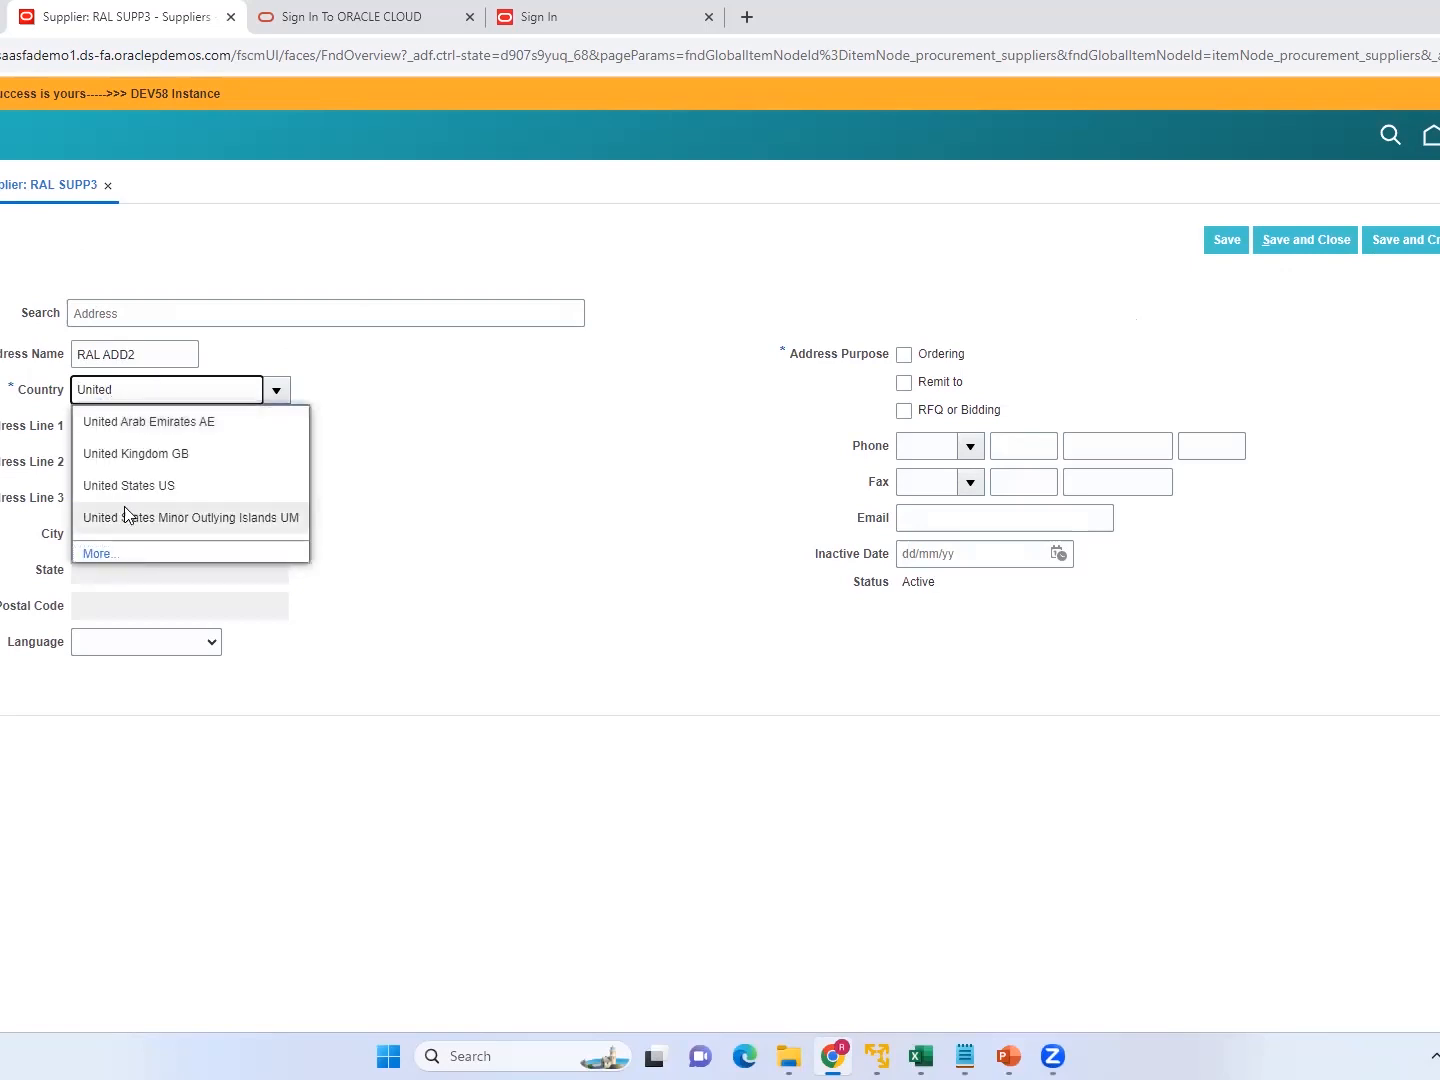
click(130, 489)
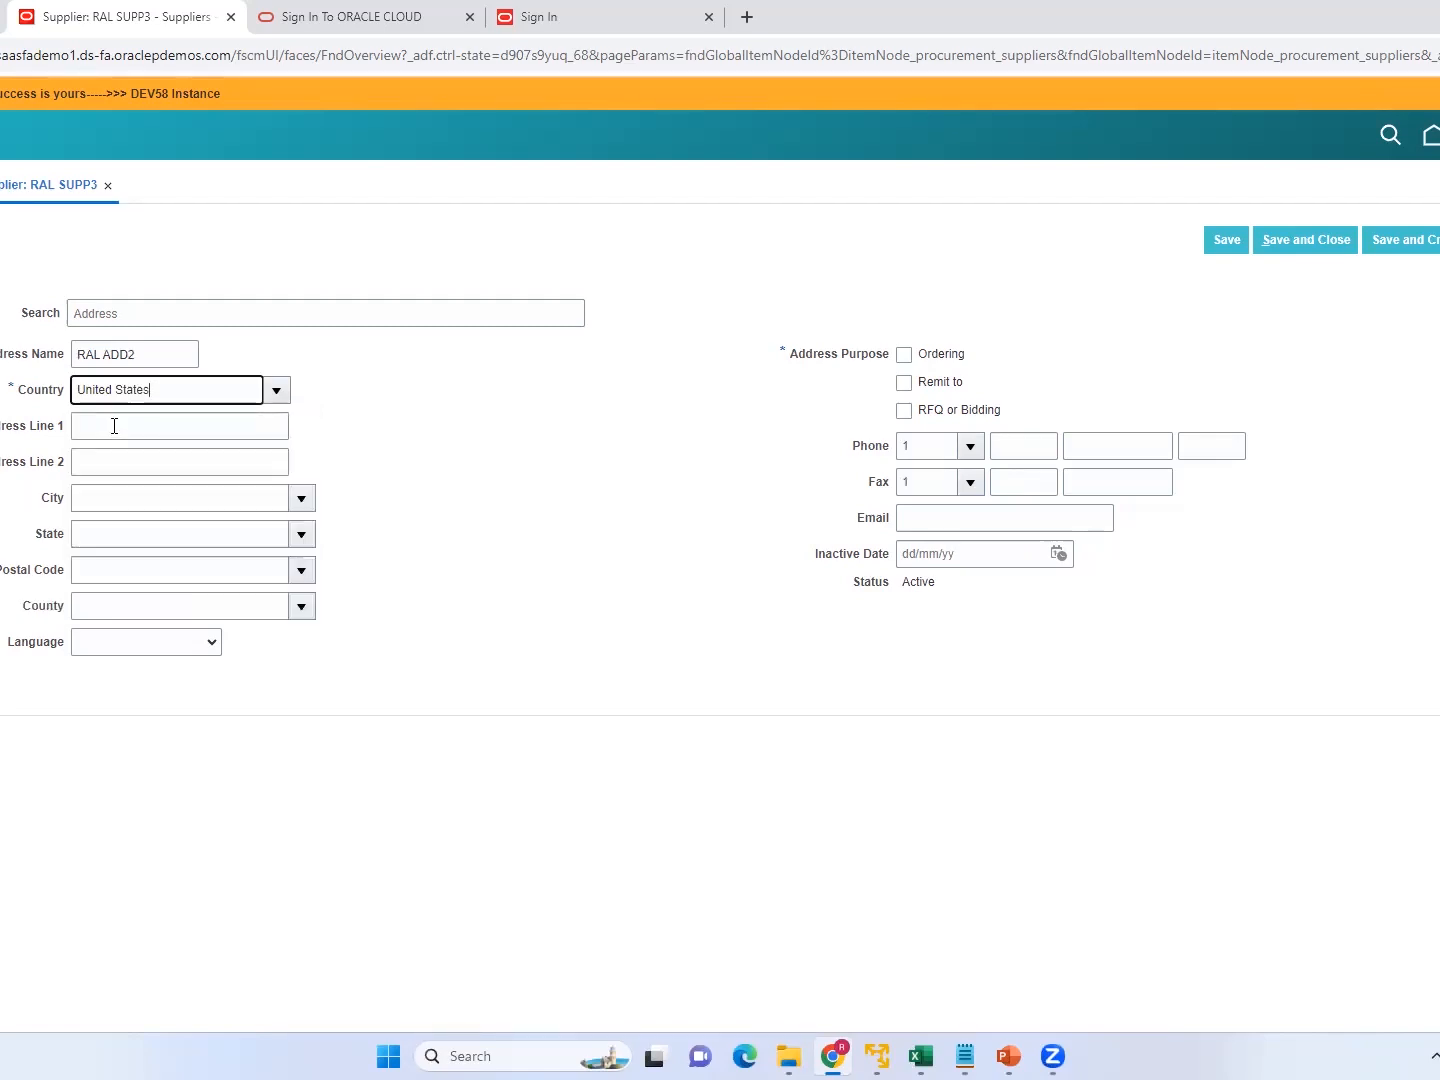
Fill in the first address line, and pick the city with its state and county and the postal code.
click(114, 426)
text(RAL A)
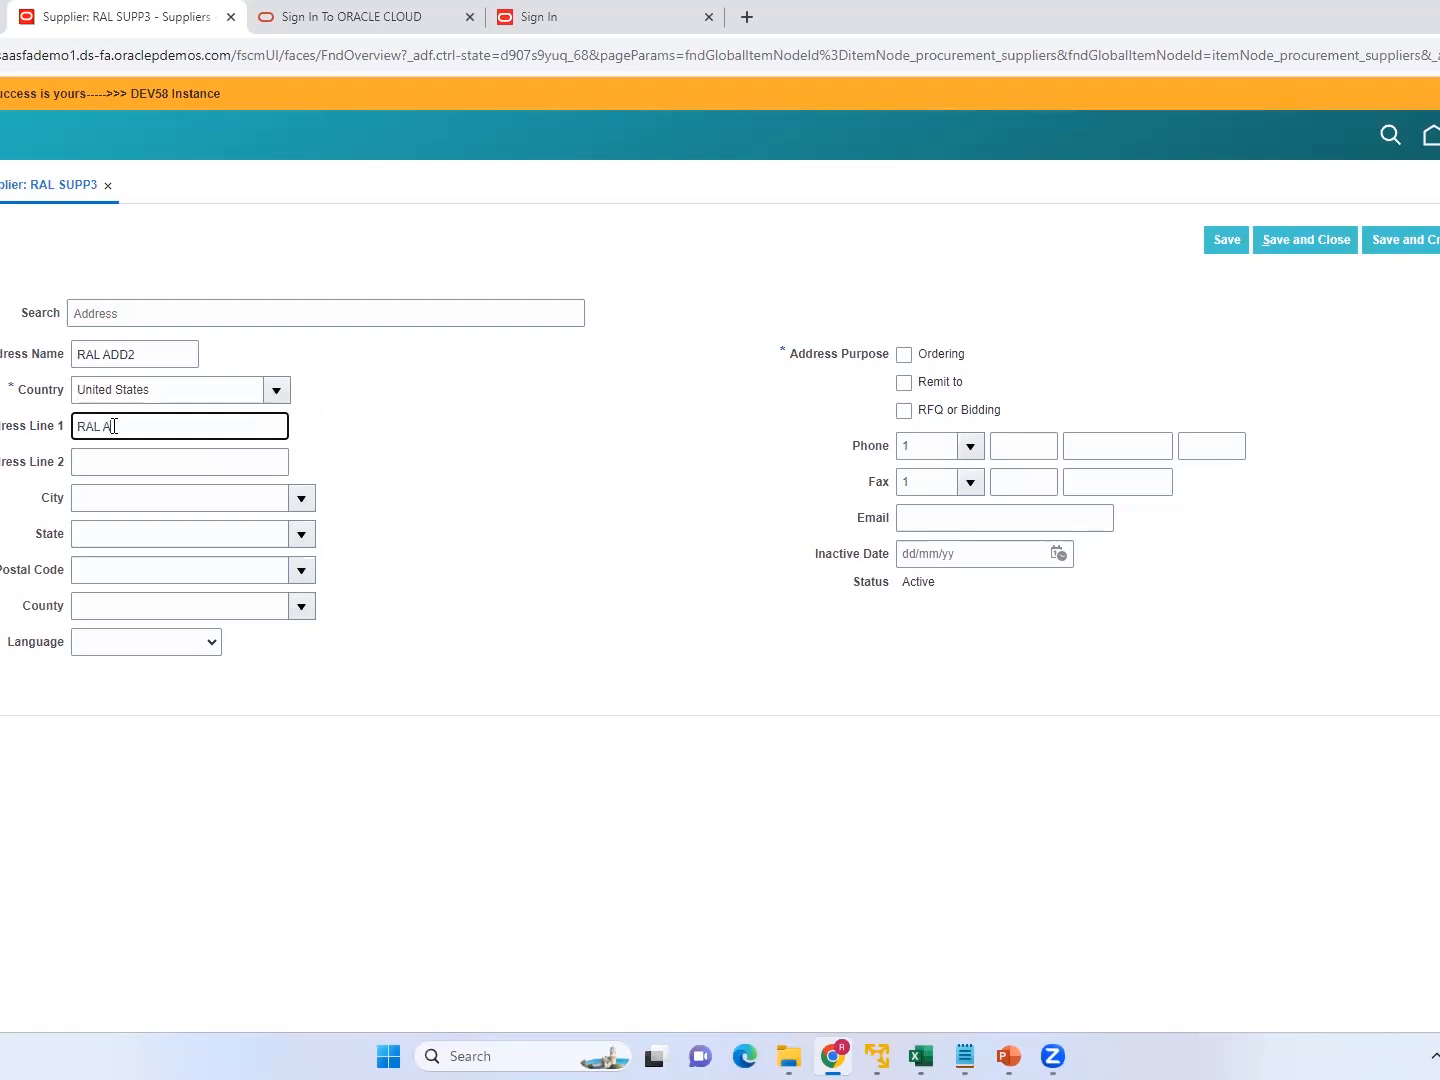
text(DD2)
click(106, 497)
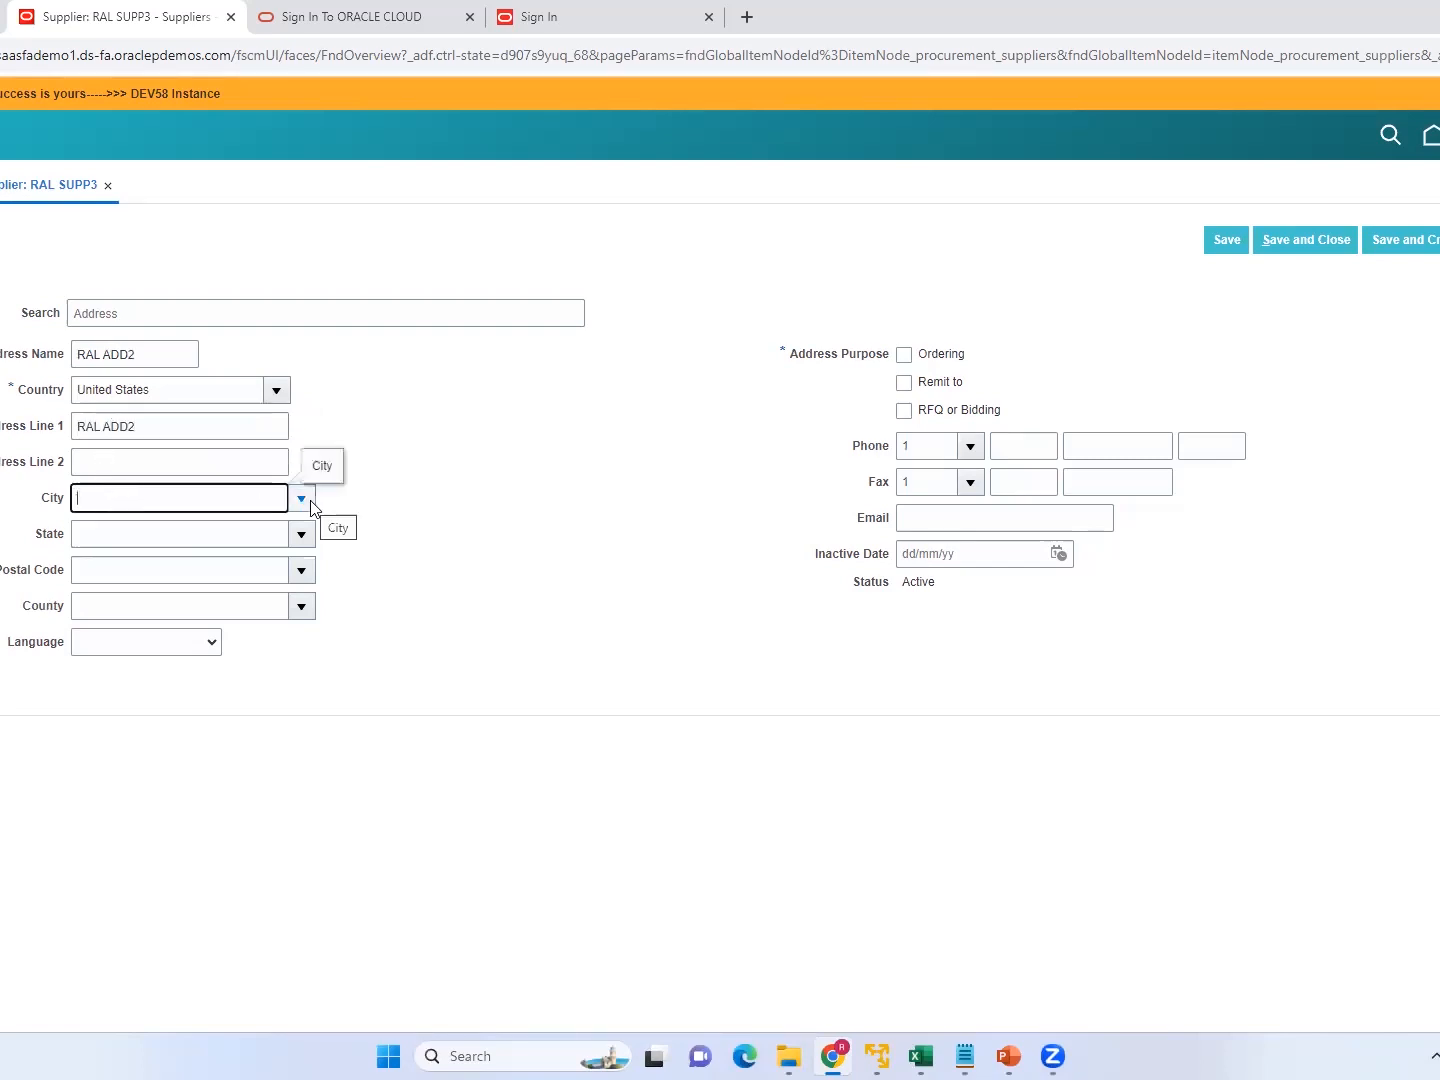
click(301, 499)
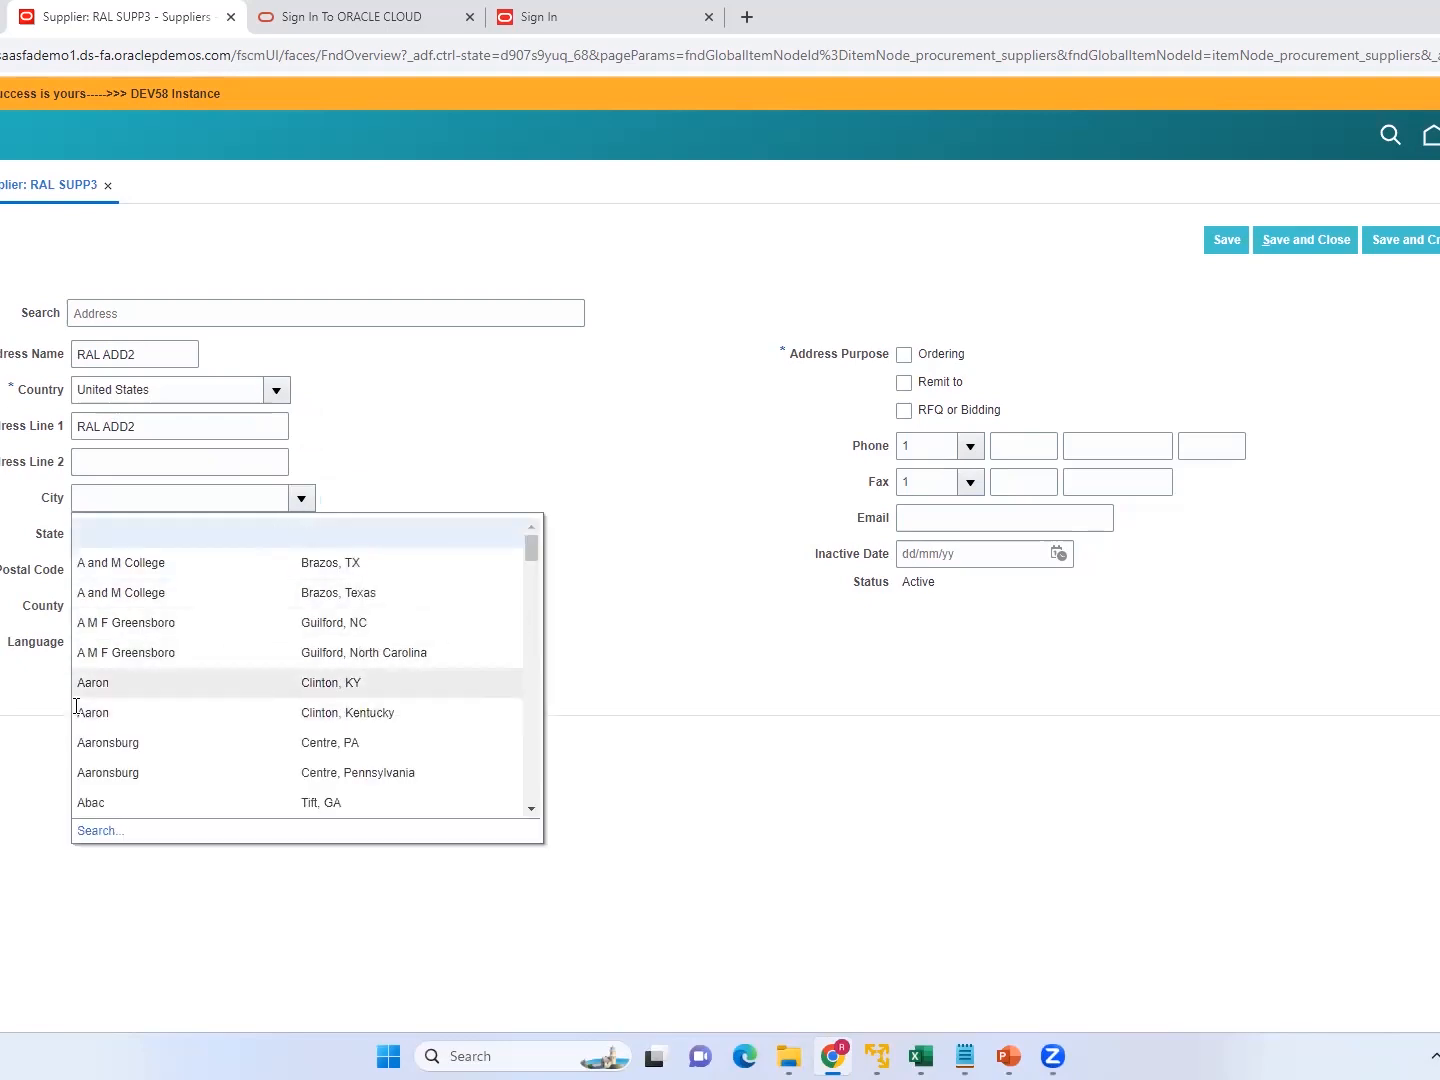
click(100, 683)
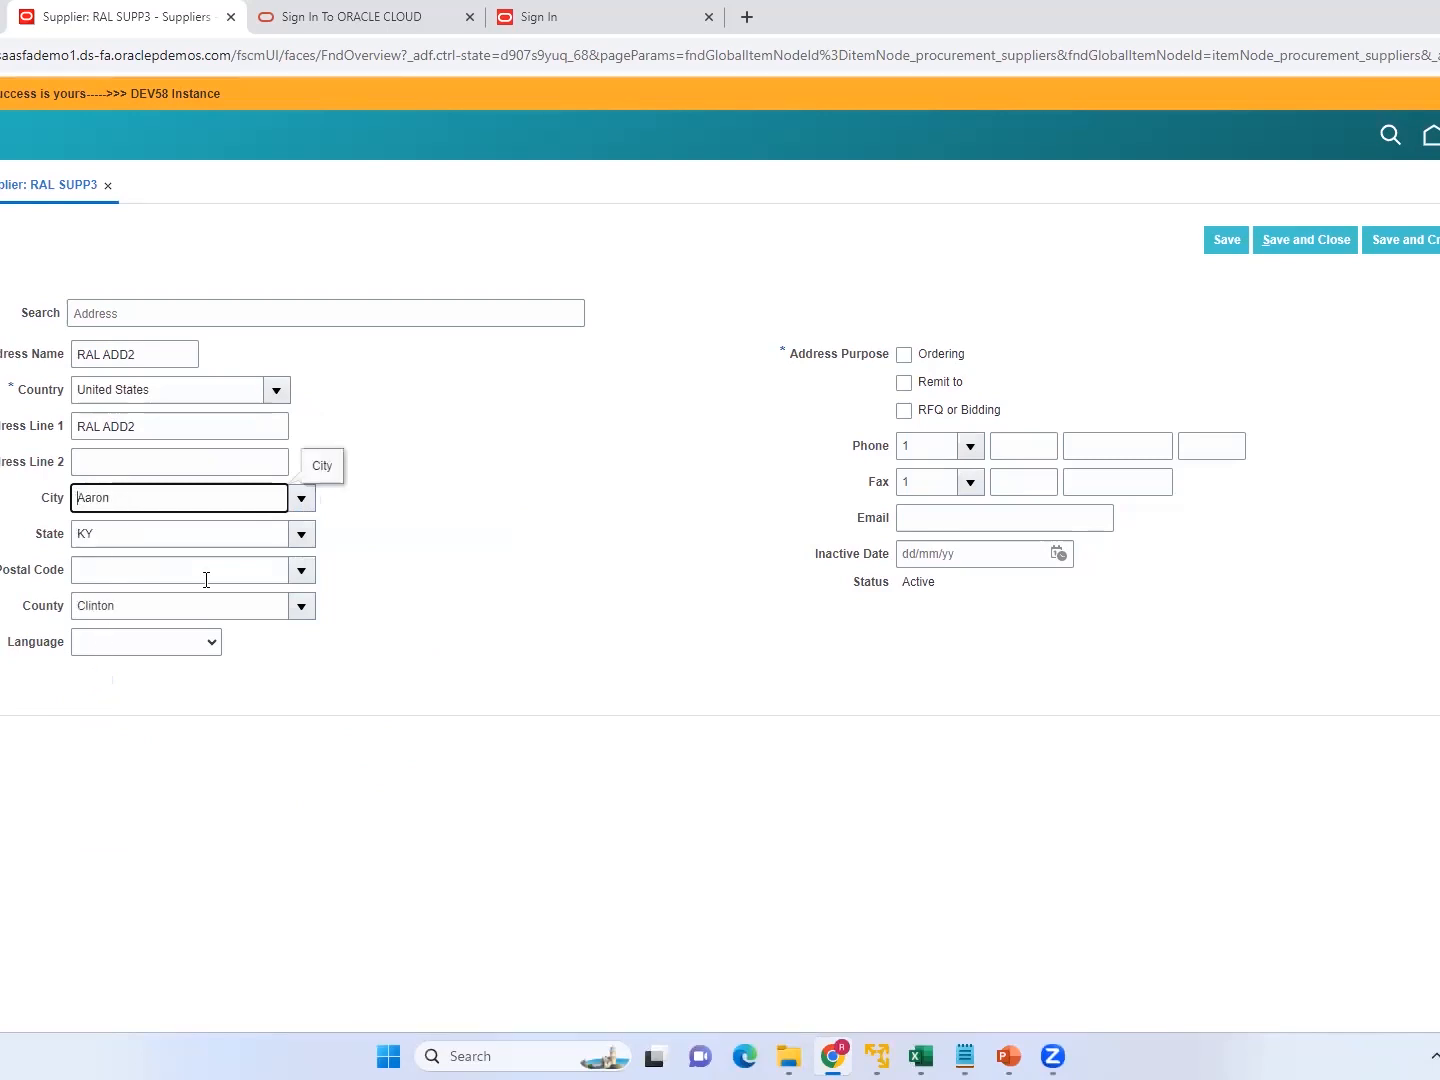
click(301, 571)
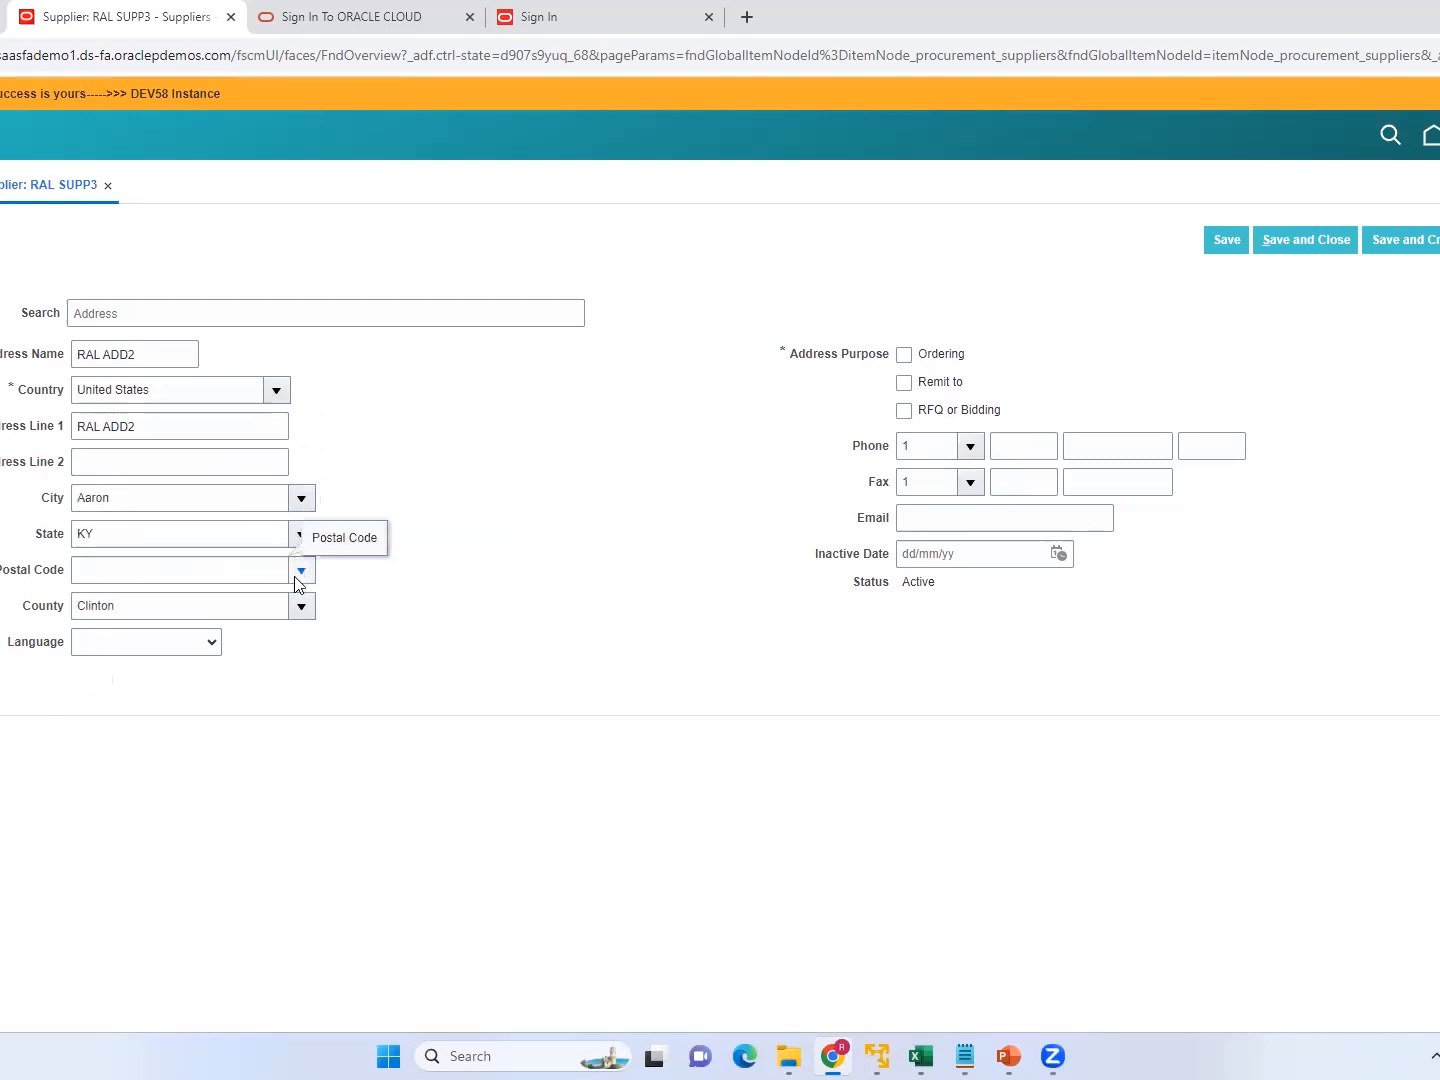
click(96, 634)
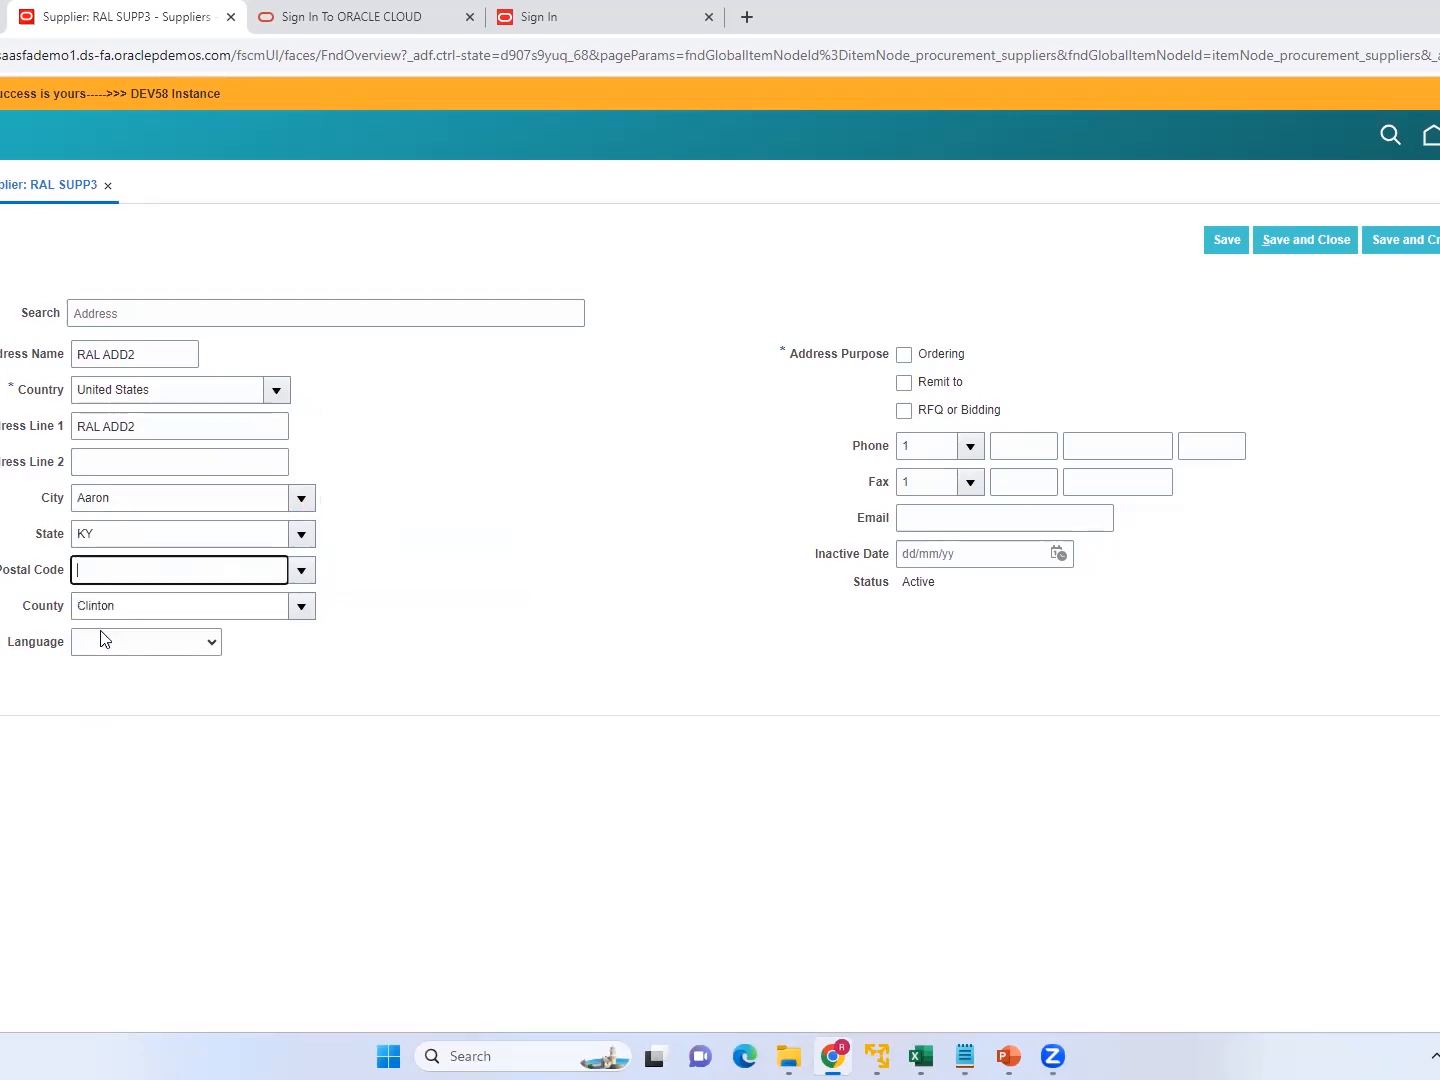
Assign the Ordering, Remit to, and RFQ or Bidding purposes to the RAL ADD2 address, then save and close it.
click(906, 356)
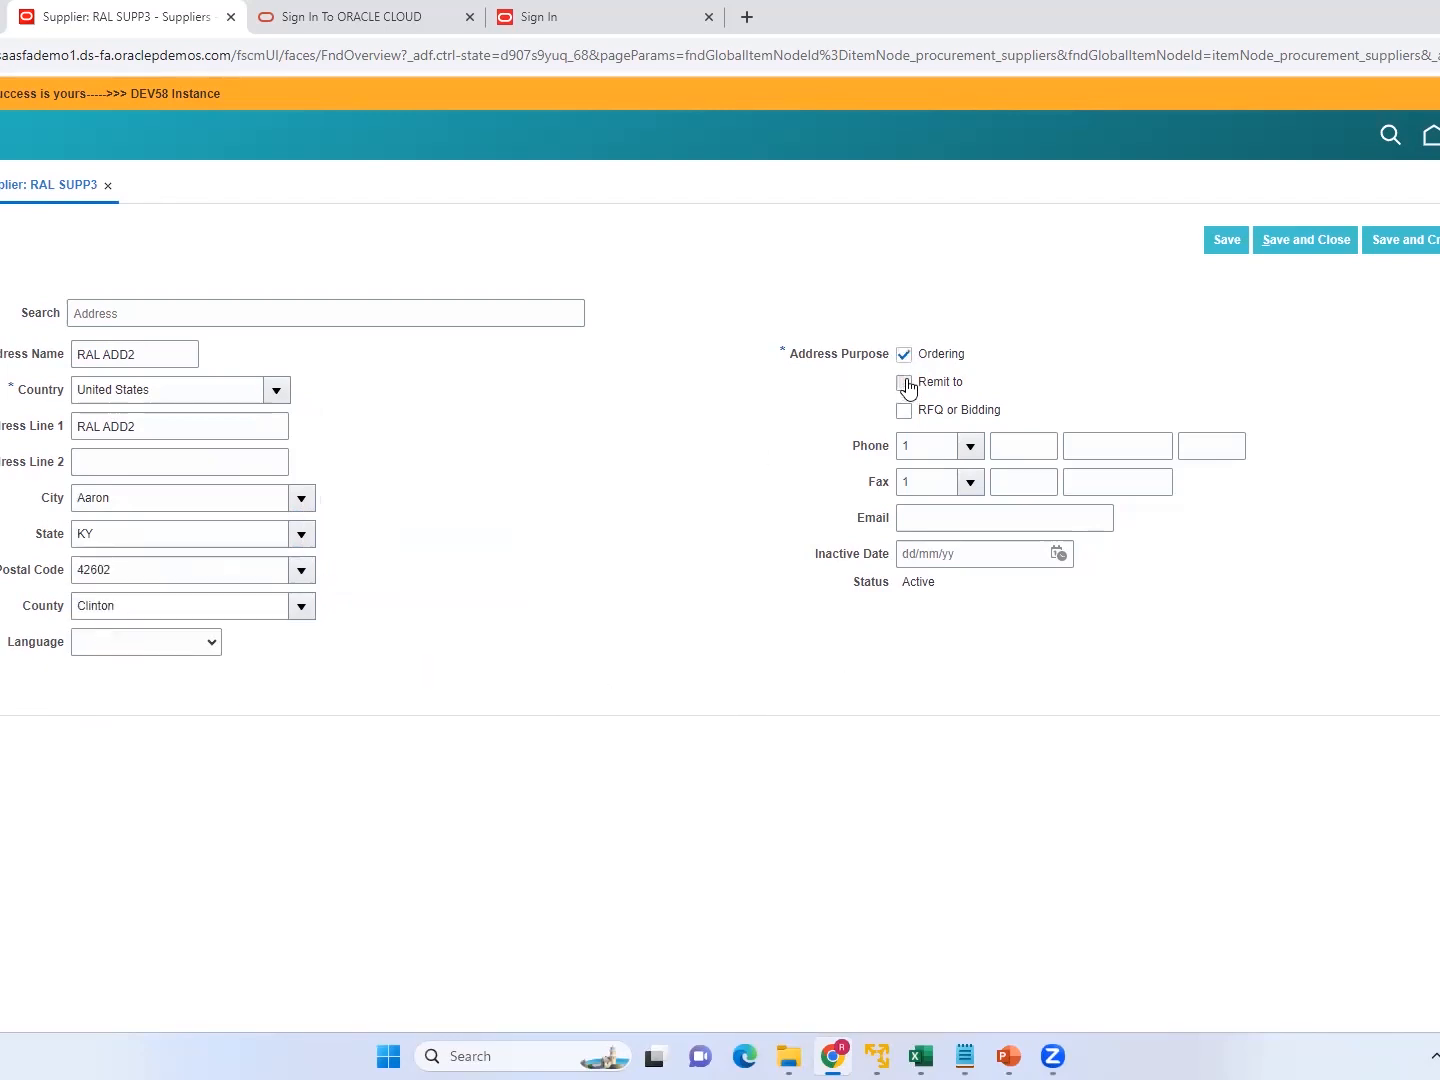
click(905, 383)
click(905, 410)
click(1231, 247)
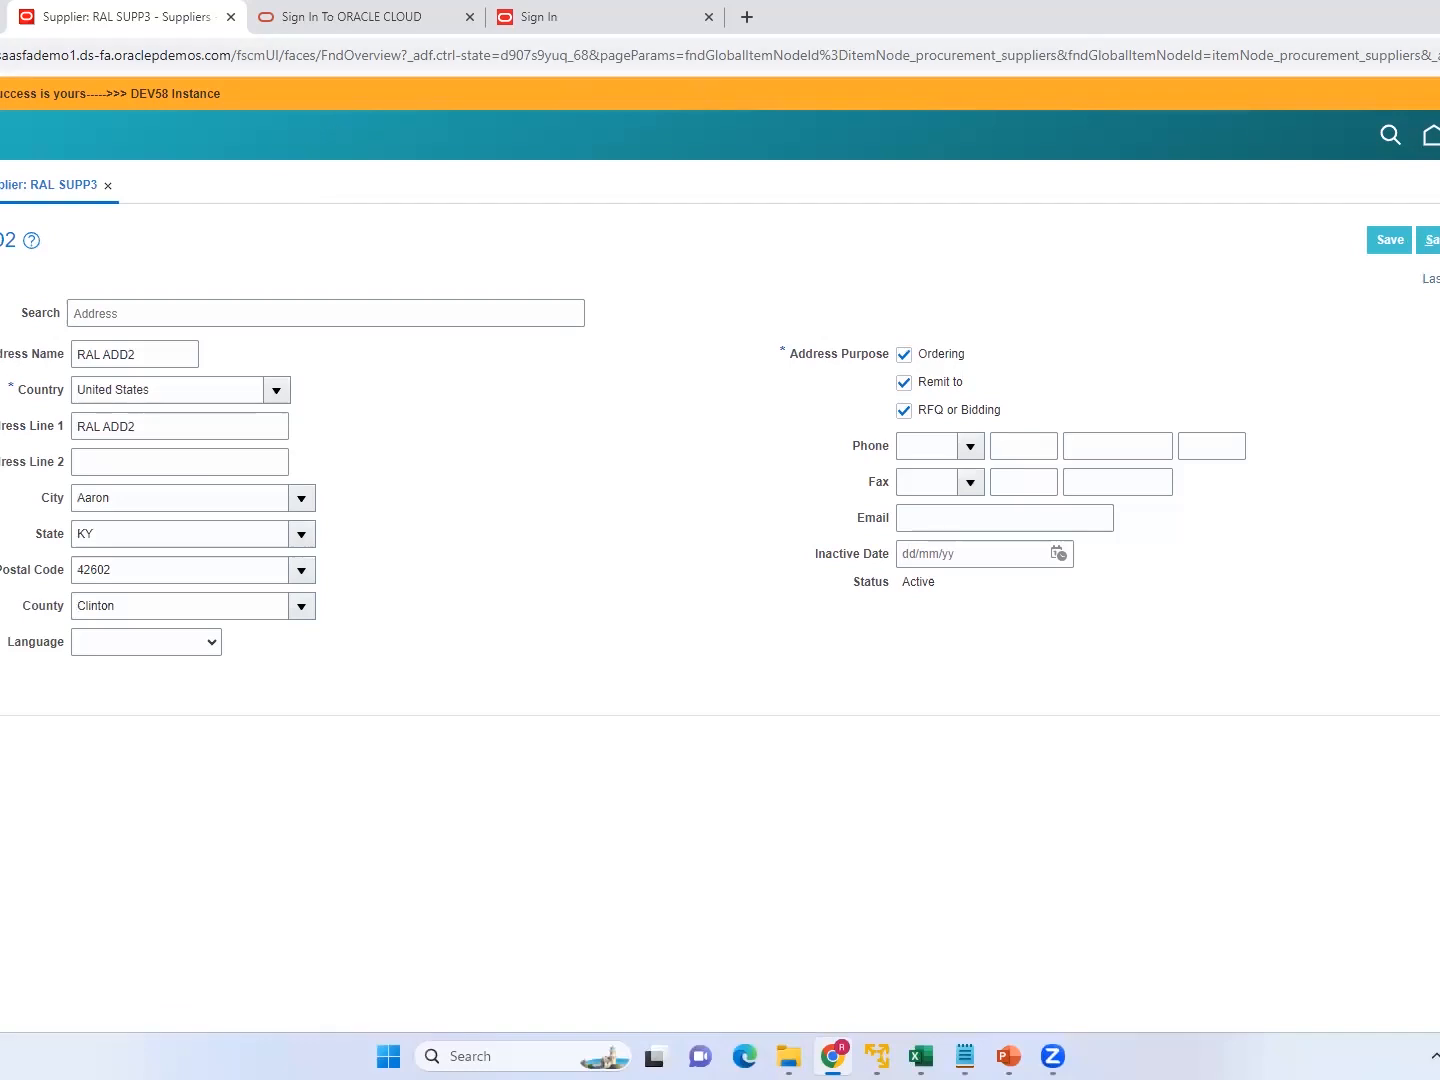
click(1434, 239)
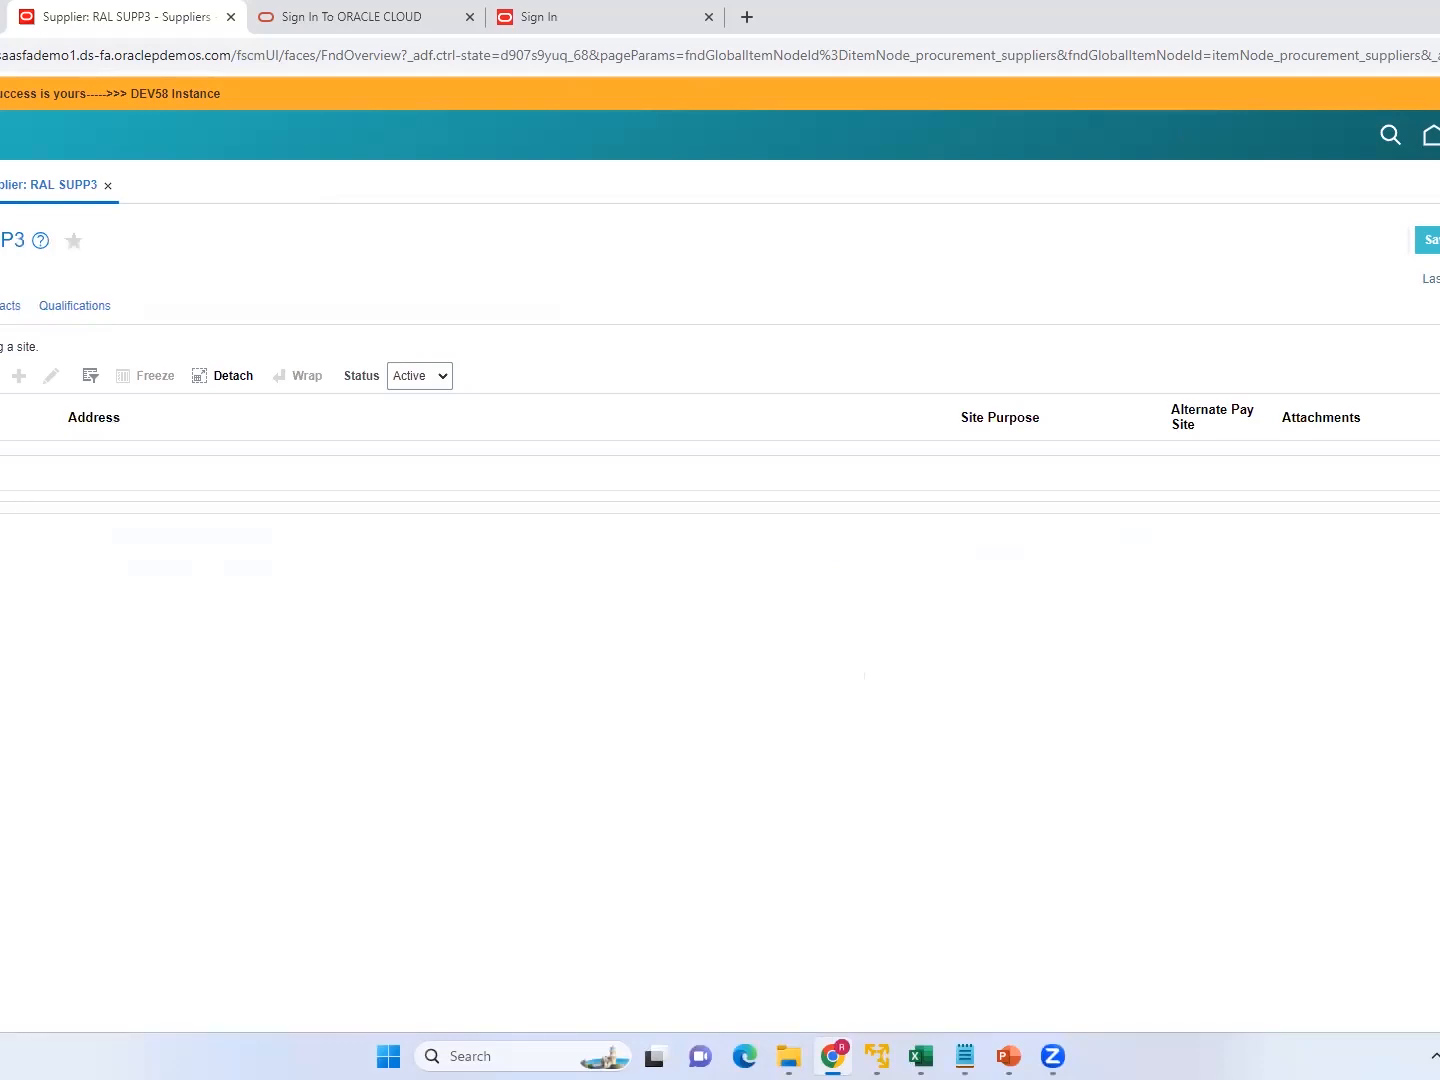
Start a new contact for supplier RAL SUPP3 and enter the contact's first and last name.
click(12, 311)
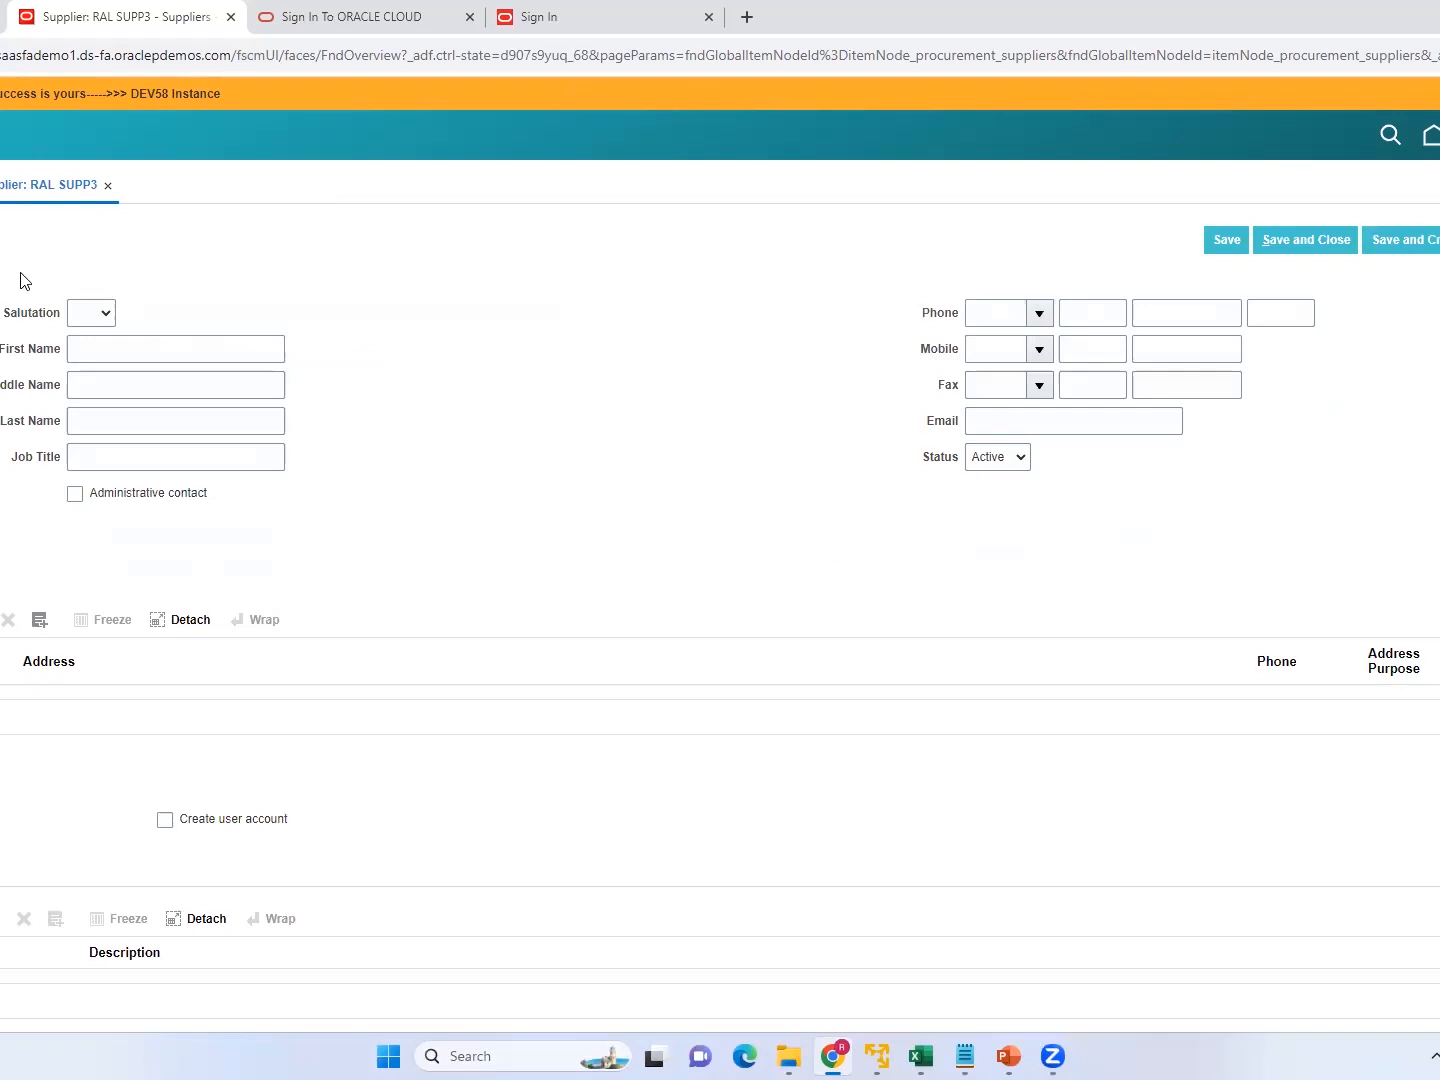
click(105, 346)
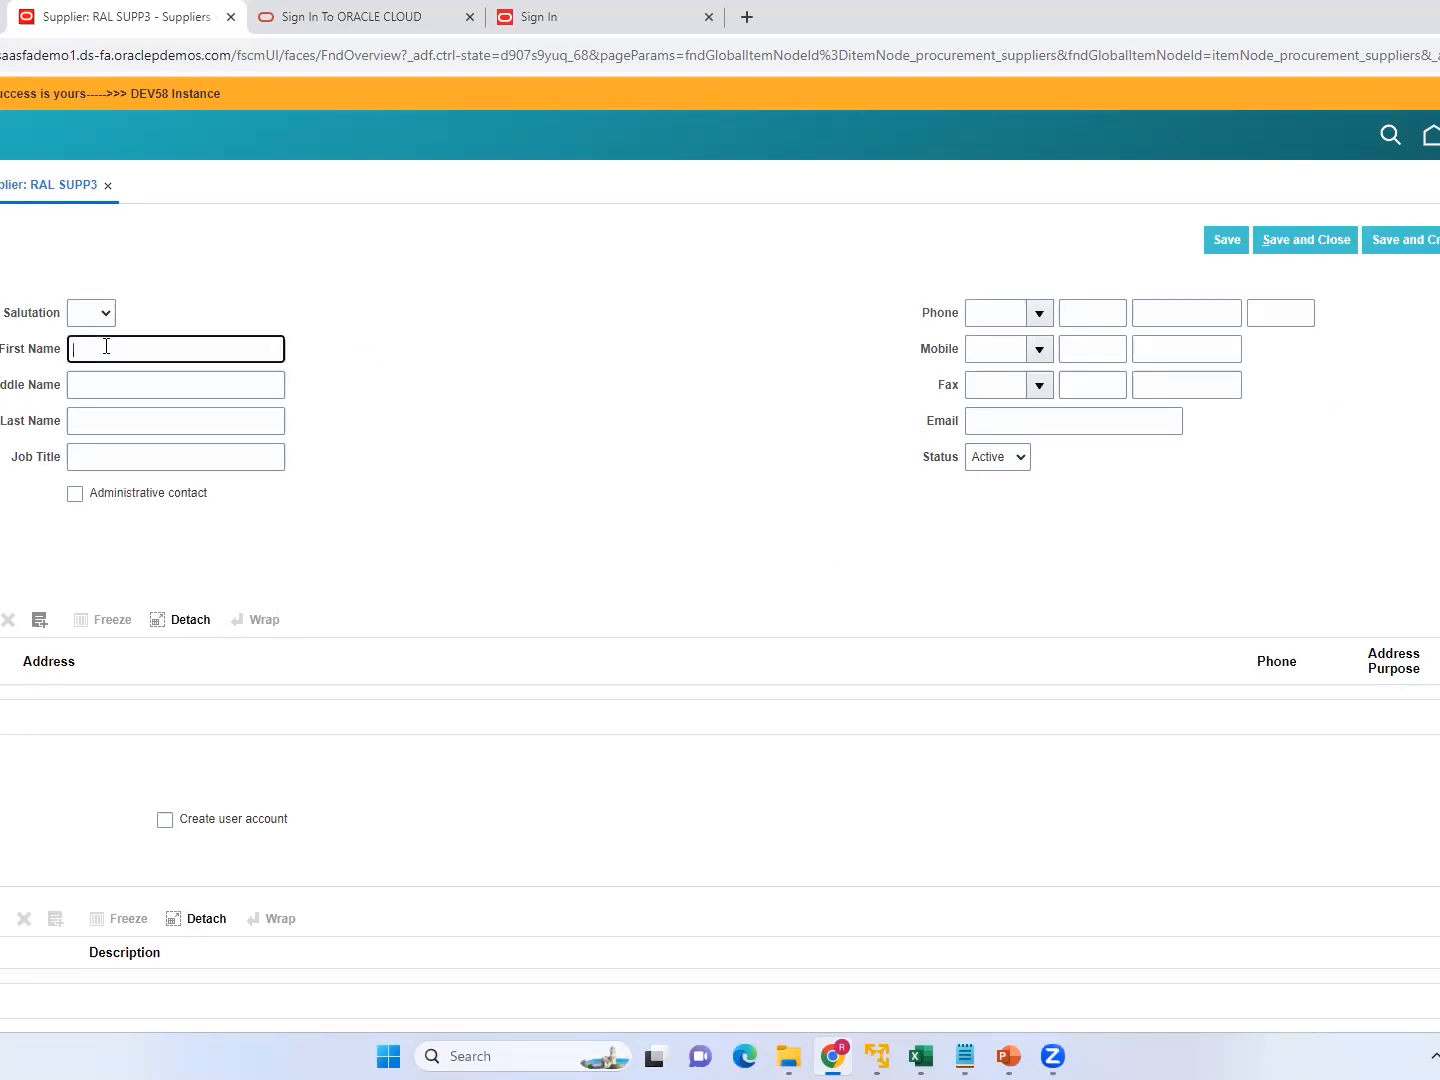
key(Tab)
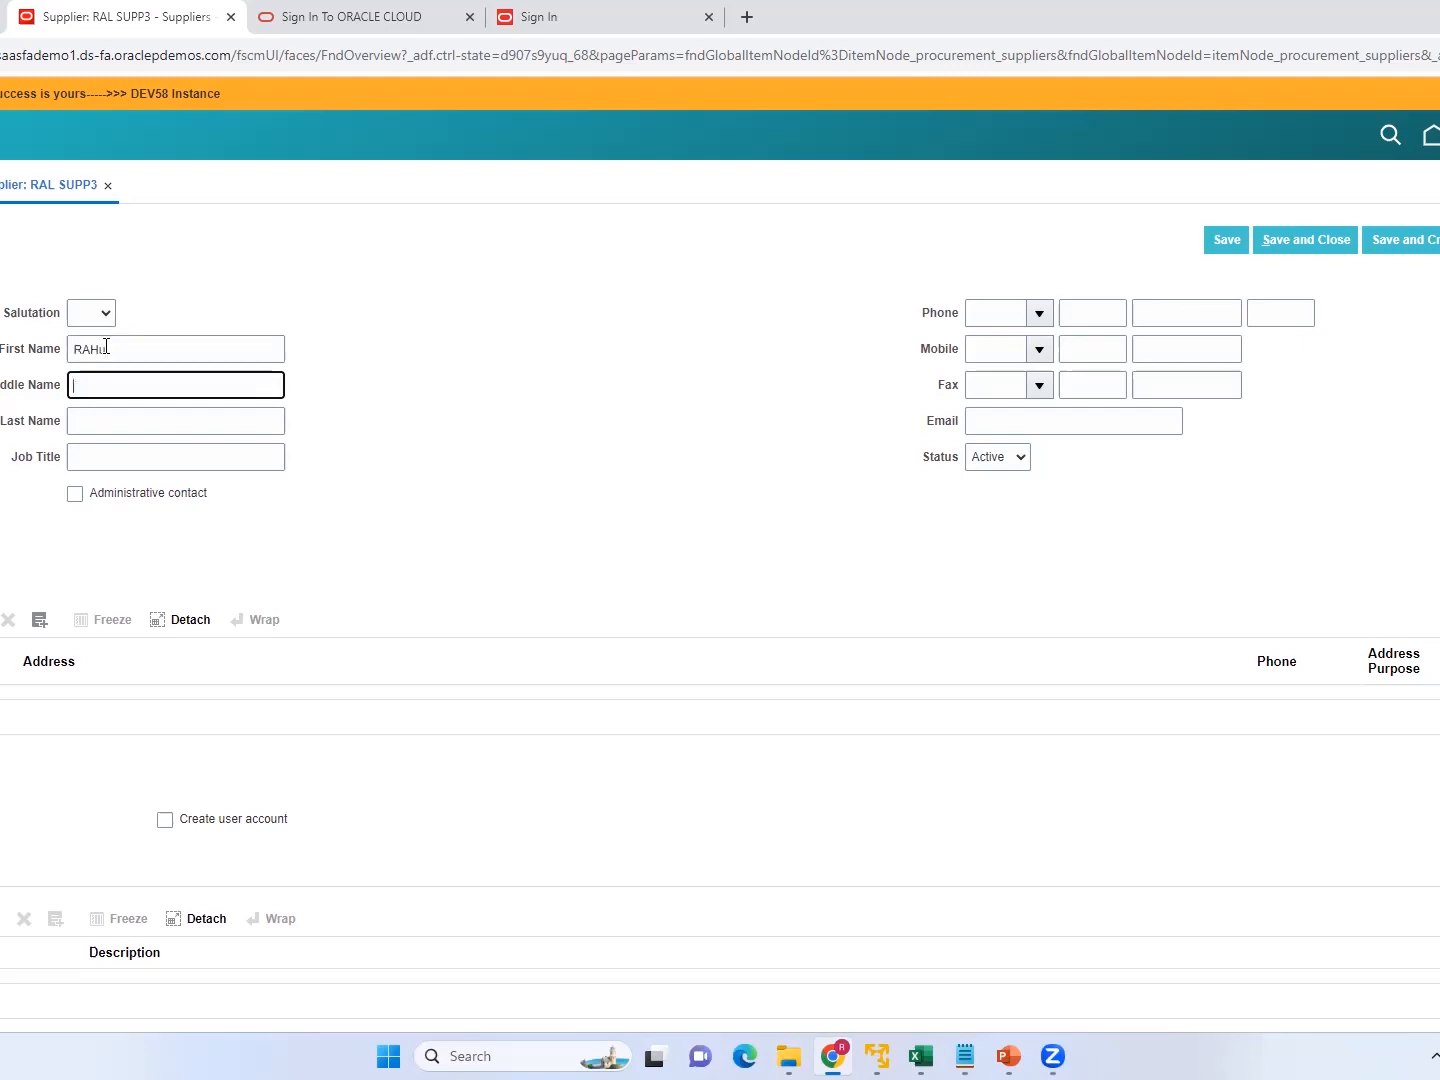
click(131, 347)
key(BackSpace)
key(BackSpace)
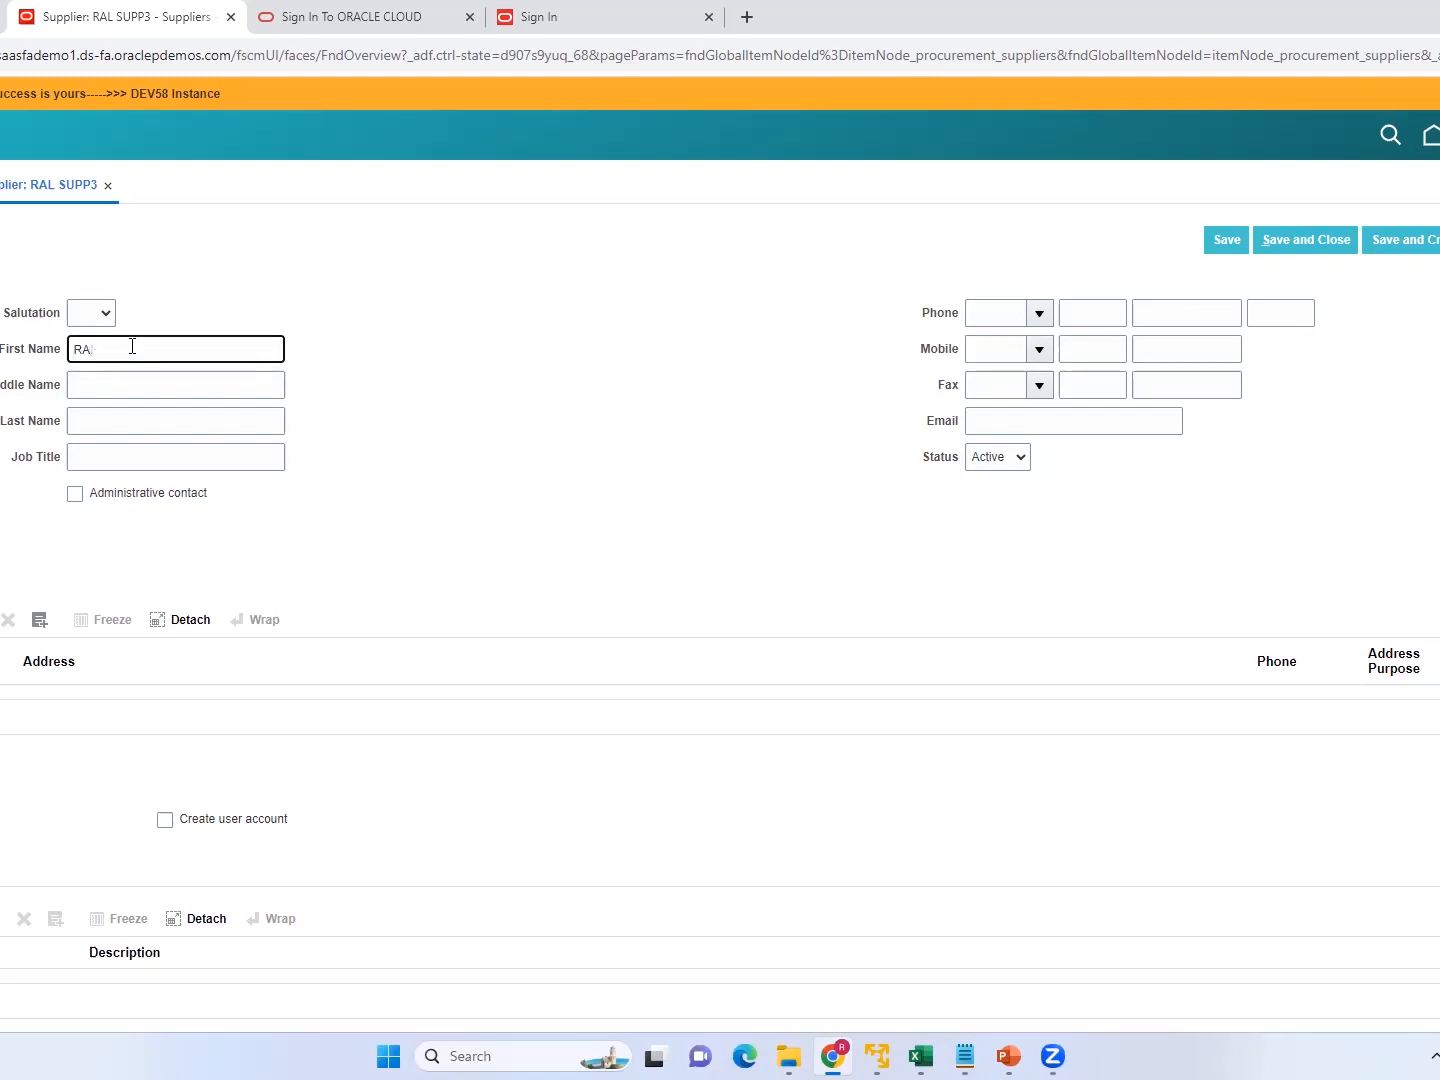
click(131, 414)
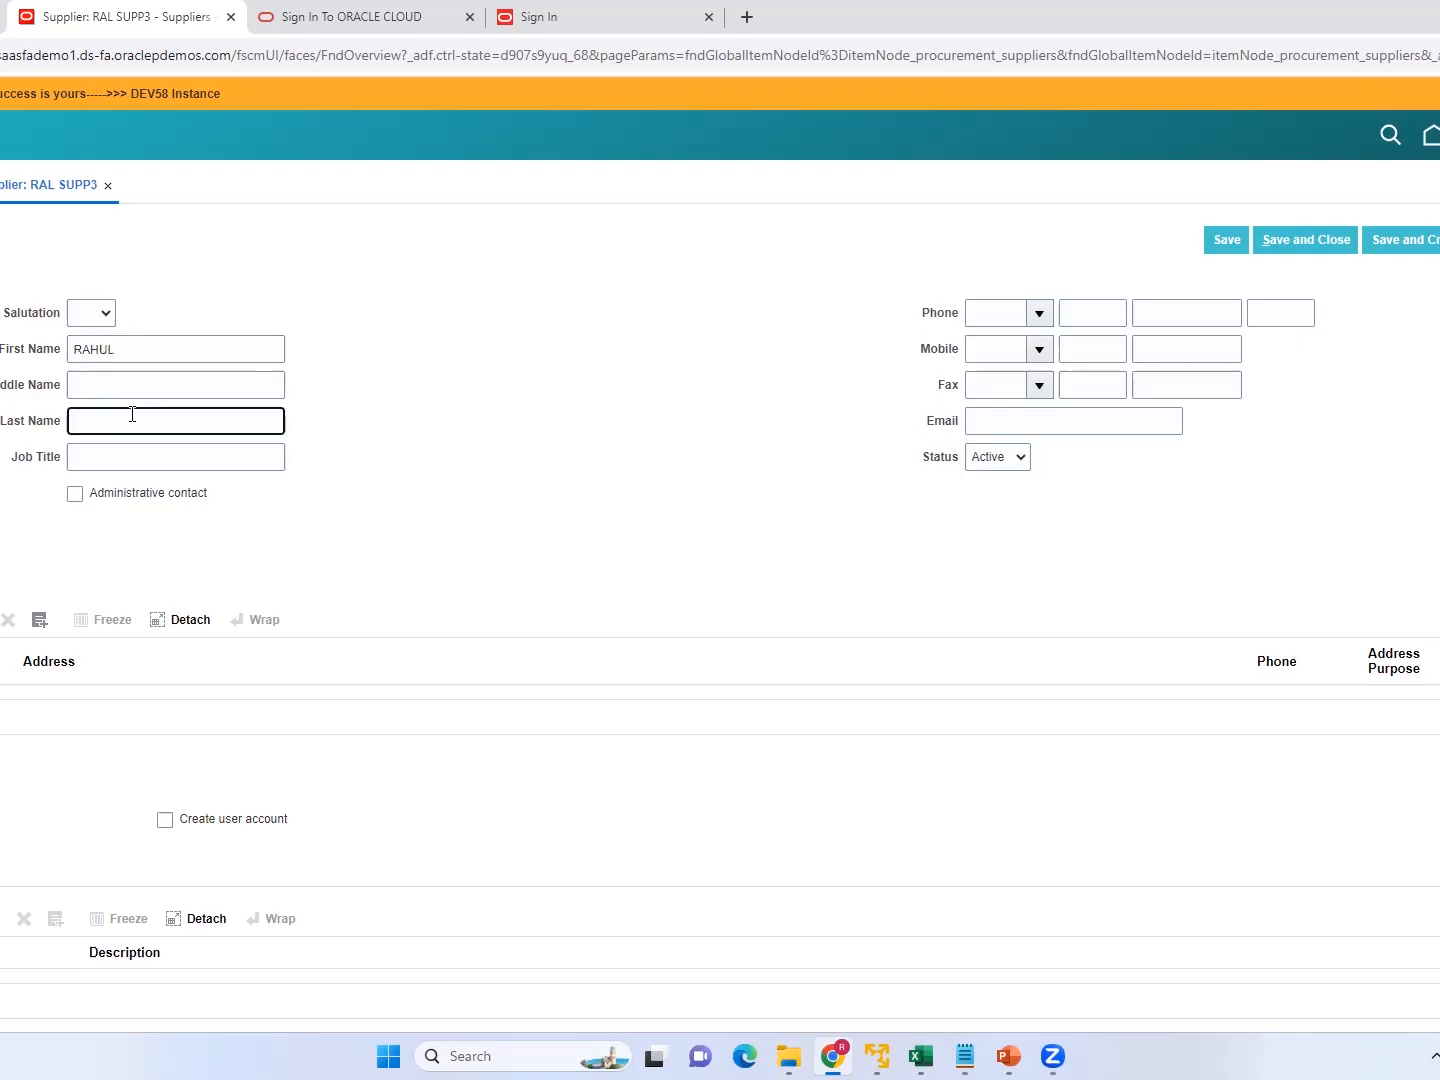
Fill in the contact's e-mail address and mark the person as an administrative contact.
click(1020, 417)
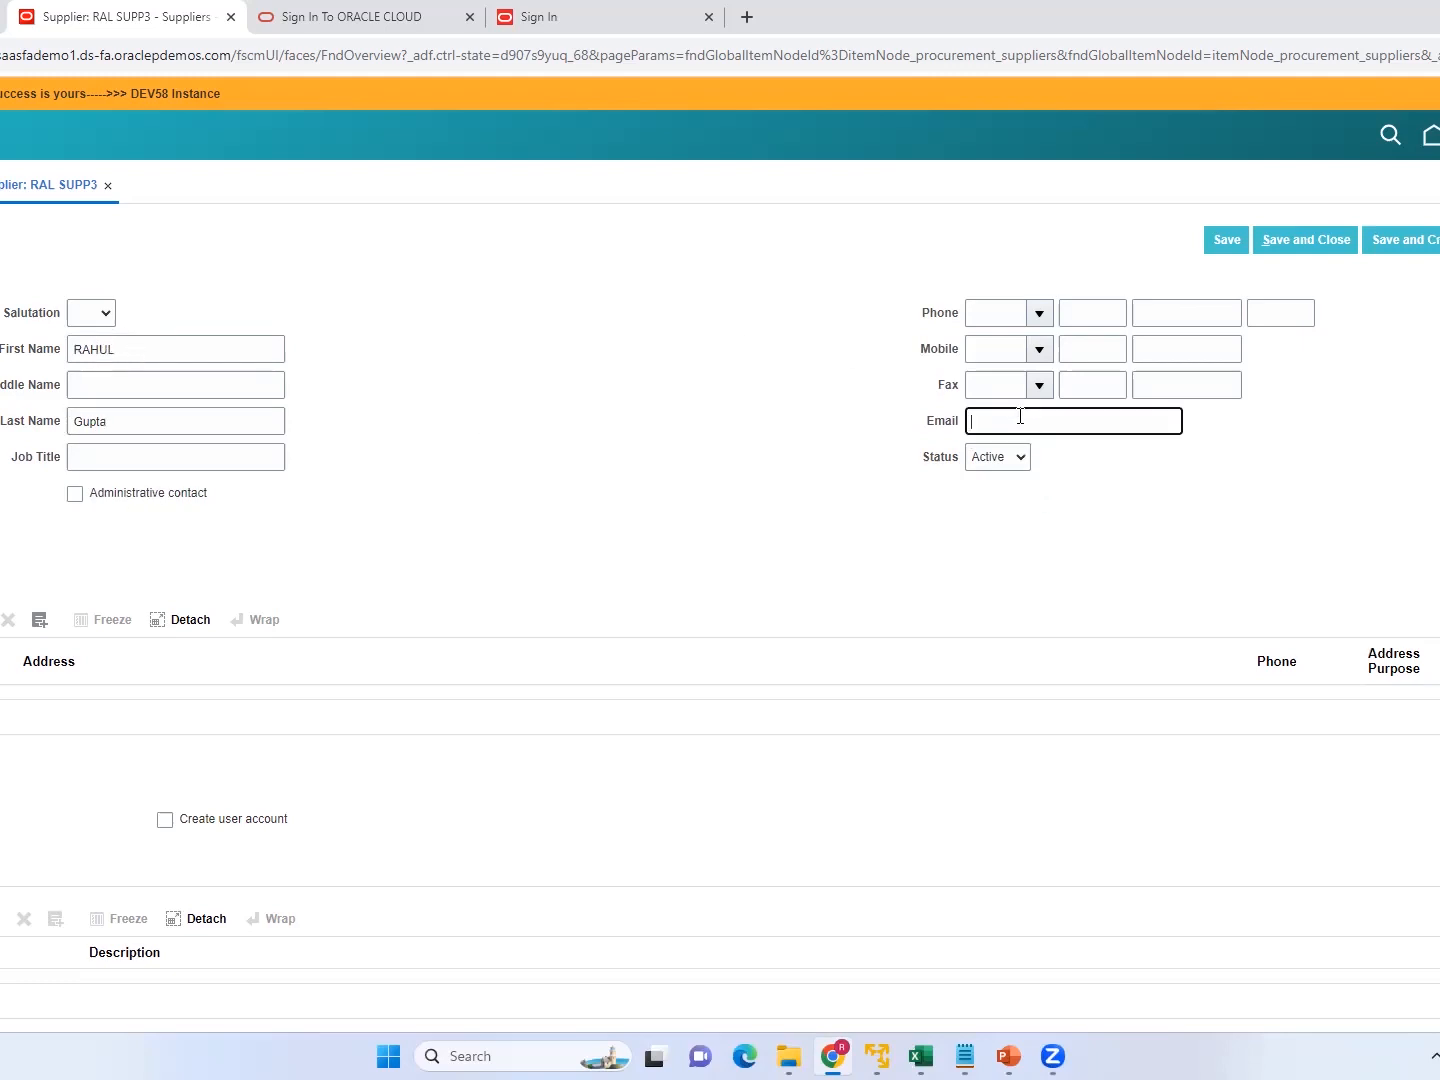
click(76, 494)
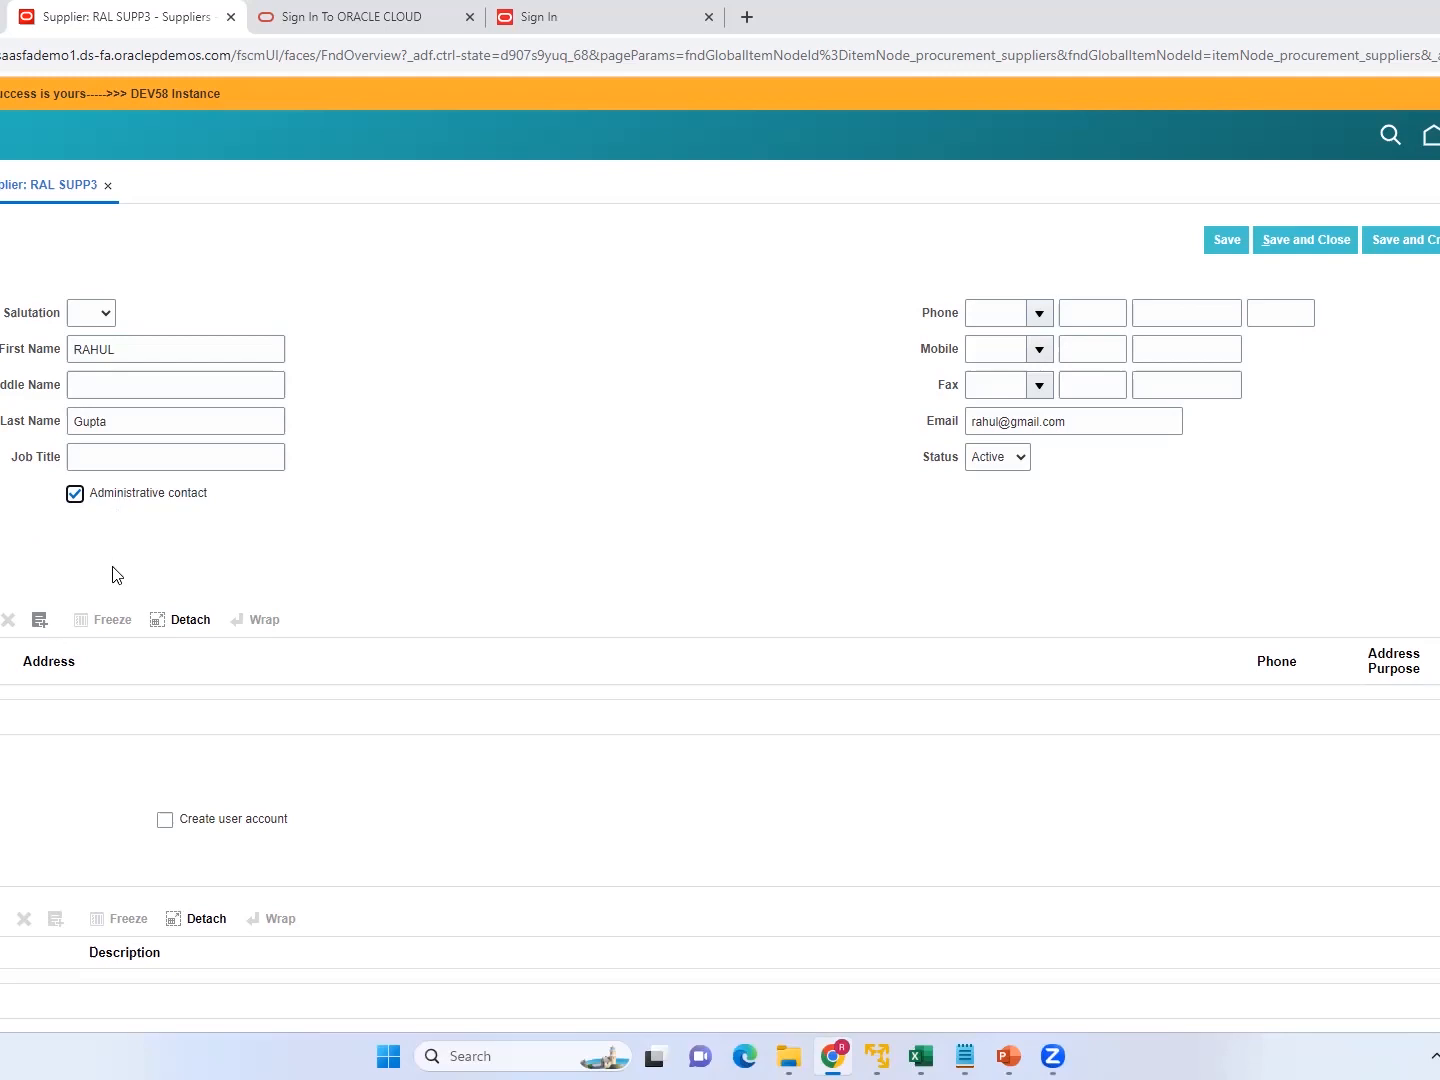
Enable user account creation for the administrative contact, then save and submit the supplier profile with that contact.
click(170, 827)
click(167, 824)
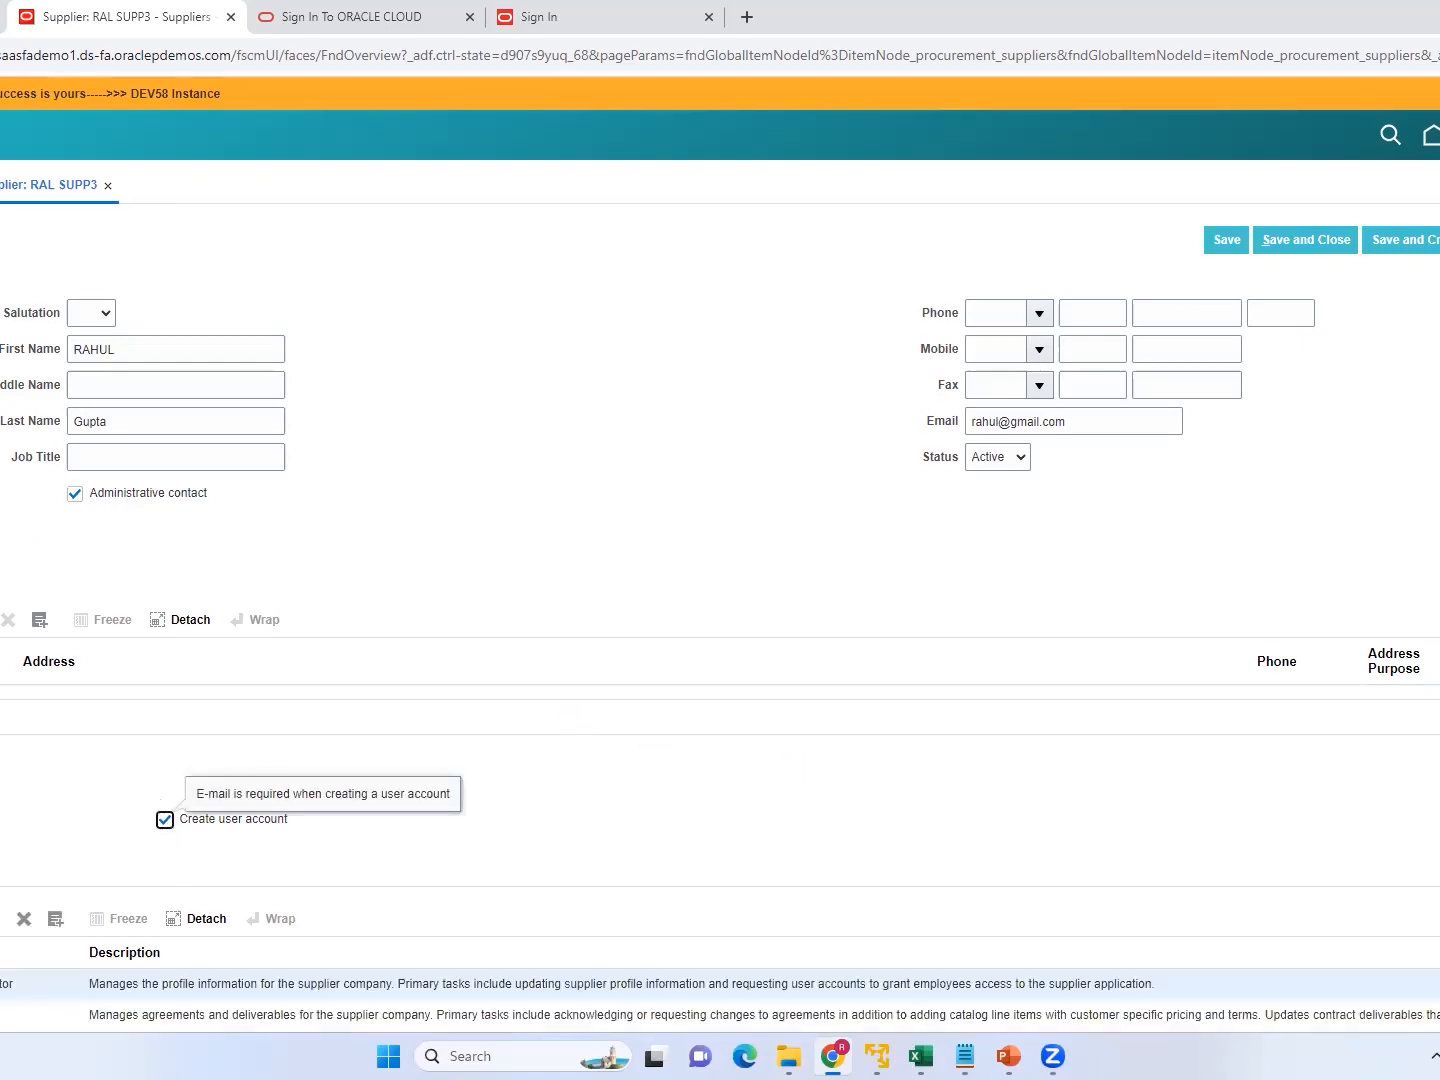
scroll(720, 550, down, 1)
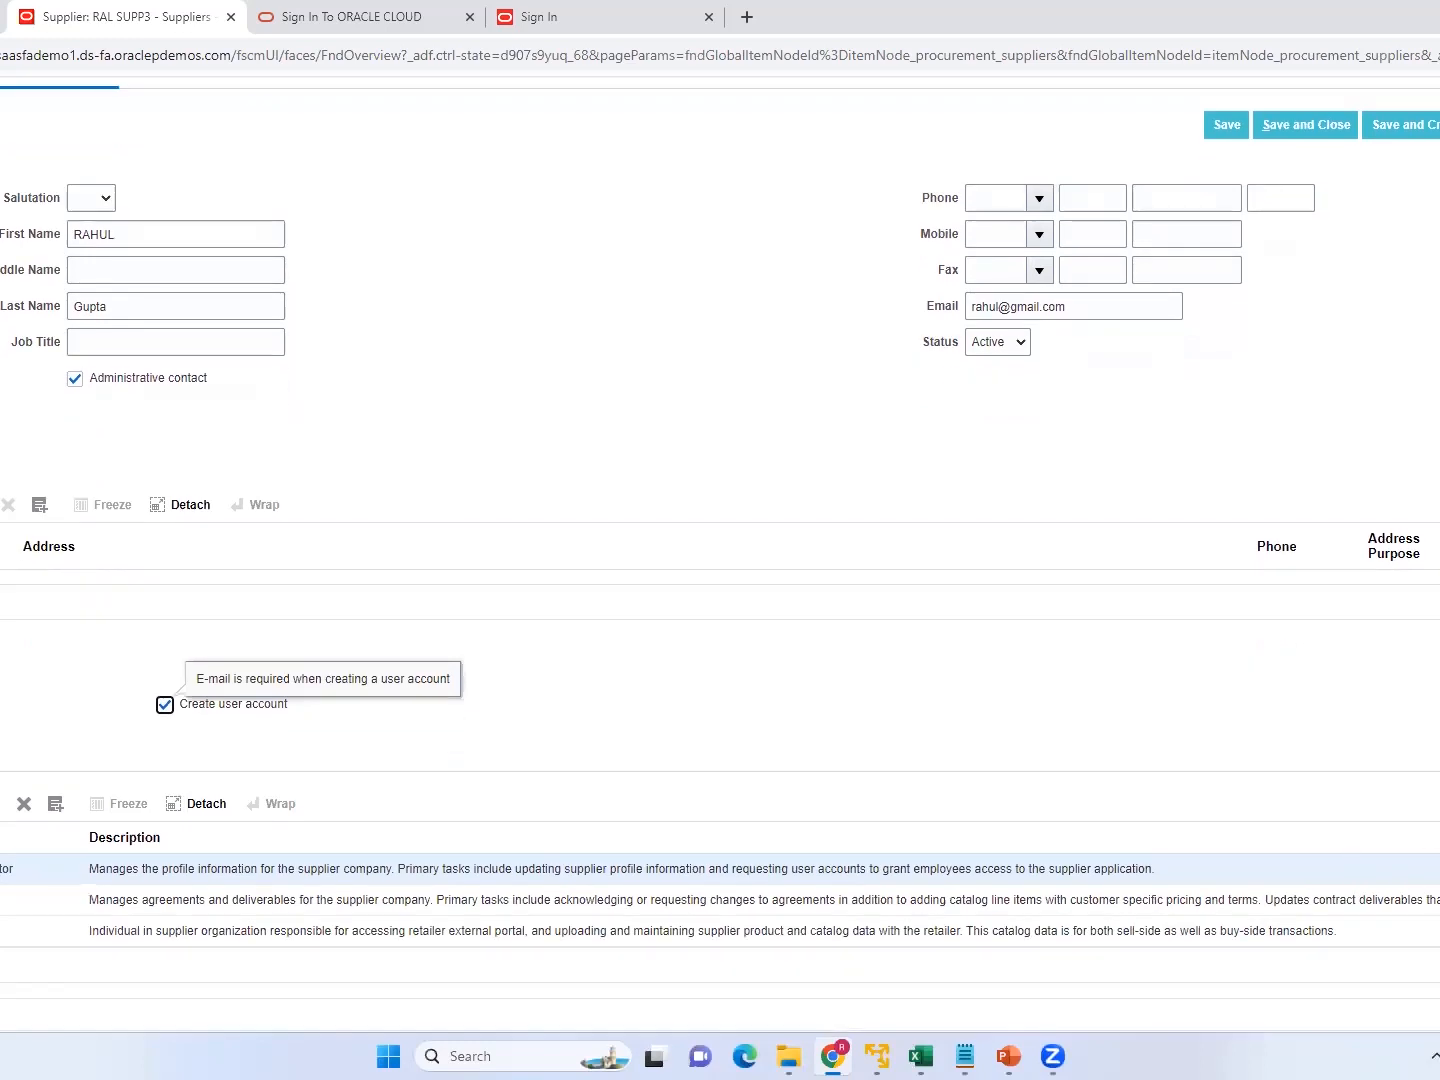
click(1319, 123)
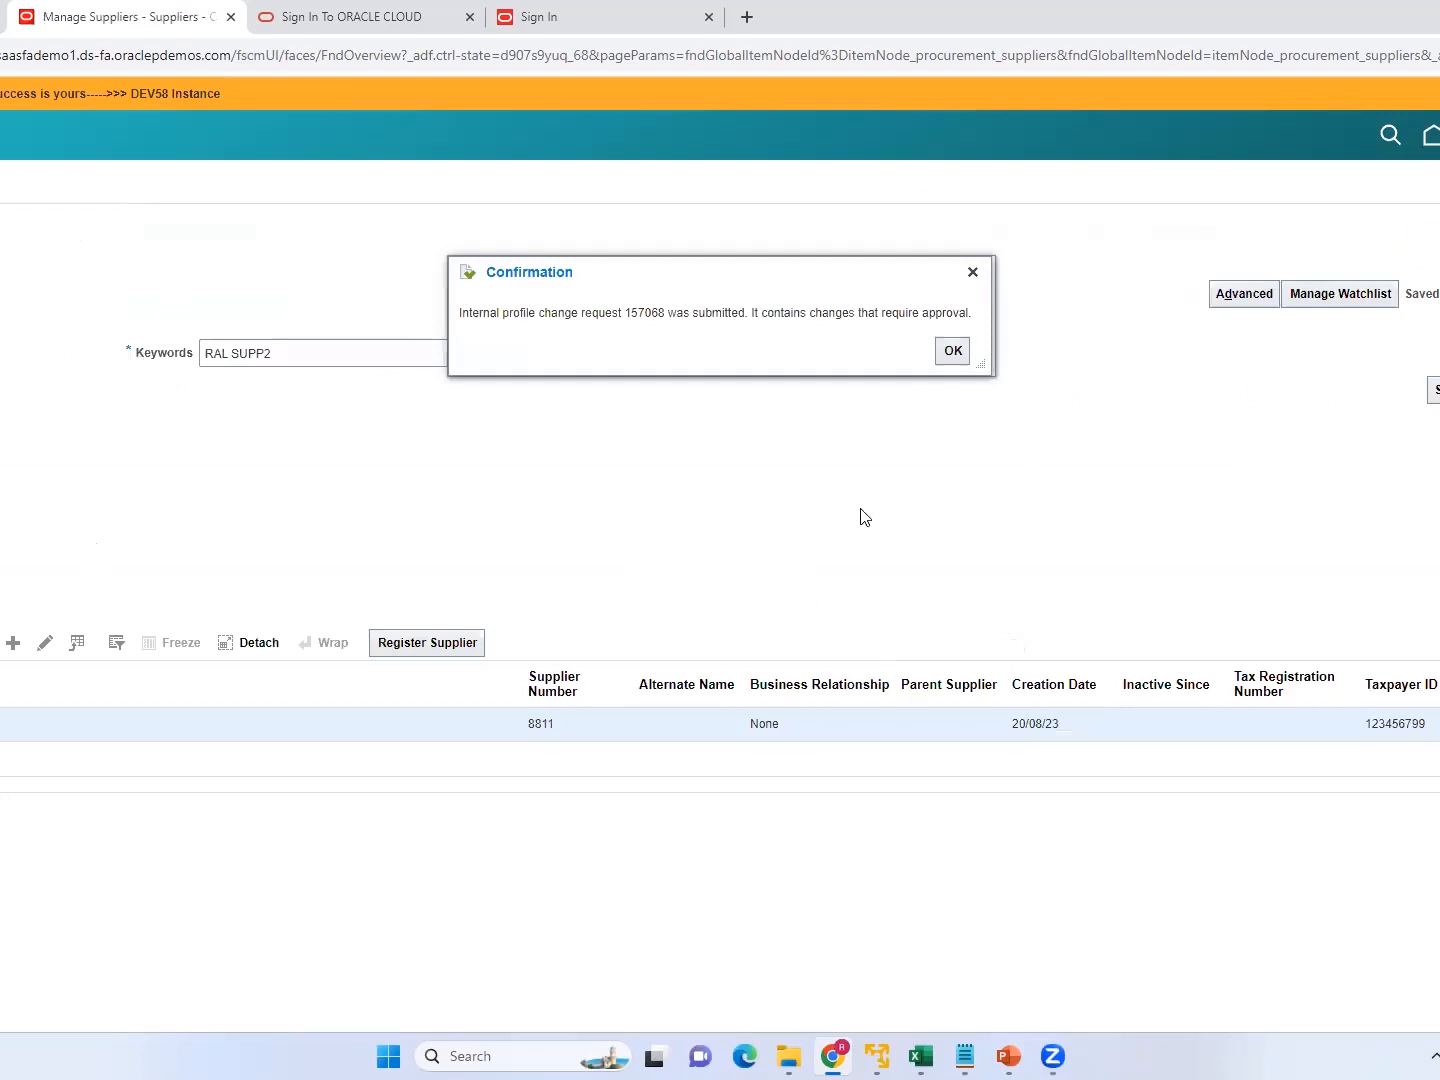
click(953, 351)
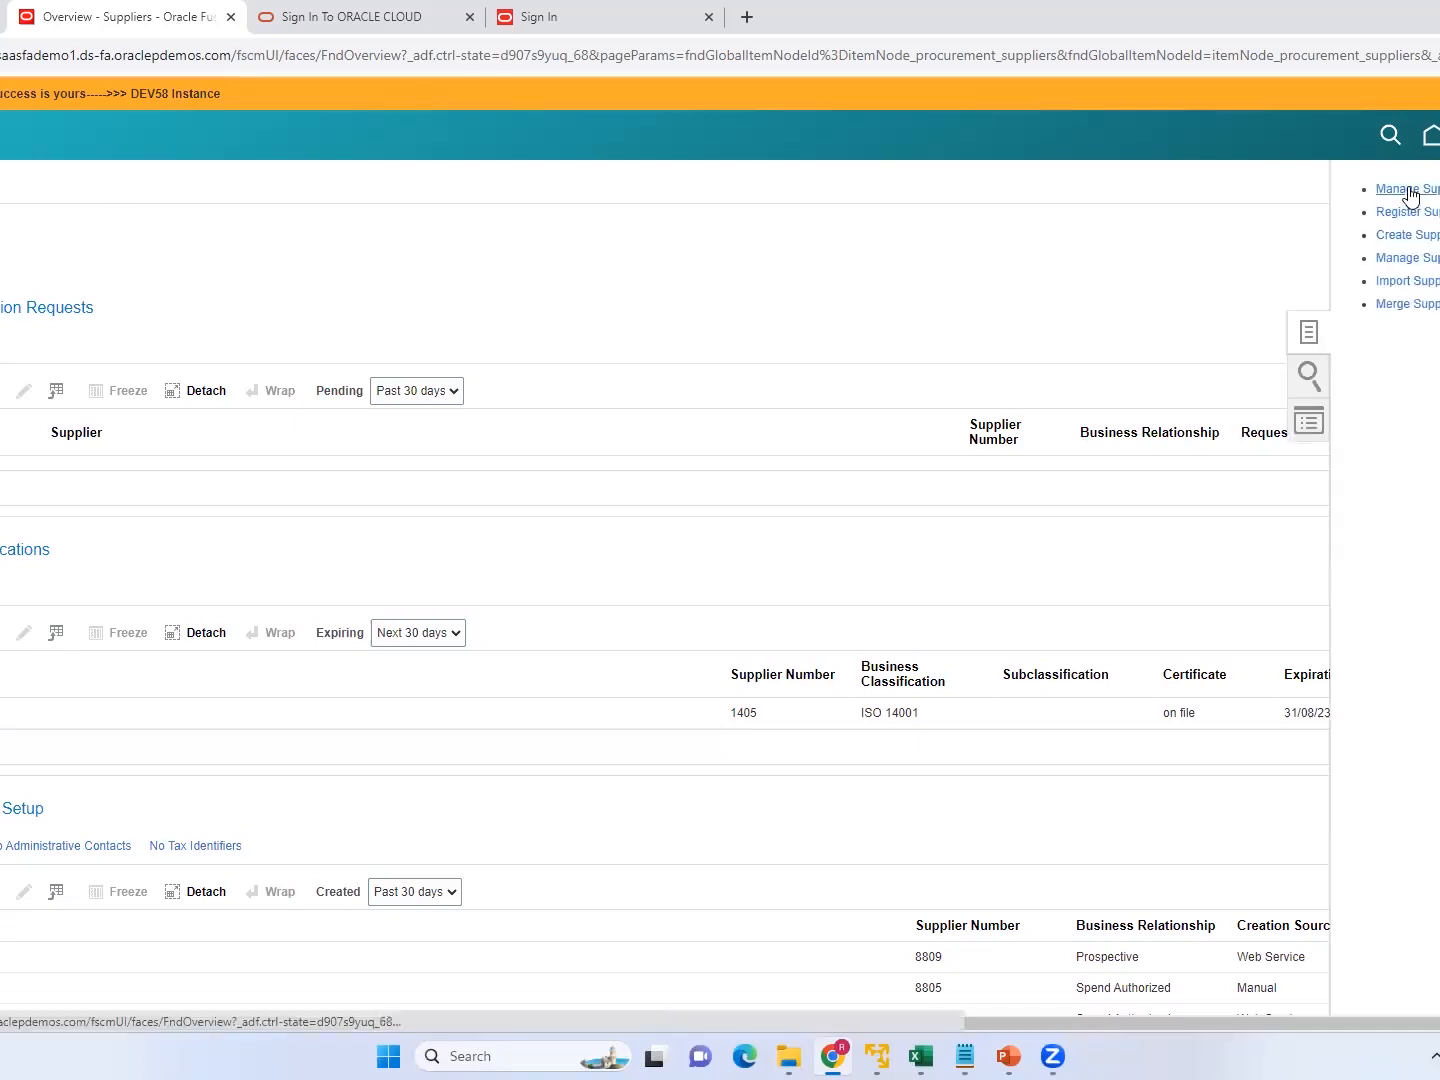
Search the managed suppliers for RAL SUPP2 and open that supplier for editing.
click(1408, 191)
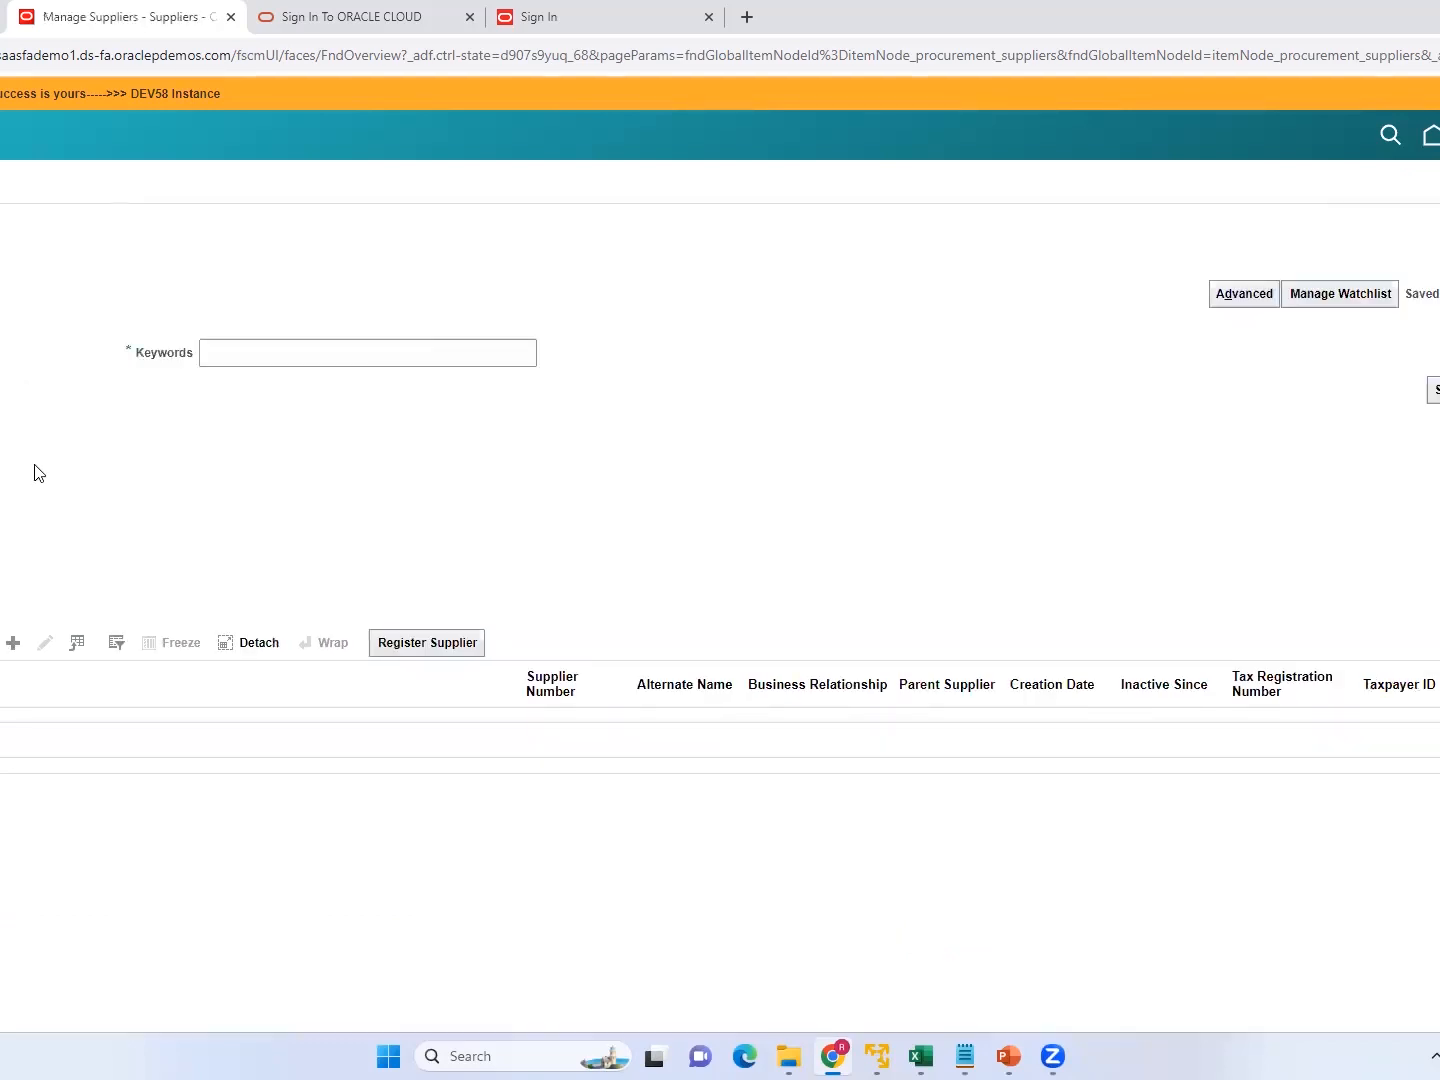
click(240, 356)
text(R)
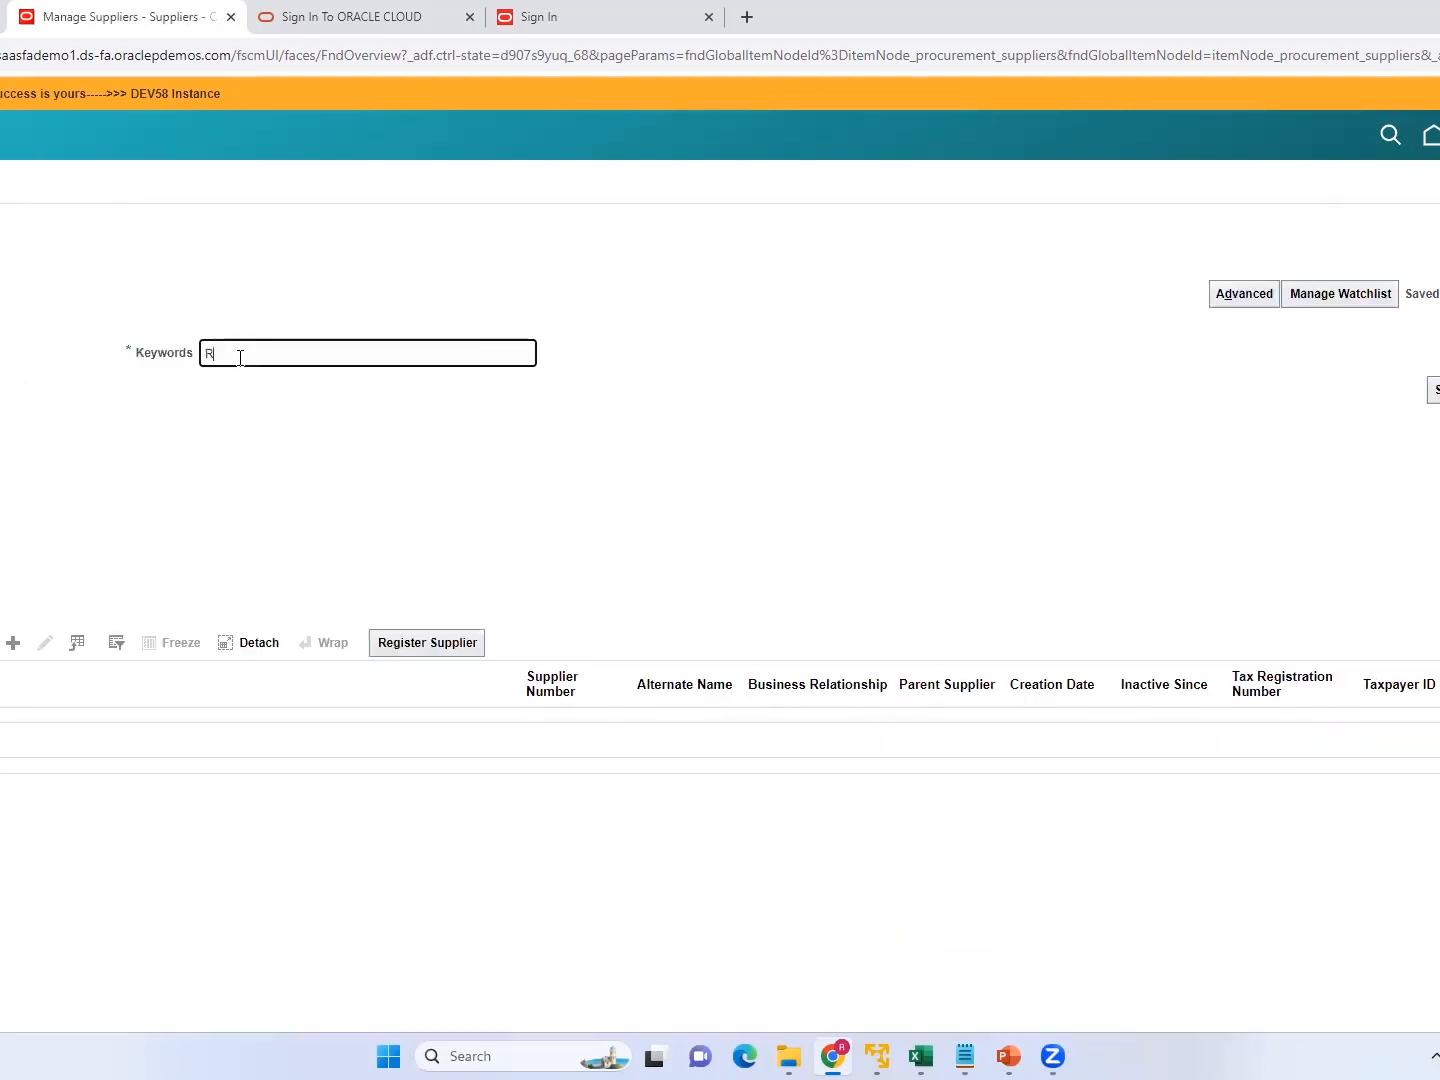
text(AL SUPP2)
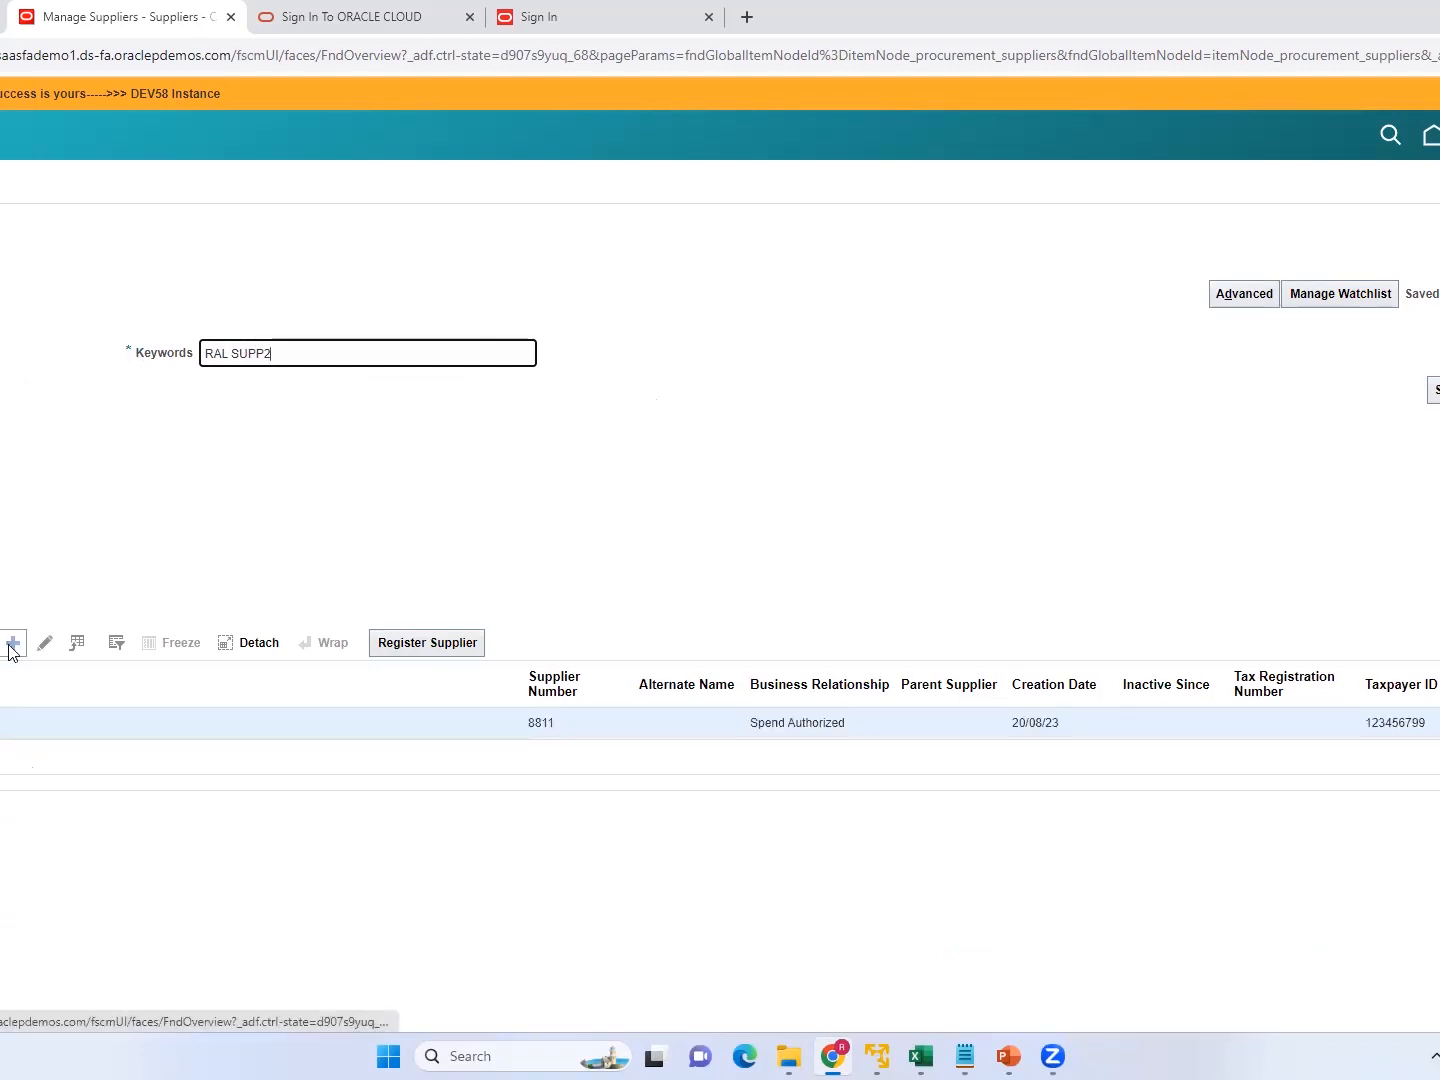
click(45, 645)
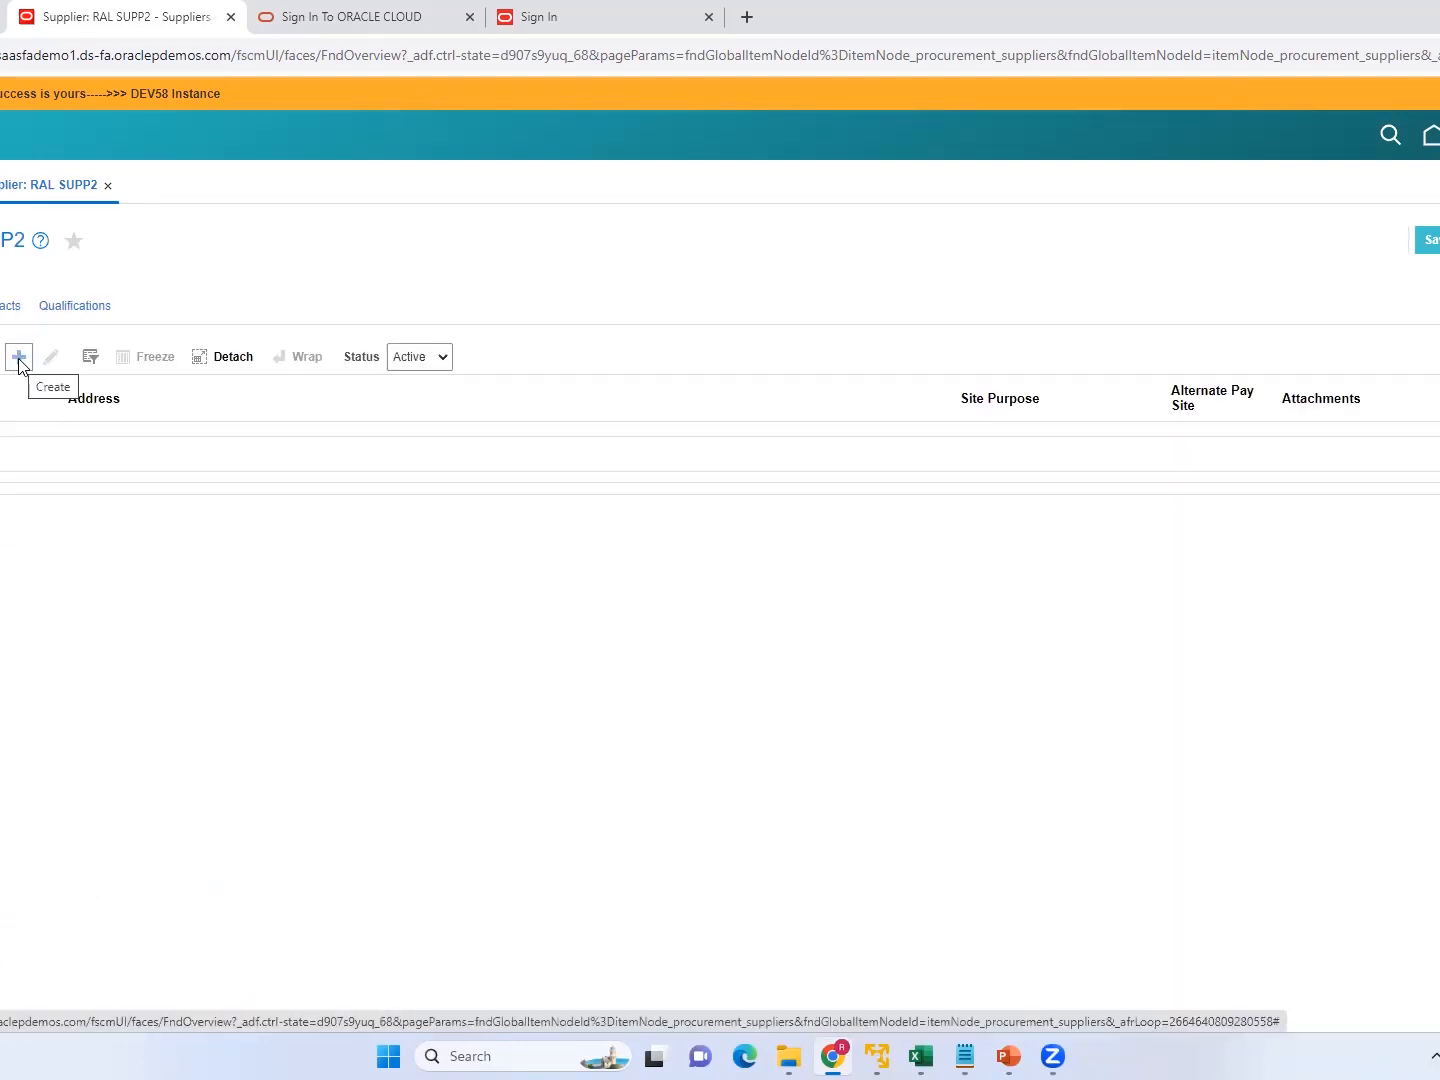
Create a site for RAL SUPP2 under US1 Business Unit using address name RAL US1, and save it.
click(20, 360)
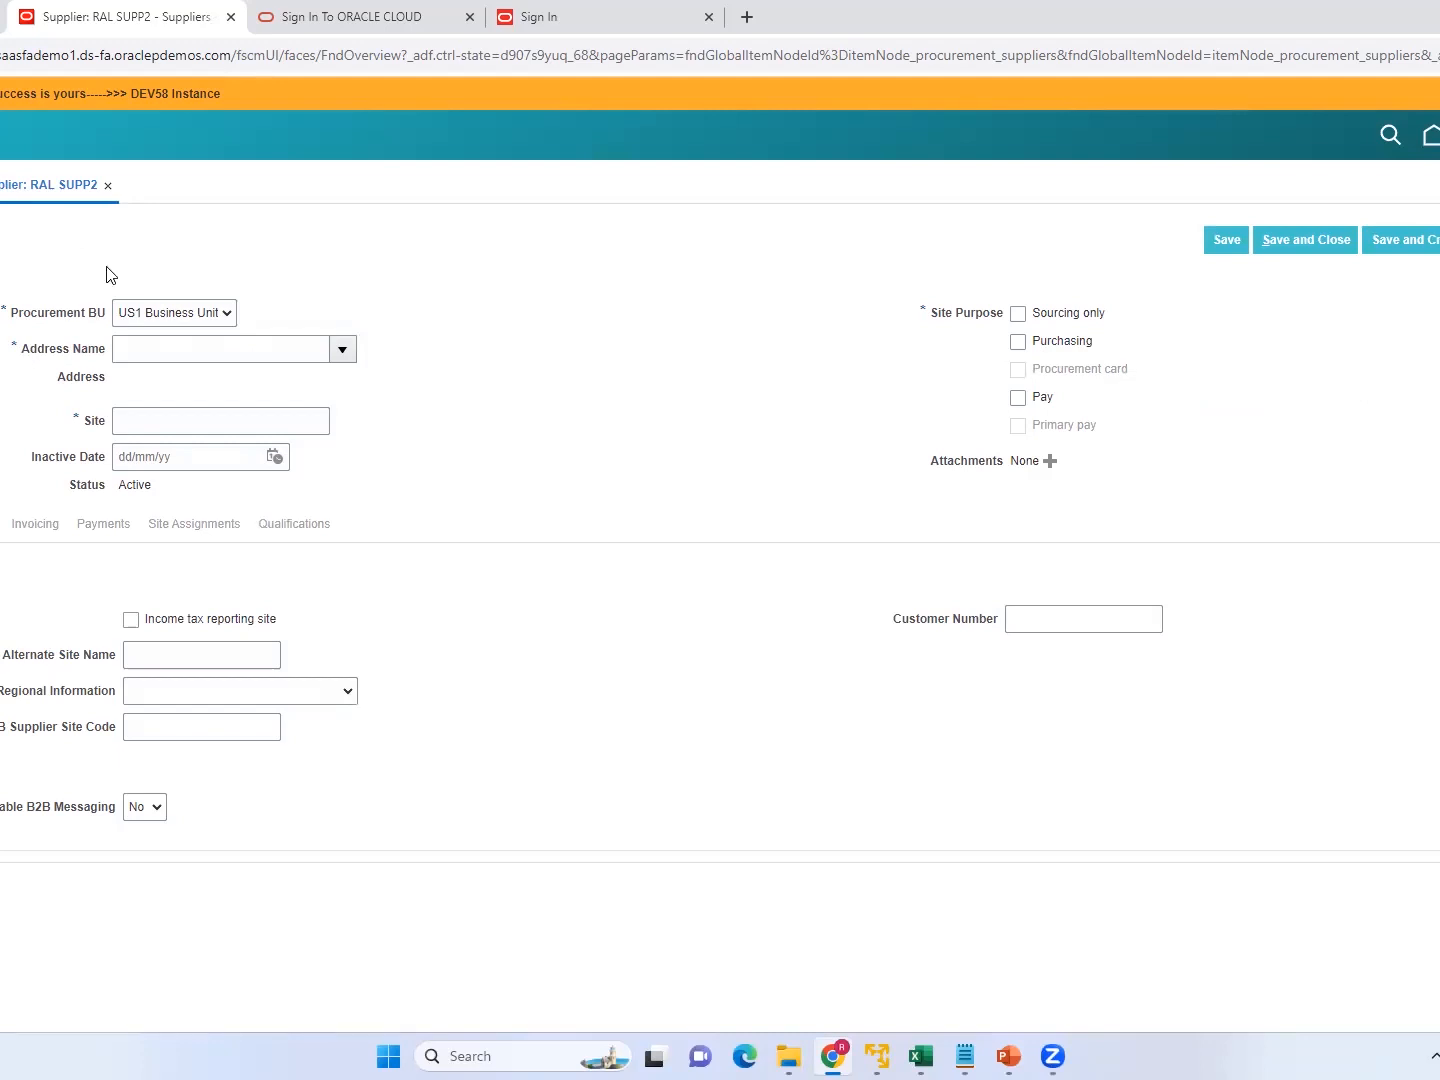
click(150, 353)
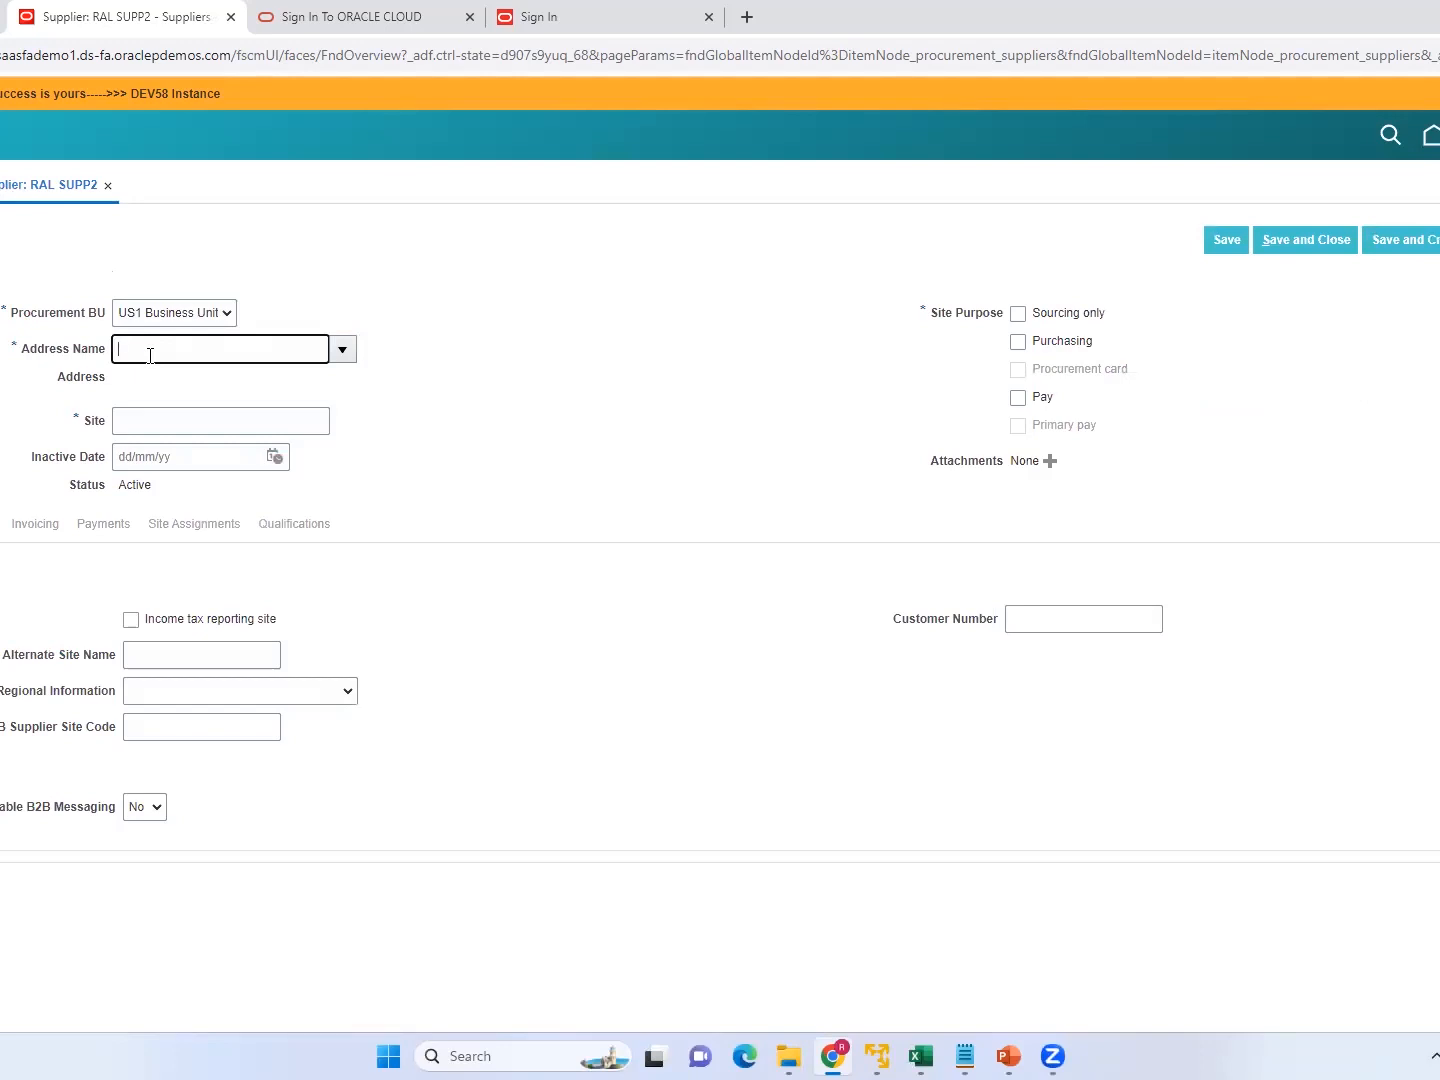
click(342, 355)
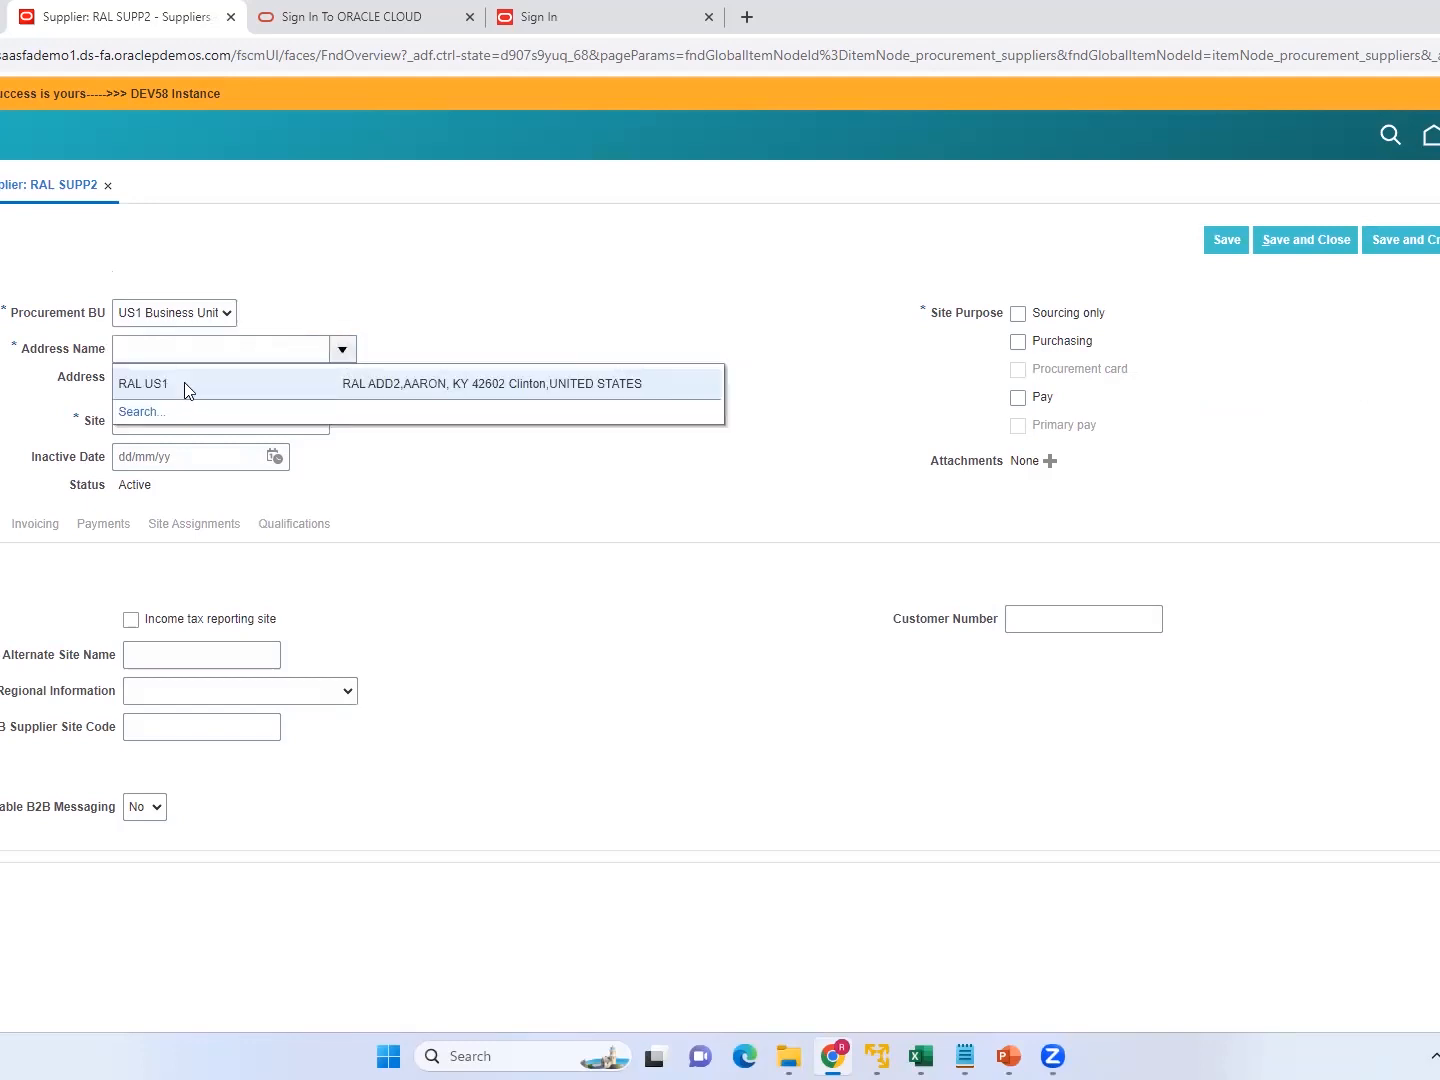
click(267, 392)
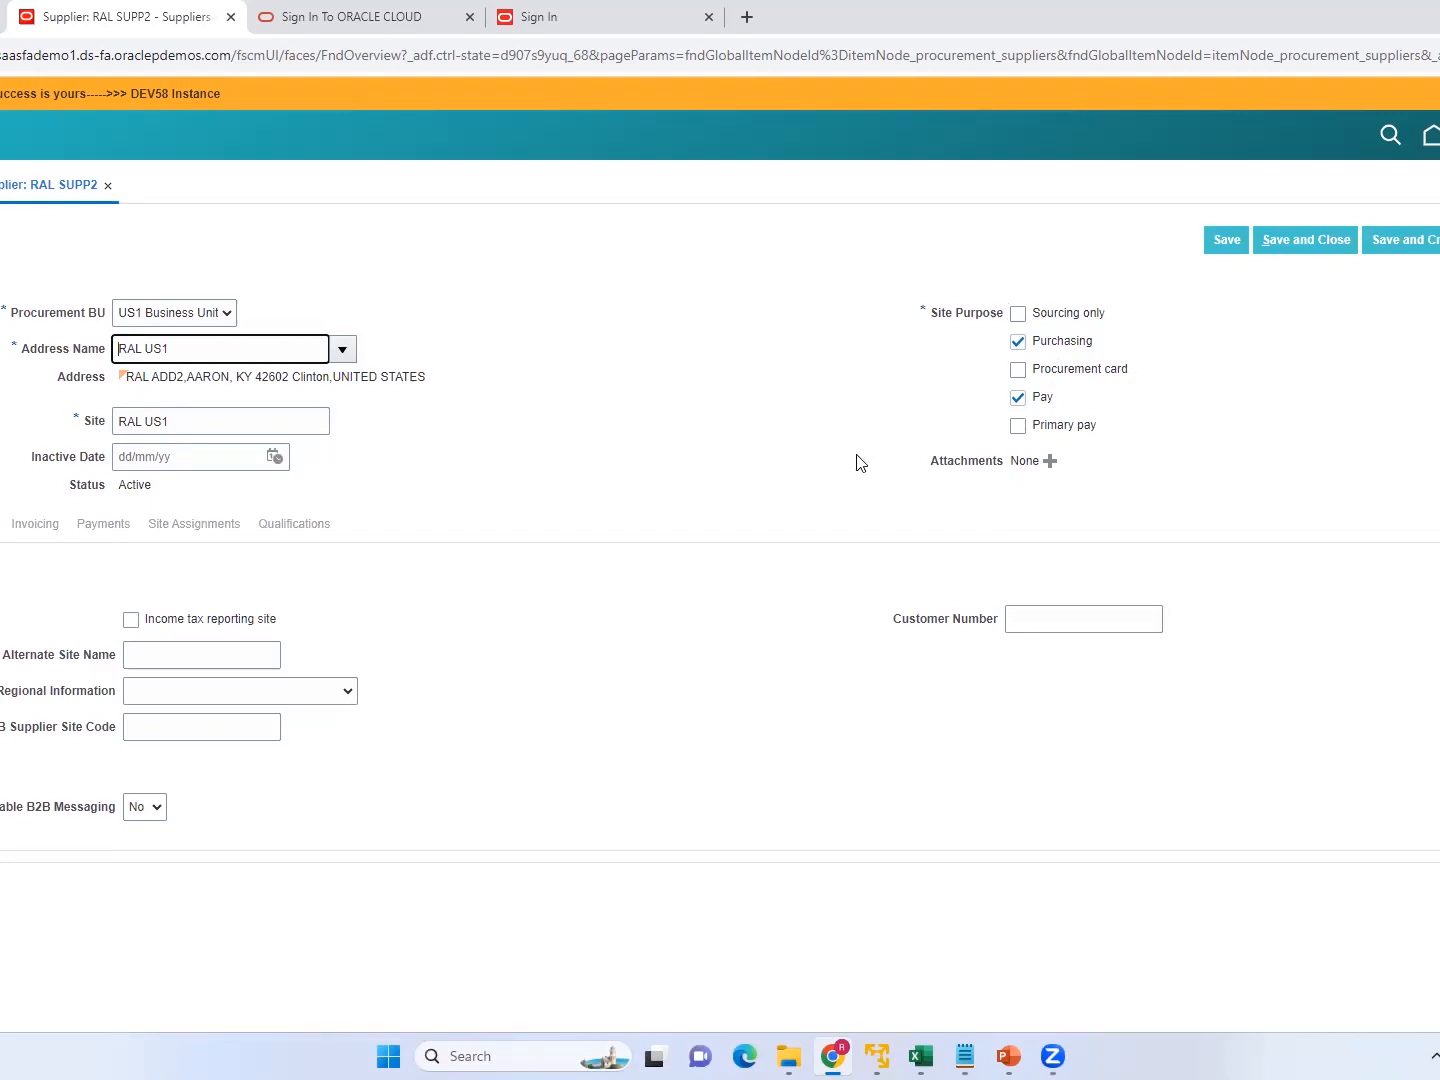
click(1218, 245)
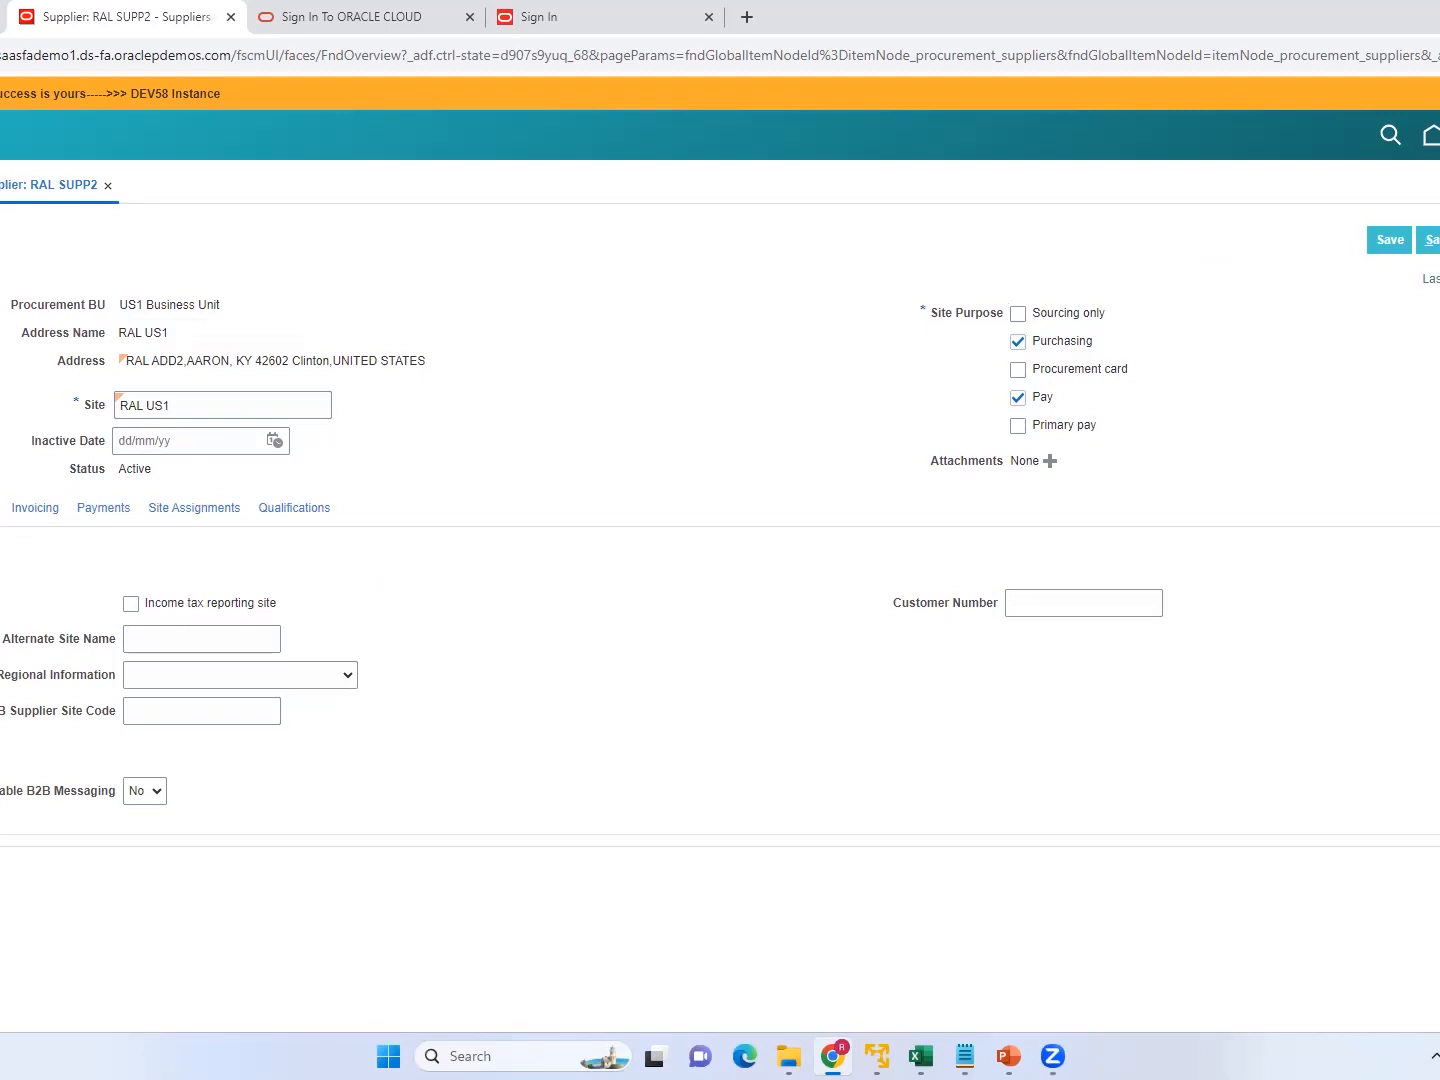
Examine the RAL US1 site's payment methods and invoicing settings, including the invoice match and hold options.
click(112, 512)
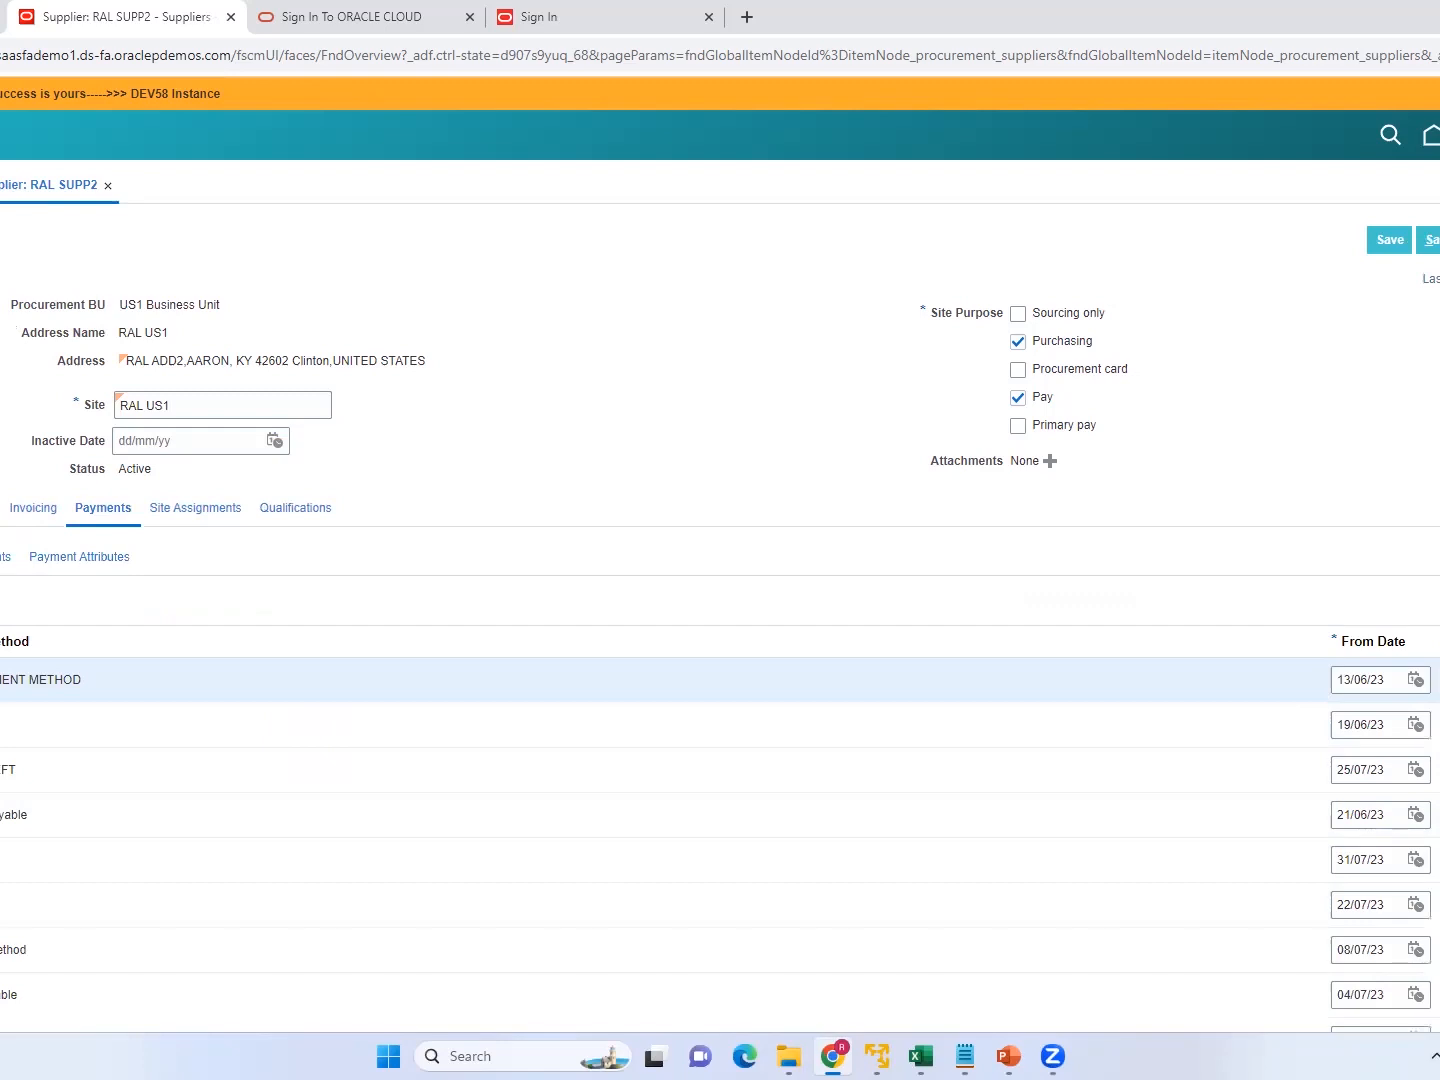
scroll(720, 557, down, 1)
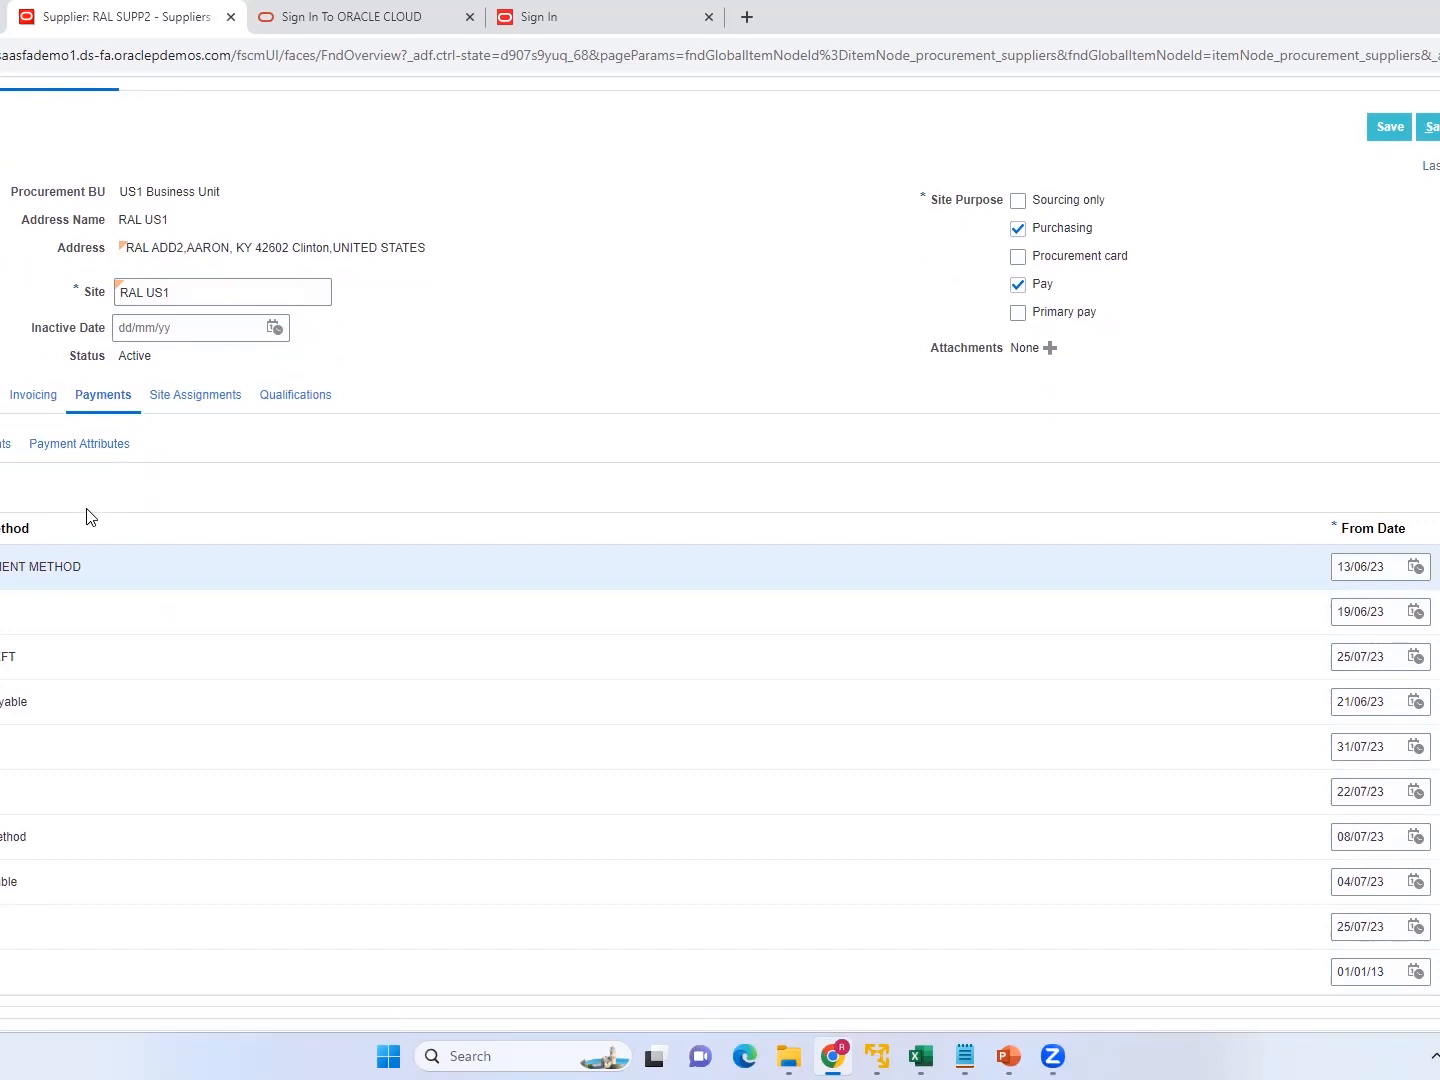
click(34, 397)
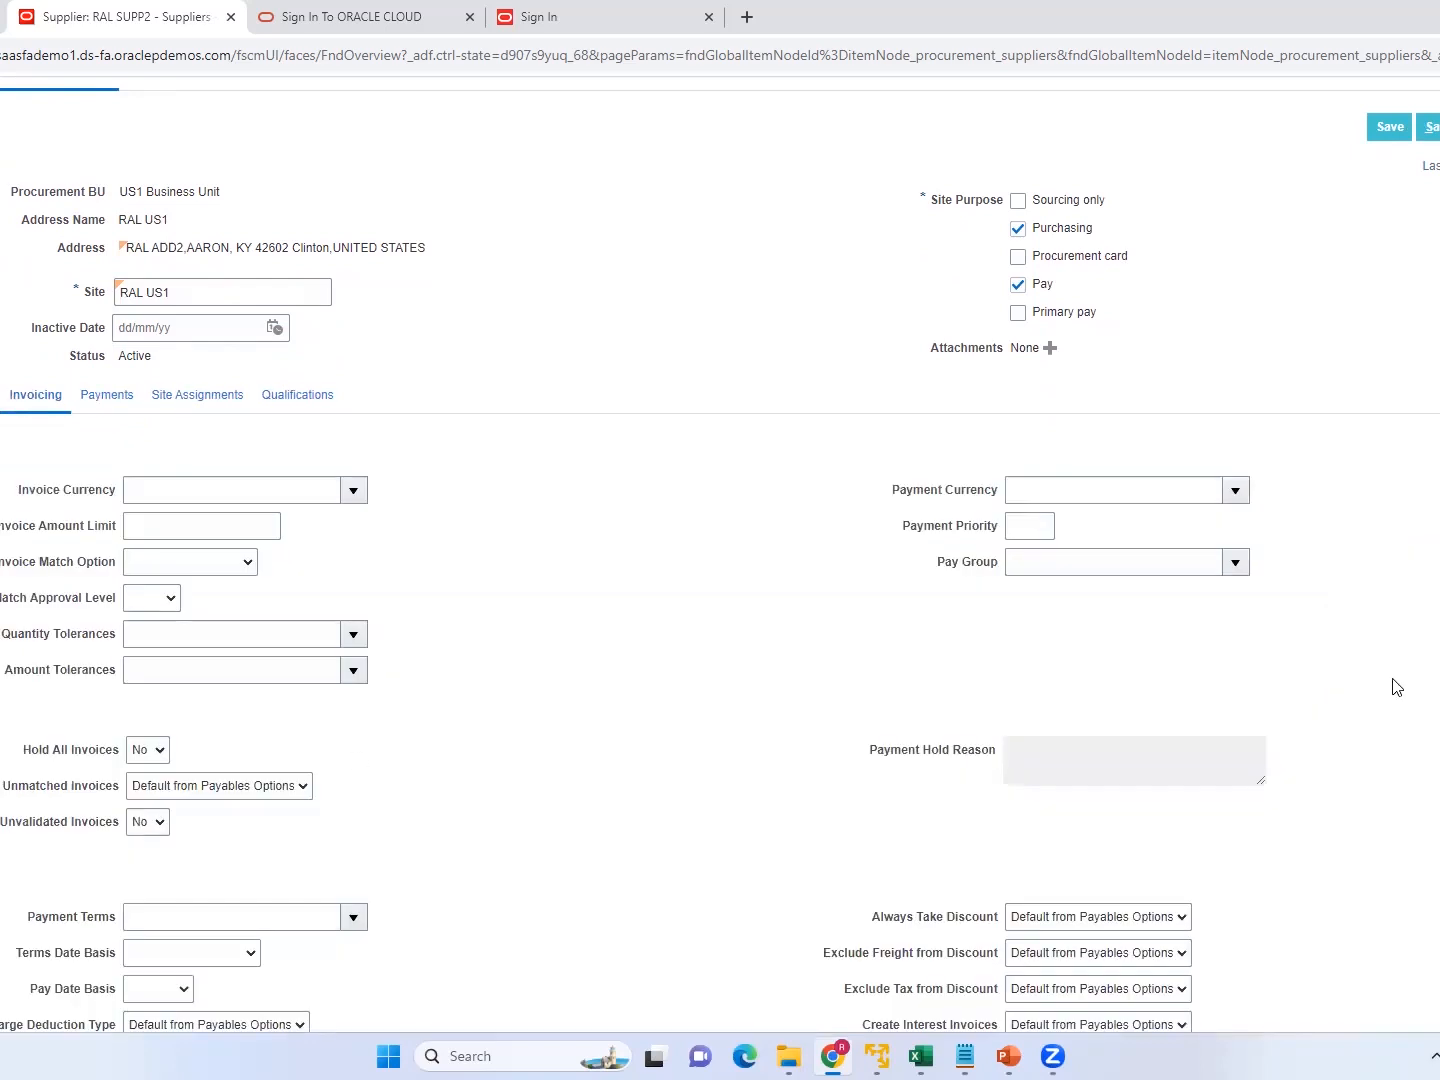
scroll(720, 561, down, 3)
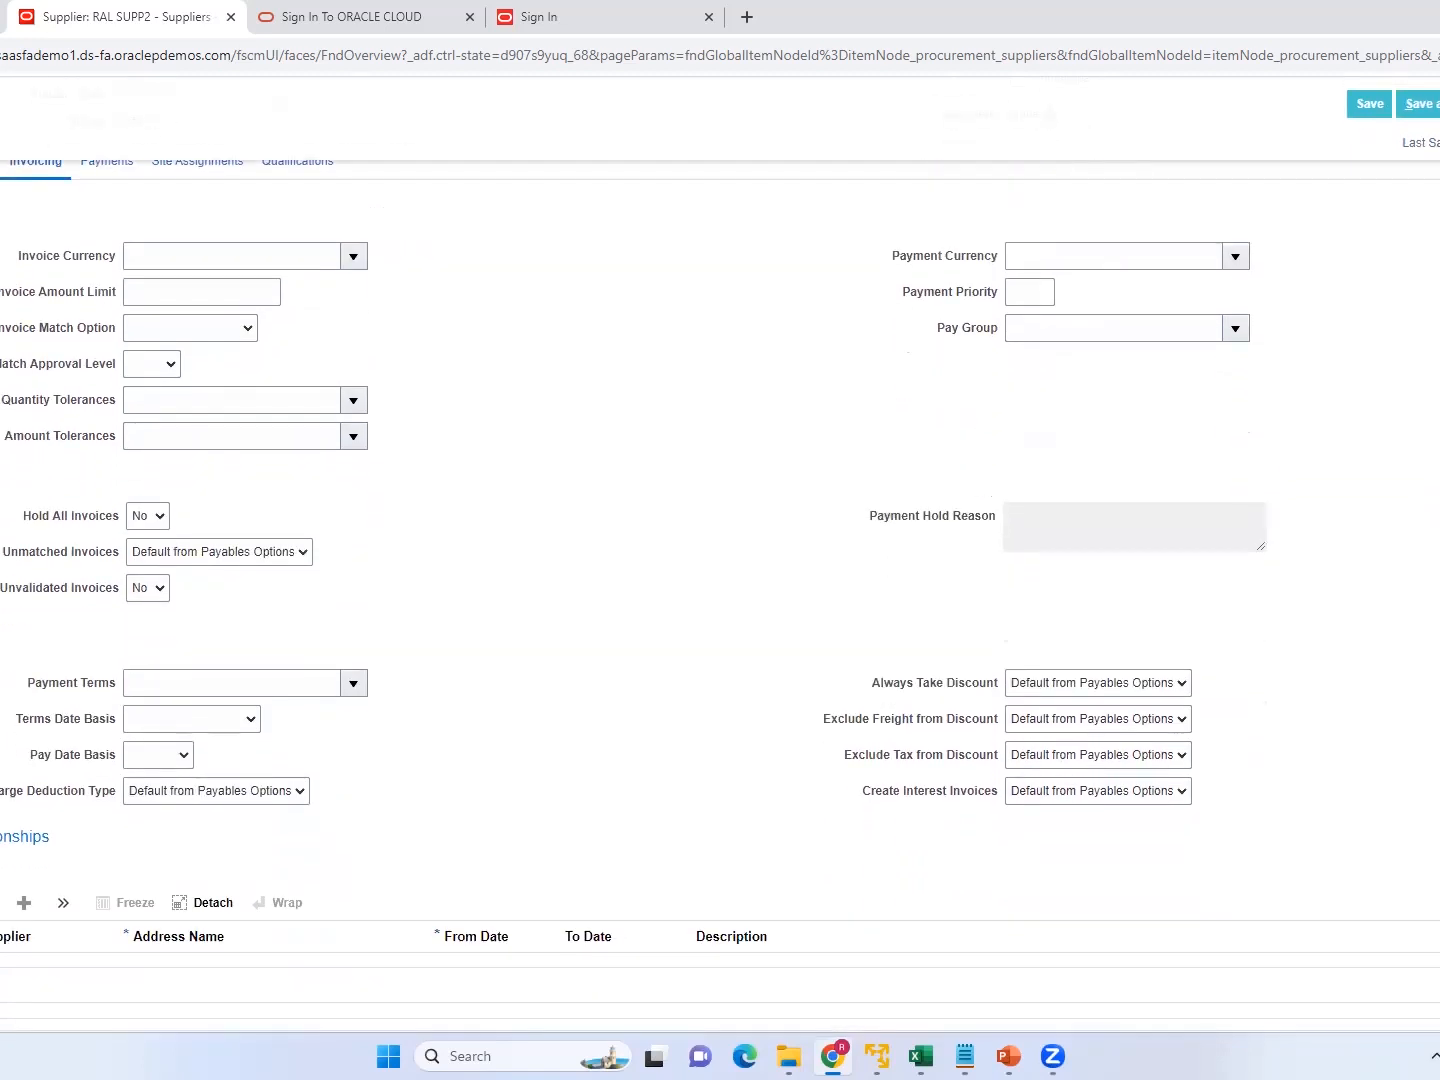
scroll(720, 561, up, 1)
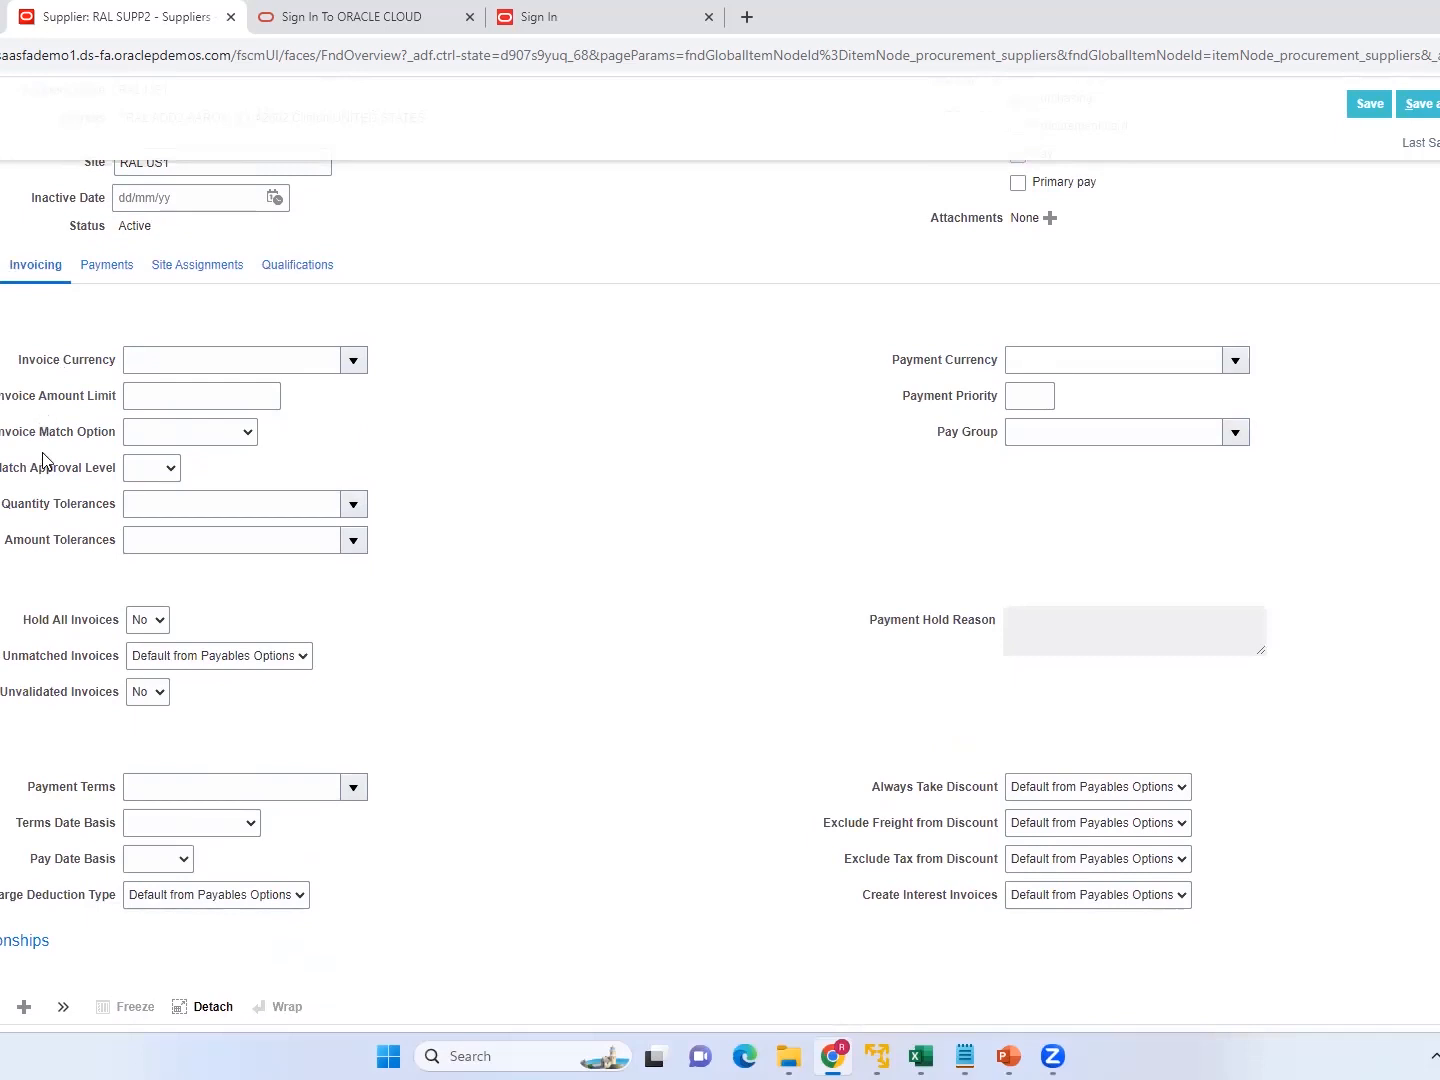
click(194, 431)
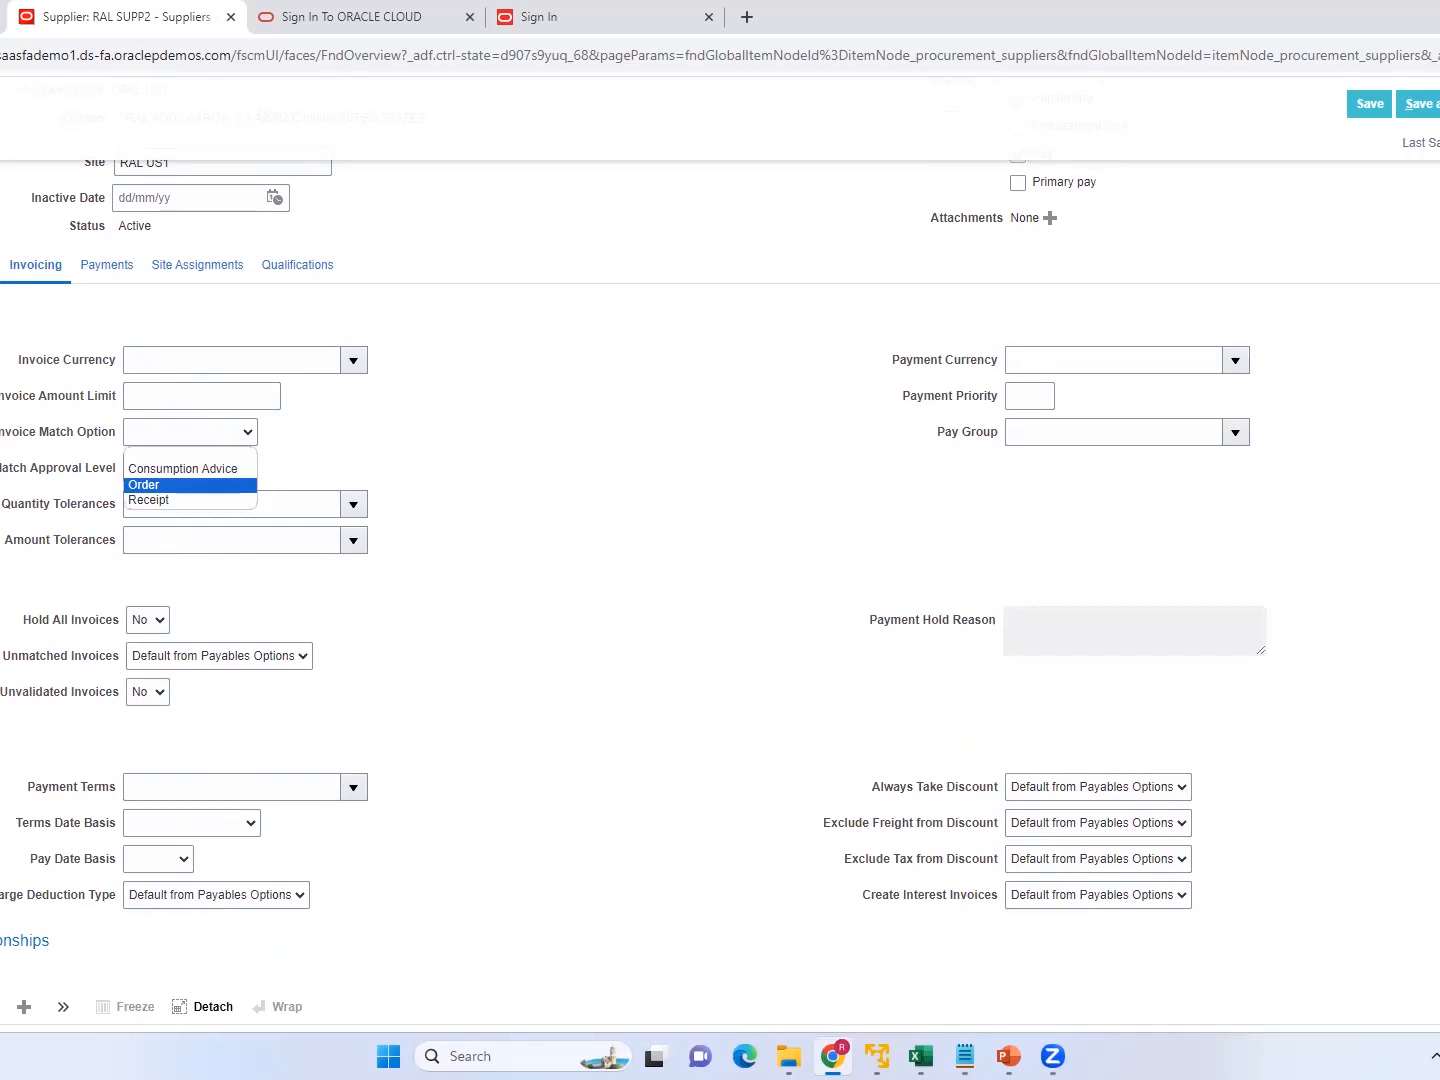
click(704, 514)
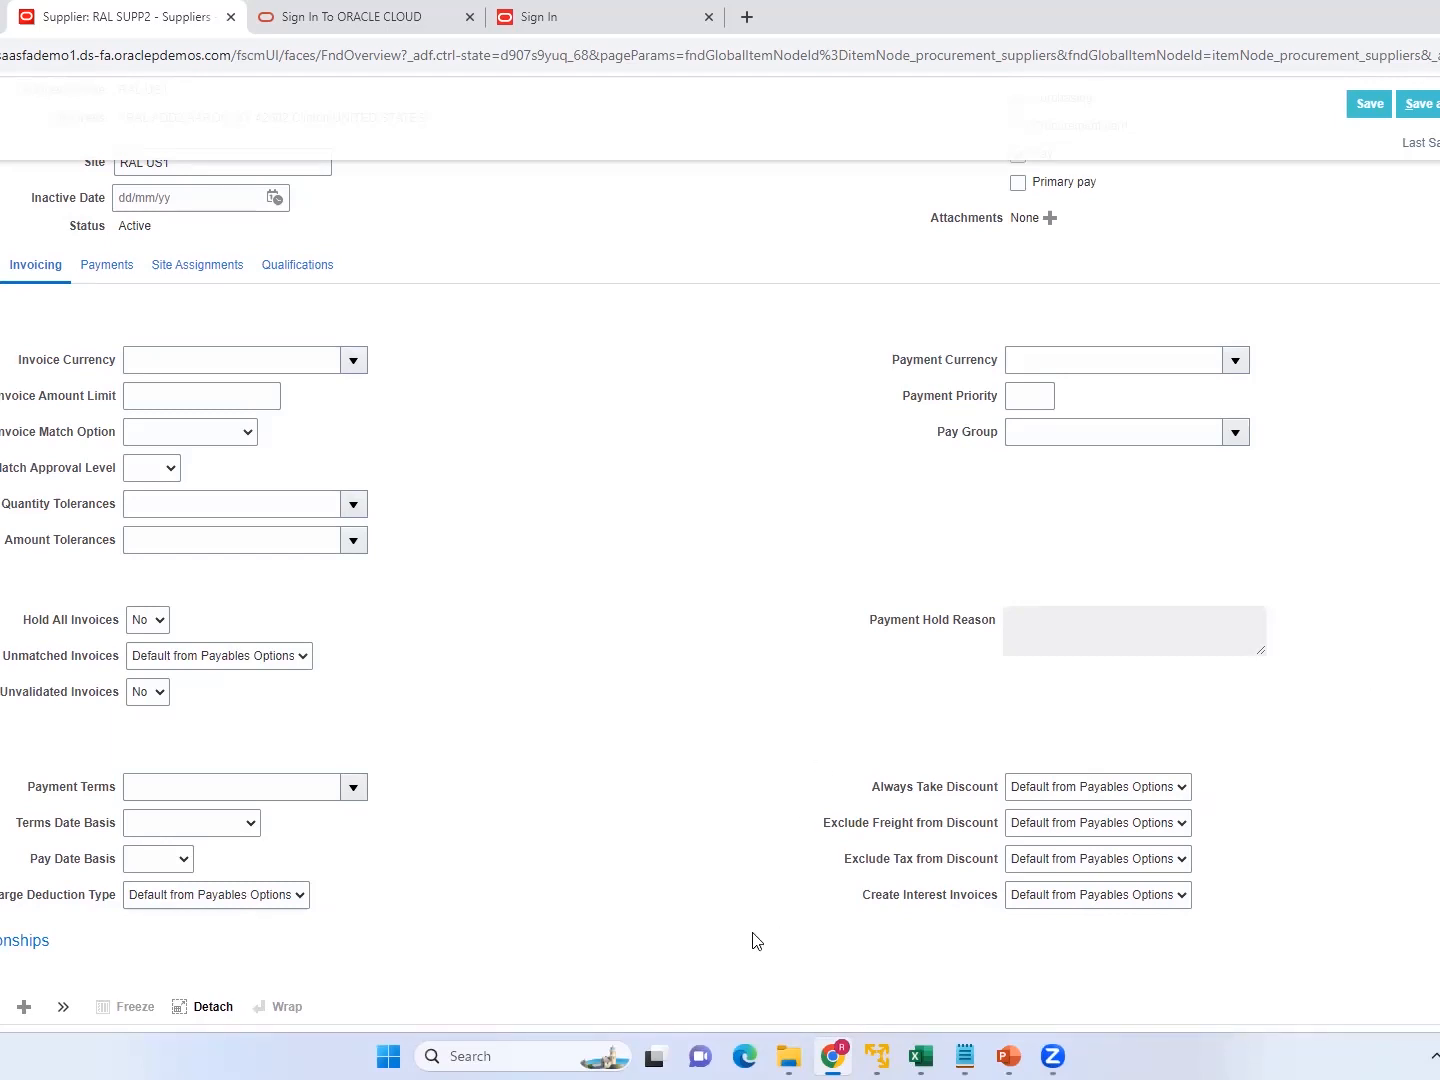
click(165, 621)
click(165, 621)
scroll(720, 596, down, 1)
scroll(703, 417, up, 3)
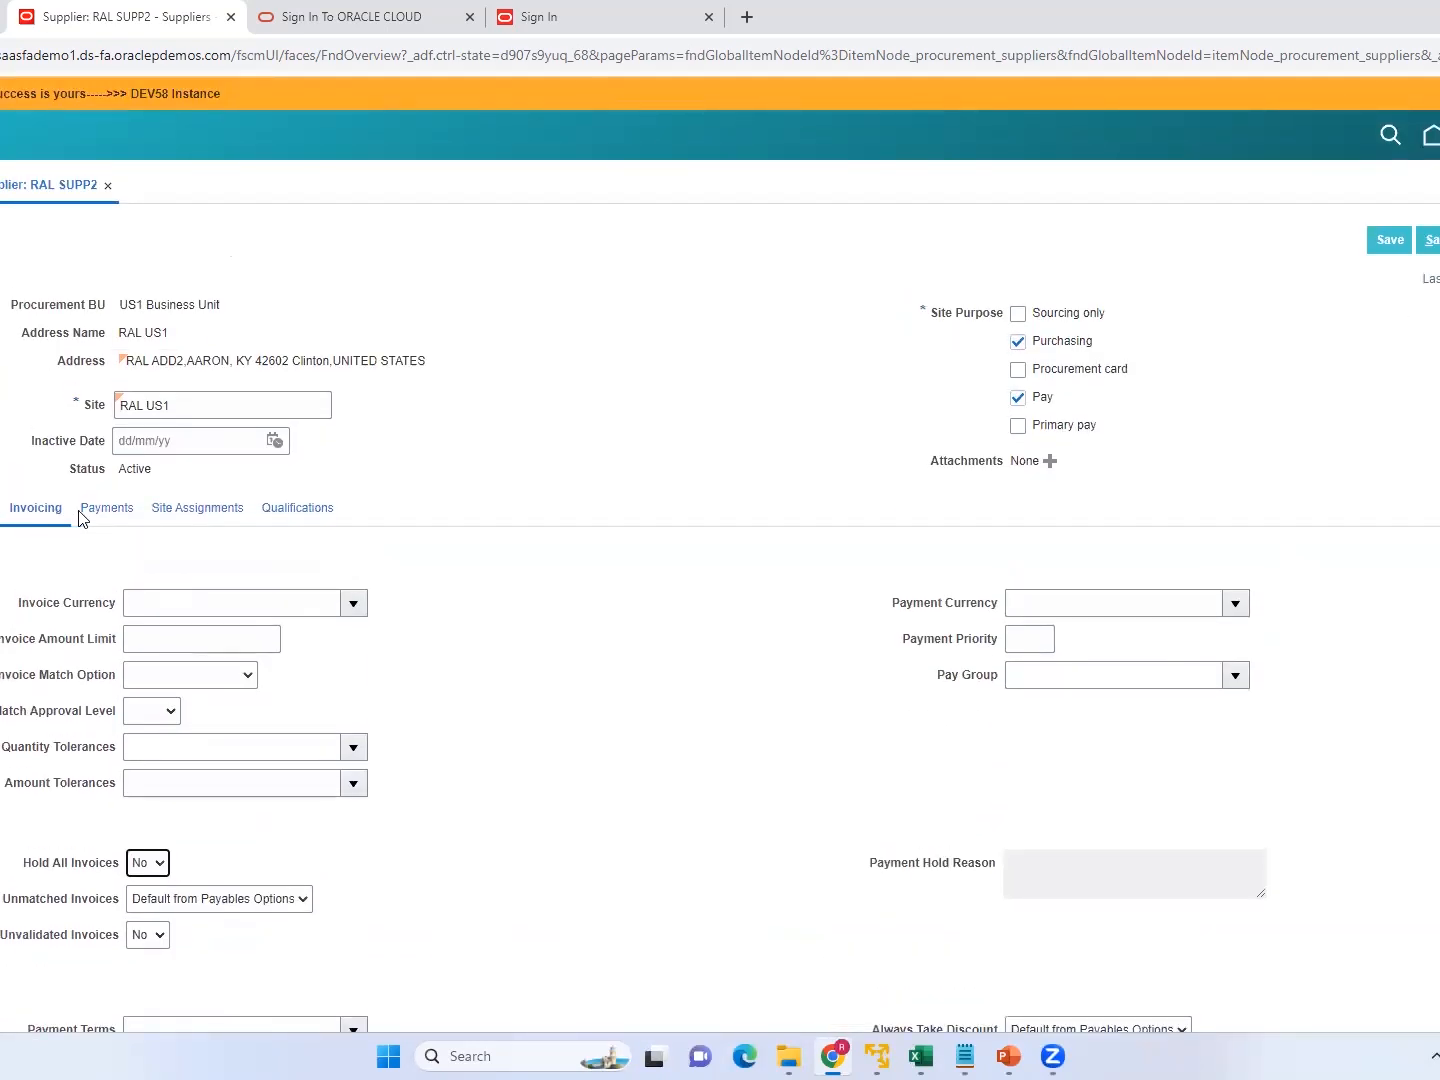
Review the receipt routing choices in the RAL US1 site's receiving settings, then save and close the site.
click(35, 505)
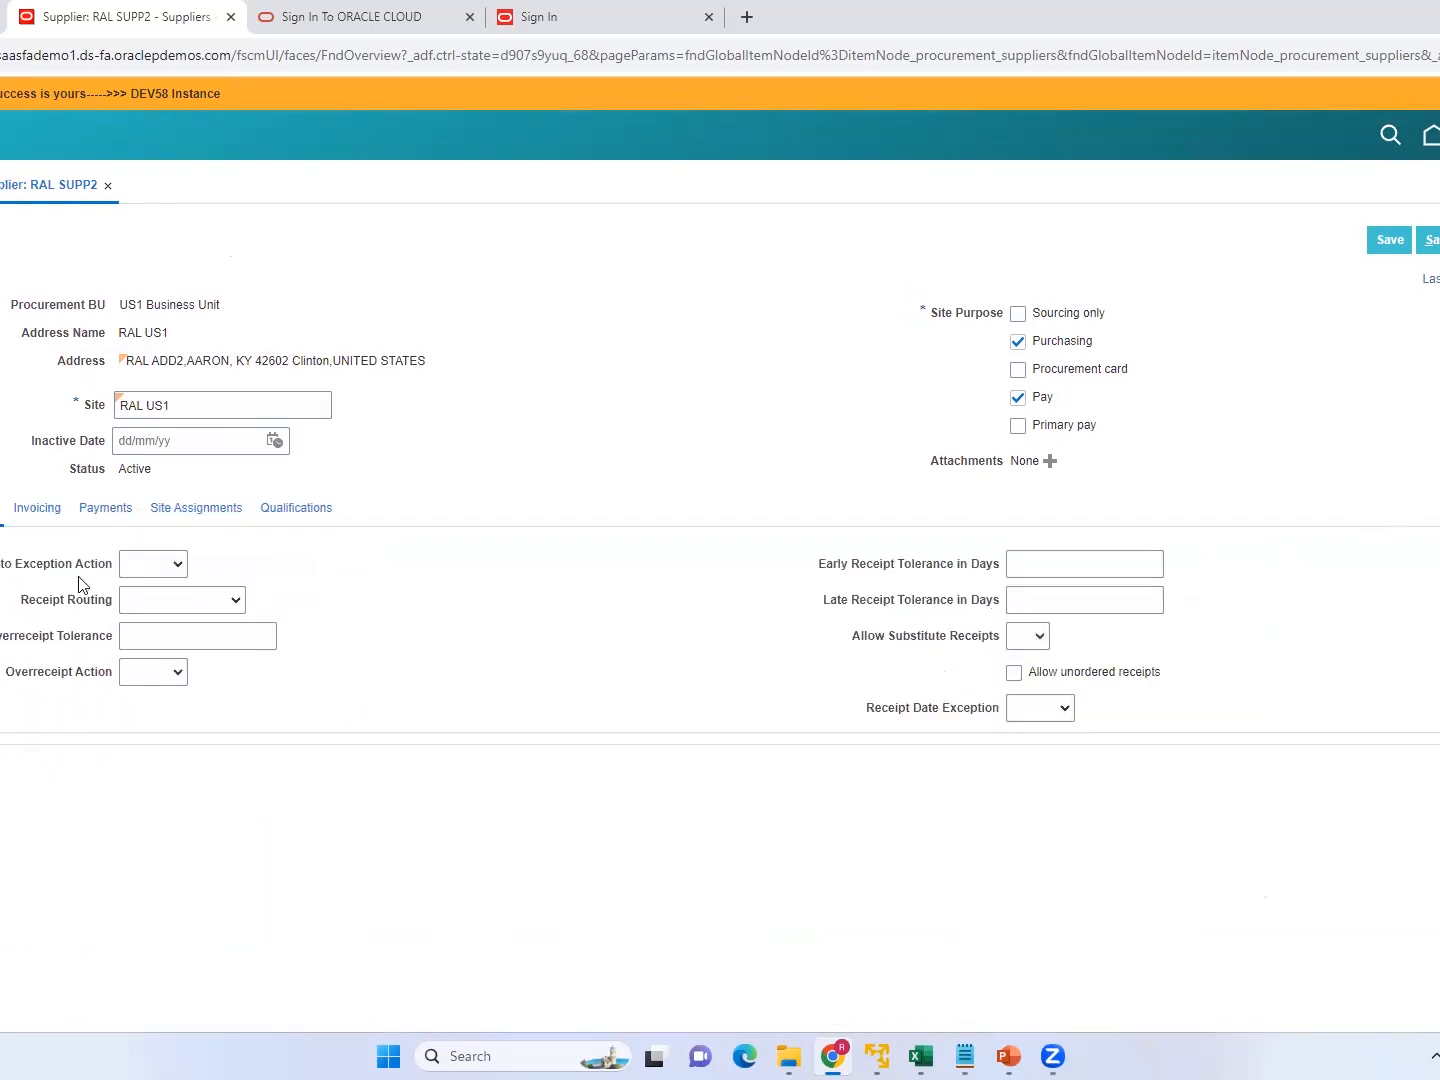
click(232, 601)
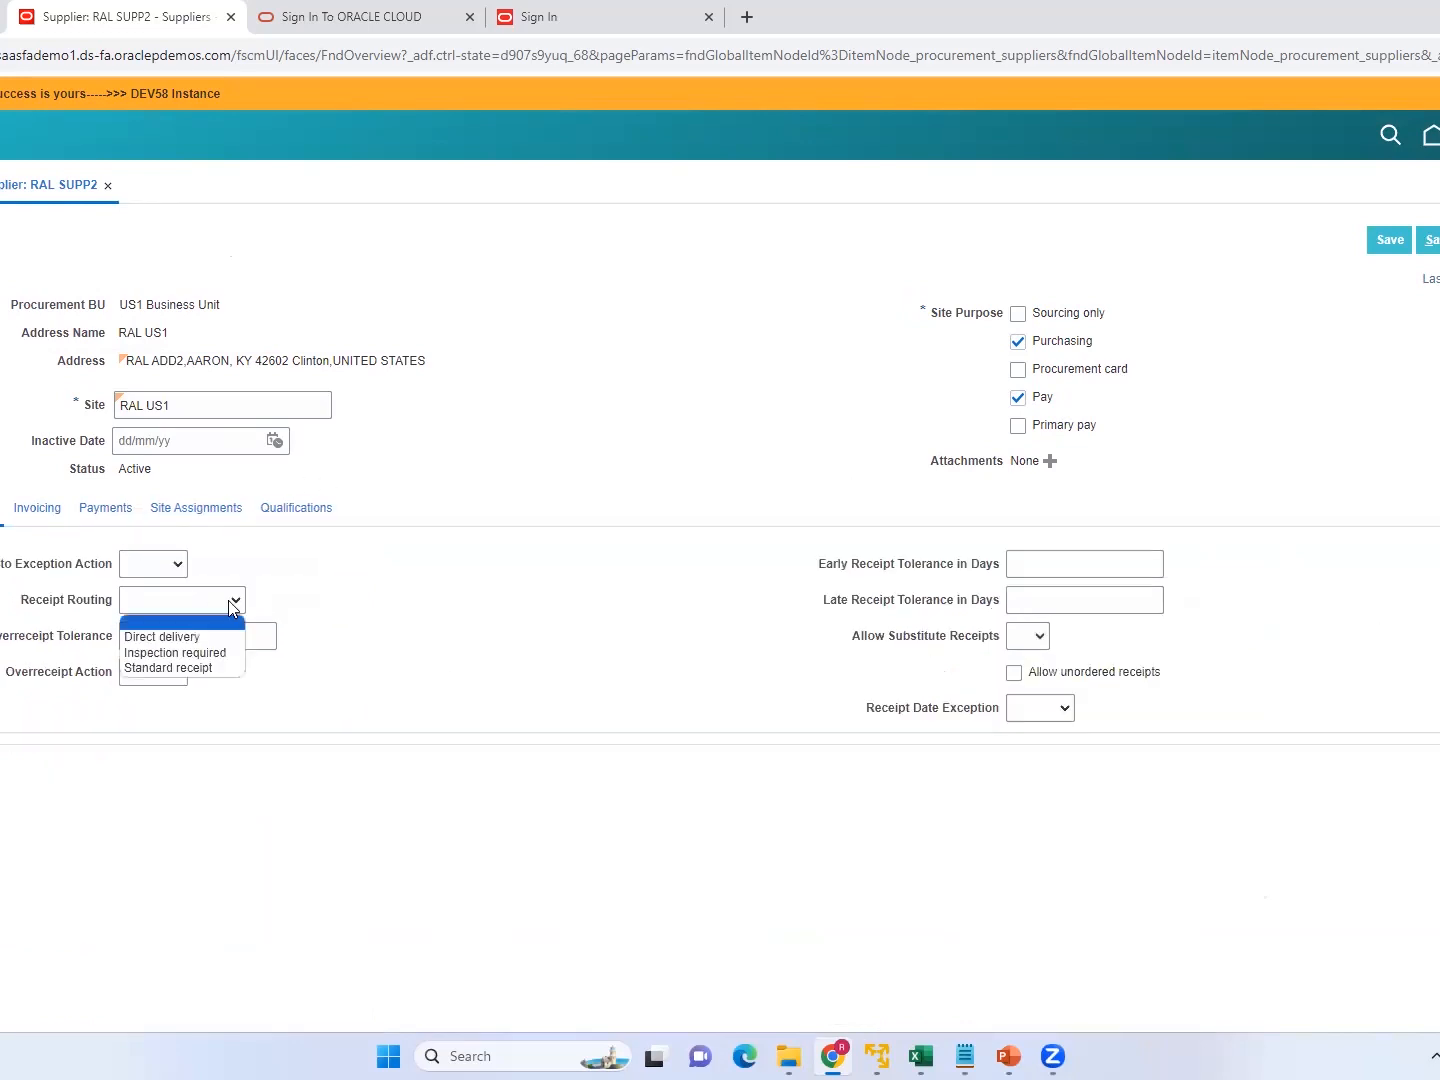
click(193, 677)
click(454, 642)
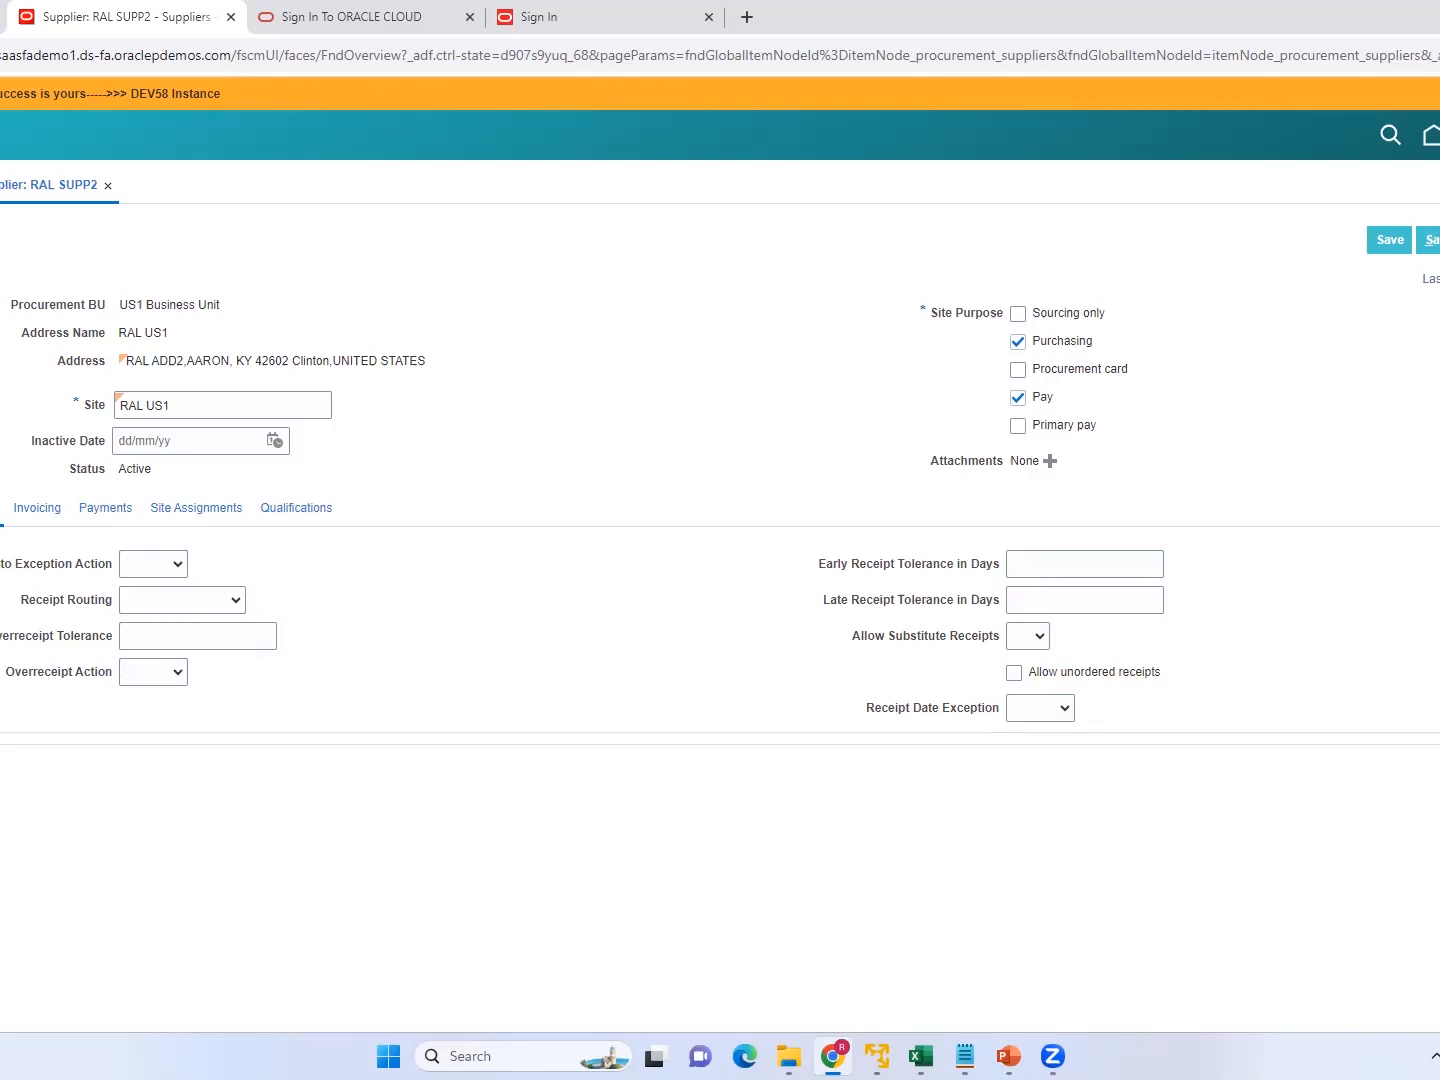
click(1432, 240)
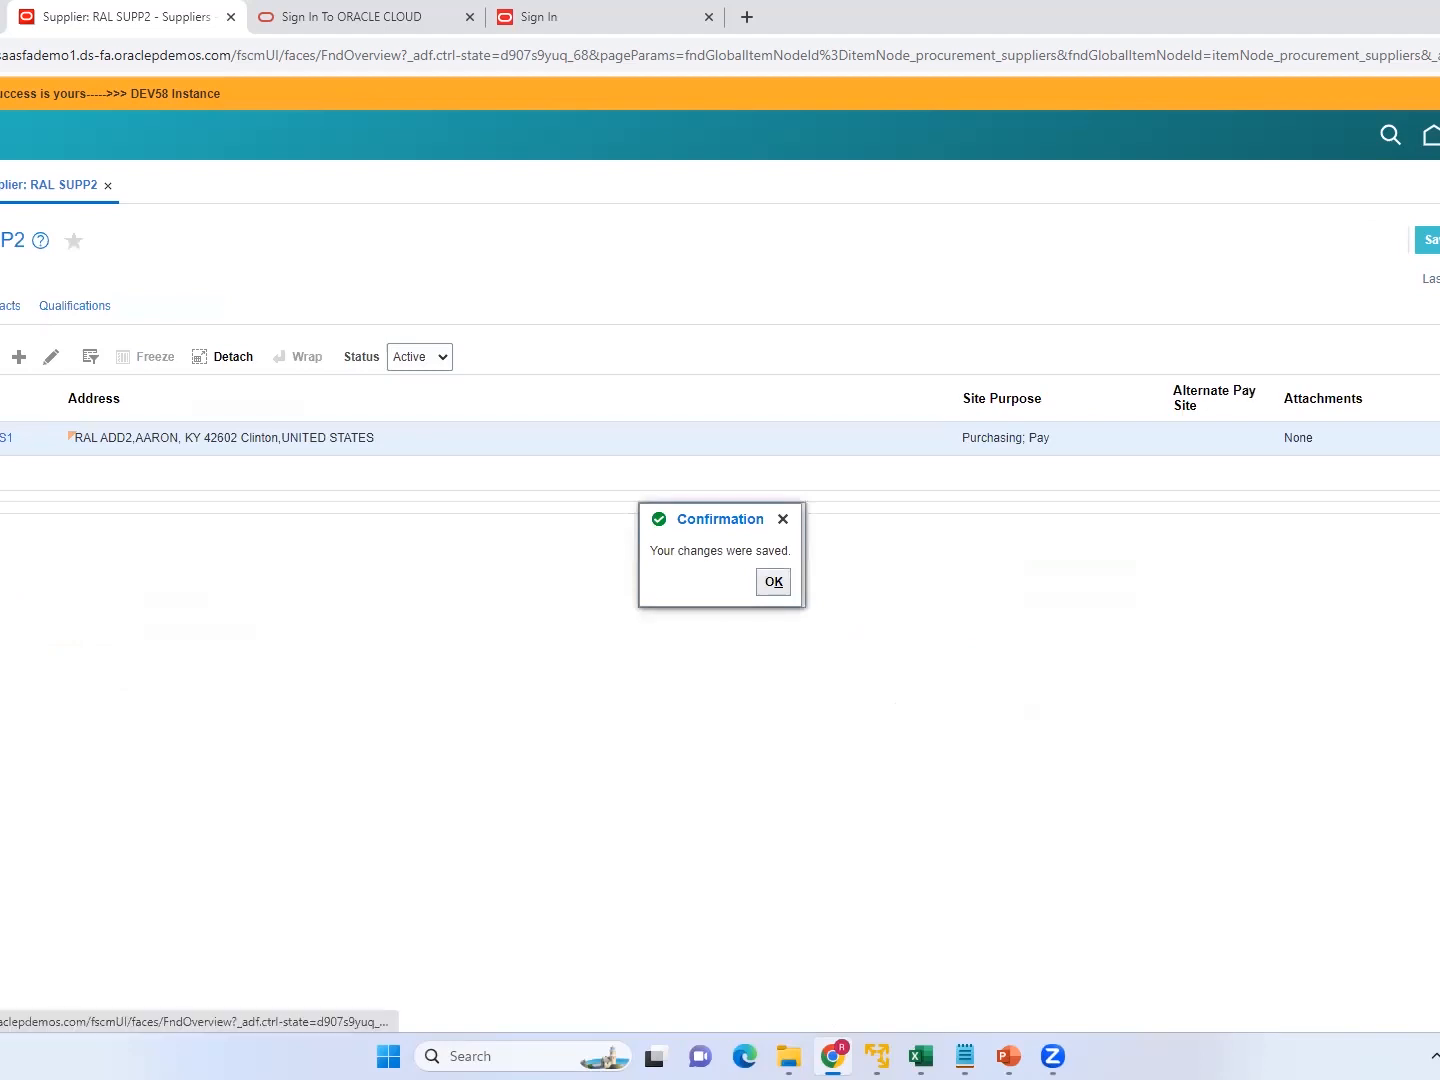
click(786, 592)
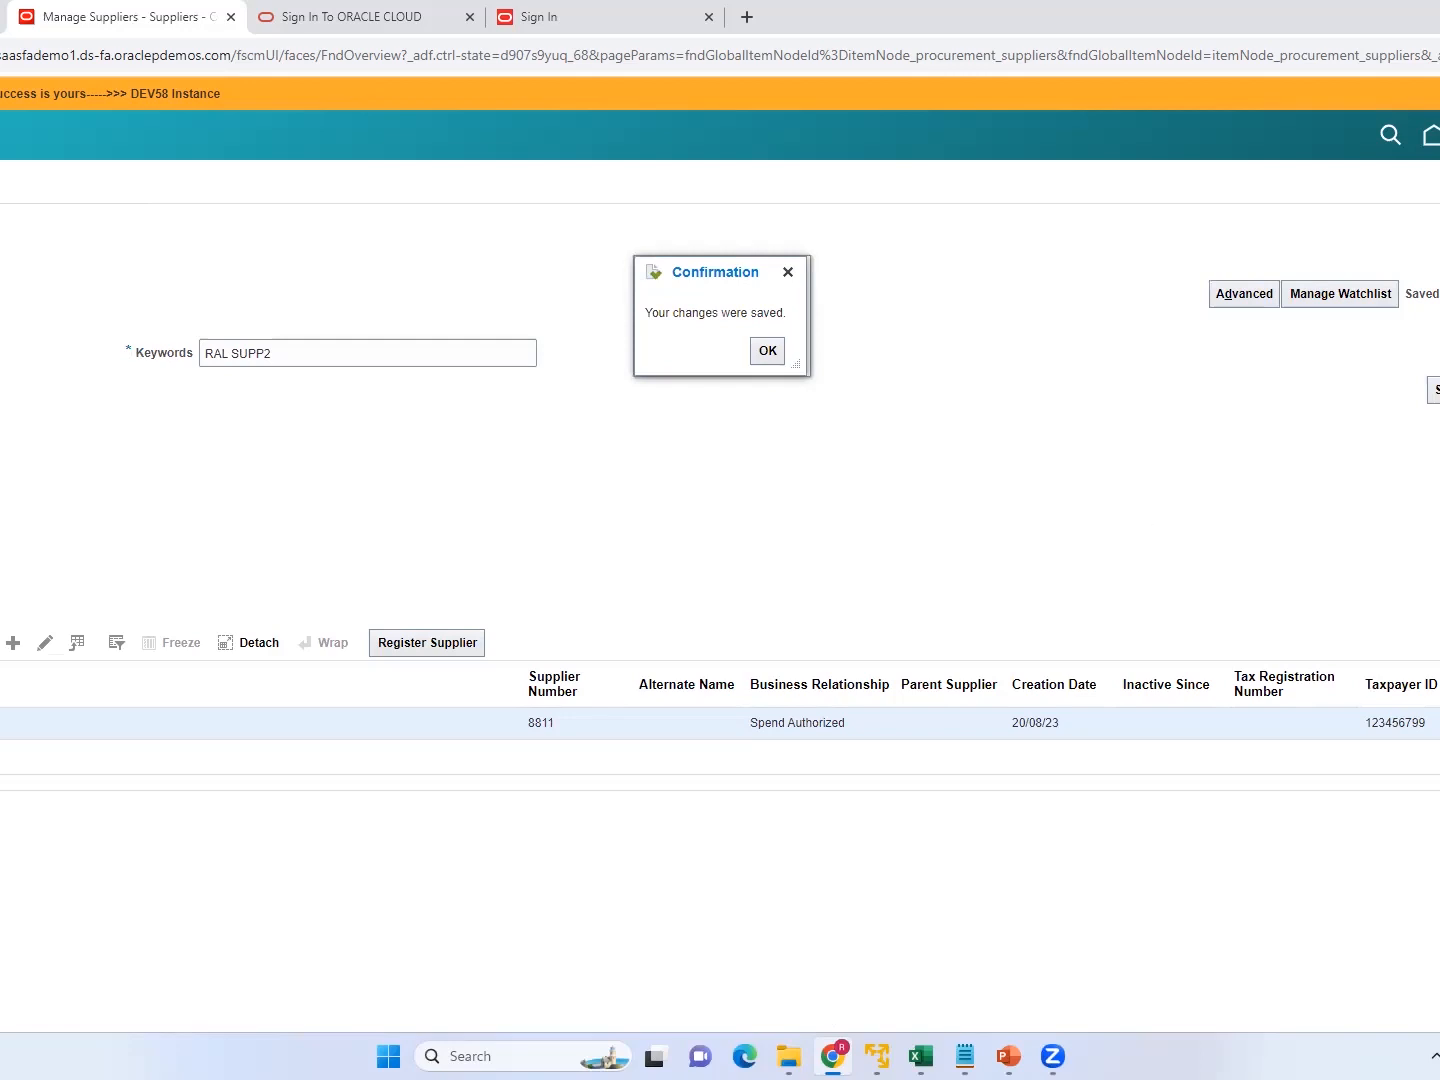
Reopen supplier RAL SUPP2 for editing and open its RAL US1 site.
click(46, 645)
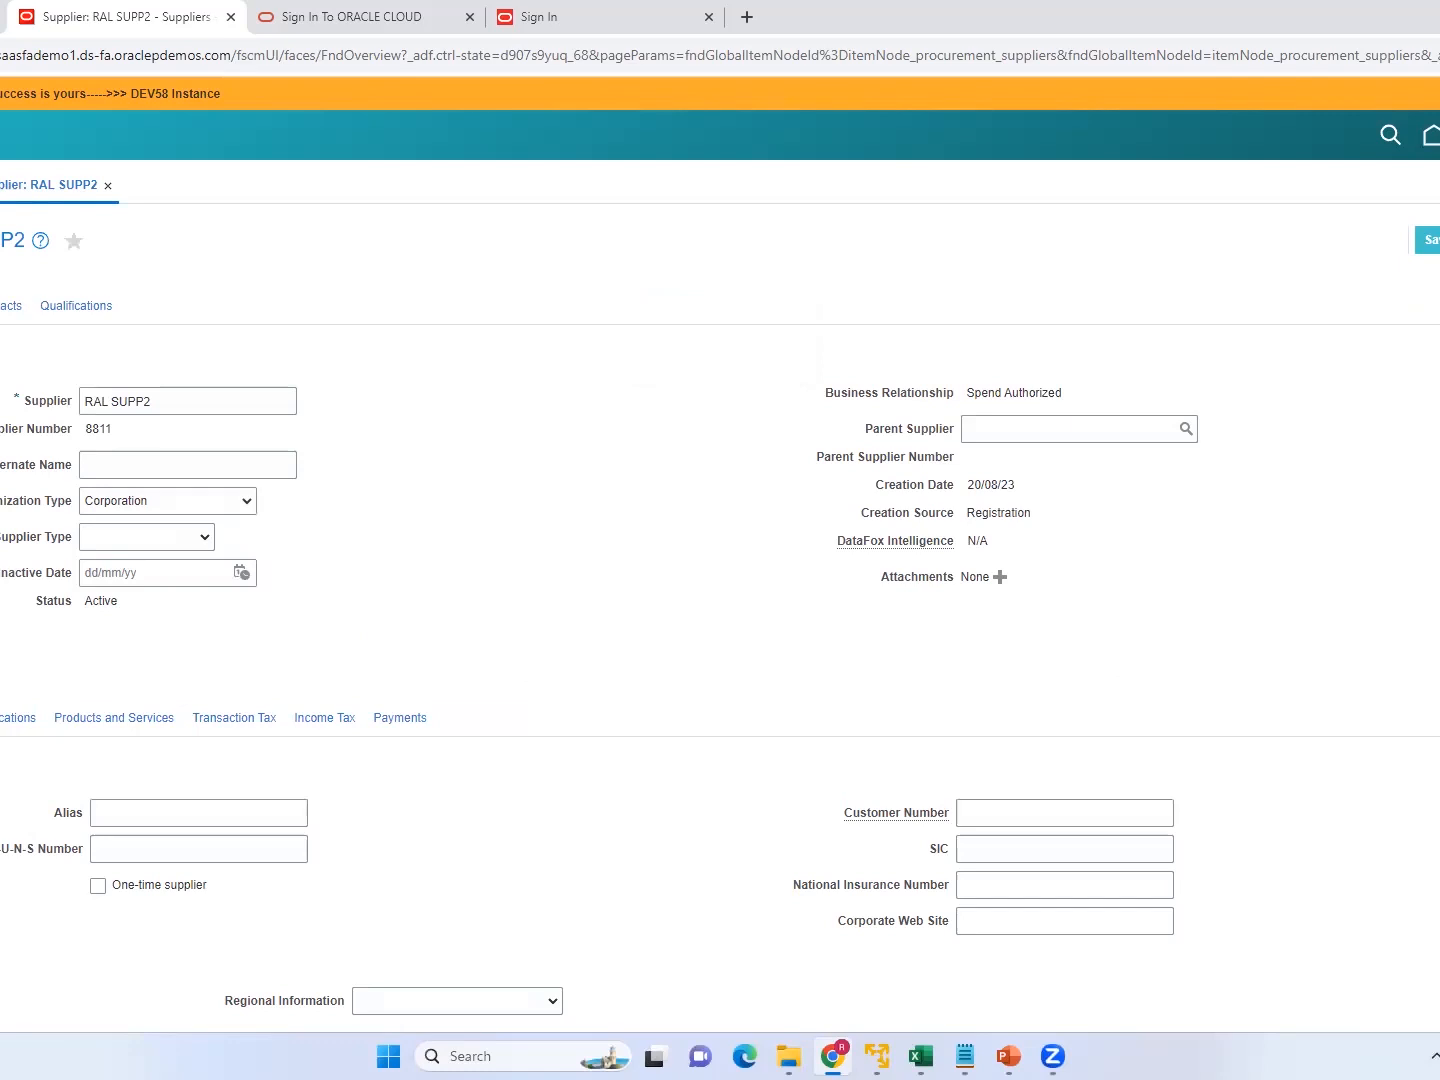
scroll(721, 544, down, 4)
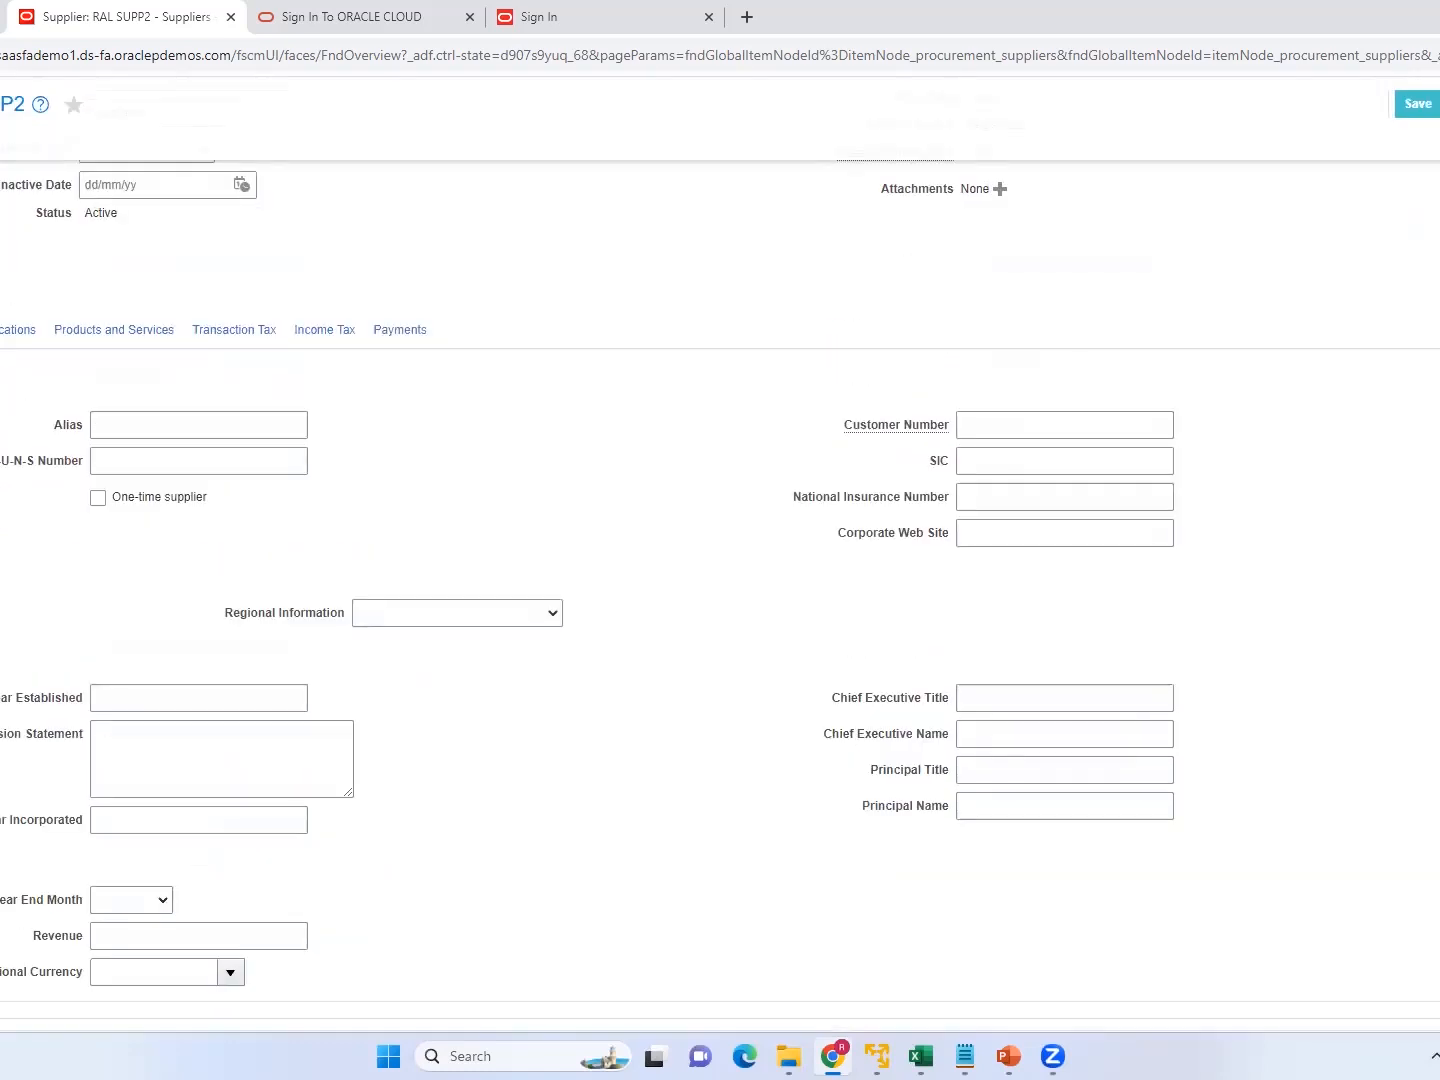
scroll(721, 545, up, 4)
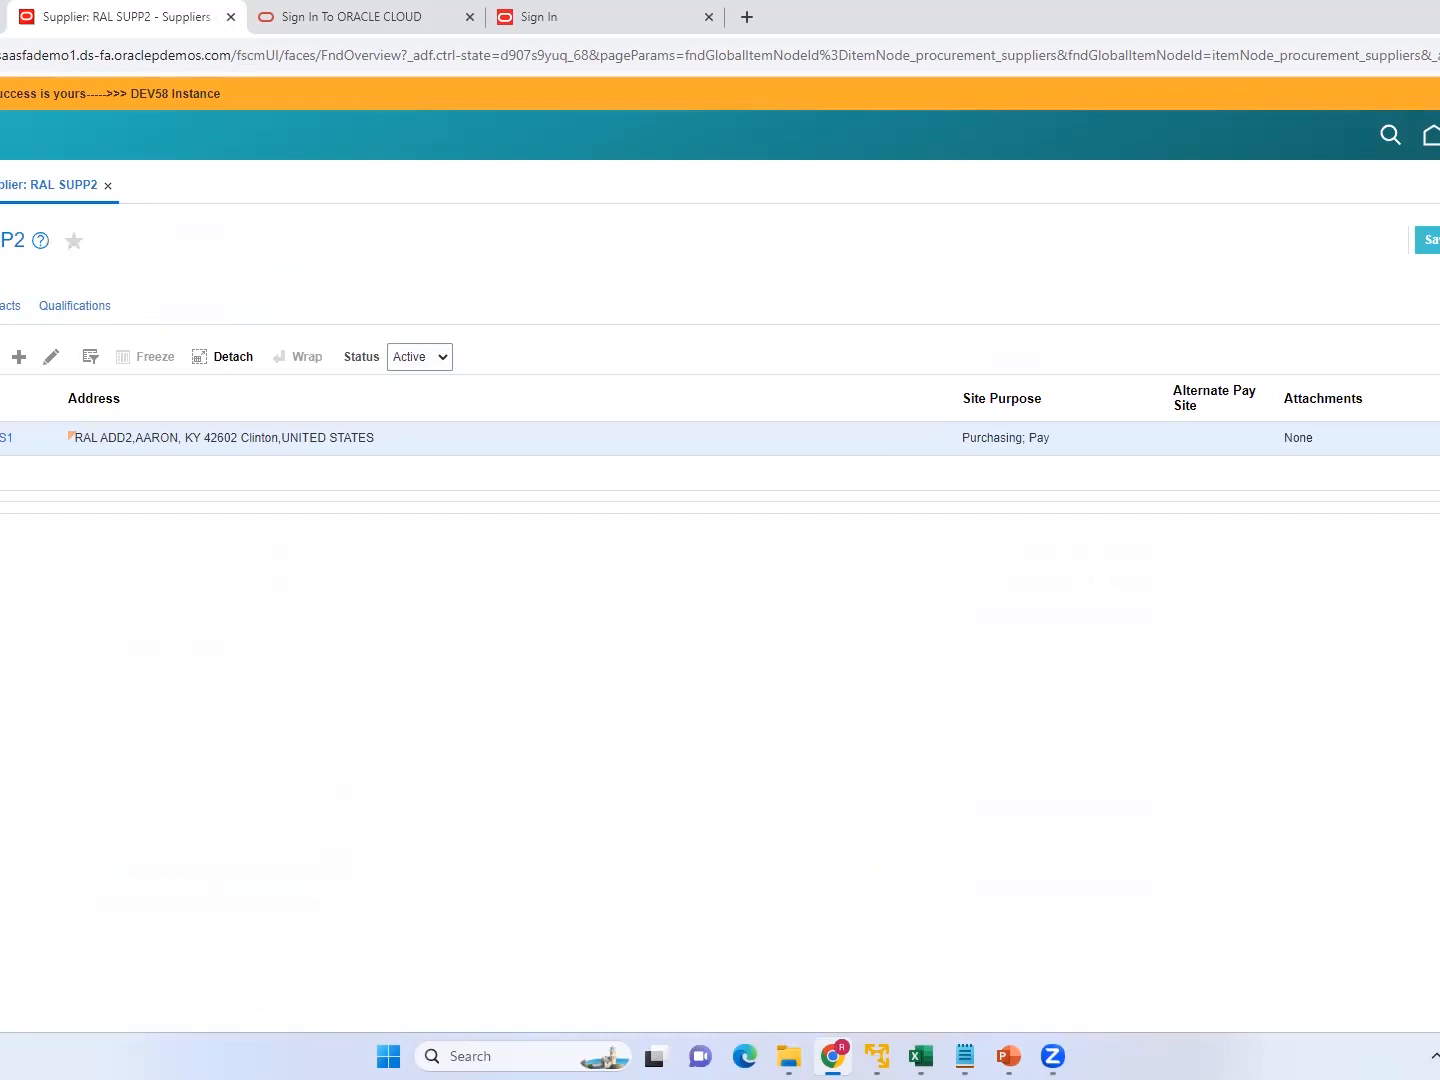
click(51, 356)
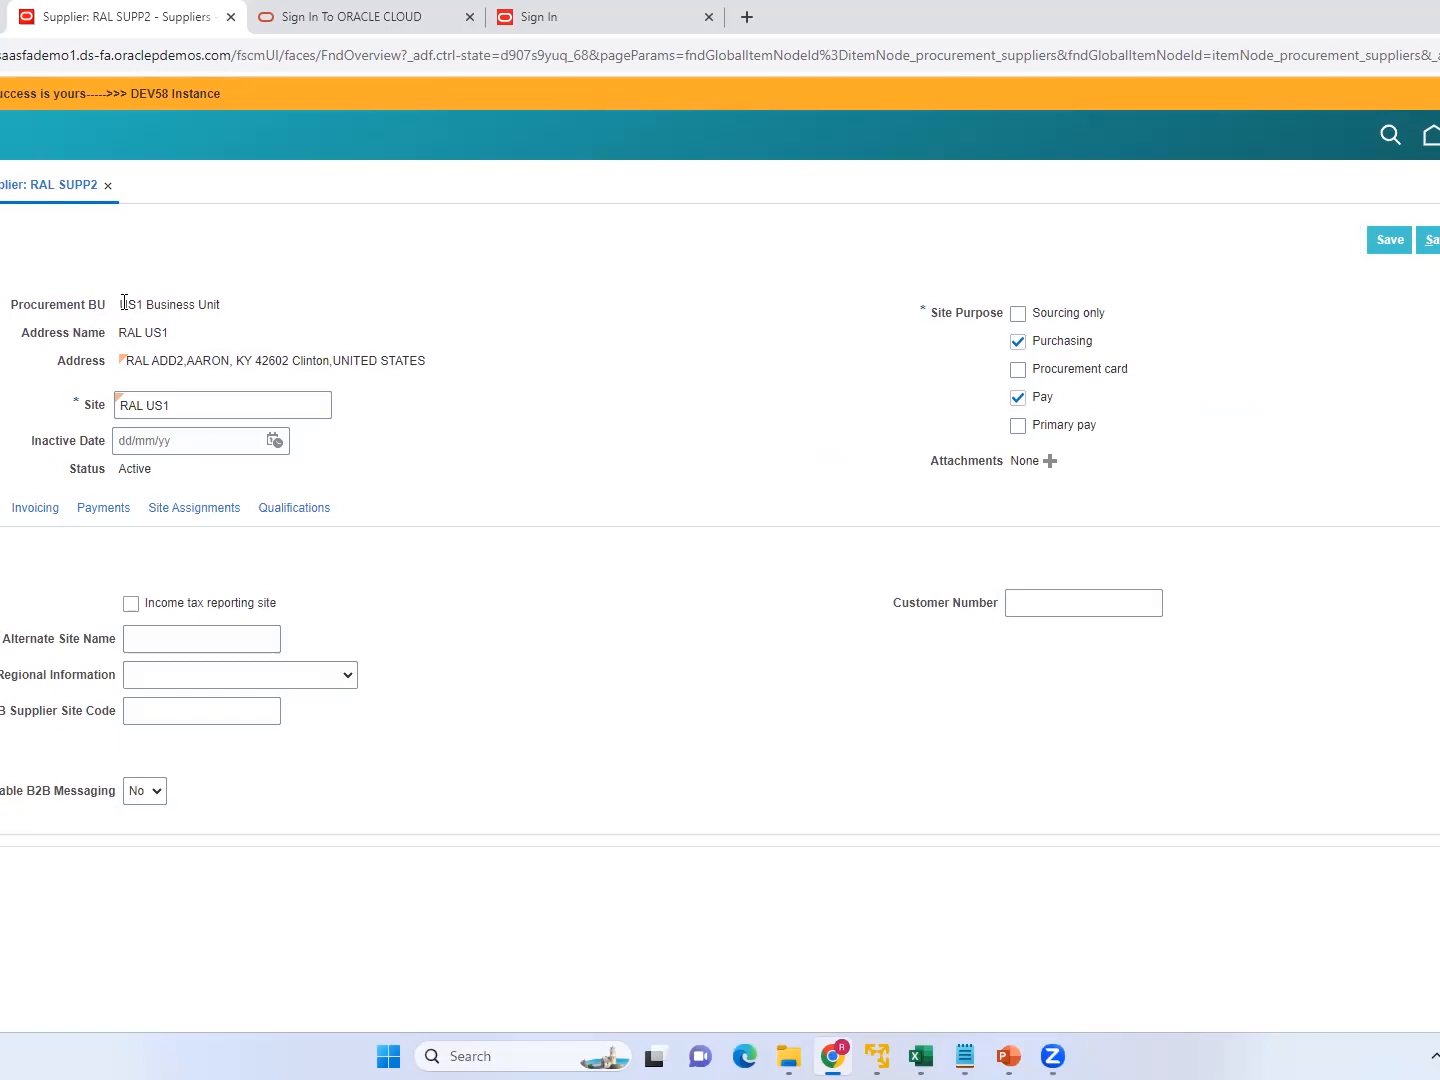
Add a site assignment to RAL US1 by picking its client business unit, with US1 Business Unit as the bill-to BU.
drag(124, 302, 284, 320)
click(204, 513)
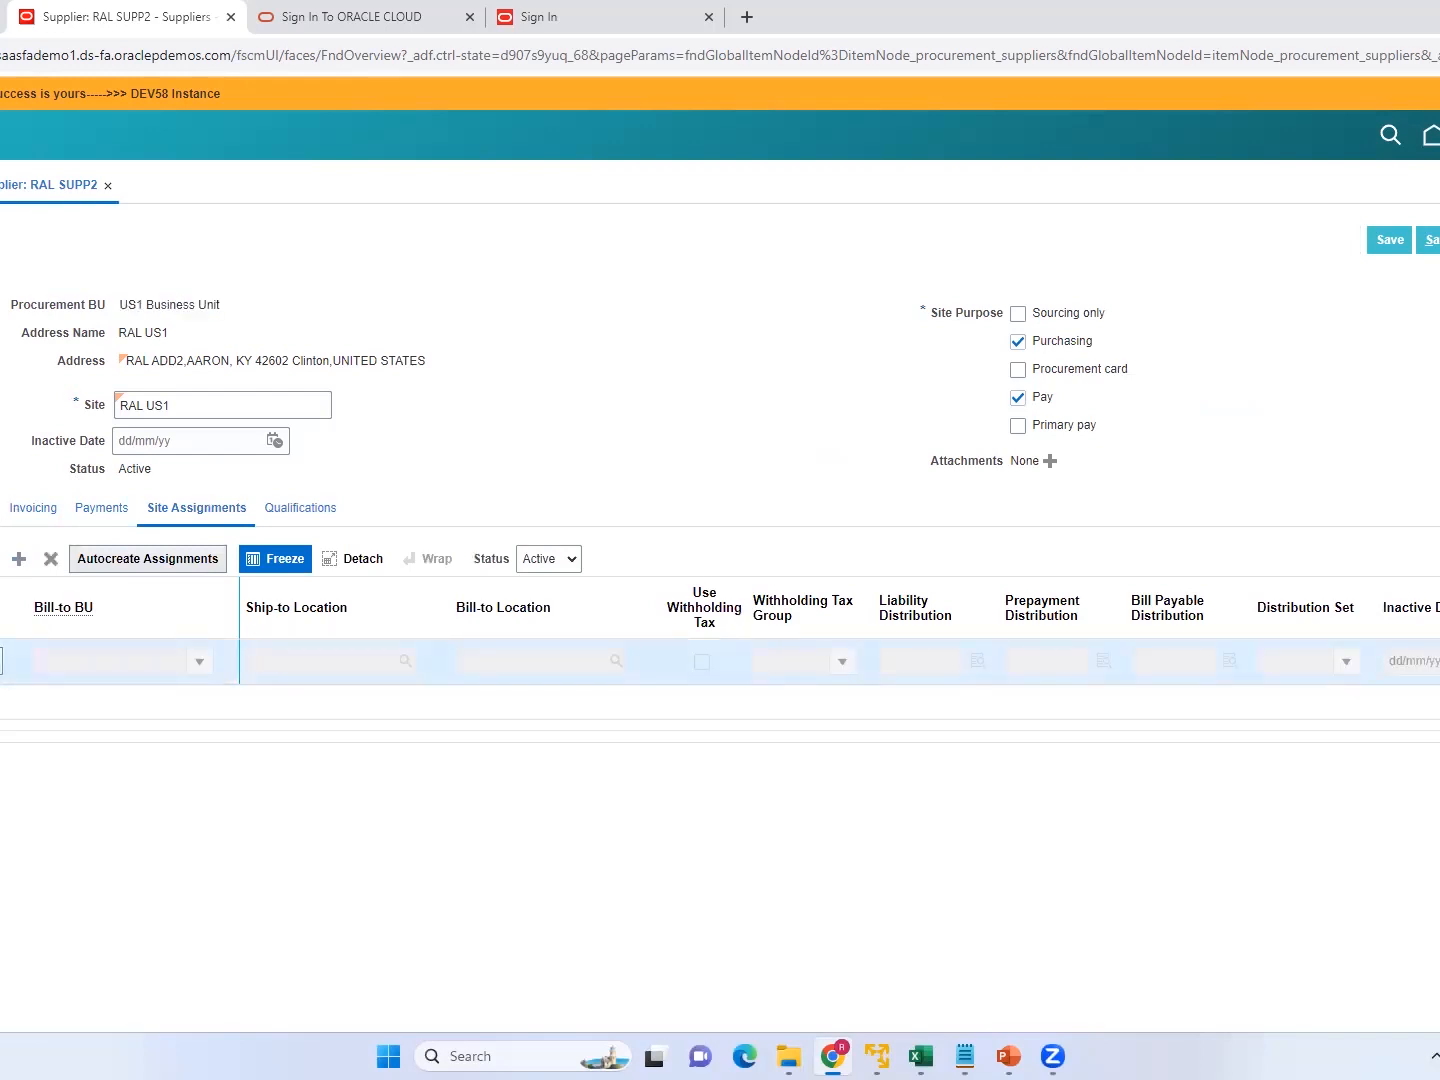
click(1, 662)
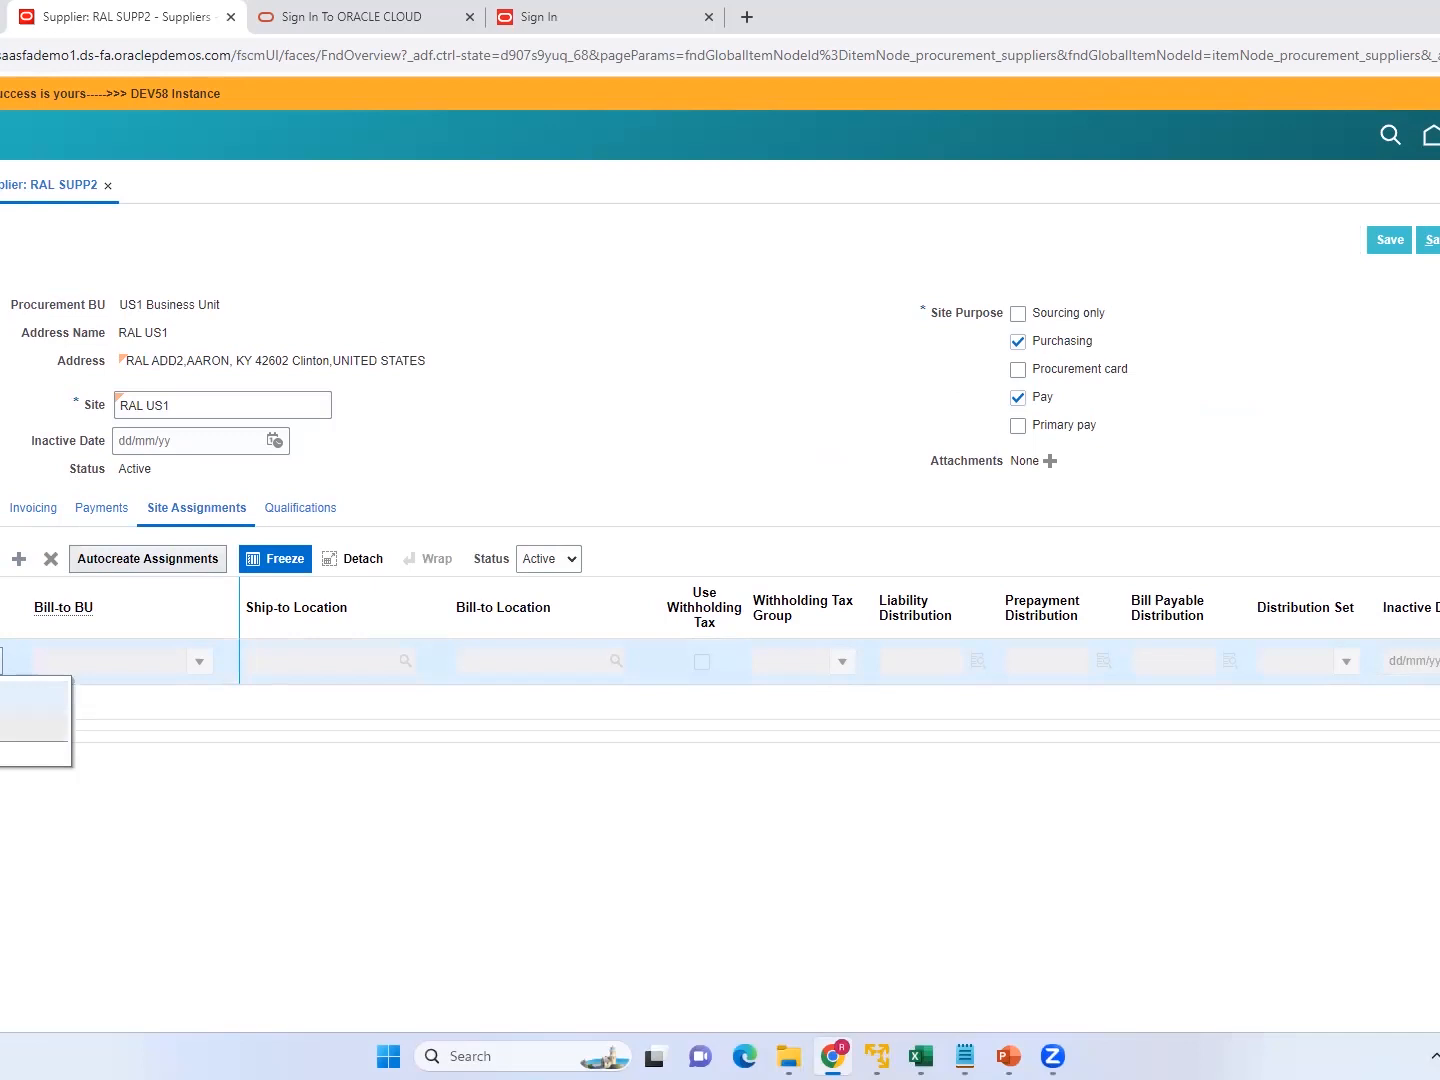
click(15, 726)
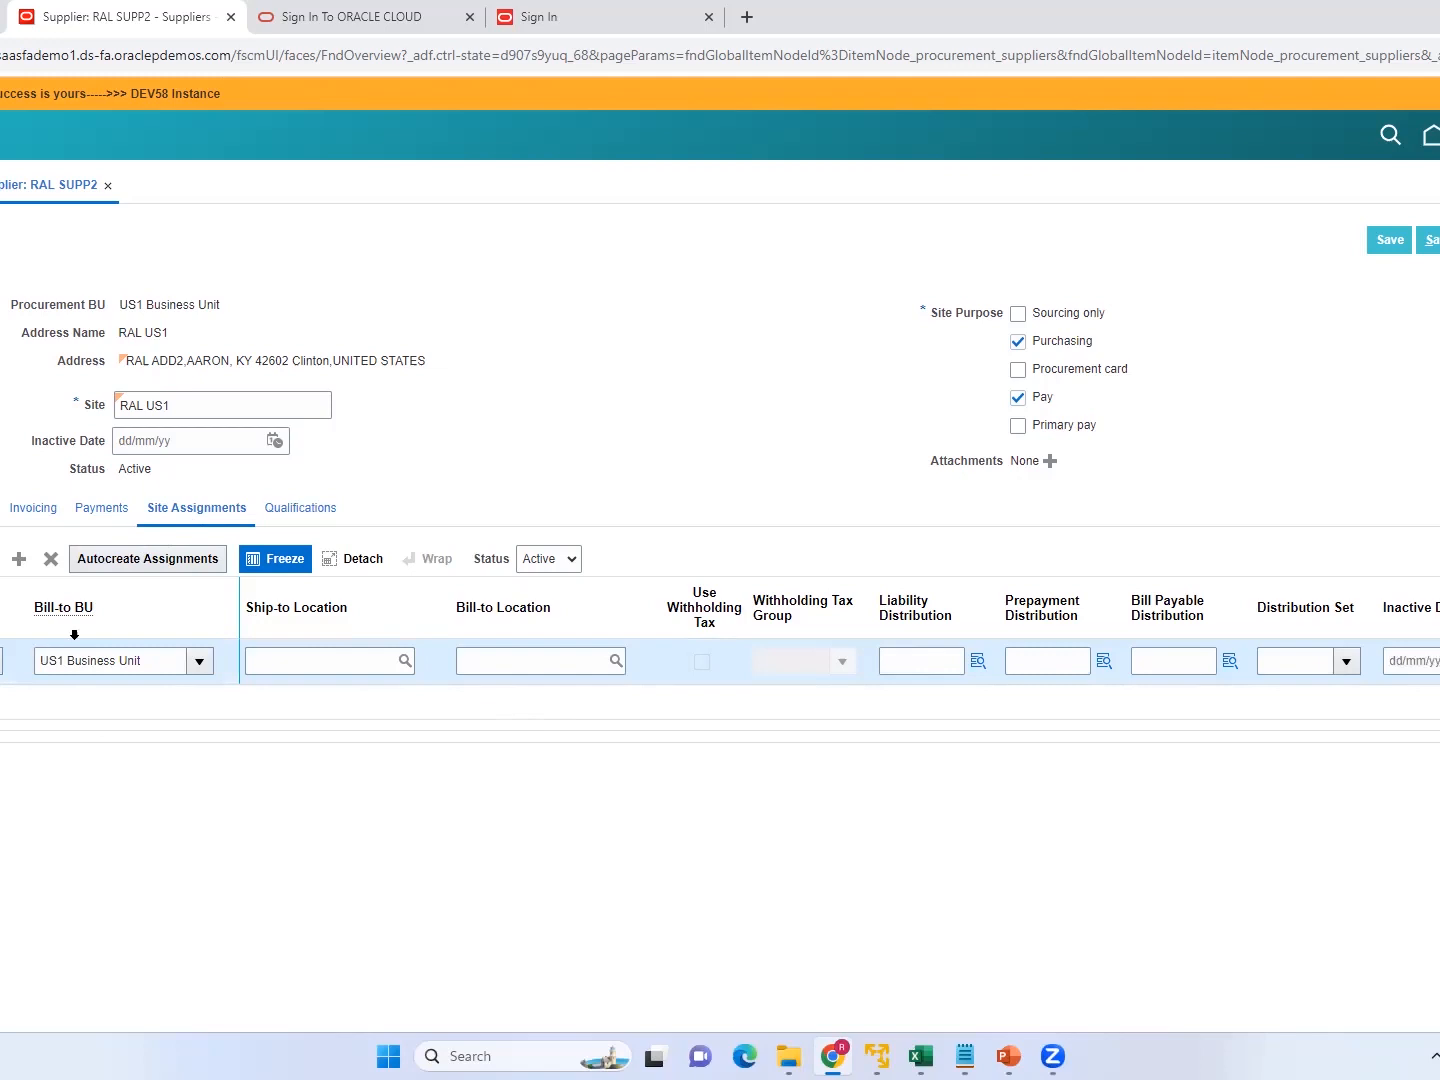
click(114, 559)
Open the account combination selector for the site assignment's liability distribution.
click(978, 661)
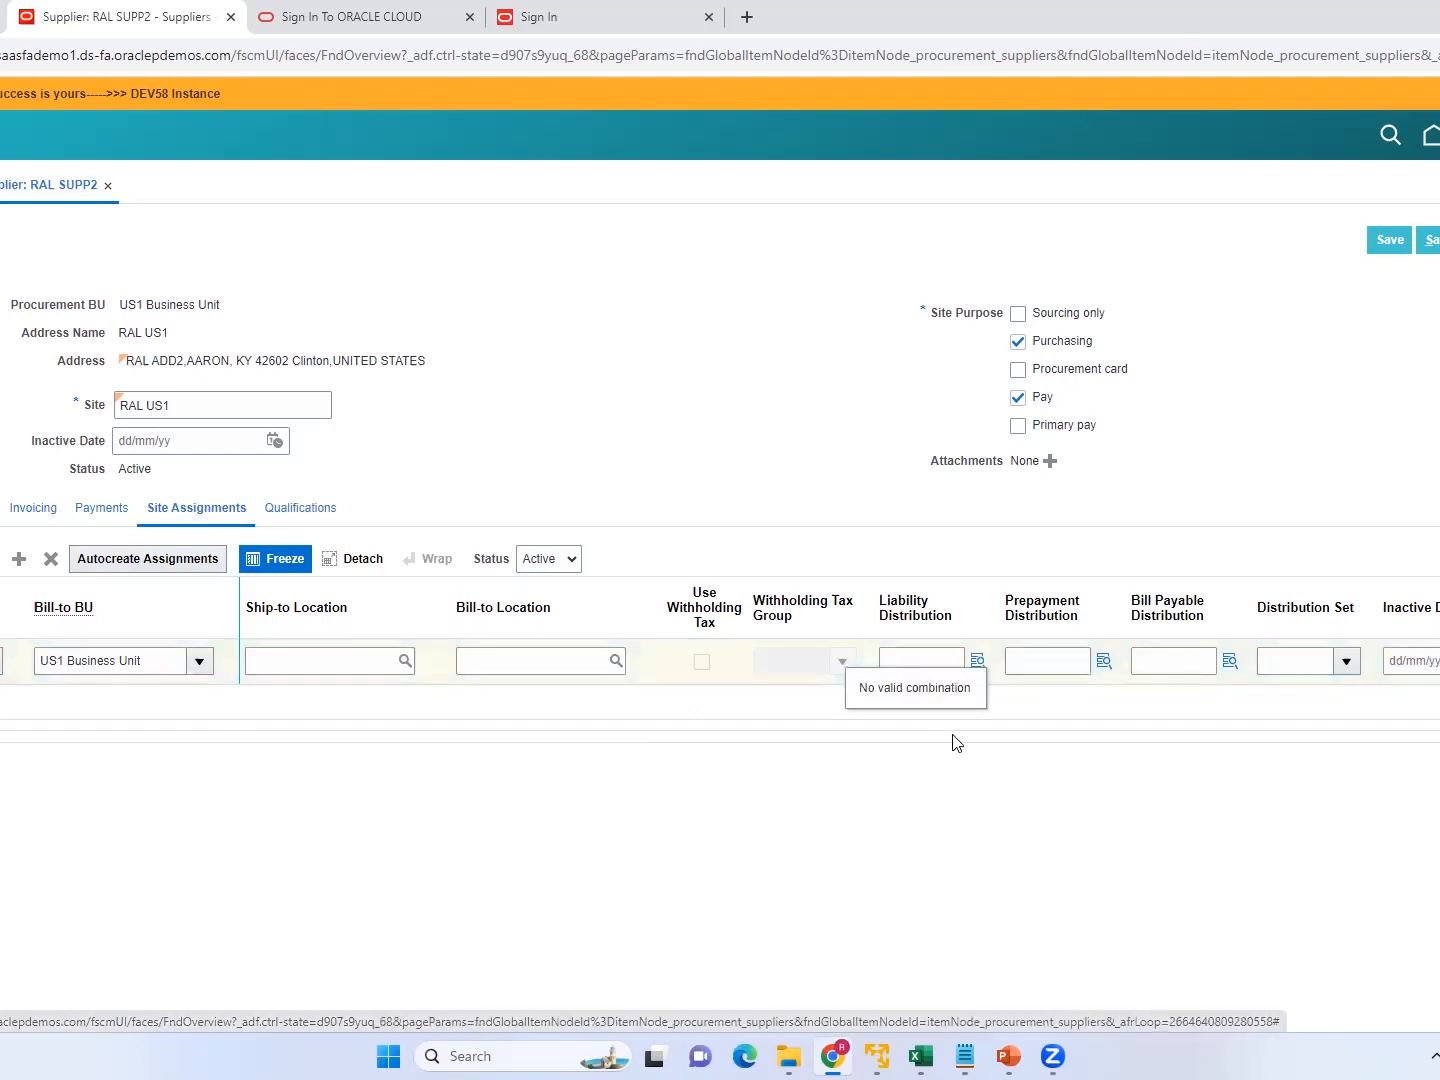
click(976, 660)
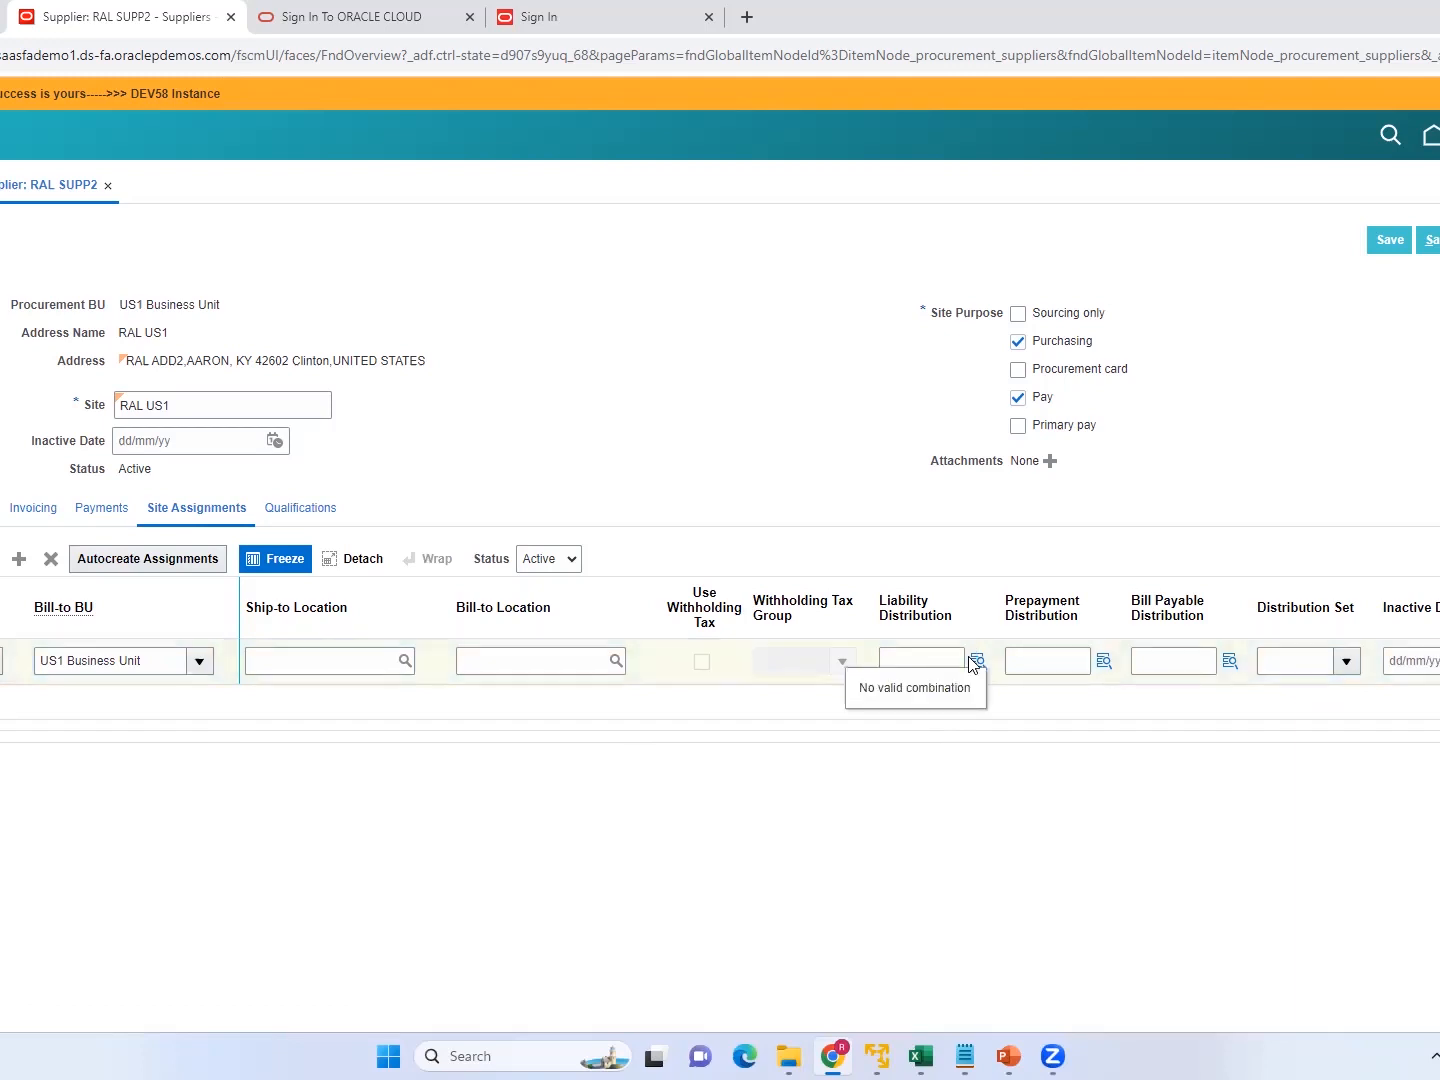